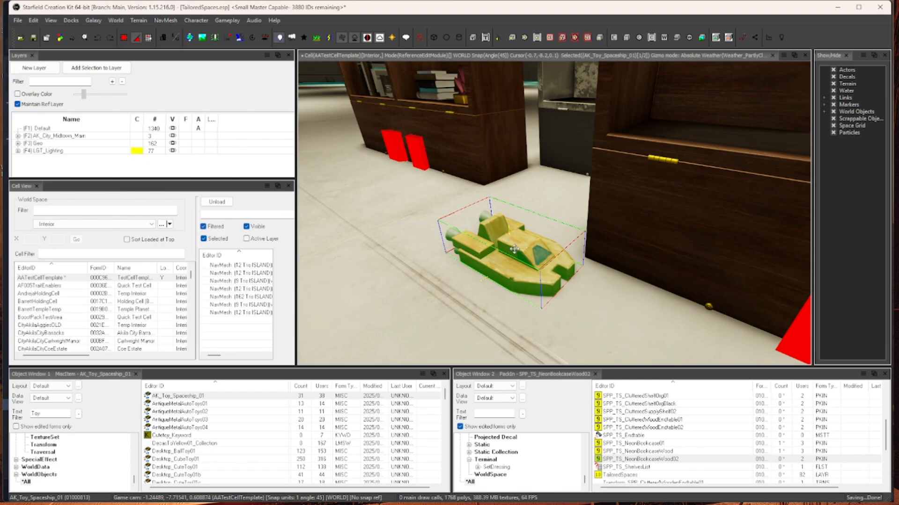
- Swap the selected toy spaceship's base object through neighbouring items, back past the plushies and cups to AK_Bottle_Metal_02
ctrl+alt+scroll(514, 249, down, 1)
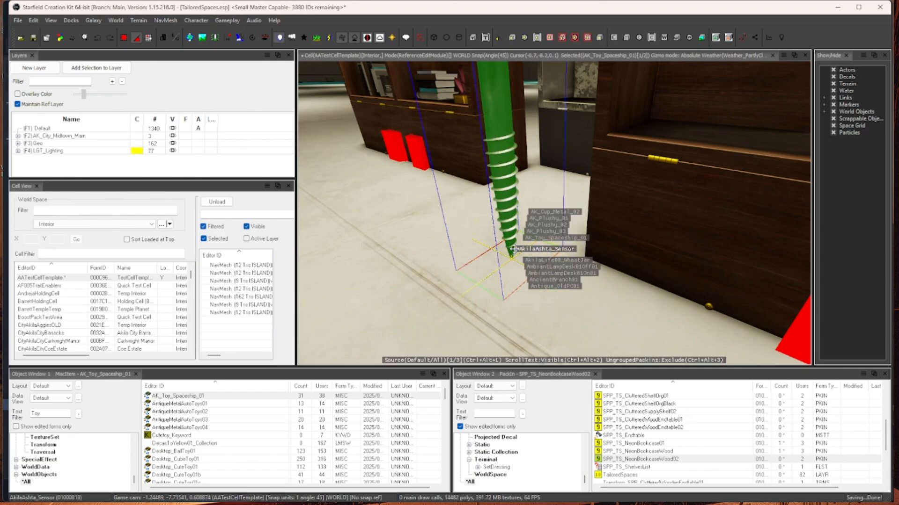
ctrl+alt+scroll(514, 249, up, 2)
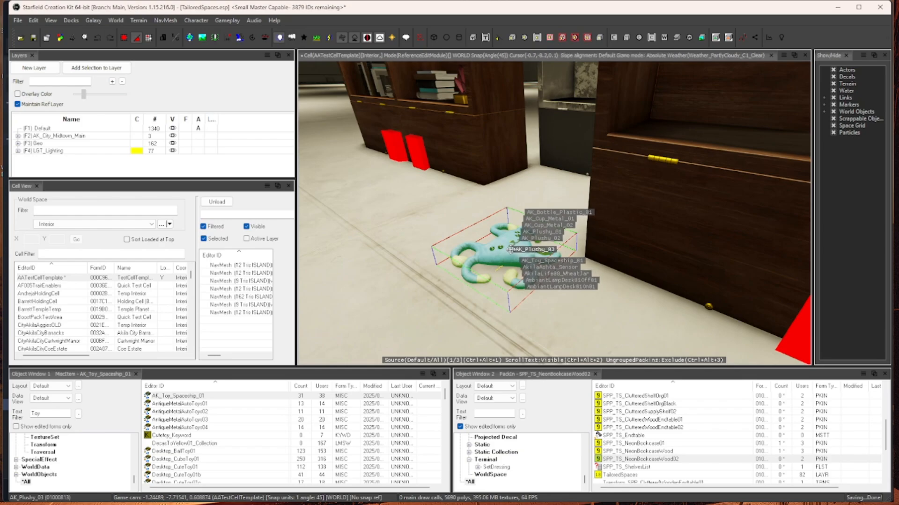
ctrl+alt+scroll(517, 251, up, 1)
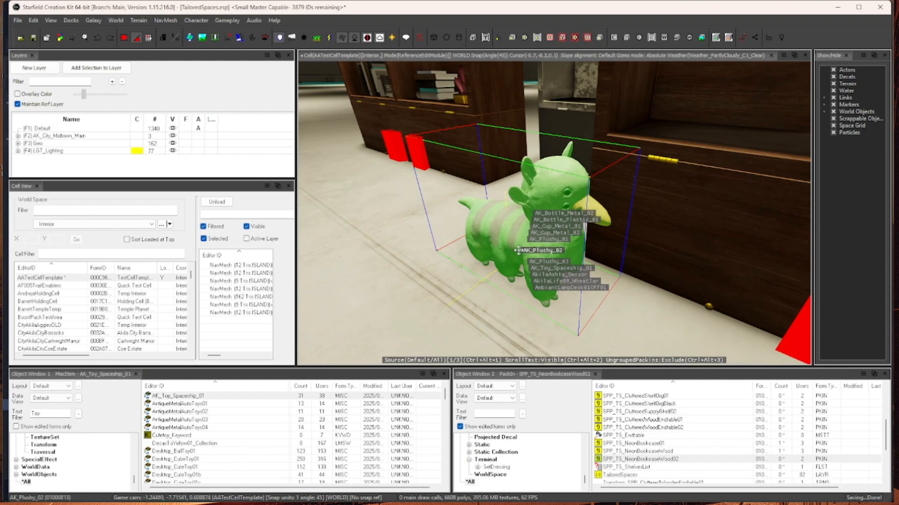
ctrl+alt+scroll(517, 250, up, 1)
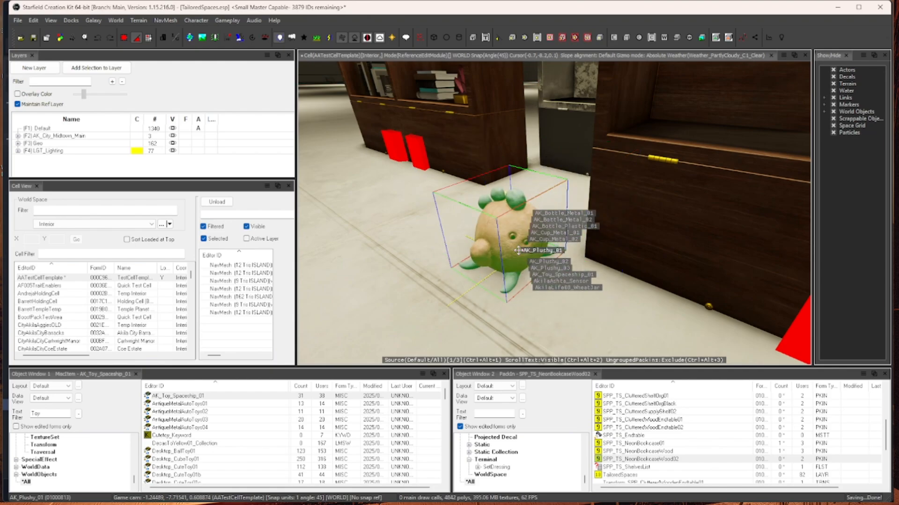
ctrl+alt+scroll(518, 250, up, 1)
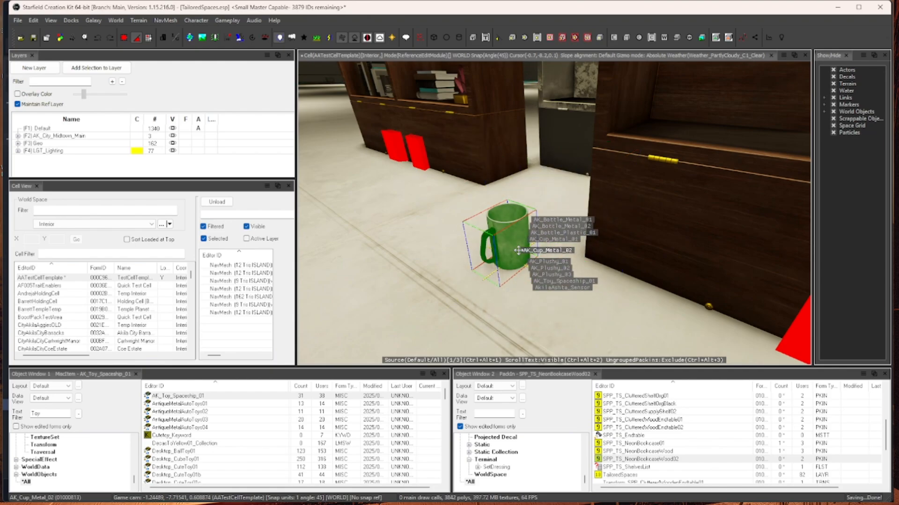
ctrl+alt+scroll(517, 251, up, 1)
ctrl+alt+scroll(517, 250, up, 1)
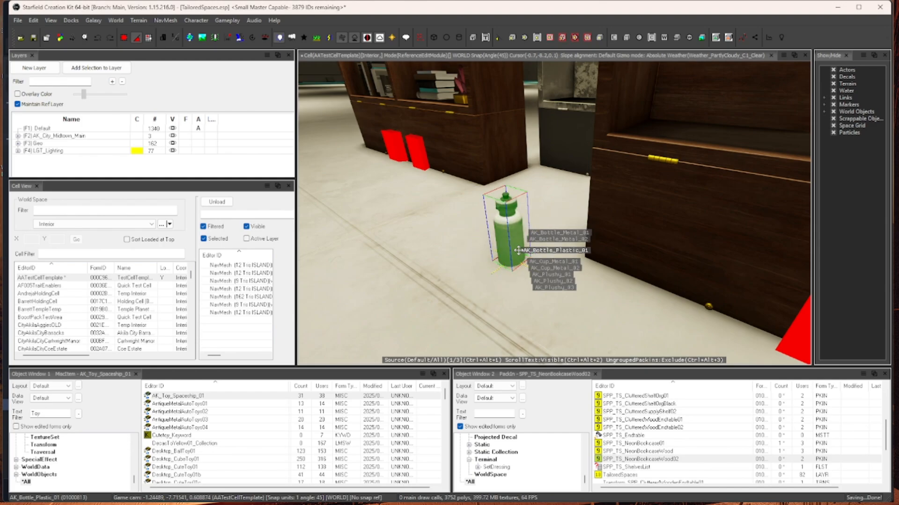
ctrl+alt+scroll(518, 250, up, 3)
ctrl+alt+scroll(518, 251, down, 4)
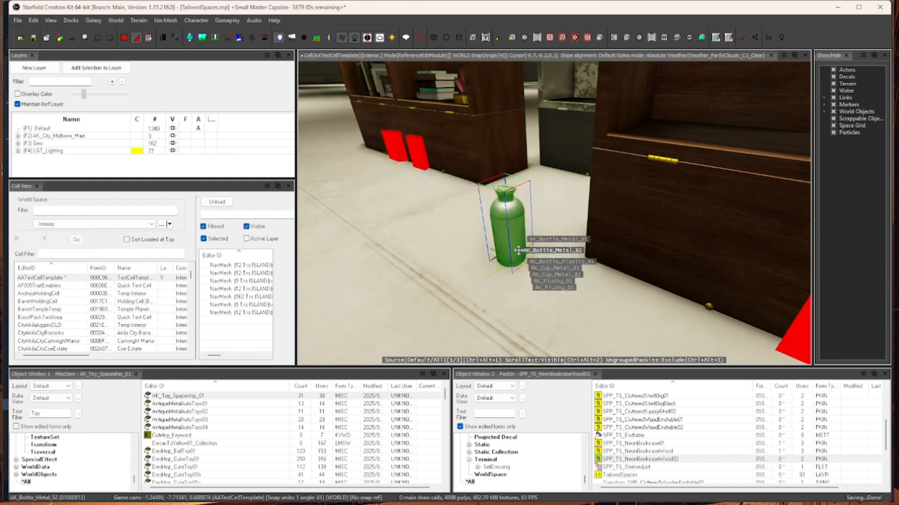
- Cycle the placed object forward through the plushies, video tape and antique metal toys to AntiquePiggyBank
ctrl+alt+scroll(518, 250, down, 4)
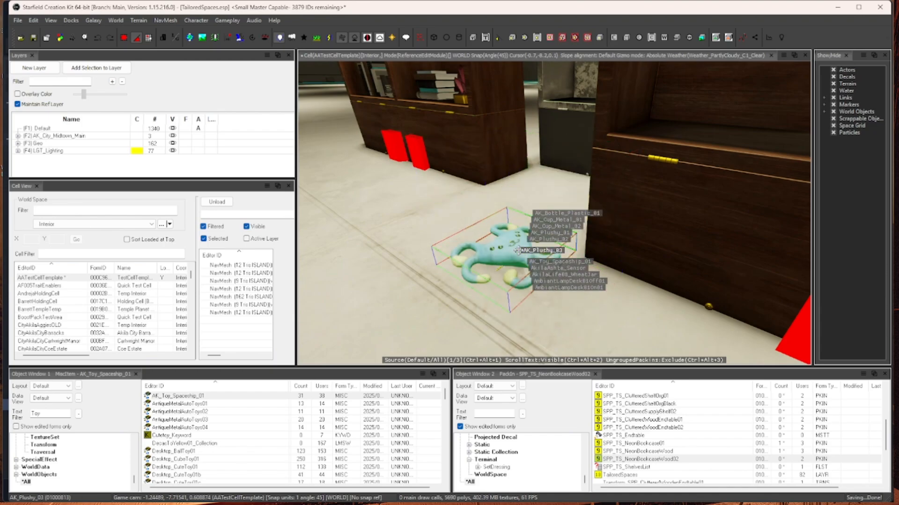
ctrl+alt+scroll(517, 250, down, 2)
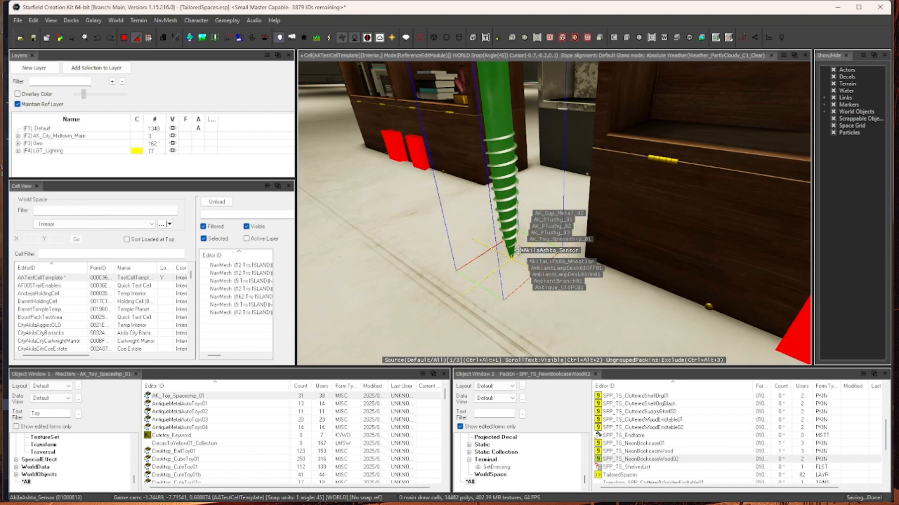
ctrl+alt+scroll(518, 251, down, 4)
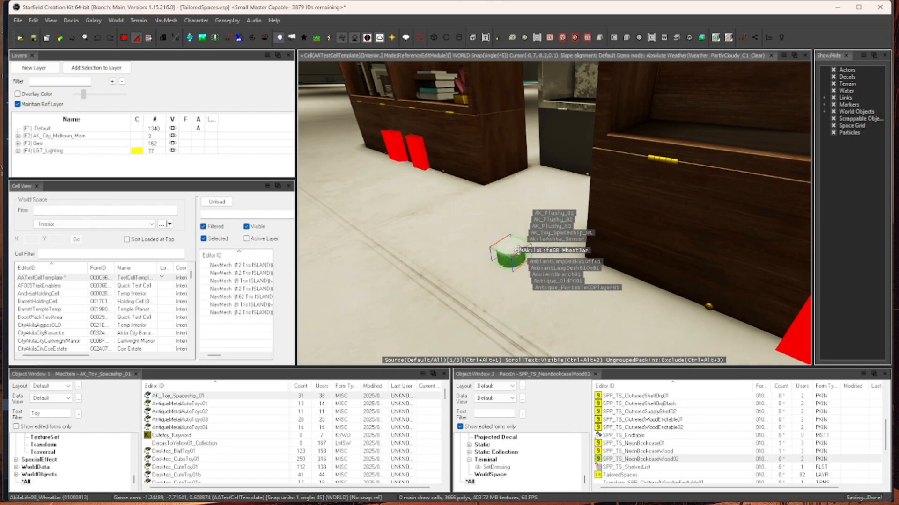
ctrl+alt+scroll(518, 250, down, 3)
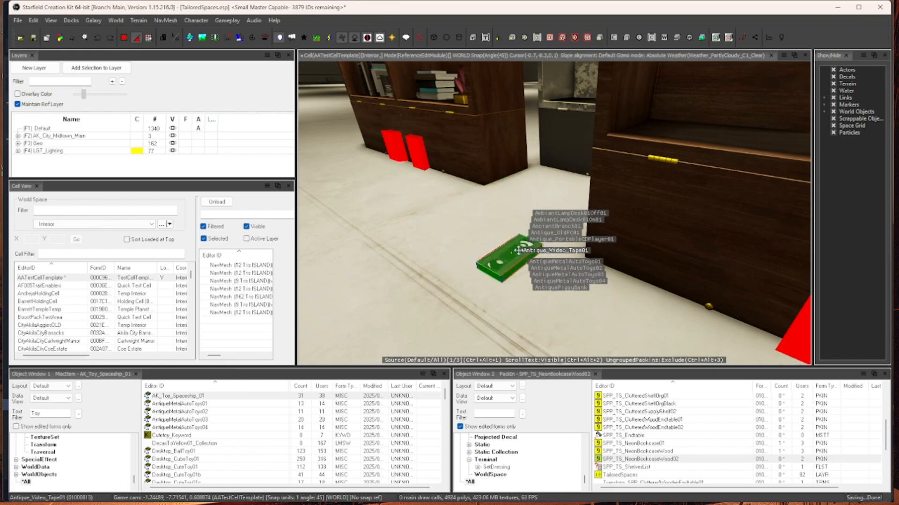
ctrl+alt+scroll(517, 250, down, 1)
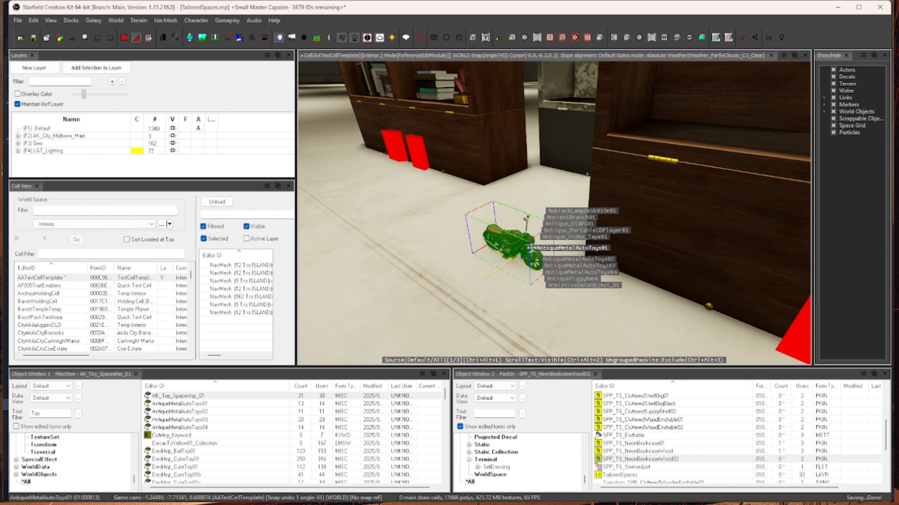
ctrl+alt+scroll(531, 248, down, 1)
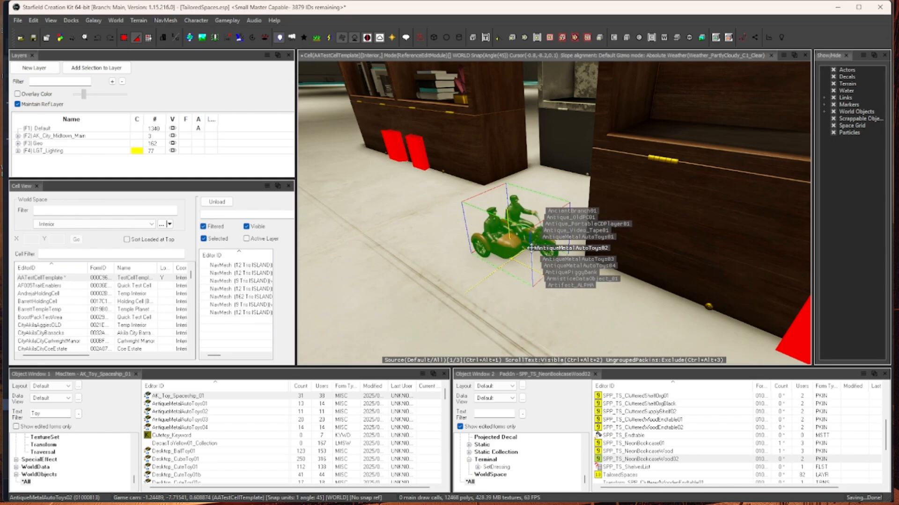
ctrl+alt+scroll(532, 248, down, 3)
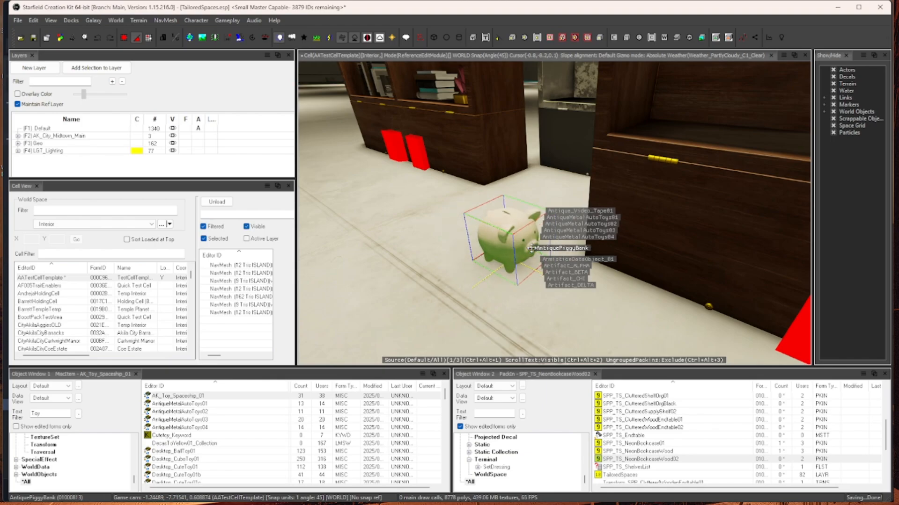
- Replace the piggy bank with the following items, cycling through ArmisticeDataObject_01 and the Artifact pieces to Astra
ctrl+alt+scroll(531, 248, down, 1)
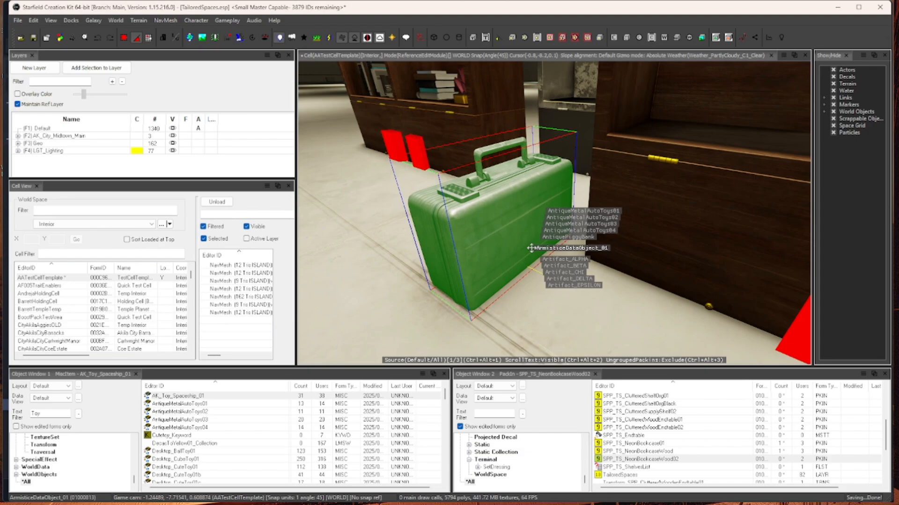
ctrl+alt+scroll(531, 248, down, 4)
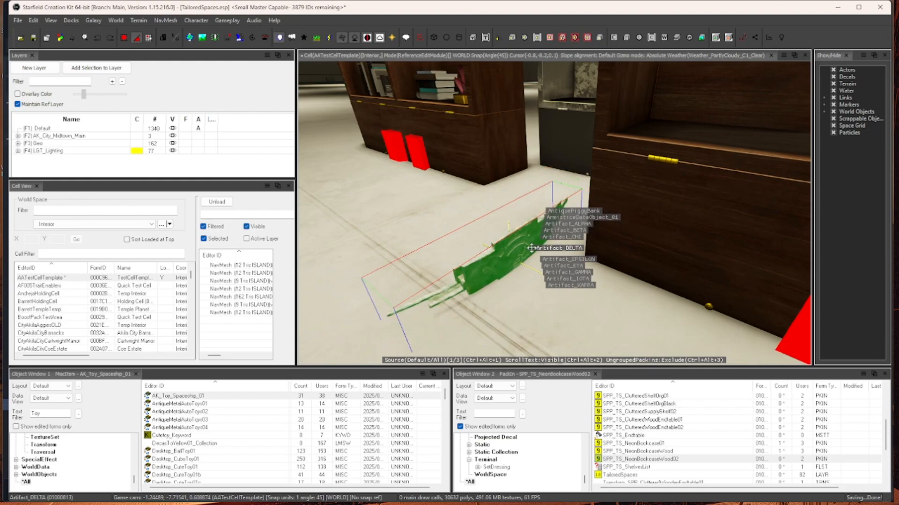
ctrl+alt+scroll(531, 248, down, 3)
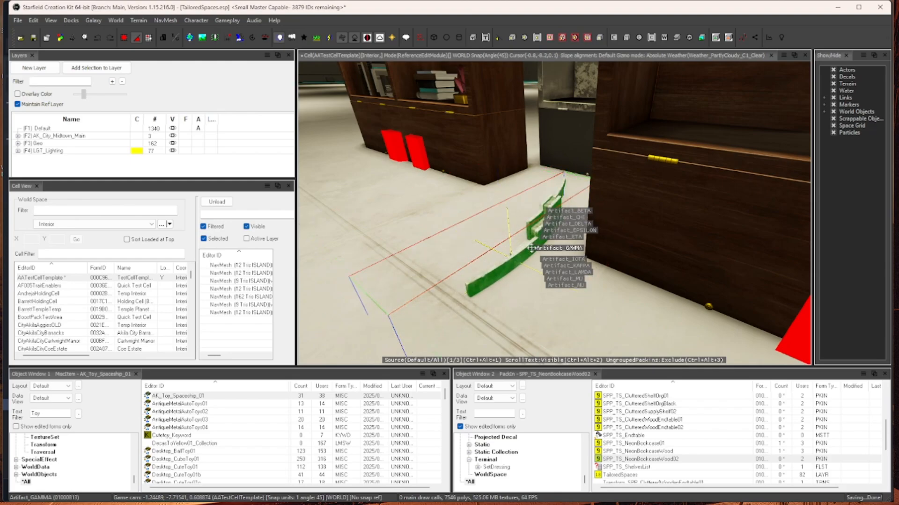
ctrl+alt+scroll(532, 248, down, 5)
ctrl+alt+scroll(531, 248, down, 5)
ctrl+alt+scroll(531, 248, down, 8)
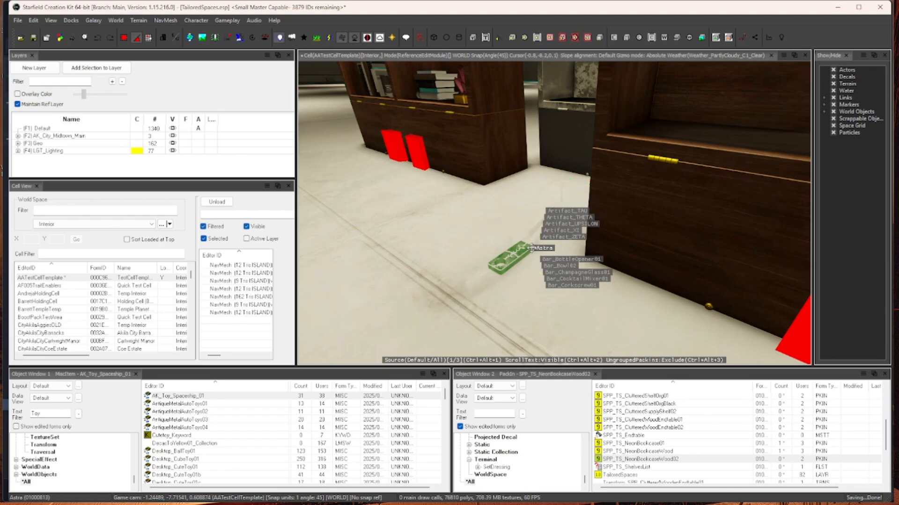
- Cycle the placed object forward through the bar glasses, corkscrew, jiggers, shakers and spoons to Bar_WaterGlass01
ctrl+alt+scroll(531, 248, down, 1)
ctrl+alt+scroll(531, 248, down, 2)
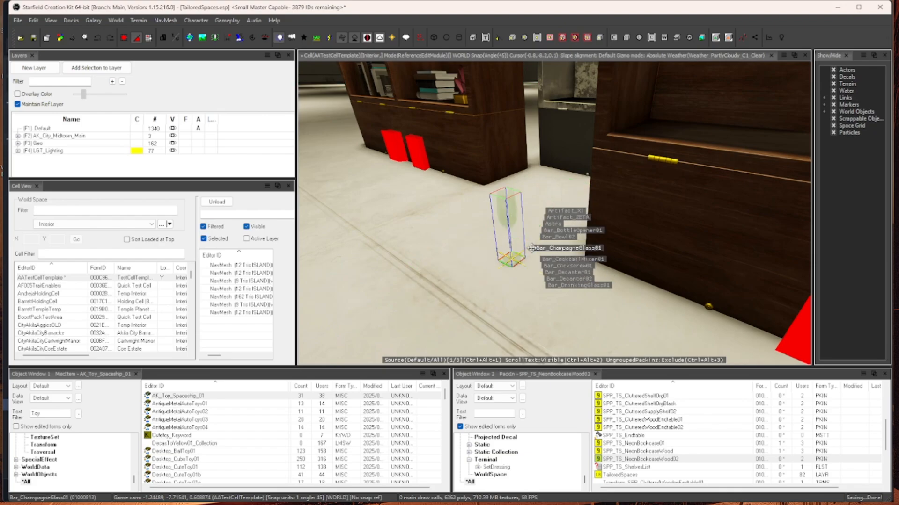
ctrl+alt+scroll(532, 248, down, 4)
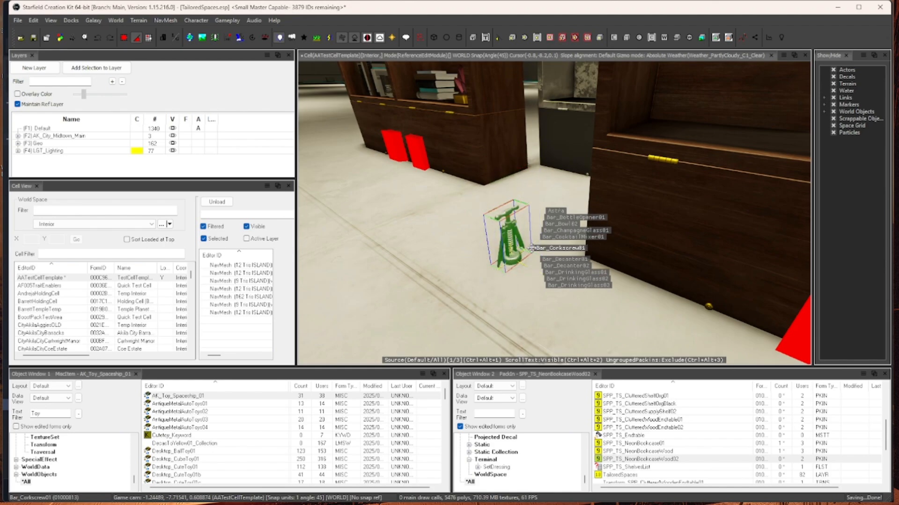
ctrl+alt+scroll(531, 248, down, 1)
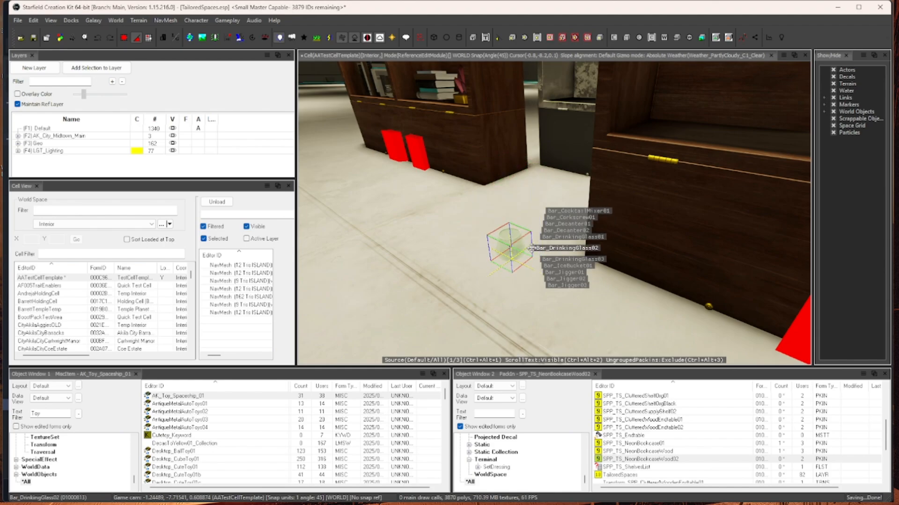
ctrl+alt+scroll(532, 248, down, 3)
ctrl+alt+scroll(531, 248, down, 5)
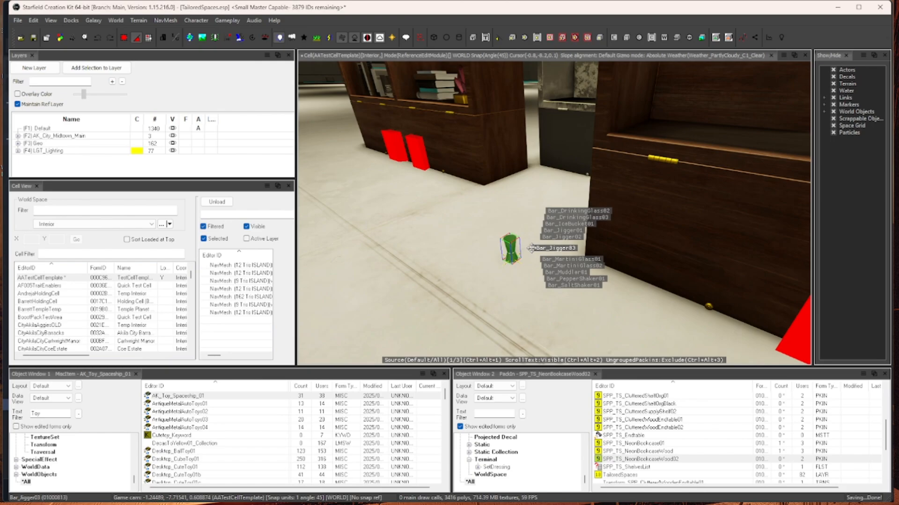
ctrl+alt+scroll(531, 248, down, 7)
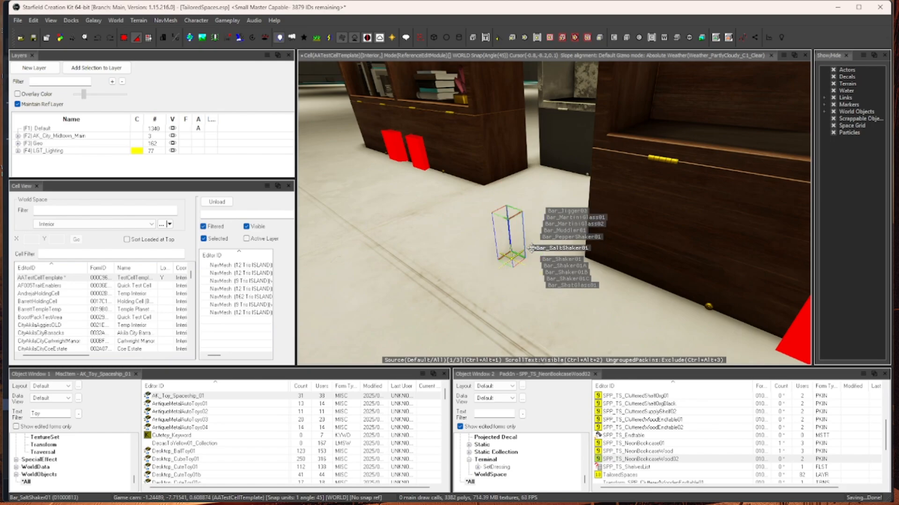
ctrl+alt+scroll(531, 248, down, 2)
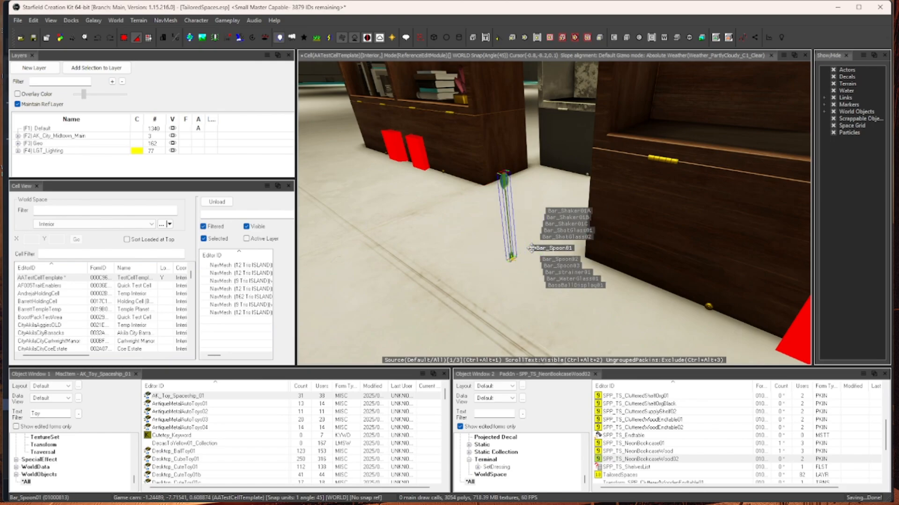
ctrl+alt+scroll(532, 248, down, 5)
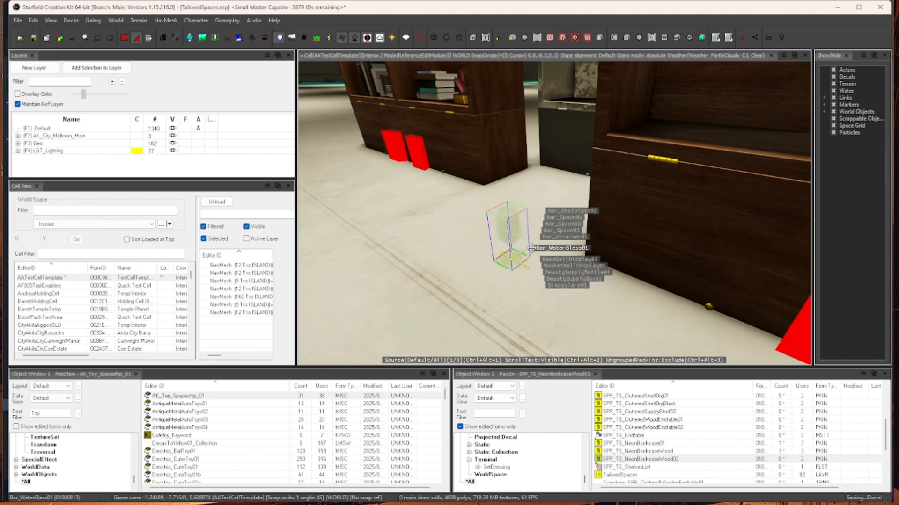
- Swap the water glass for the following items, from BasketBallDisplay01 through the biometric keys to Bootleg_Moonshine_Container01
ctrl+alt+scroll(531, 248, down, 1)
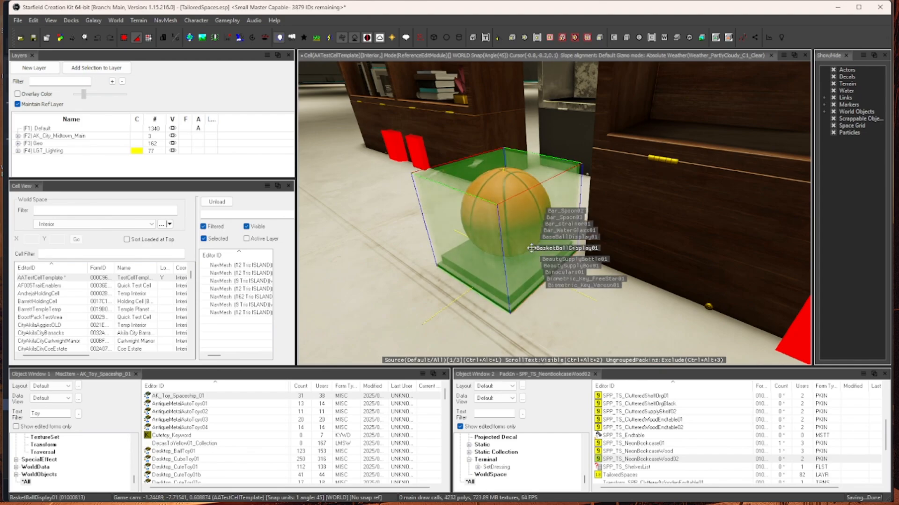
ctrl+alt+scroll(531, 248, down, 3)
ctrl+alt+scroll(531, 248, up, 3)
ctrl+alt+scroll(531, 248, down, 2)
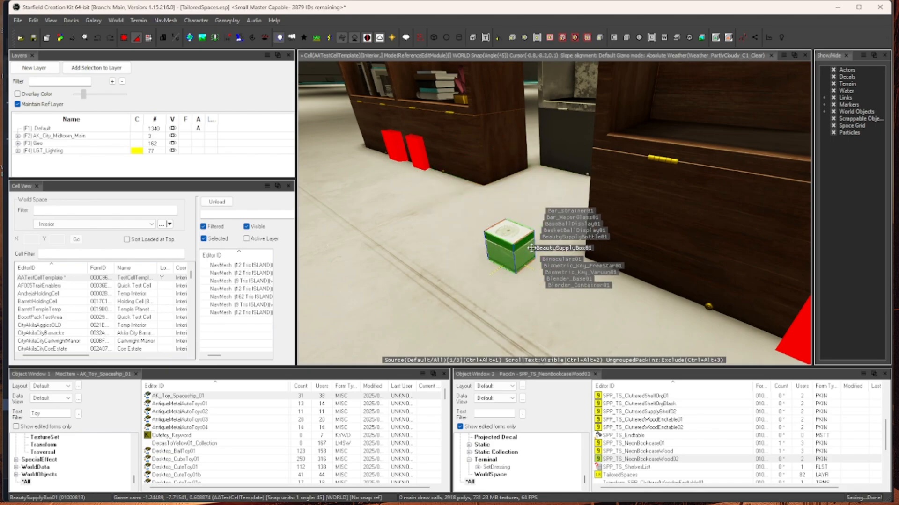
ctrl+alt+scroll(532, 248, down, 2)
ctrl+alt+scroll(534, 252, down, 3)
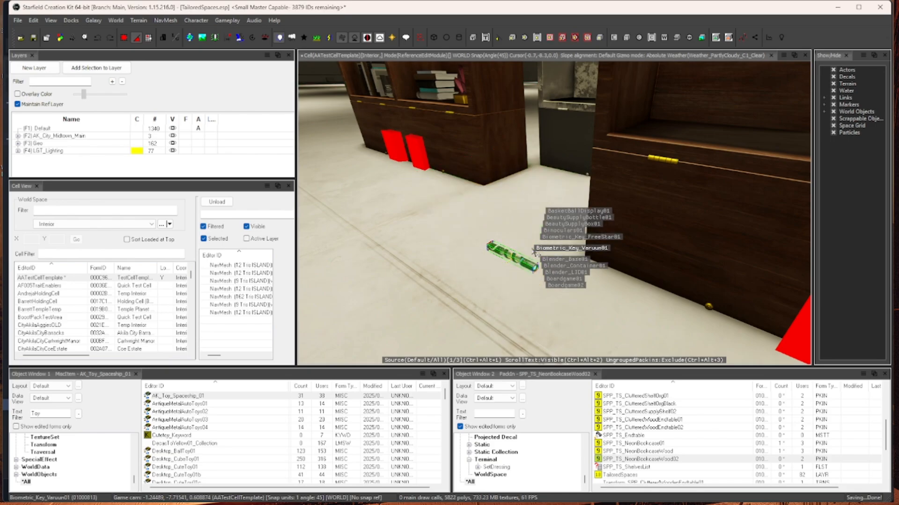
ctrl+alt+scroll(533, 251, down, 2)
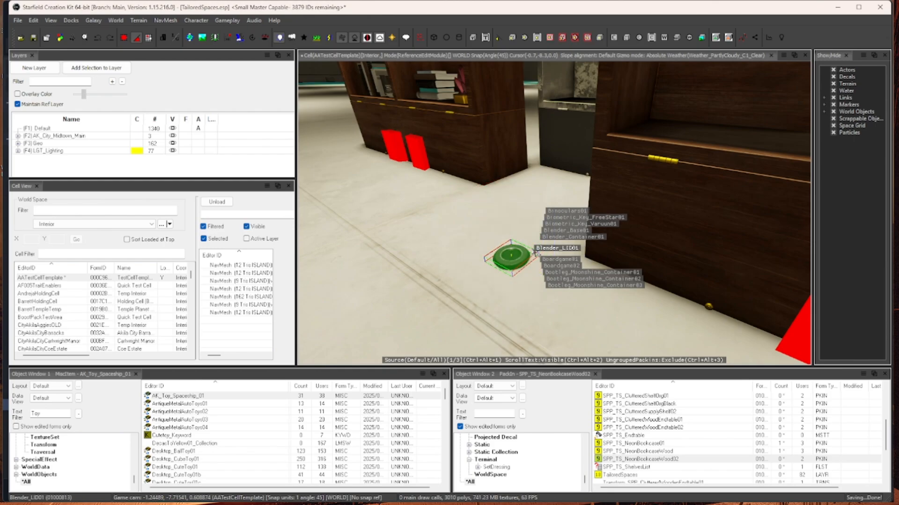
ctrl+alt+scroll(532, 251, down, 2)
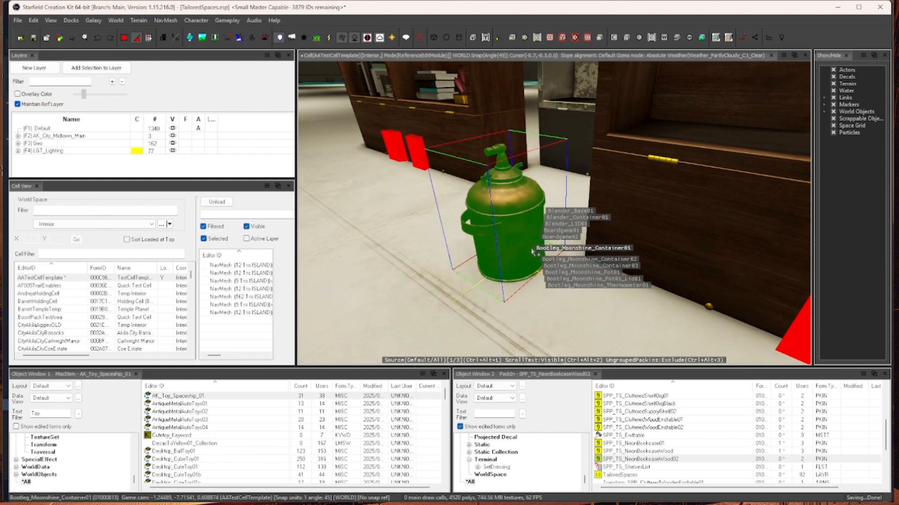
- Cycle the placed object quickly back to the Artifact pieces and forward again to Bar_Corkscrew01
ctrl+alt+scroll(533, 251, up, 1)
ctrl+alt+scroll(533, 251, down, 1)
ctrl+alt+scroll(534, 251, up, 1)
ctrl+alt+scroll(534, 251, up, 10)
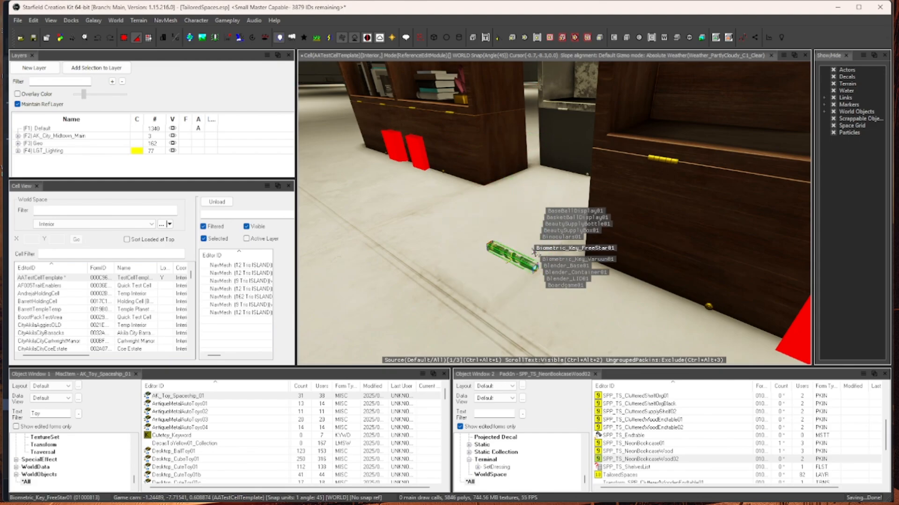
ctrl+alt+scroll(534, 251, up, 15)
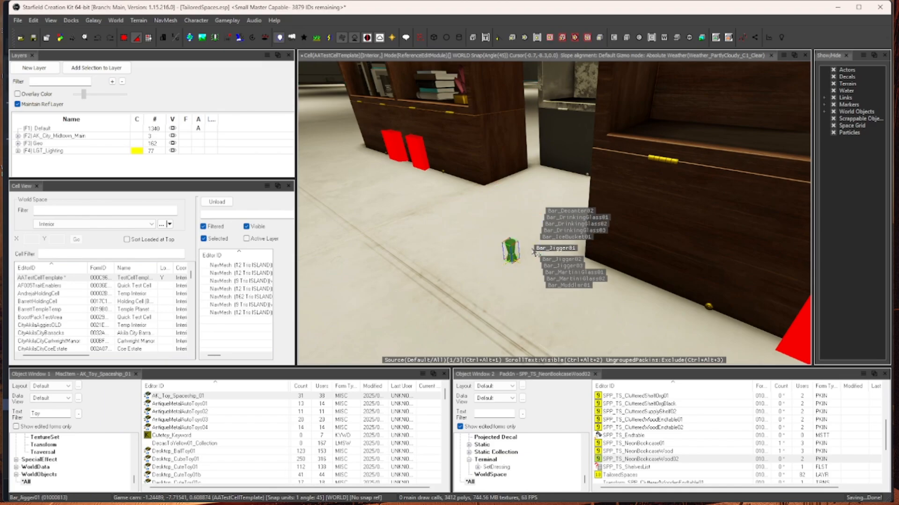
ctrl+alt+scroll(534, 252, up, 20)
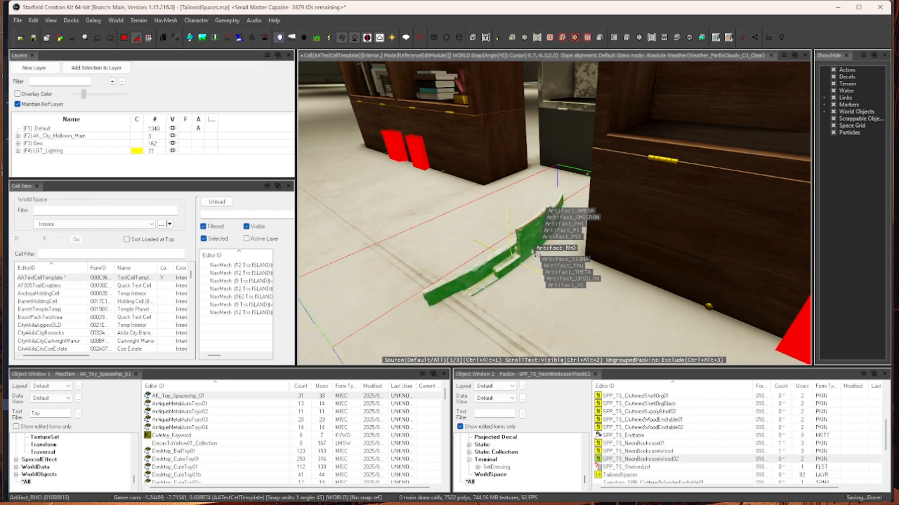
ctrl+alt+scroll(534, 251, down, 20)
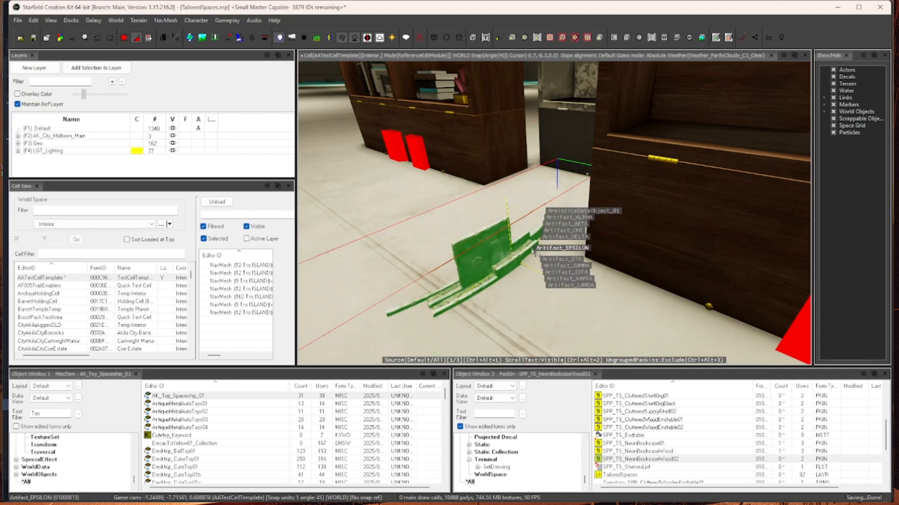
ctrl+alt+scroll(534, 252, down, 14)
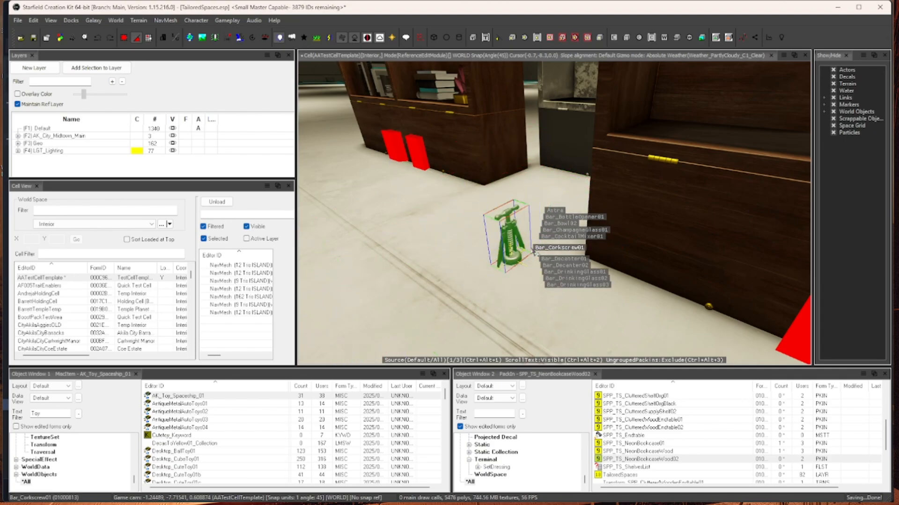
- Cycle the placed corkscrew forward through the bar shakers, shot glasses, ball displays and blender parts to Boardgame02
ctrl+alt+scroll(533, 251, down, 2)
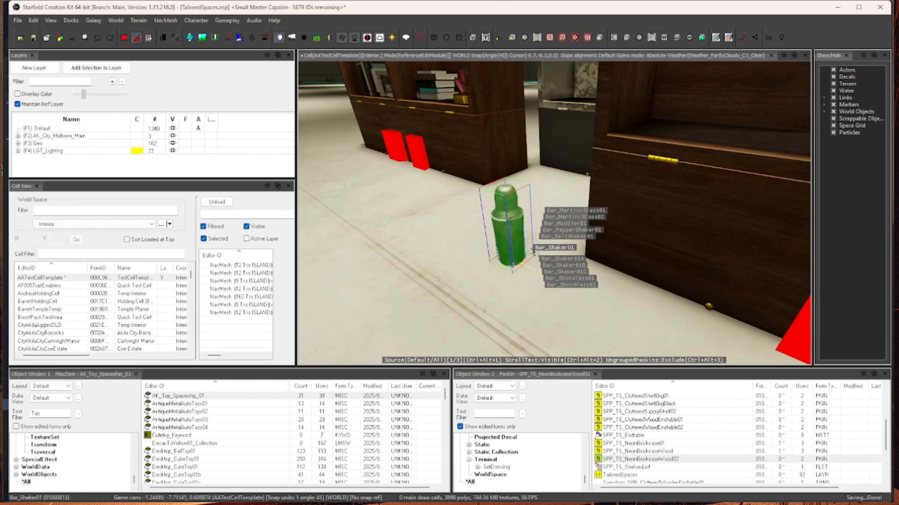
ctrl+alt+scroll(533, 251, down, 1)
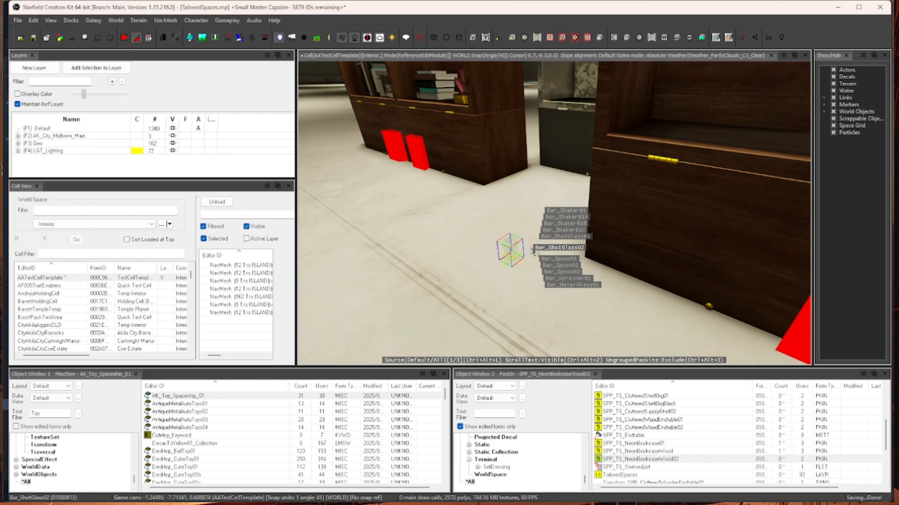
ctrl+alt+scroll(533, 251, down, 9)
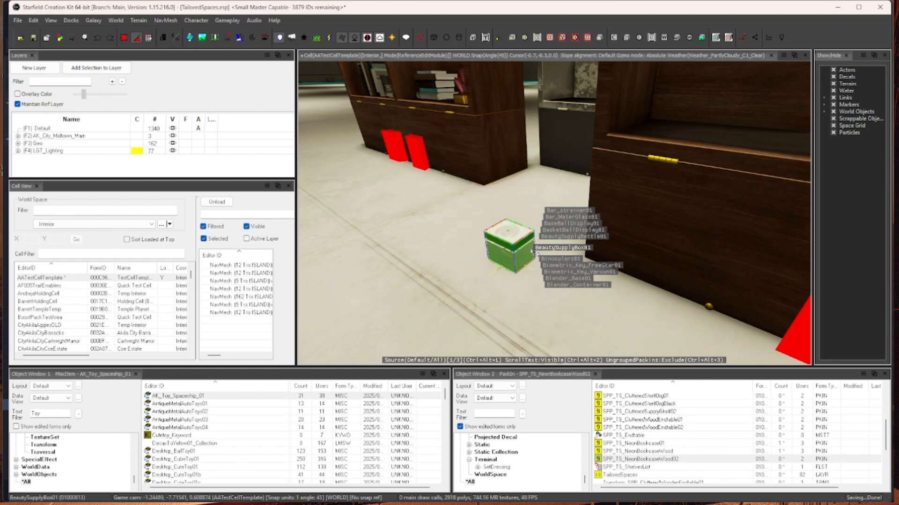
ctrl+alt+scroll(533, 251, up, 3)
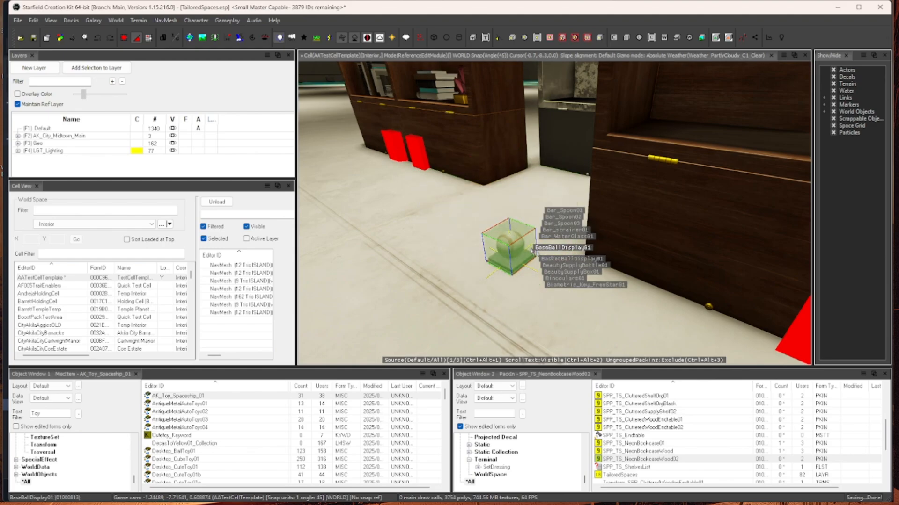
ctrl+alt+scroll(533, 251, down, 4)
ctrl+alt+scroll(533, 251, down, 6)
ctrl+alt+scroll(533, 252, down, 1)
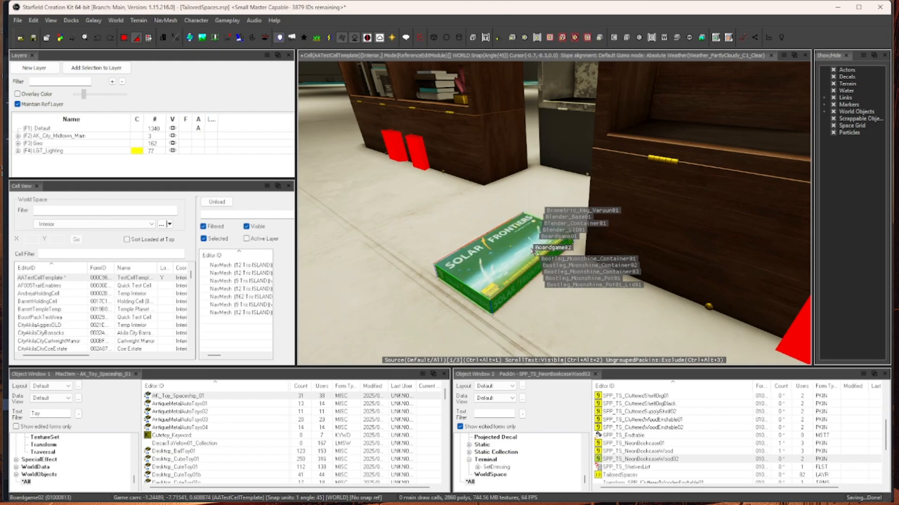
- Select the Solar Frontiers board game, rotate it and move it back toward the bookcases
click(534, 251)
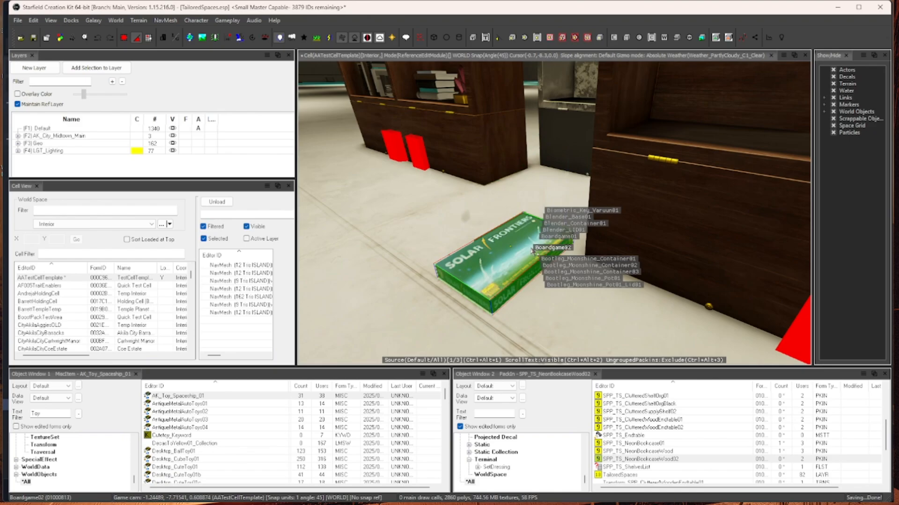
right_drag(533, 251, 571, 251)
drag(516, 247, 523, 209)
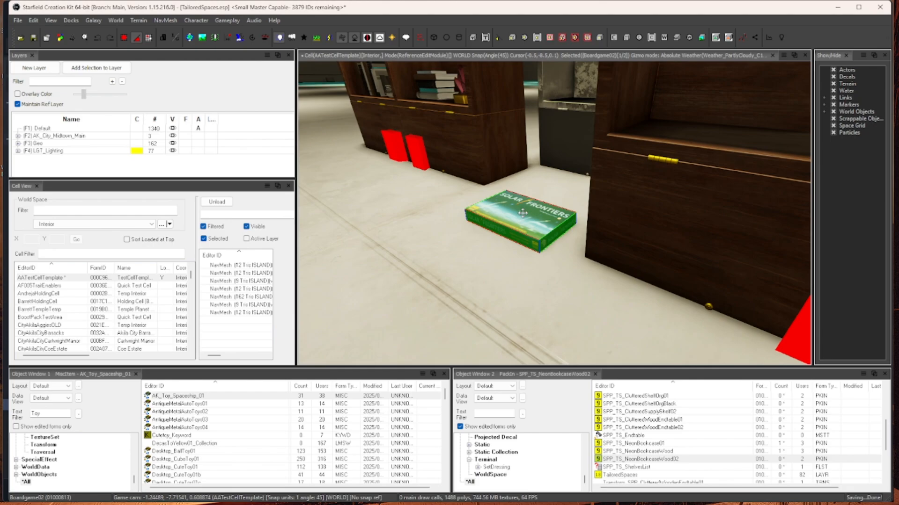
- Duplicate the Solar Frontiers board game, place the copy in front of it and swap the copy for Boardgame01
key(ctrl+d)
drag(523, 213, 466, 271)
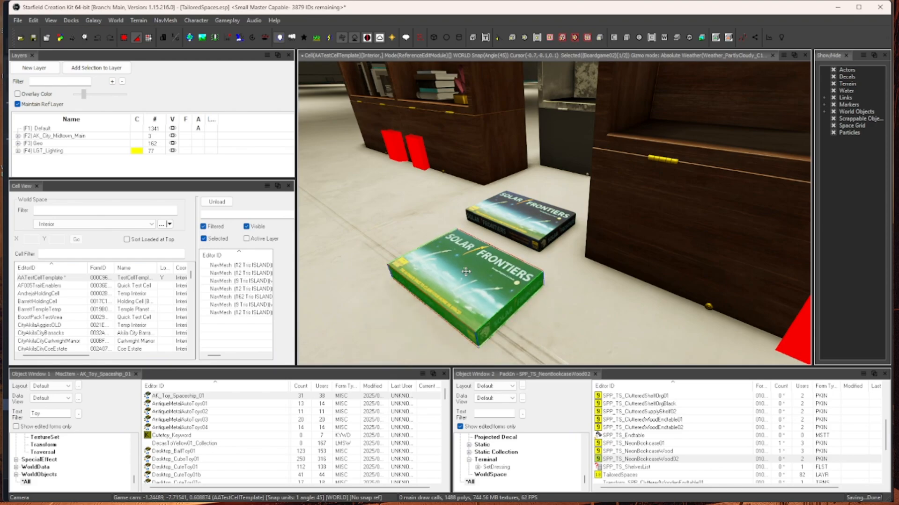
ctrl+alt+scroll(466, 271, down, 1)
ctrl+alt+scroll(466, 271, up, 2)
drag(466, 272, 448, 287)
- Duplicate the Boardgame01 box and cycle the copy forward through Boardgame02, the moonshine parts and BQ01_ErvinCommitmentItem to Canisterhookah01
key(ctrl+d)
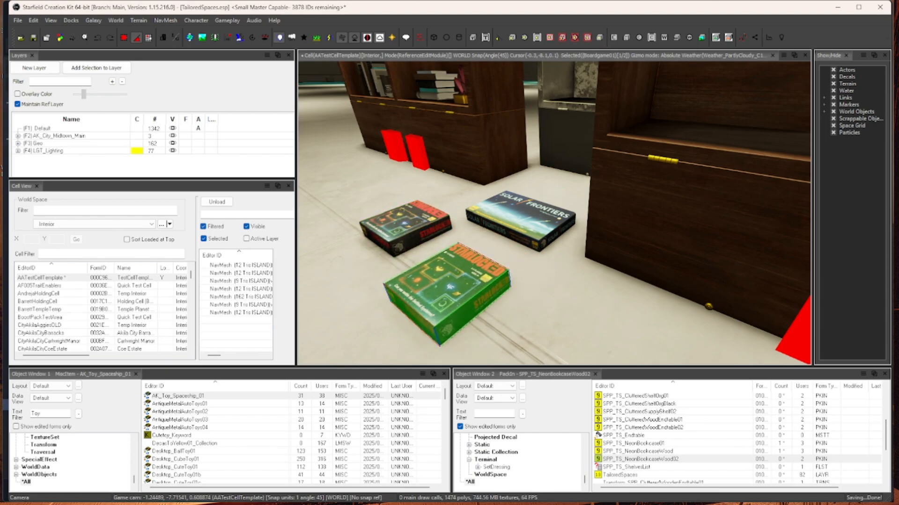
ctrl+alt+scroll(450, 289, down, 4)
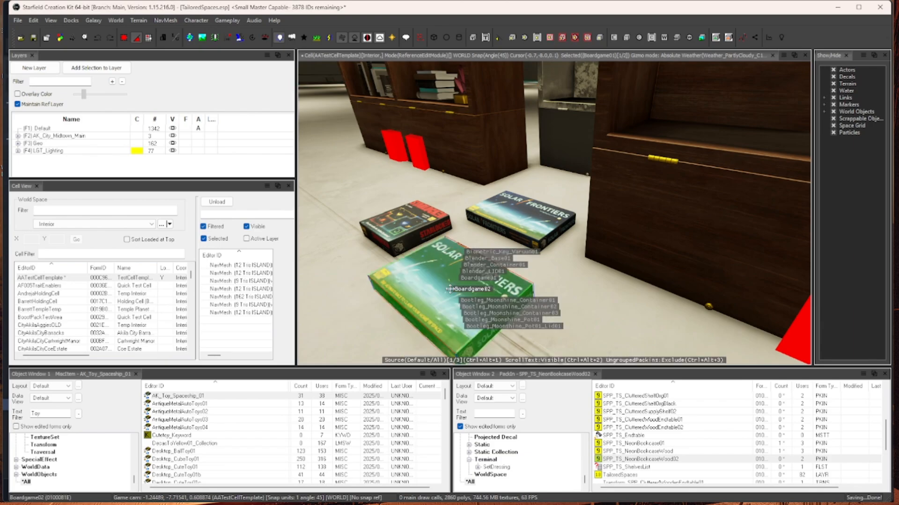
ctrl+alt+scroll(450, 290, down, 5)
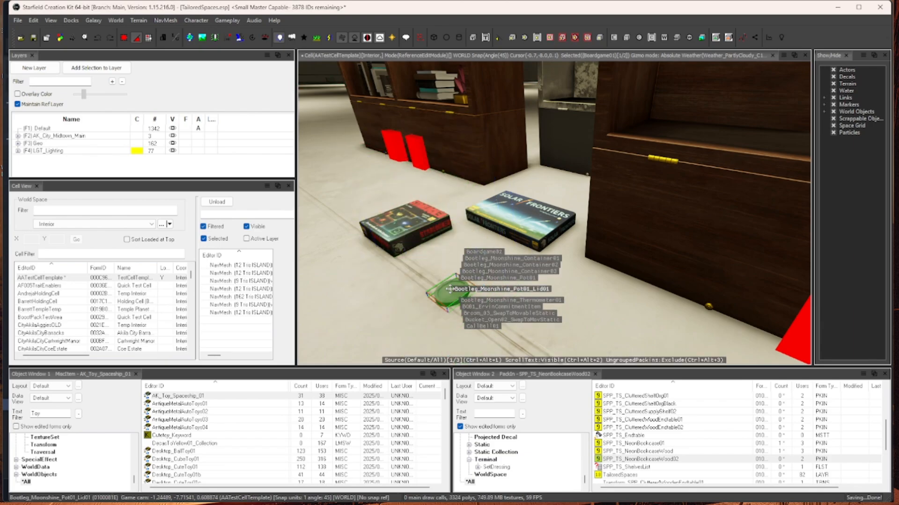
ctrl+alt+scroll(450, 289, down, 3)
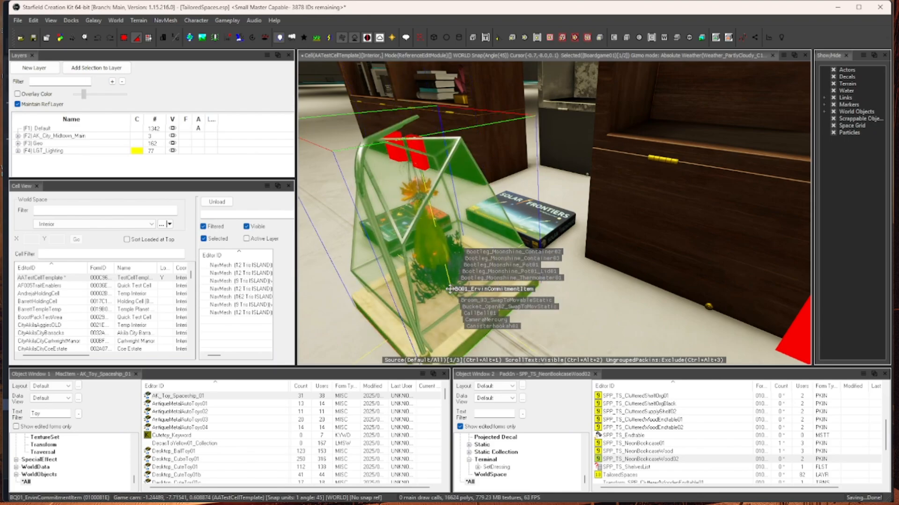
ctrl+alt+scroll(450, 290, down, 1)
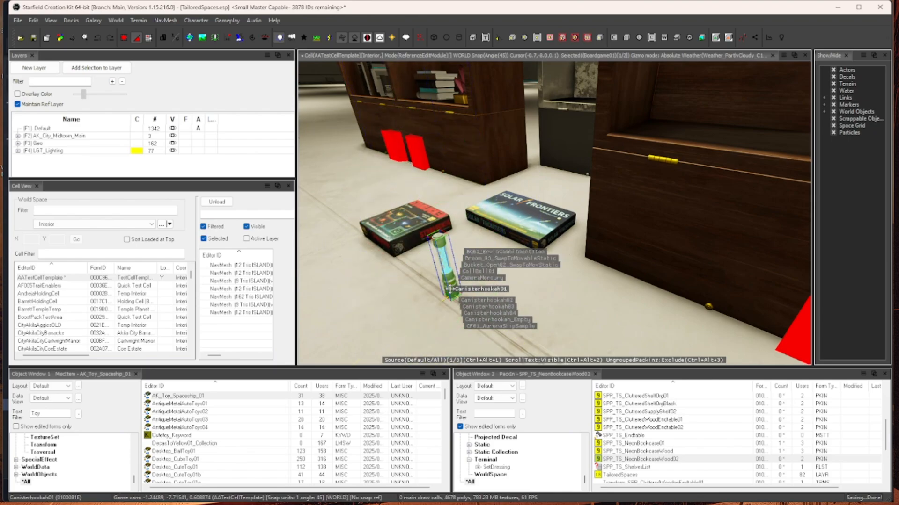
- Swap the hookah canister for the following items, through CF04_SirenCard, ChasmbassOil and the circuit boards to City_CY_Runaway01_Whiskey_DONOTPLACE
ctrl+alt+scroll(450, 290, down, 6)
ctrl+alt+scroll(450, 289, down, 4)
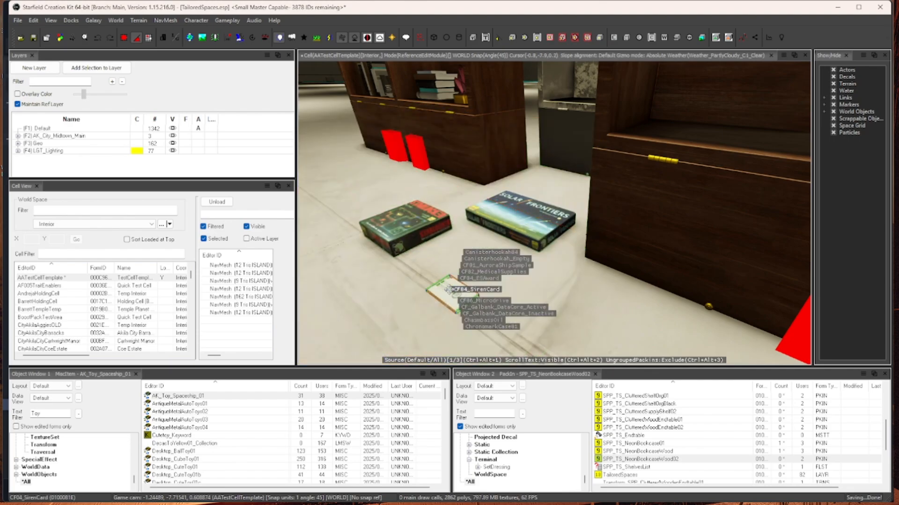
ctrl+alt+scroll(449, 289, down, 3)
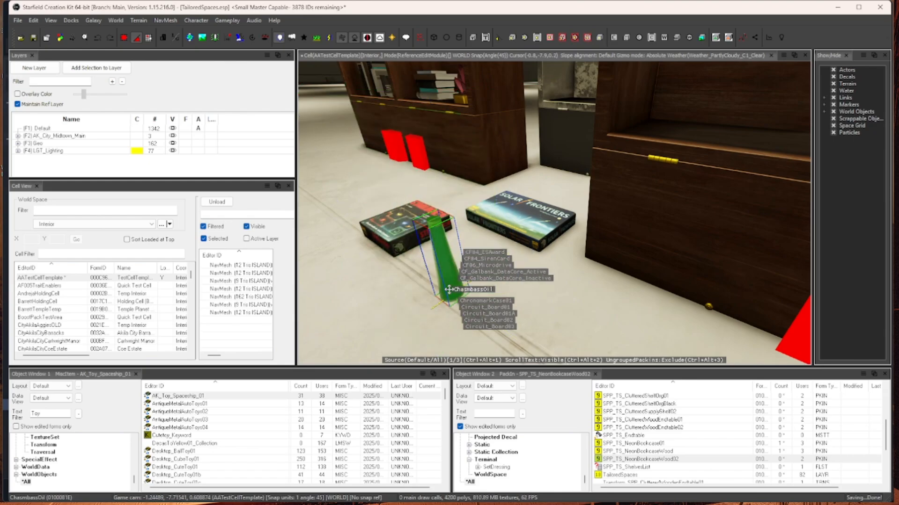
ctrl+alt+scroll(450, 290, down, 3)
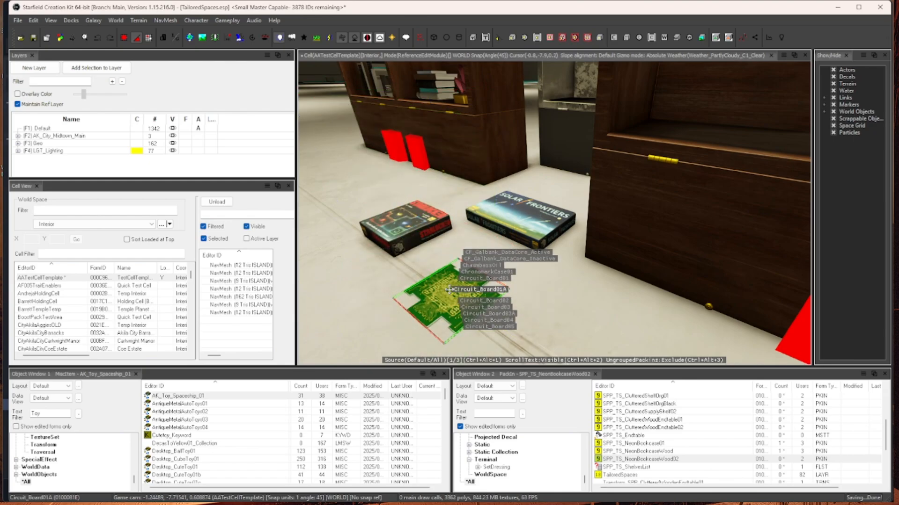
ctrl+alt+scroll(450, 289, down, 4)
ctrl+alt+scroll(449, 289, down, 3)
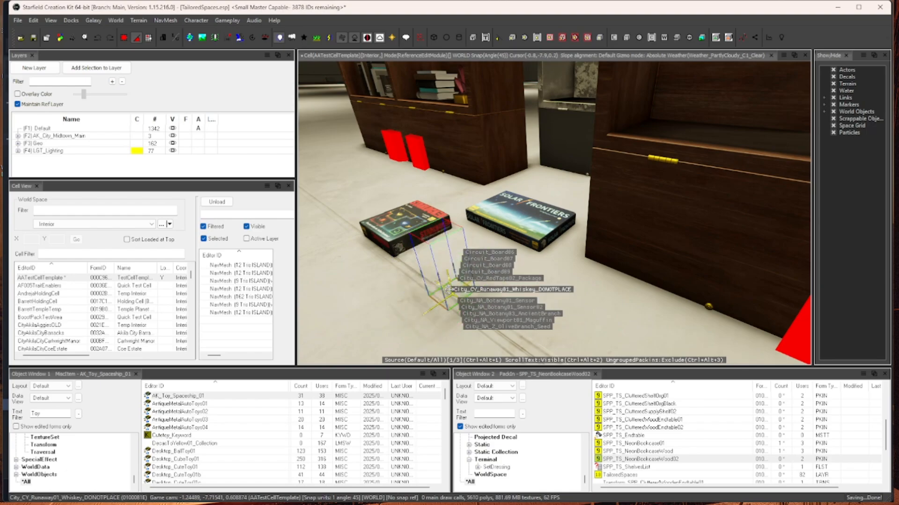
- Cycle the whiskey item forward through the City_NA botany sensors and New Atlantis packages to City_newatlantis_z_theartcollector_artwork
ctrl+alt+scroll(449, 289, down, 1)
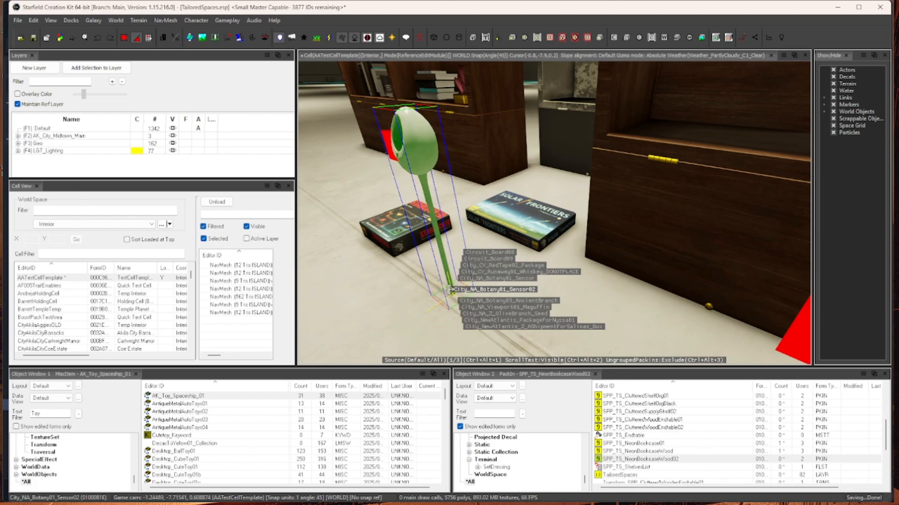
ctrl+alt+scroll(450, 290, down, 4)
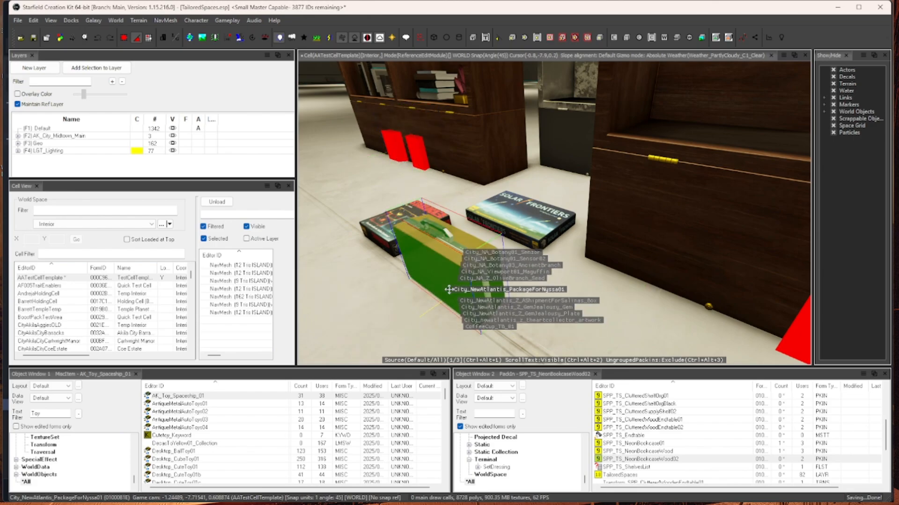
ctrl+alt+scroll(449, 290, down, 2)
ctrl+alt+scroll(449, 289, down, 3)
ctrl+alt+scroll(450, 289, up, 1)
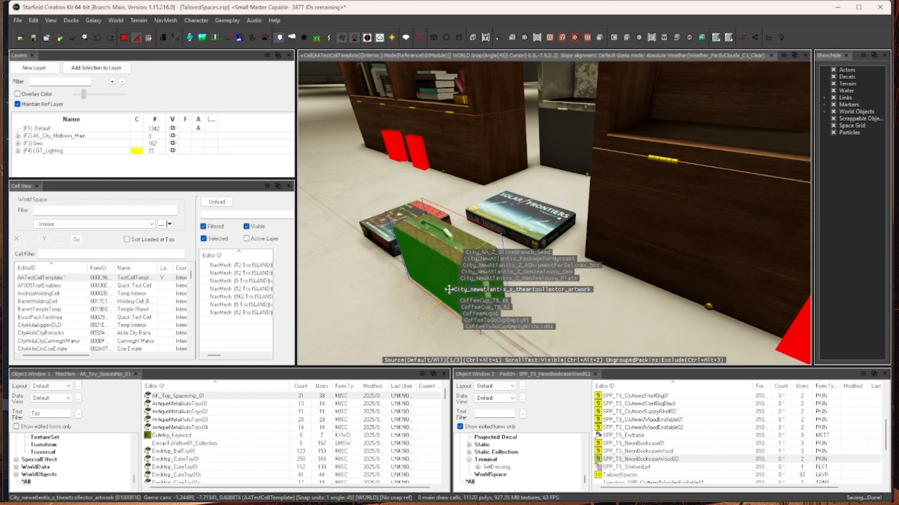
- Replace the artwork case with the following items, through CoffeeMug01, COM_SMQ01_PowerCell and the commitment gifts to ContemporaryCigarettesPack01
ctrl+alt+scroll(450, 289, down, 5)
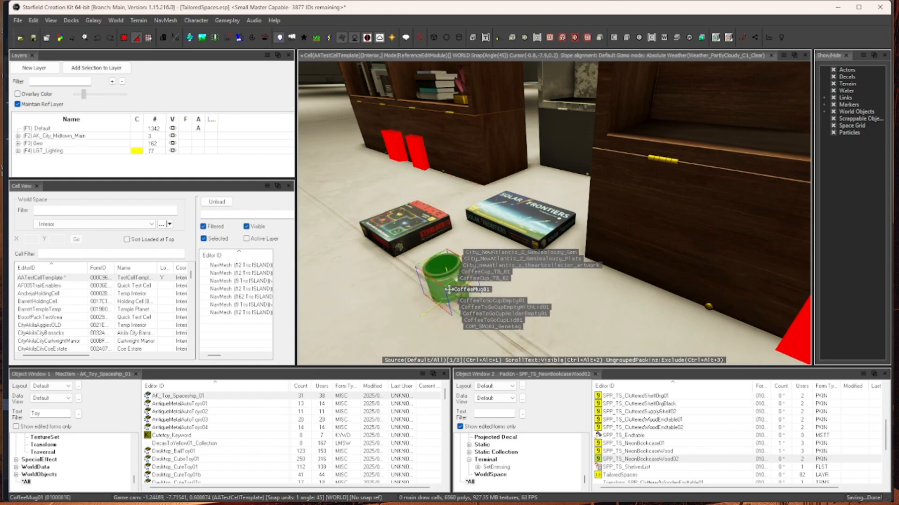
ctrl+alt+scroll(450, 289, down, 5)
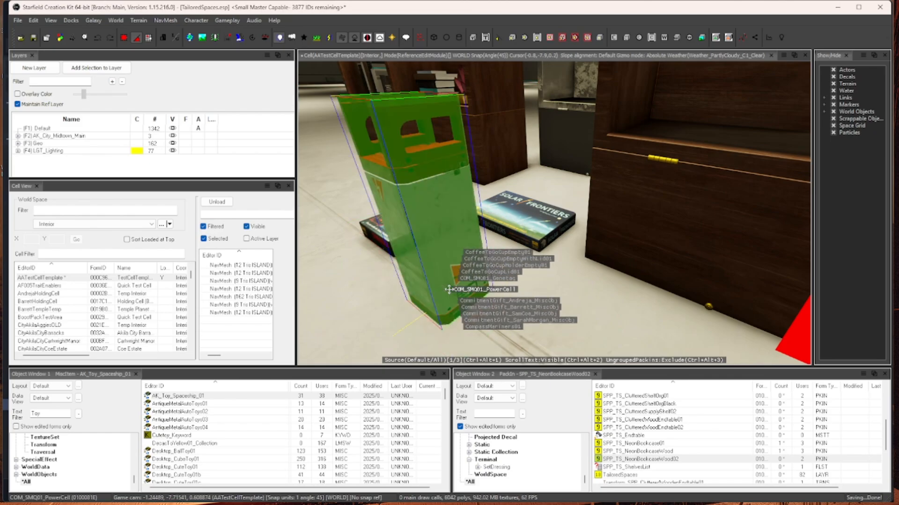
ctrl+alt+scroll(449, 289, down, 6)
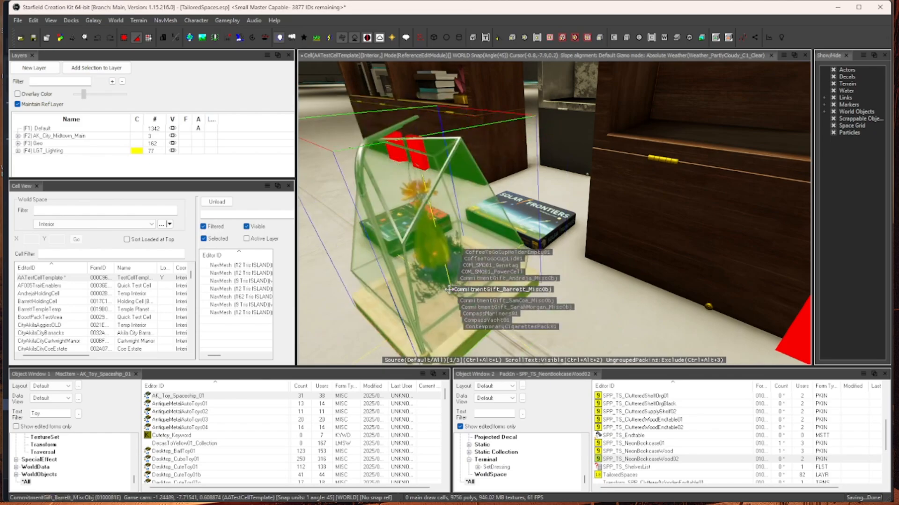
ctrl+alt+scroll(450, 289, down, 5)
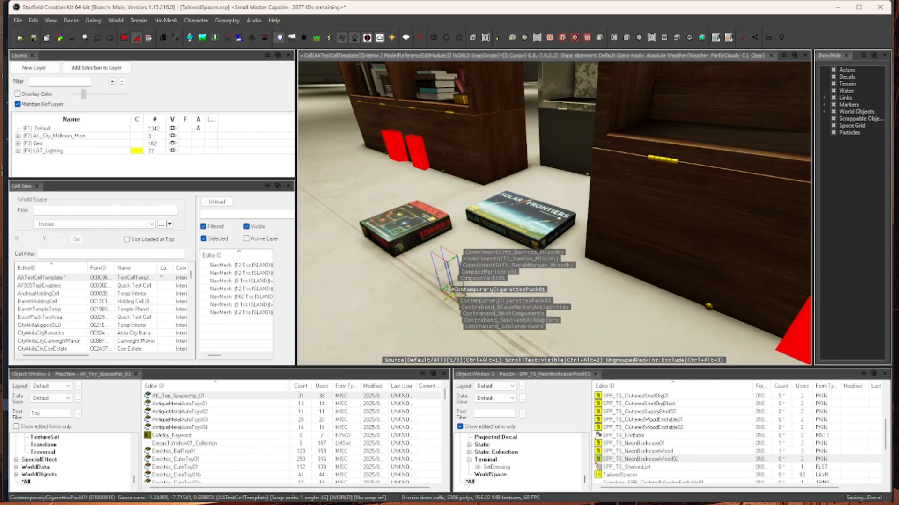
- Cycle the cigarette pack forward through the contraband items, Deco_Display table pieces and Deployment_Deck_01 to Deskfan03
ctrl+alt+scroll(448, 289, down, 5)
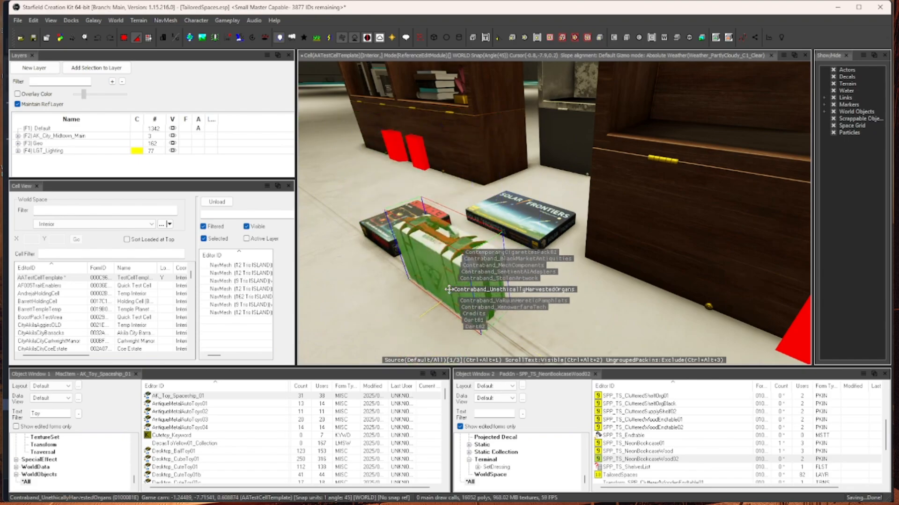
ctrl+alt+scroll(448, 289, down, 5)
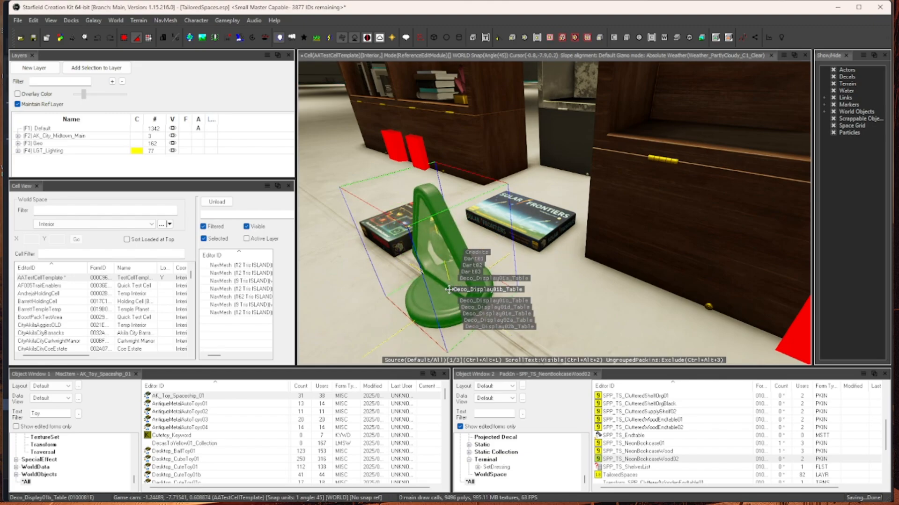
ctrl+alt+scroll(448, 289, down, 4)
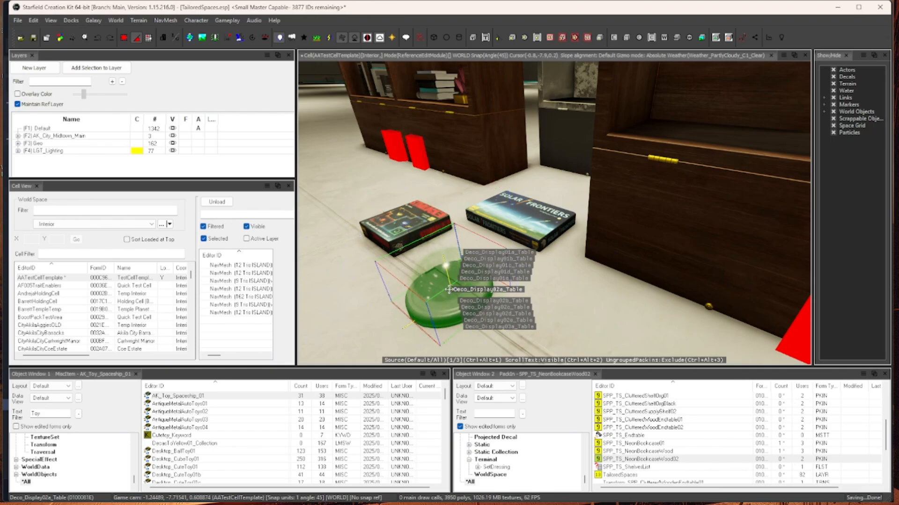
ctrl+alt+scroll(449, 290, down, 8)
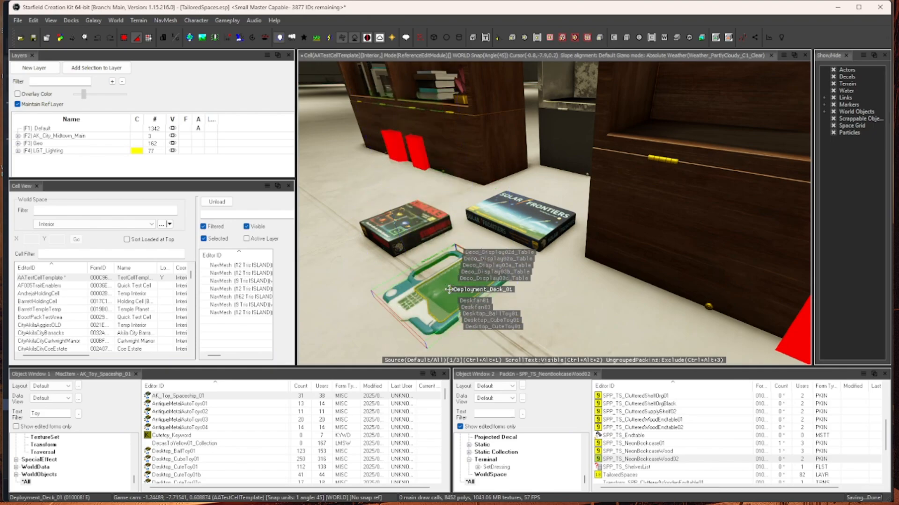
ctrl+alt+scroll(449, 289, down, 3)
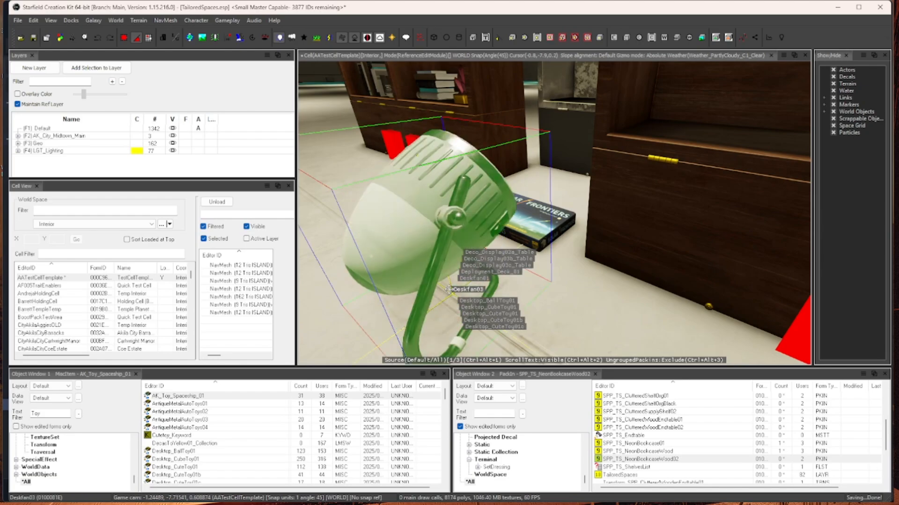
- Swap the desk fan for Desktop_CuteToy01 and rotate the toy so its face points toward the camera
ctrl+alt+scroll(449, 289, down, 1)
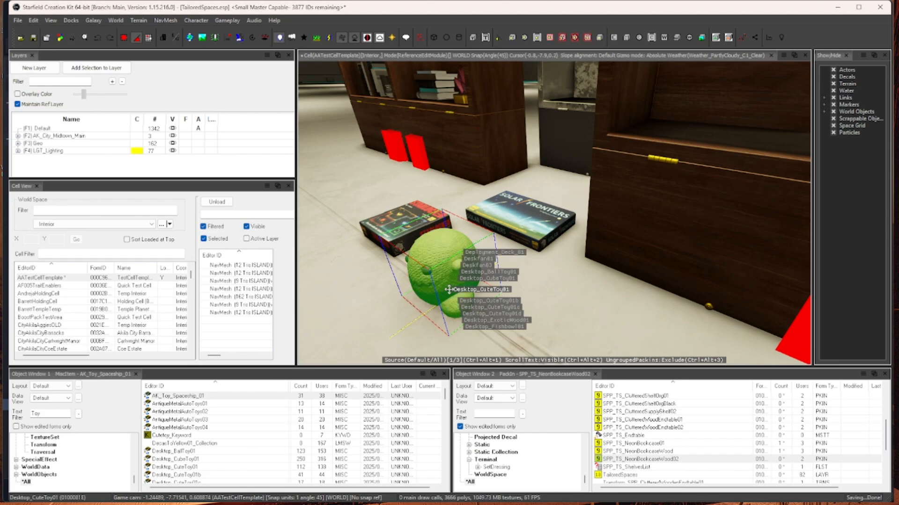
click(449, 289)
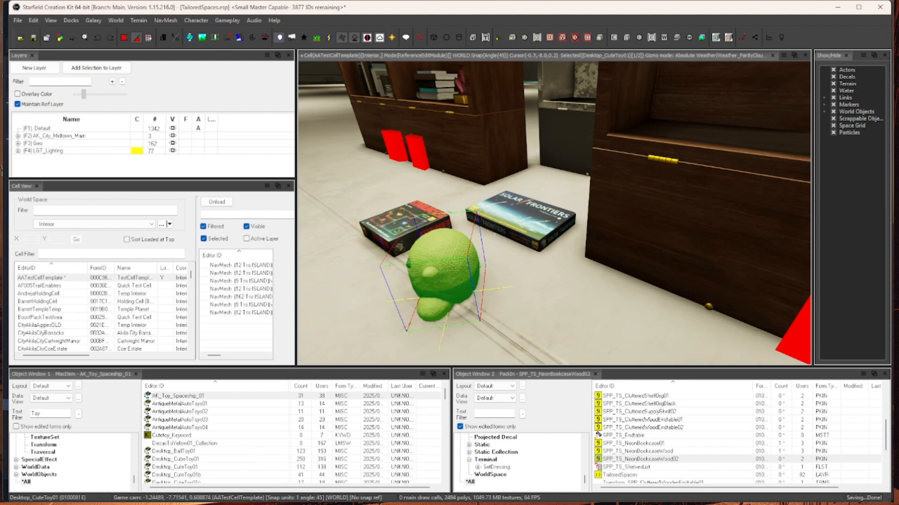
right_drag(449, 289, 421, 289)
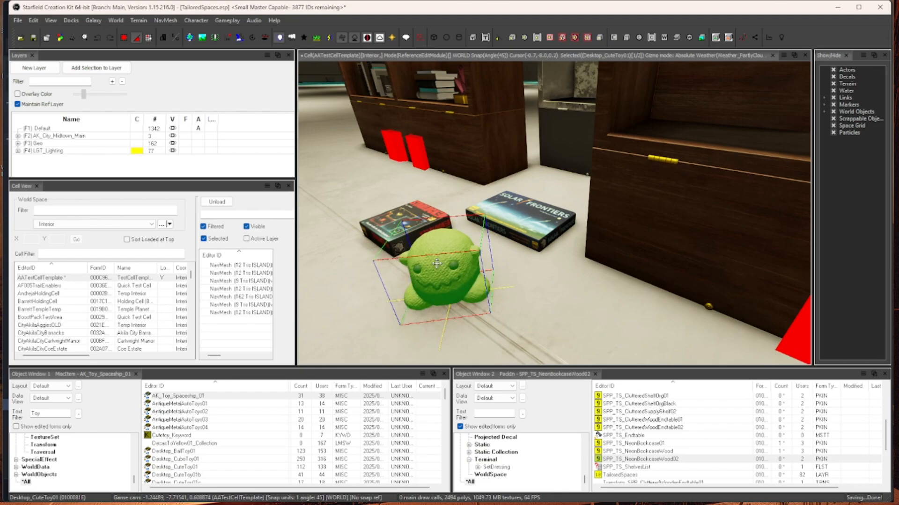
- Duplicate the cute toy, place the copy beside it and swap the copy for Desktop_CuteToy01b
key(ctrl+d)
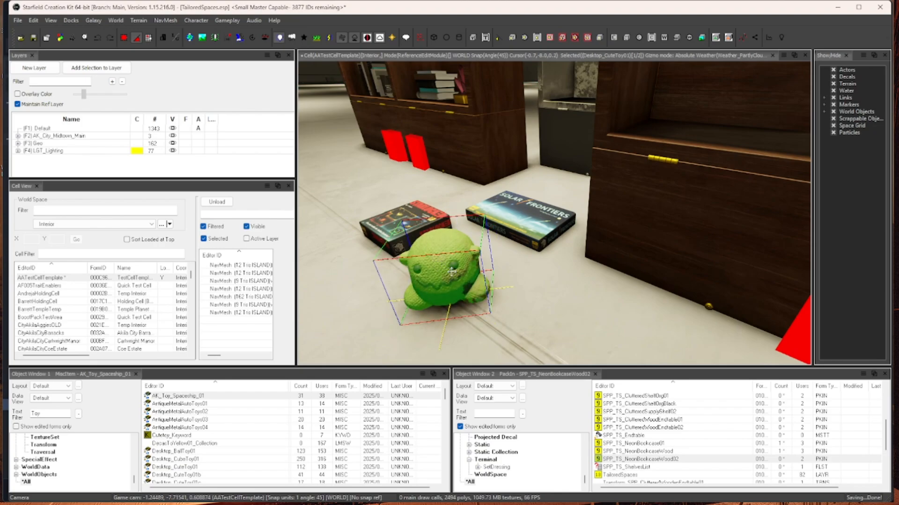
drag(444, 264, 532, 270)
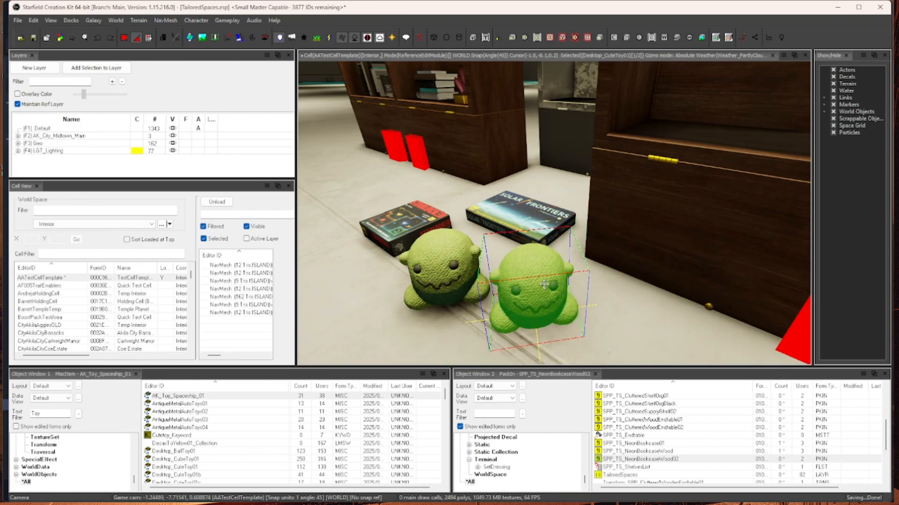
ctrl+alt+scroll(543, 285, down, 1)
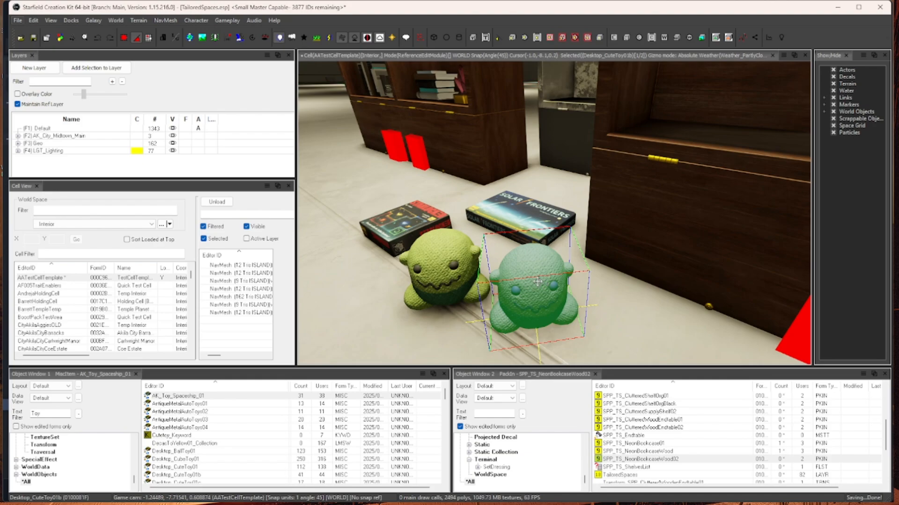
- Shift the blue toy slightly away, then duplicate it, place the copy in front of the first toys and swap it for Desktop_CuteToy01c
mouse_move(535, 281)
mouse_down()
mouse_move(351, 302)
mouse_move(540, 319)
mouse_move(548, 281)
mouse_up()
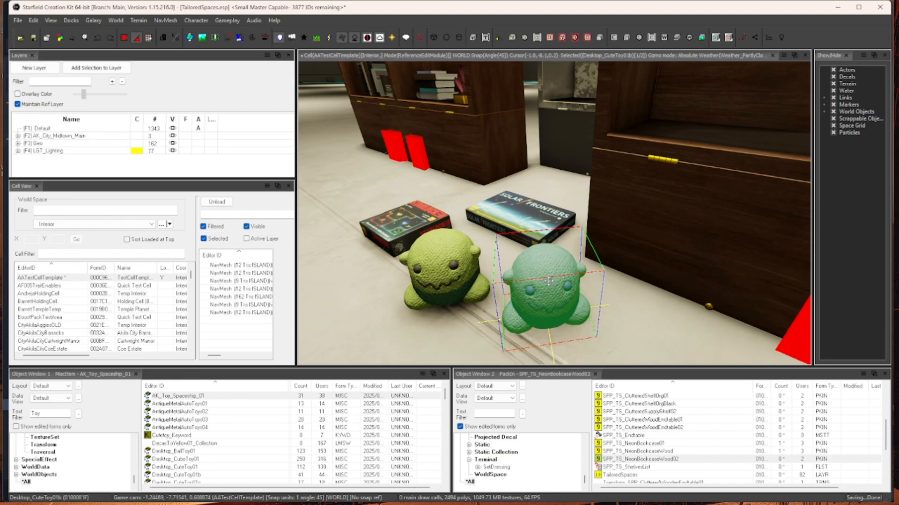
key(ctrl+d)
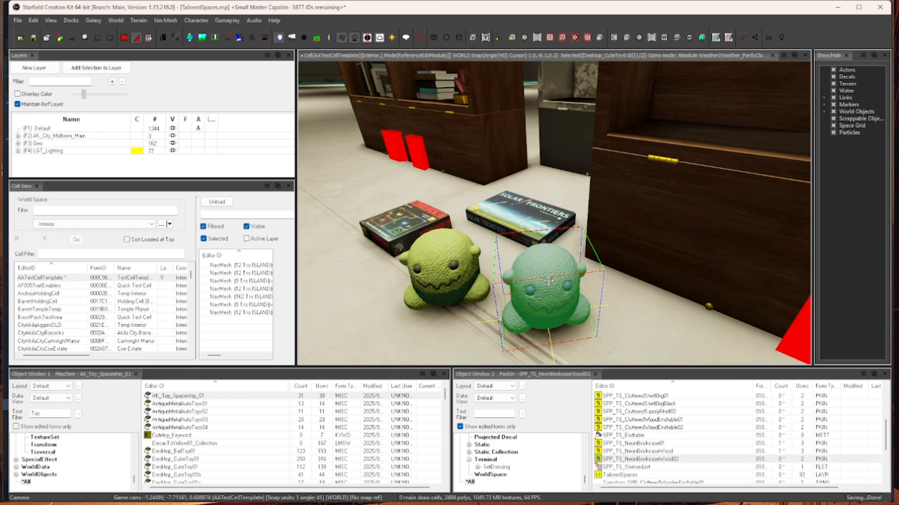
drag(548, 281, 438, 328)
key(f)
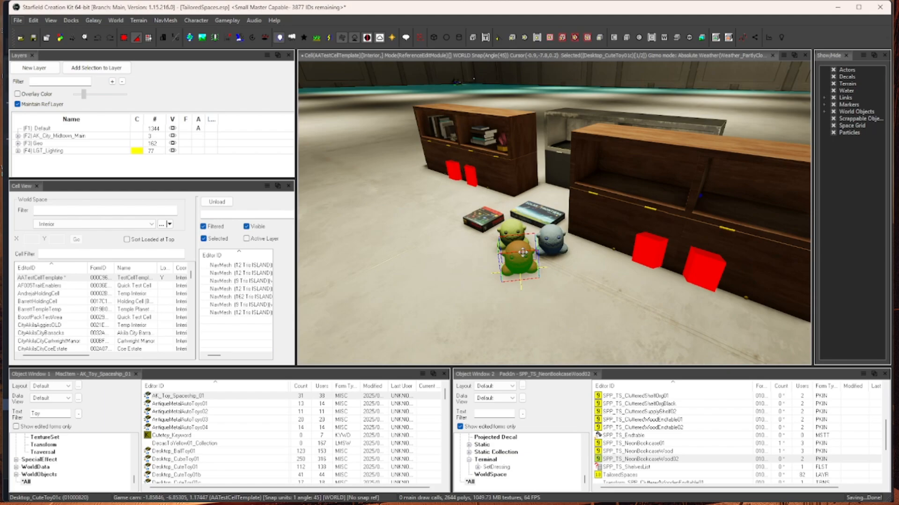
- Duplicate the red toy, swap the copy for Desktop_CuteToy01d and place it on the other side of the red toy, by the board games
drag(520, 251, 562, 267)
key(ctrl+d)
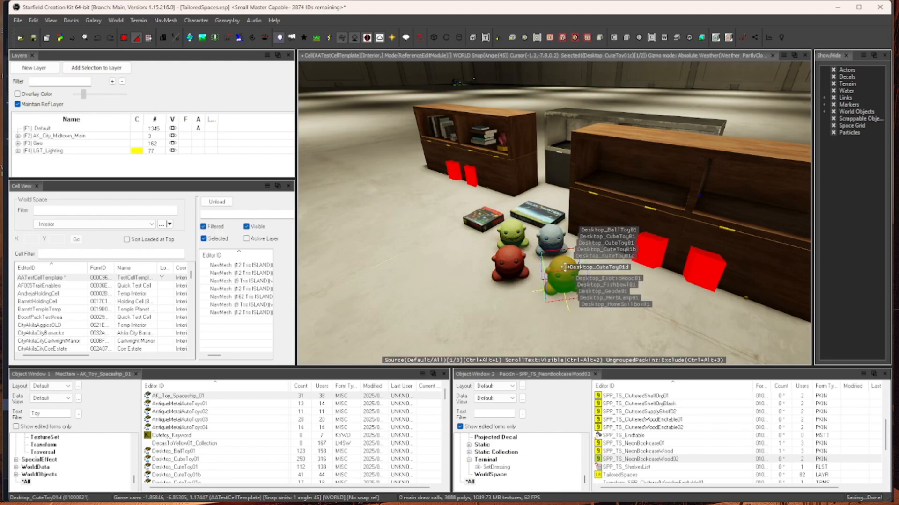
drag(572, 287, 480, 263)
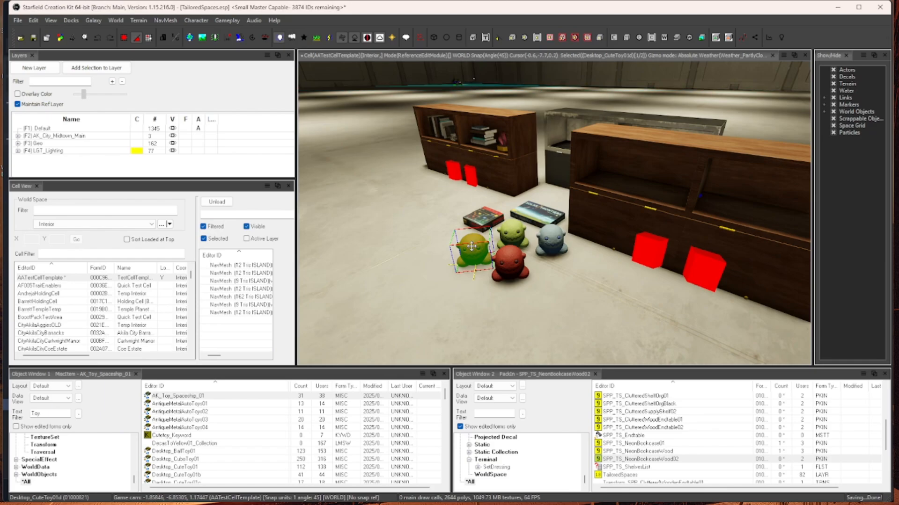
- Duplicate the orange toy, place the copy in front of the blue toy and cycle it through Desktop_ExoticWood01 and Desktop_Geode01 to Desktop_PencilCase01
drag(471, 246, 545, 281)
scroll(546, 276, down, 1)
scroll(549, 276, up, 1)
ctrl+alt+scroll(547, 271, down, 1)
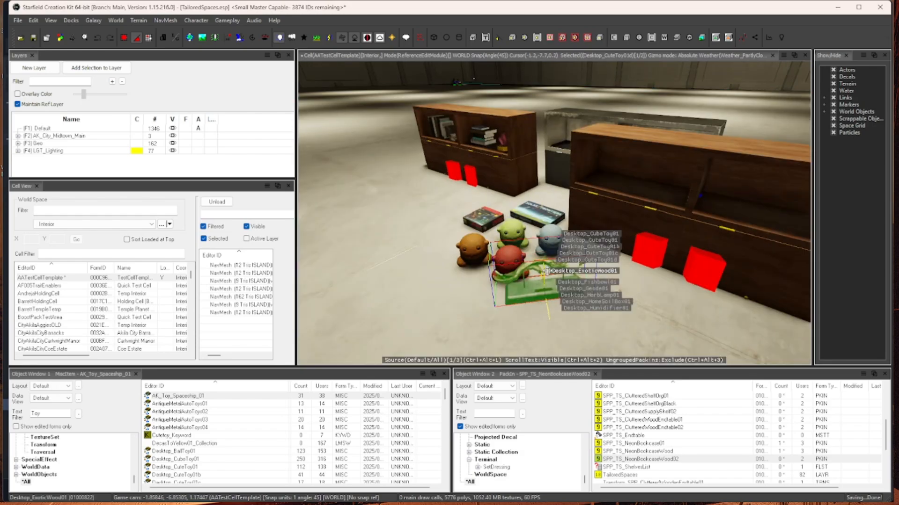
ctrl+alt+scroll(547, 272, down, 4)
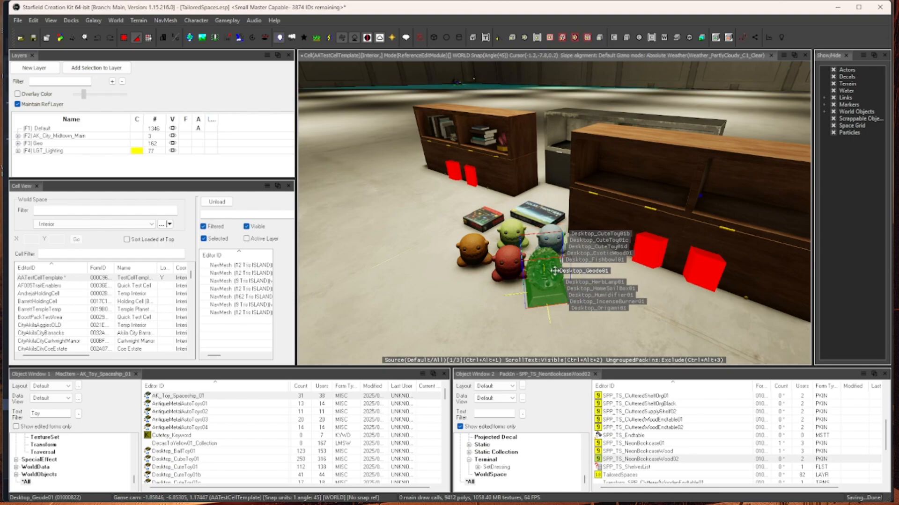
ctrl+alt+scroll(555, 276, down, 7)
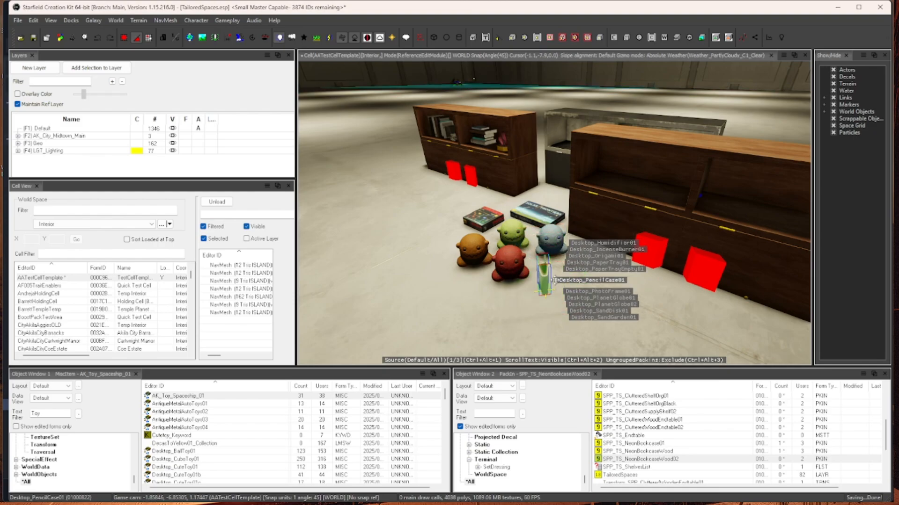
- Cycle the pencil case forward through Desktop_SandGarden_Tool01 and the desktop organizer to Exotic_ClassicSunDial
ctrl+alt+scroll(555, 280, down, 8)
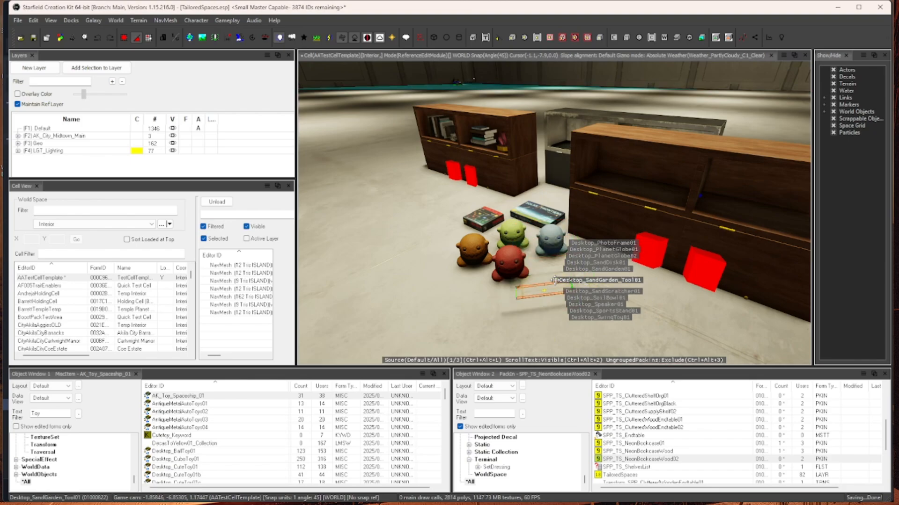
ctrl+alt+scroll(555, 279, down, 1)
ctrl+alt+scroll(555, 280, down, 8)
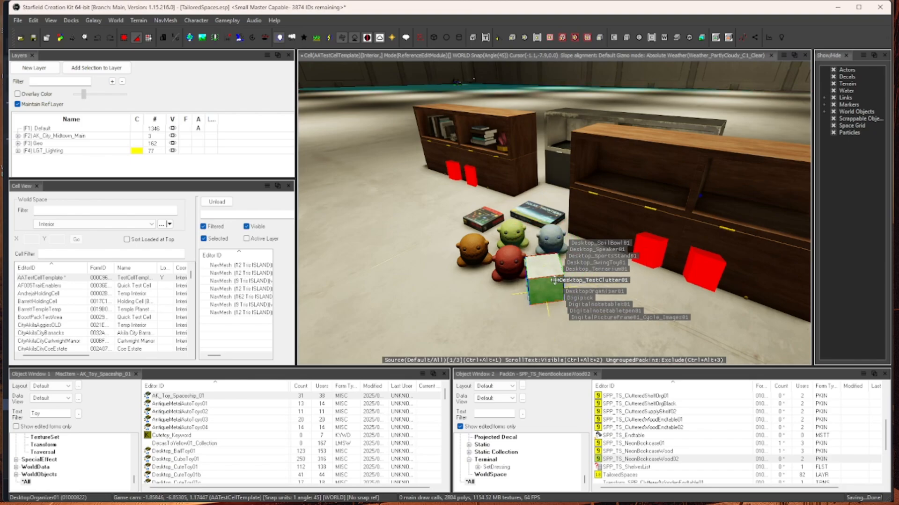
ctrl+alt+scroll(555, 279, down, 9)
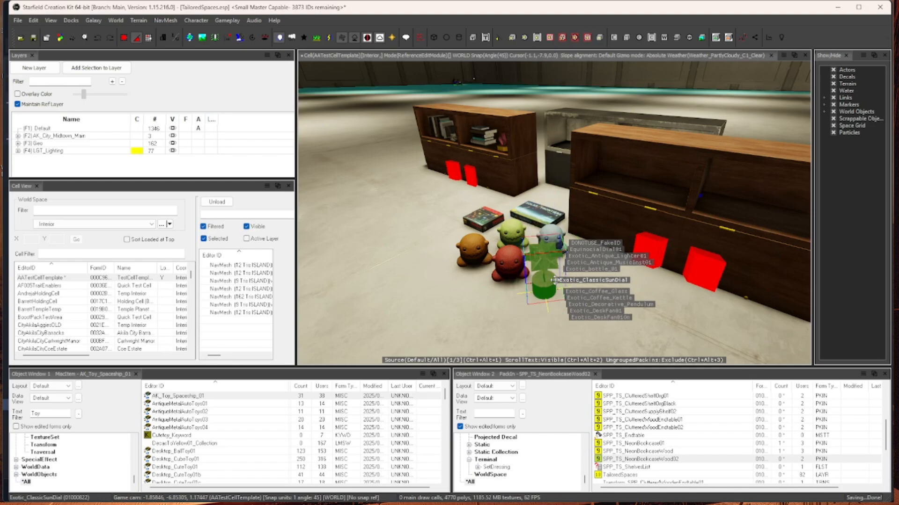
- Cycle the sundial onward through Exotic_LightFixture01 and Exotic_Scroll_Holder01 to ExoticPlayingCard_Club_2
ctrl+alt+scroll(554, 279, up, 1)
ctrl+alt+scroll(555, 280, down, 2)
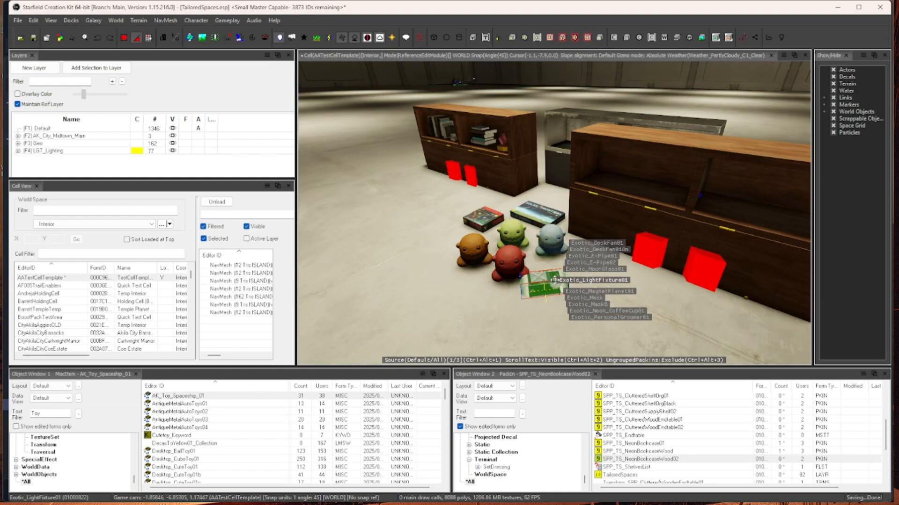
ctrl+alt+scroll(555, 280, down, 8)
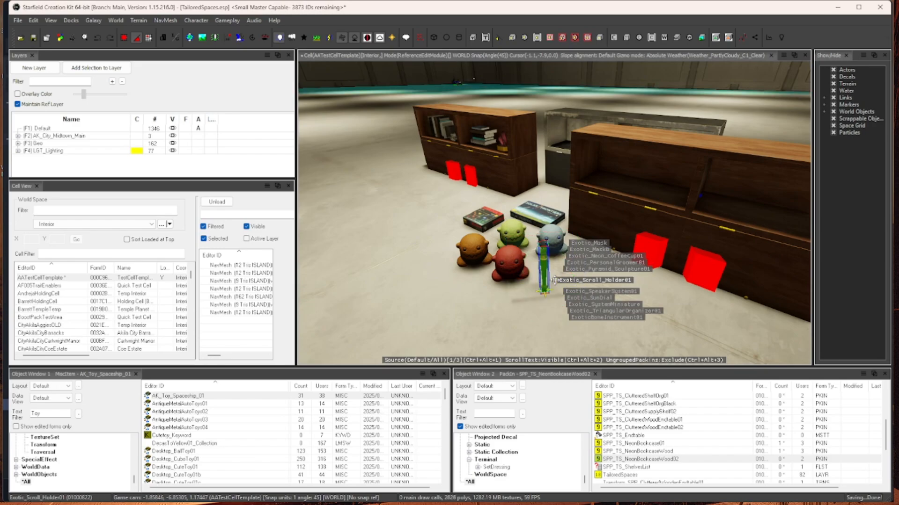
ctrl+alt+scroll(554, 280, down, 5)
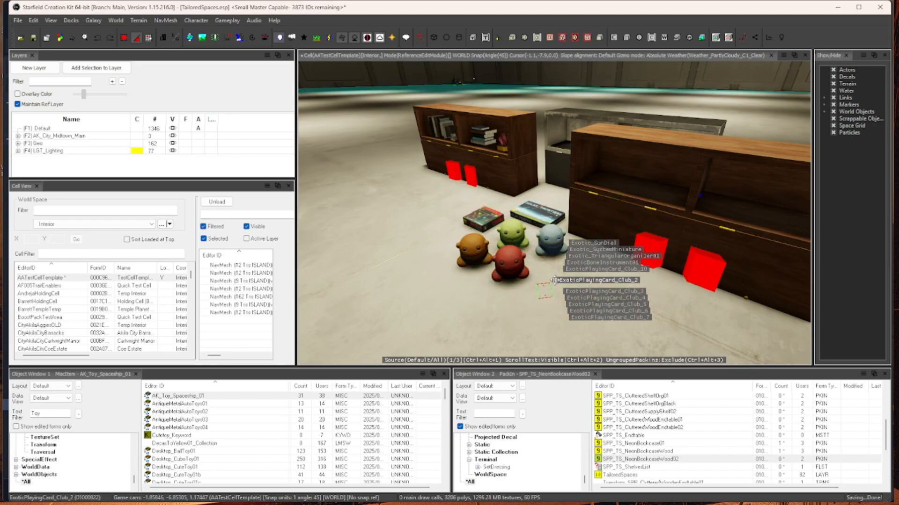
- Cycle the club card forward through the remaining exotic playing cards to ExoticPlayingCardBox01
ctrl+alt+scroll(554, 279, down, 11)
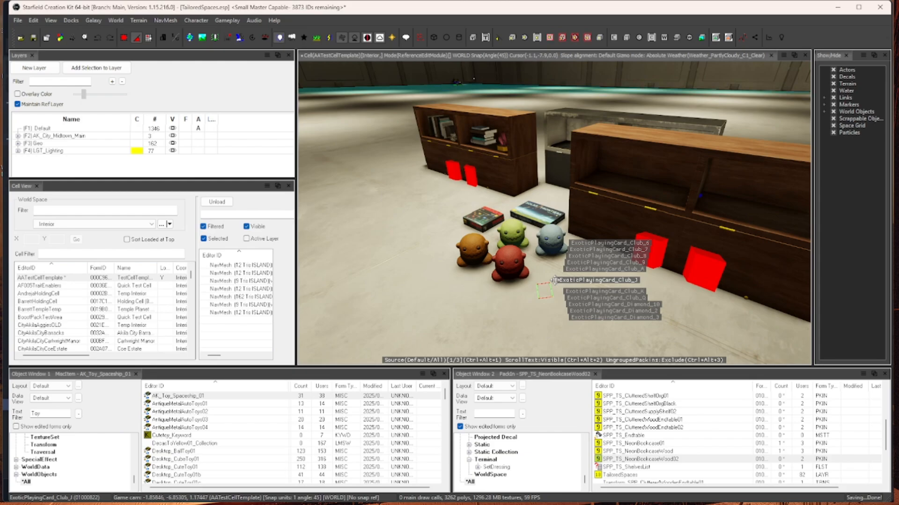
ctrl+alt+scroll(555, 280, down, 14)
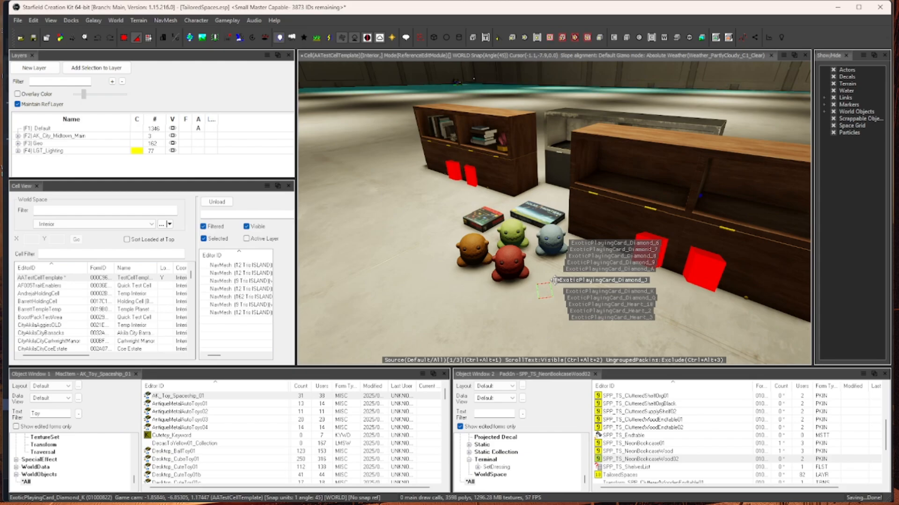
ctrl+alt+scroll(559, 284, down, 6)
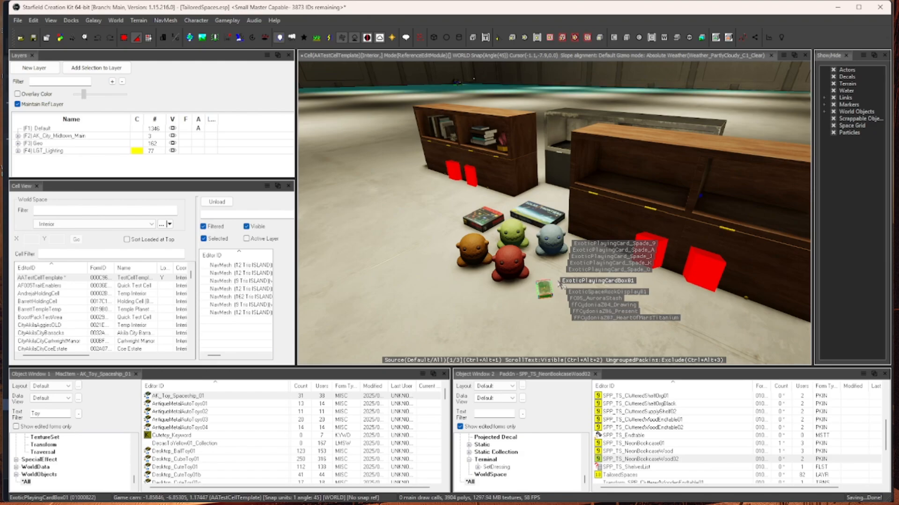
ctrl+alt+scroll(560, 284, down, 1)
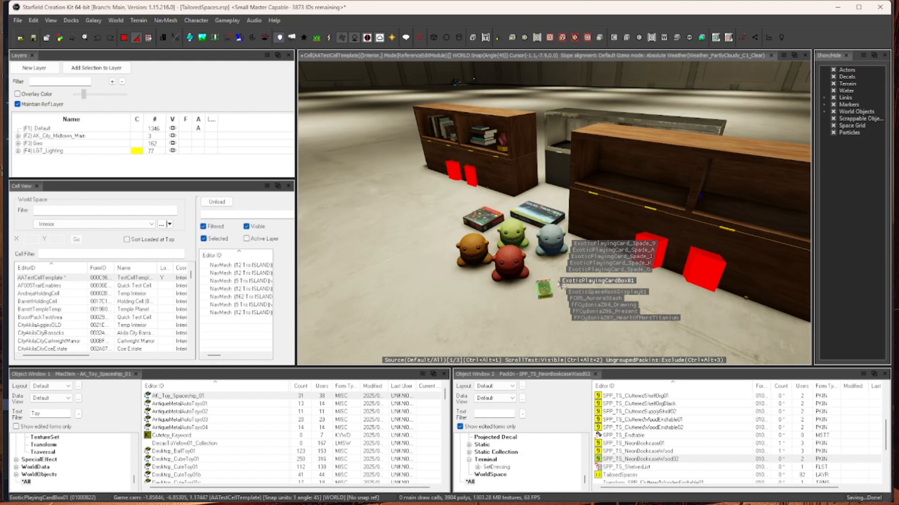
- Cycle the playing card box backward through the preceding items and forward again to ExoticPlayingCard_Spade_7
ctrl+alt+scroll(559, 284, up, 7)
ctrl+alt+scroll(559, 284, up, 20)
ctrl+alt+scroll(560, 284, up, 9)
ctrl+alt+scroll(560, 285, down, 20)
ctrl+alt+scroll(559, 284, down, 5)
ctrl+alt+scroll(560, 284, down, 20)
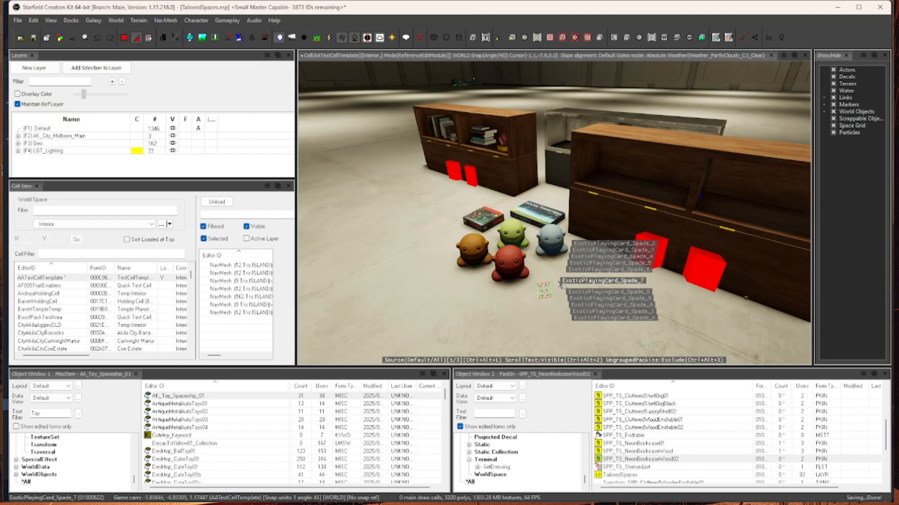
- Cycle the spade card forward through ffCydoniaZ04_Drawing and FFCydoniaZ07_HeartOfMarsTitanium to FFParadisoZ01_Parts
ctrl+alt+scroll(560, 284, up, 1)
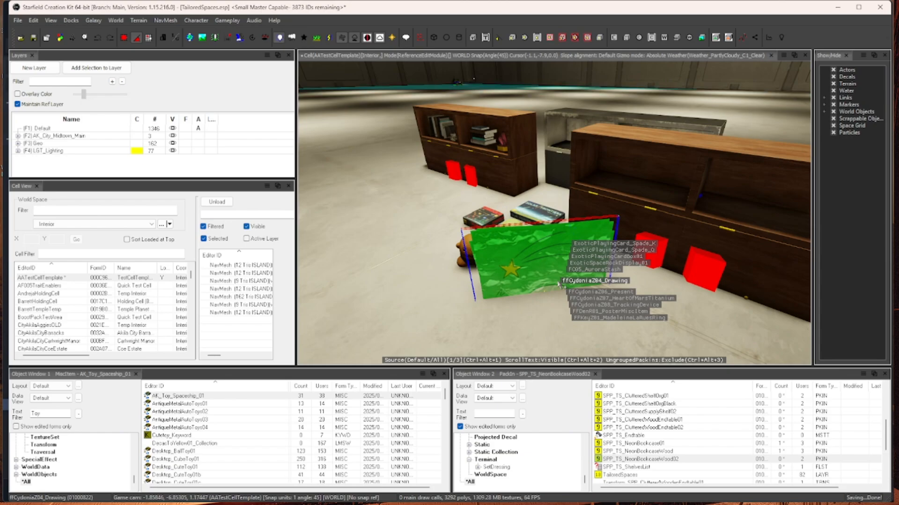
ctrl+alt+scroll(559, 284, down, 2)
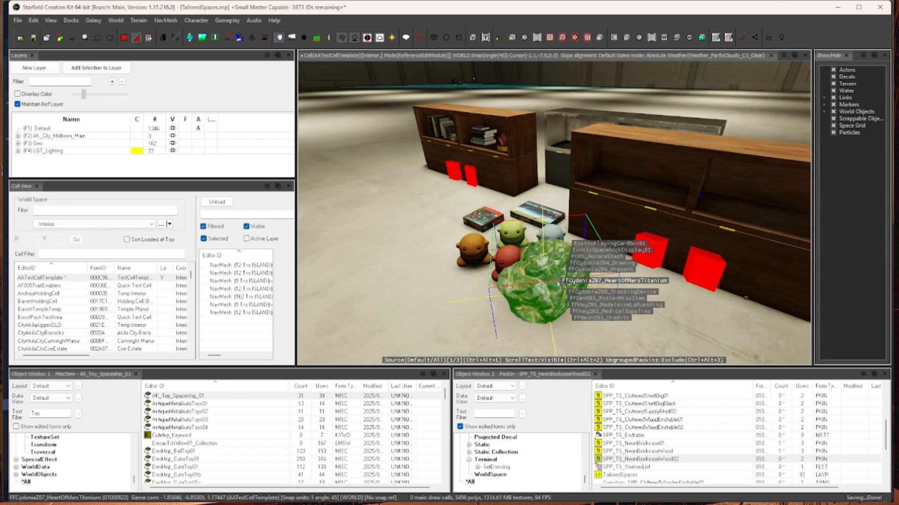
ctrl+alt+scroll(559, 284, down, 1)
ctrl+alt+scroll(560, 284, down, 1)
ctrl+alt+scroll(560, 284, down, 5)
ctrl+alt+scroll(560, 284, down, 4)
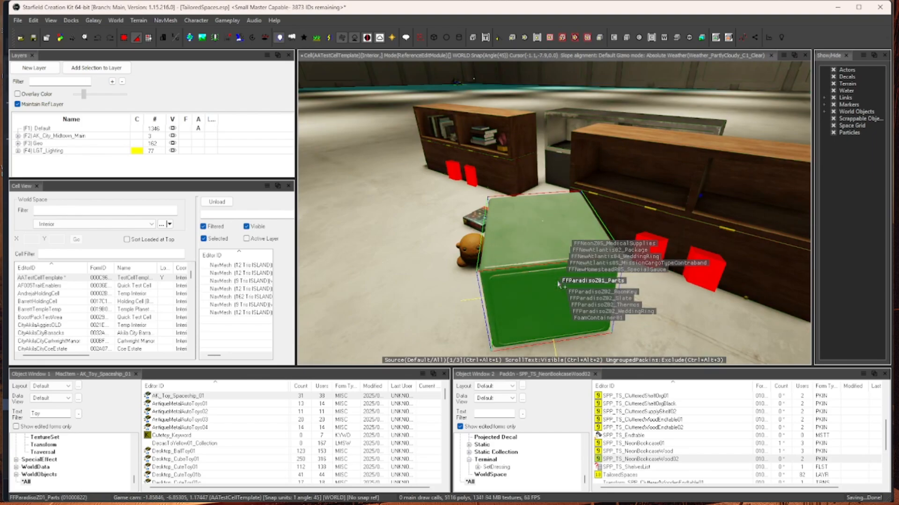
- Replace the parts crate with the following items, through FFParadisoZ02_Thermos and the foam containers to FoamCup02
ctrl+alt+scroll(558, 284, up, 1)
ctrl+alt+scroll(559, 284, down, 4)
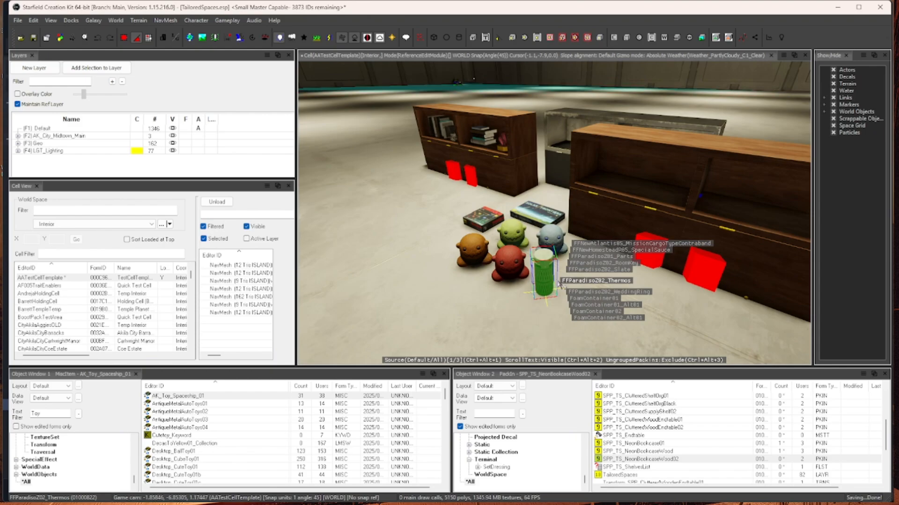
ctrl+alt+scroll(560, 284, down, 4)
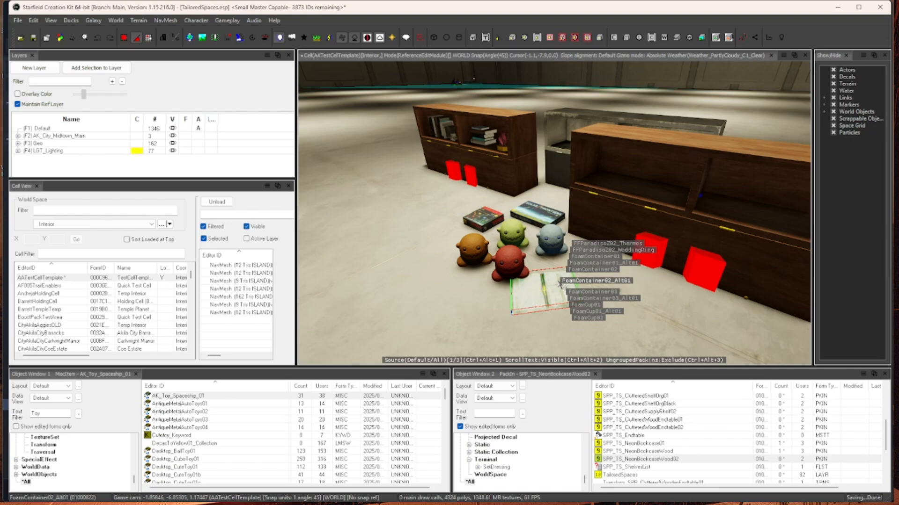
ctrl+alt+scroll(561, 284, down, 2)
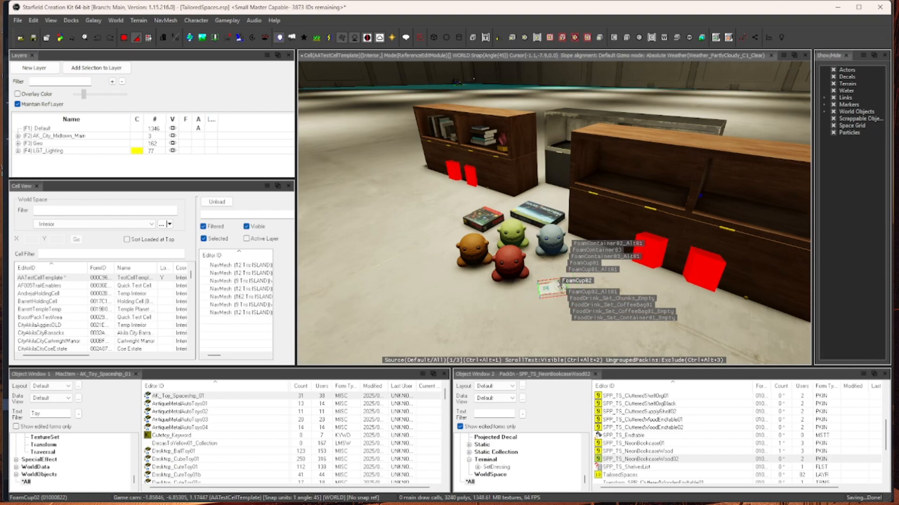
- Cycle the foam cup forward through the food sets, game board pieces and GeneticSampleBottle01 to HopeTech_TrophyPlate01D
ctrl+alt+scroll(560, 284, down, 5)
ctrl+alt+scroll(560, 284, down, 10)
ctrl+alt+scroll(560, 284, down, 4)
ctrl+alt+scroll(560, 284, down, 1)
ctrl+alt+scroll(561, 284, down, 2)
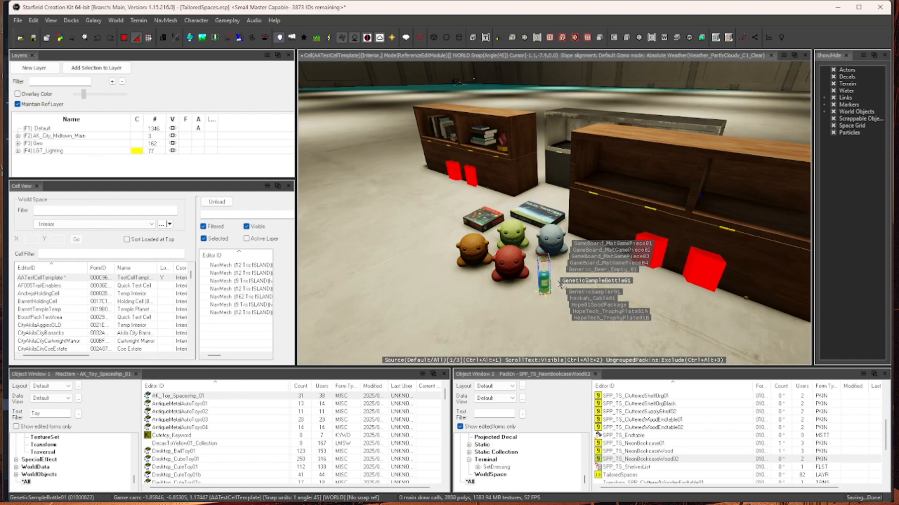
ctrl+alt+scroll(560, 283, down, 2)
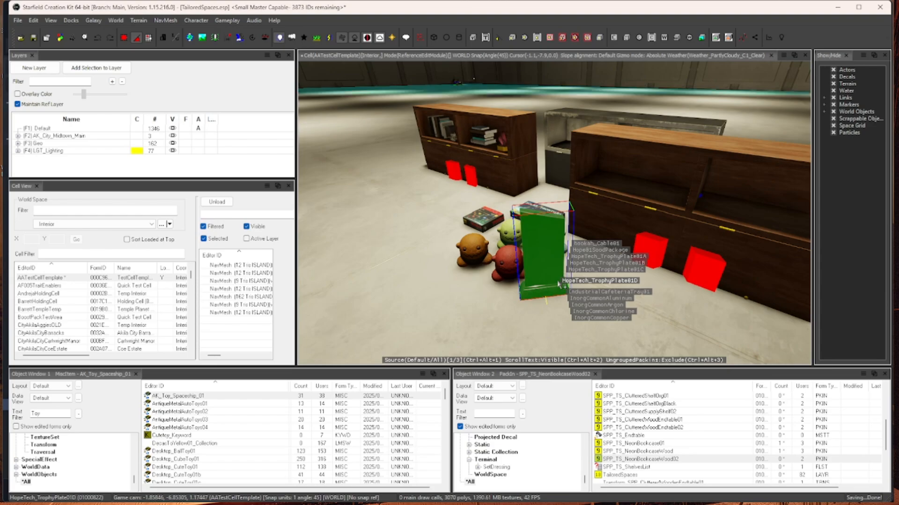
- Cycle the trophy plate forward through the inorganic resources, Kitchen_Mortar01 and the kitchenware pots to Kitchenware_Storagecontainer03Lid
ctrl+alt+scroll(560, 283, down, 3)
ctrl+alt+scroll(560, 283, down, 3)
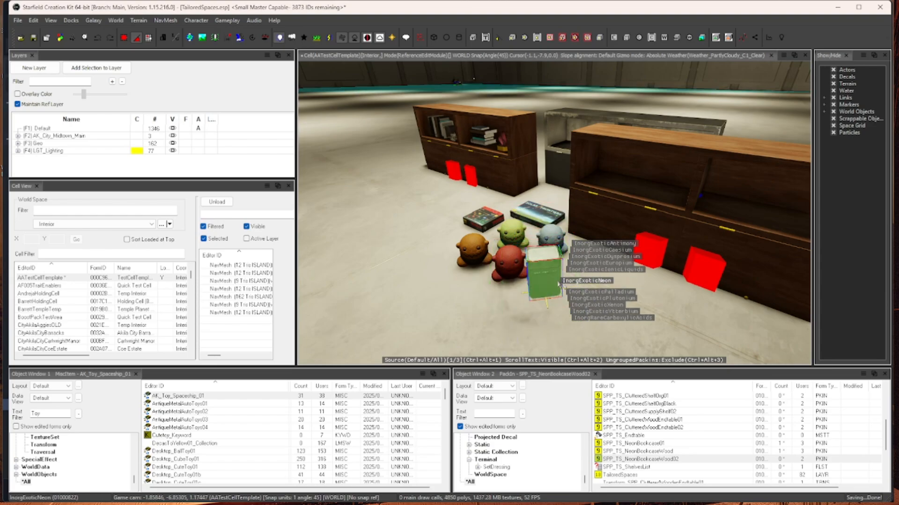
ctrl+alt+scroll(560, 284, down, 2)
ctrl+alt+scroll(560, 284, down, 9)
ctrl+alt+scroll(561, 284, down, 9)
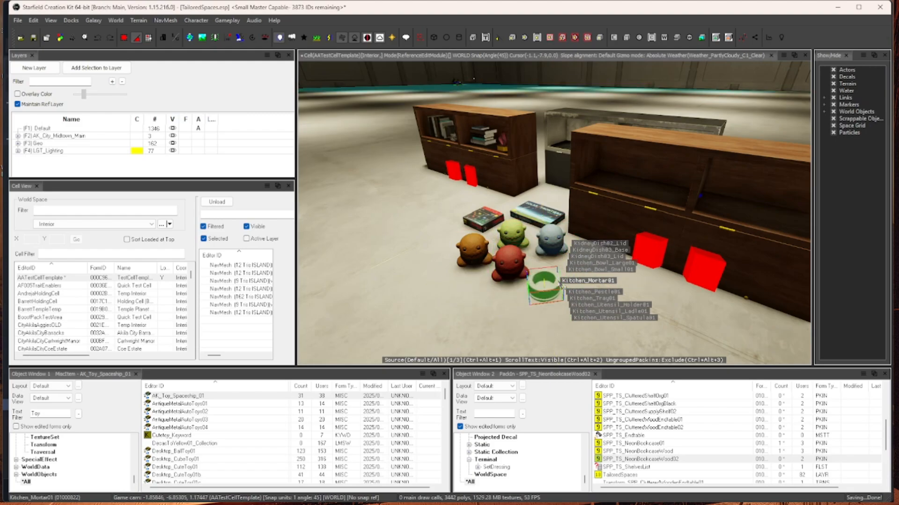
ctrl+alt+scroll(560, 285, down, 4)
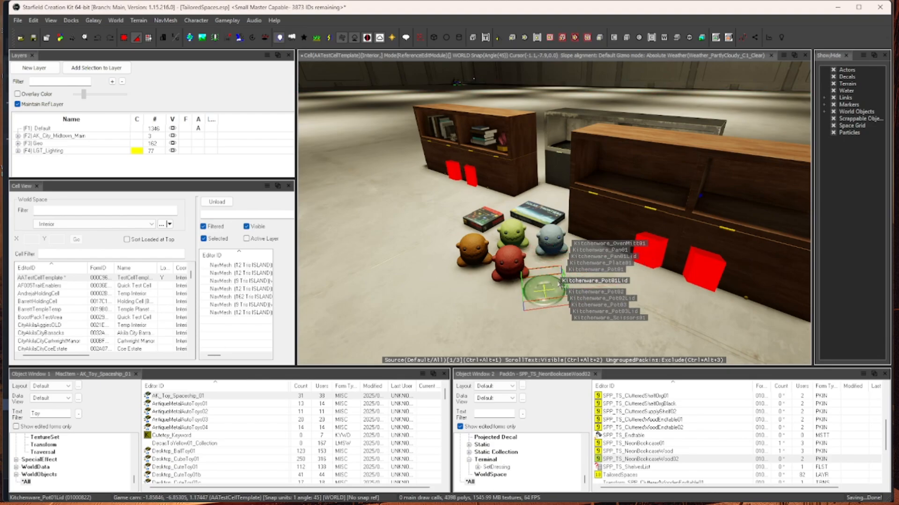
ctrl+alt+scroll(560, 284, down, 14)
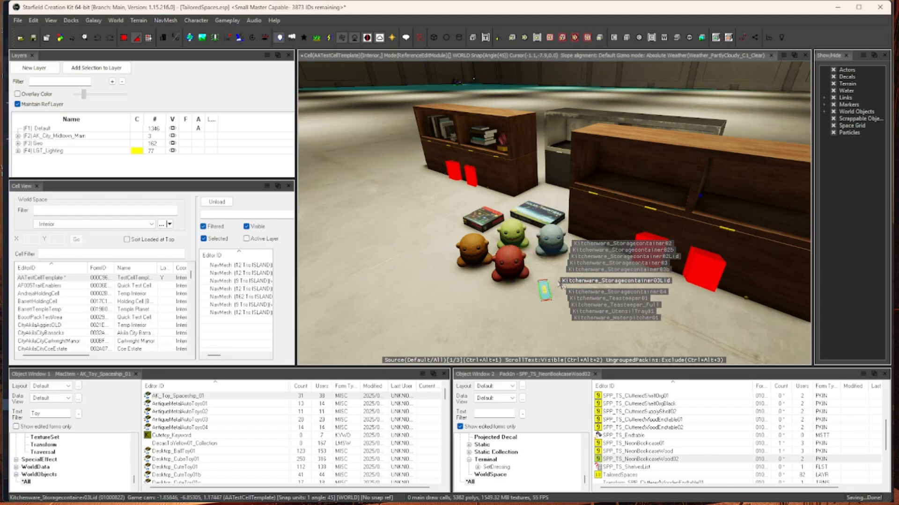
- Cycle the storage container lid backward through Kitchen_Pestle01 and InorgRareTitanium to FoamContainer02
ctrl+alt+scroll(560, 284, up, 15)
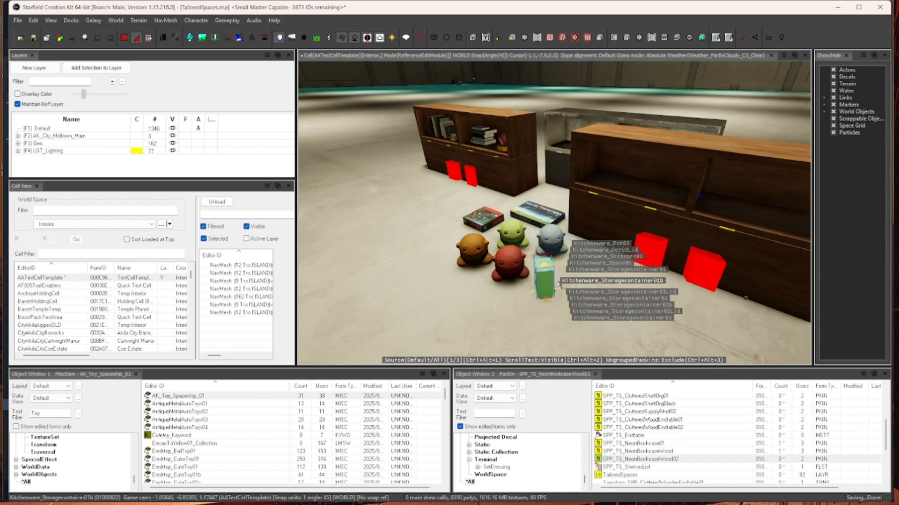
ctrl+alt+scroll(559, 284, up, 15)
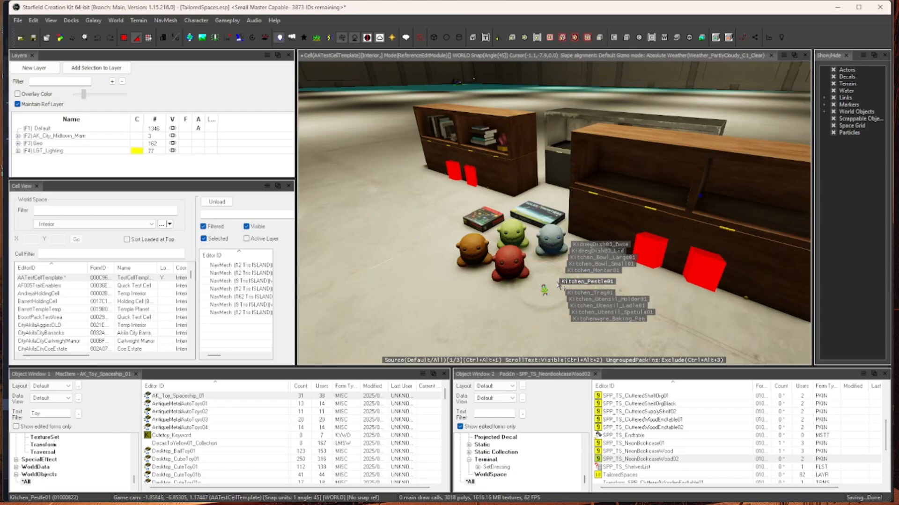
ctrl+alt+scroll(558, 286, up, 20)
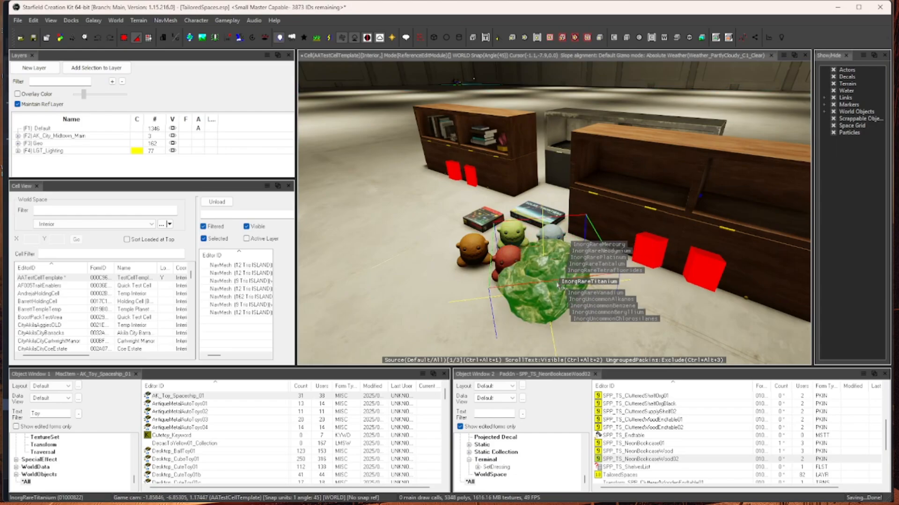
ctrl+alt+scroll(562, 287, up, 20)
ctrl+alt+scroll(563, 286, up, 9)
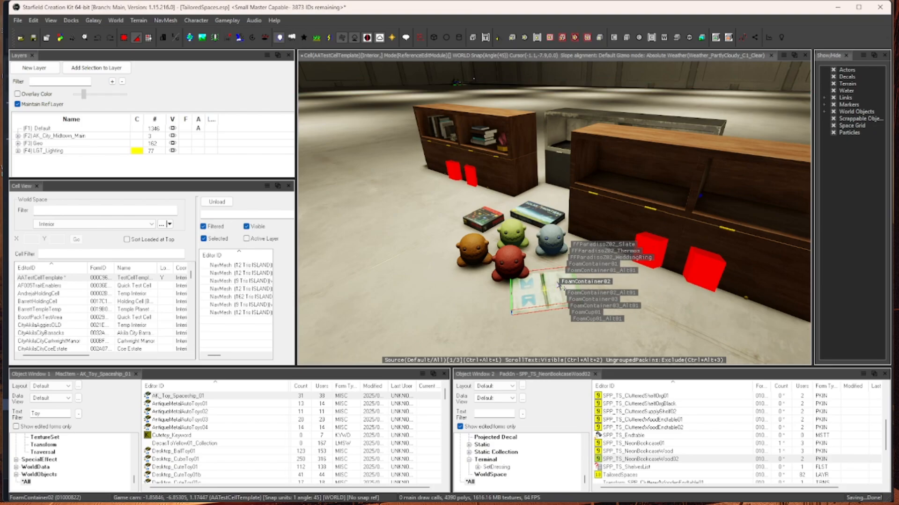
- Cycle the foam container backward through FFNeonZ03_Credits and FFCydoniaZ06_Present to ExoticPlayingCardBox01
ctrl+alt+scroll(559, 284, up, 9)
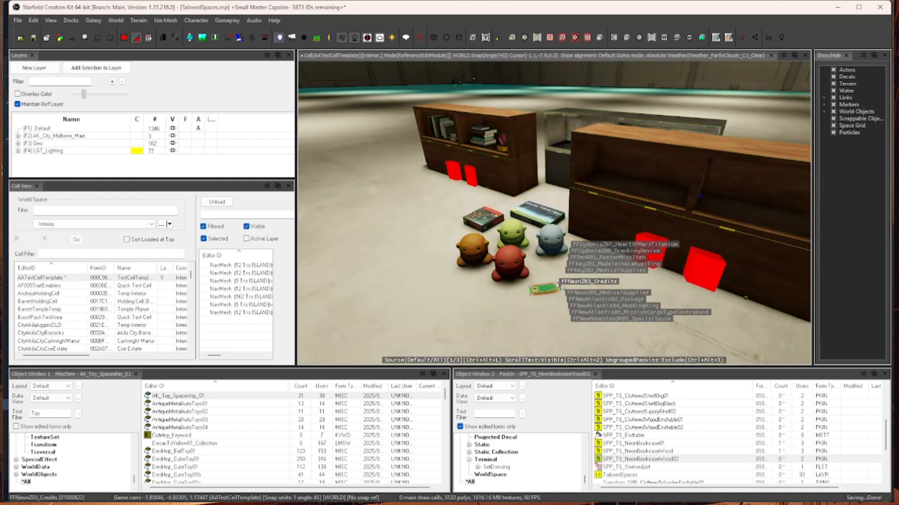
ctrl+alt+scroll(559, 285, up, 8)
ctrl+alt+scroll(559, 284, up, 4)
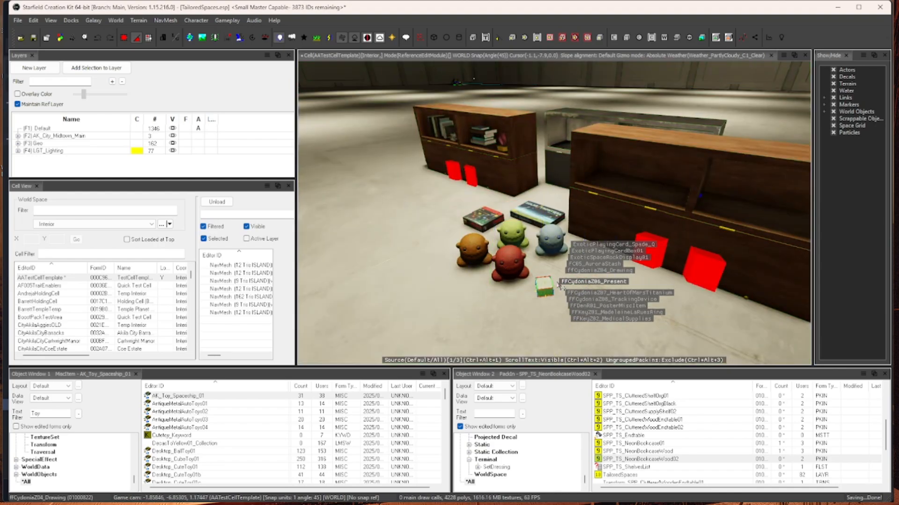
ctrl+alt+scroll(559, 284, up, 3)
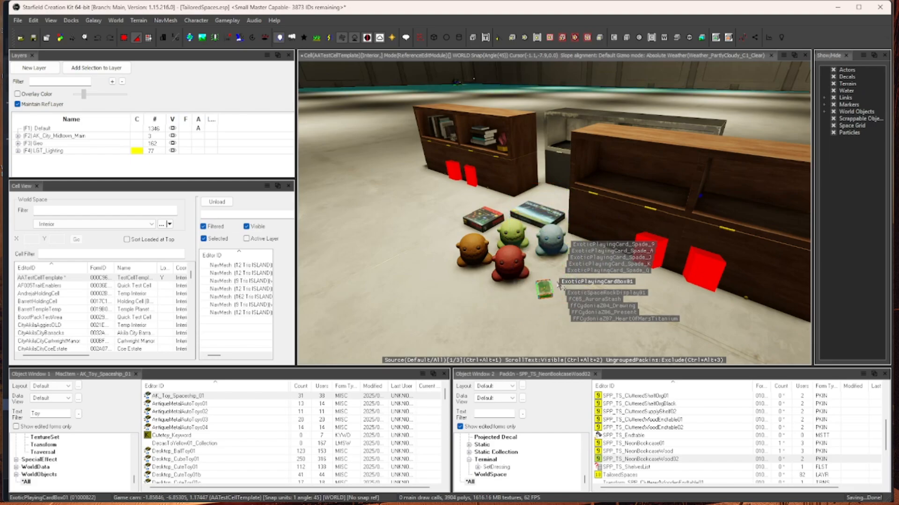
- Cycle the playing card box backward through the heart, diamond and club cards, Exotic_TriangularOrganizer01 and Exotic_Mask to Exotic_Coffee_Kettle
ctrl+alt+scroll(559, 284, up, 7)
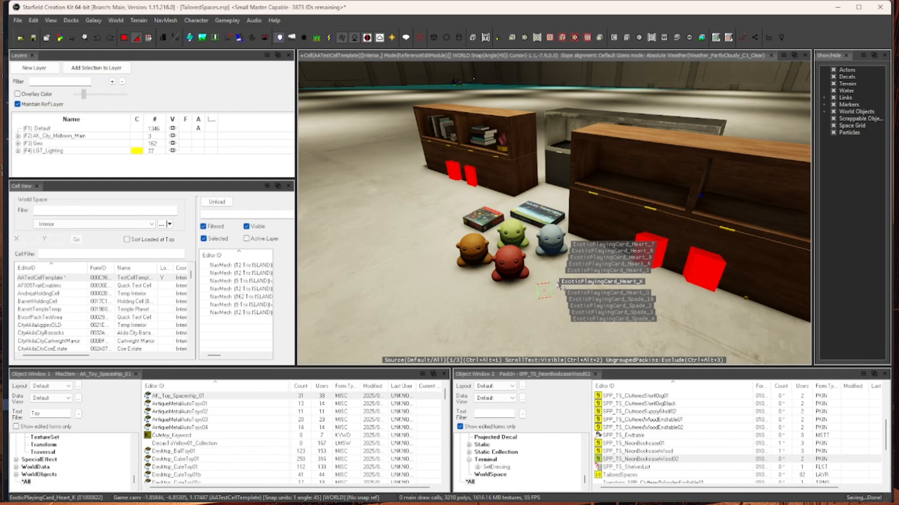
ctrl+alt+scroll(560, 285, up, 16)
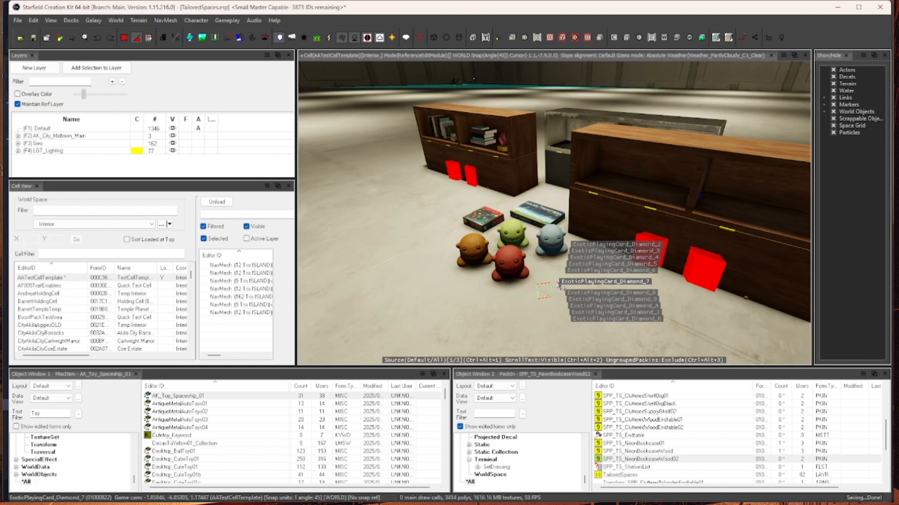
ctrl+alt+scroll(559, 284, up, 3)
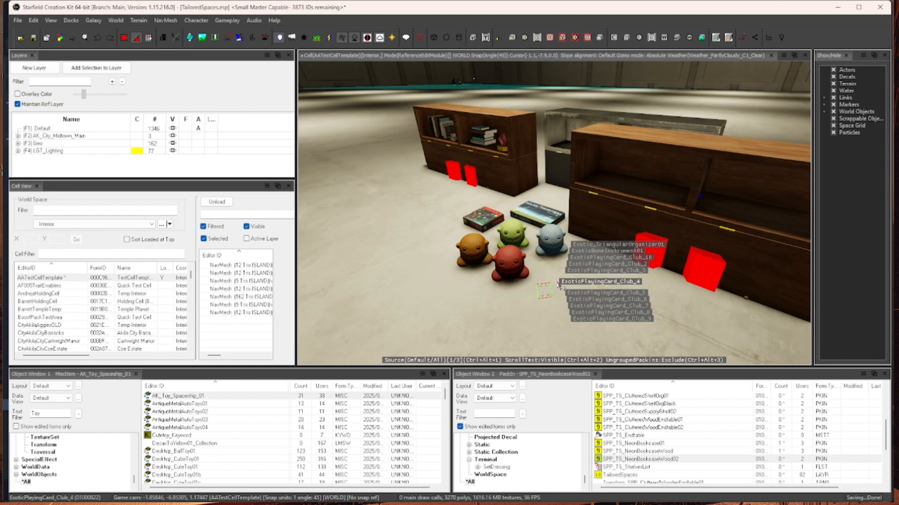
ctrl+alt+scroll(559, 284, up, 2)
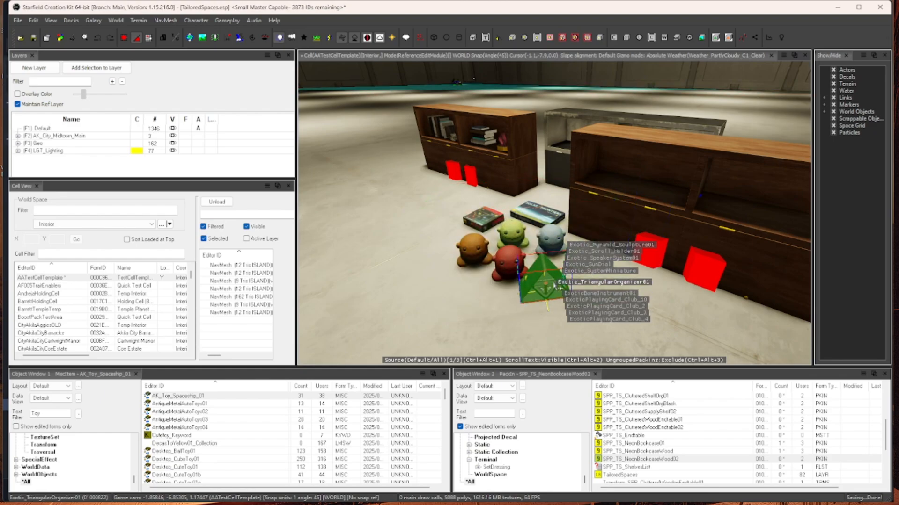
ctrl+alt+scroll(558, 286, up, 7)
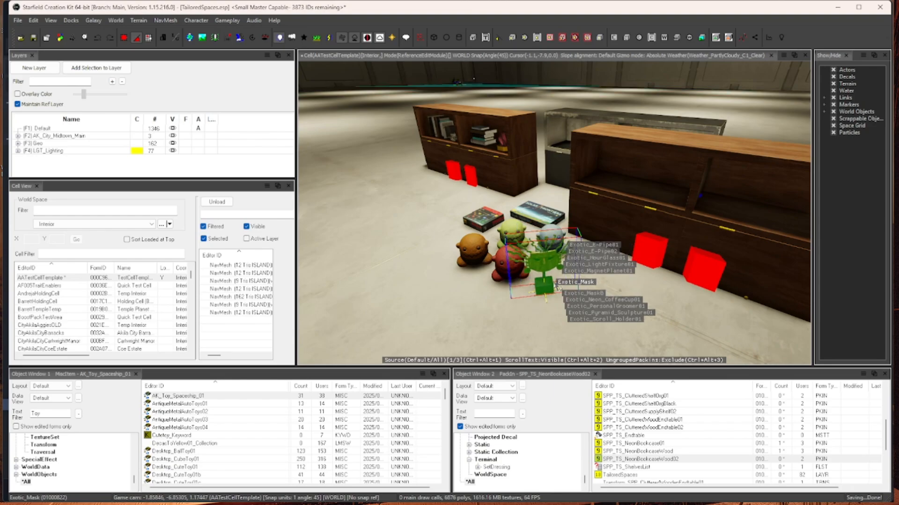
ctrl+alt+scroll(555, 285, up, 11)
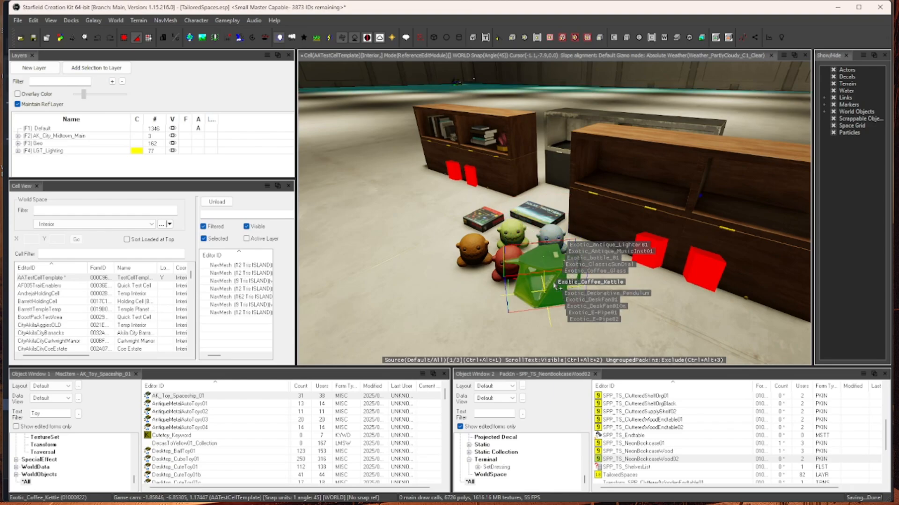
- Cycle the coffee kettle backward through Dining_Fork01, Desktop_Origami01 and Deco_Display01a_Table to City_NA_Viewport01_Maguffin
ctrl+alt+scroll(555, 285, up, 10)
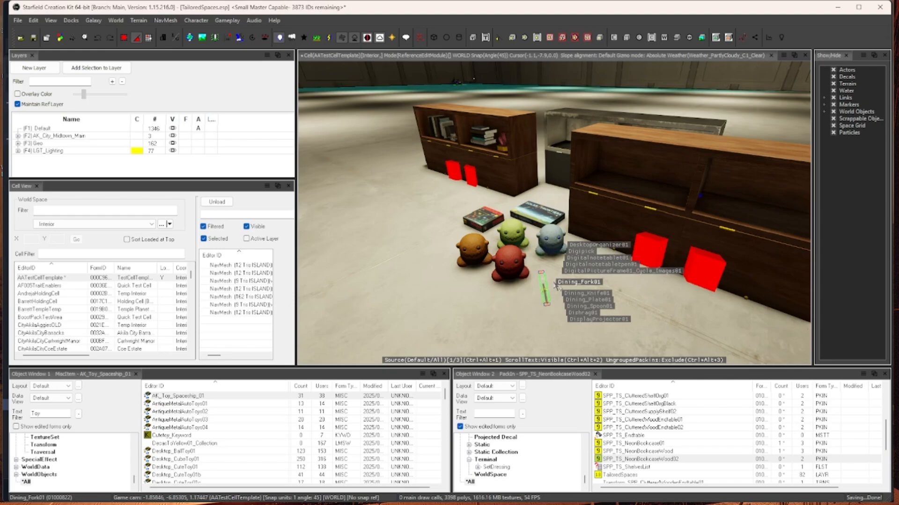
ctrl+alt+scroll(561, 287, up, 12)
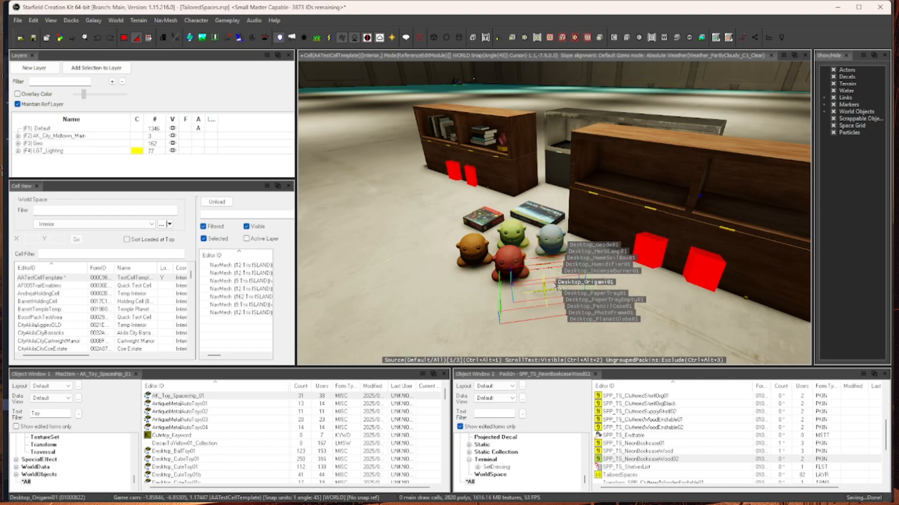
ctrl+alt+scroll(557, 286, up, 10)
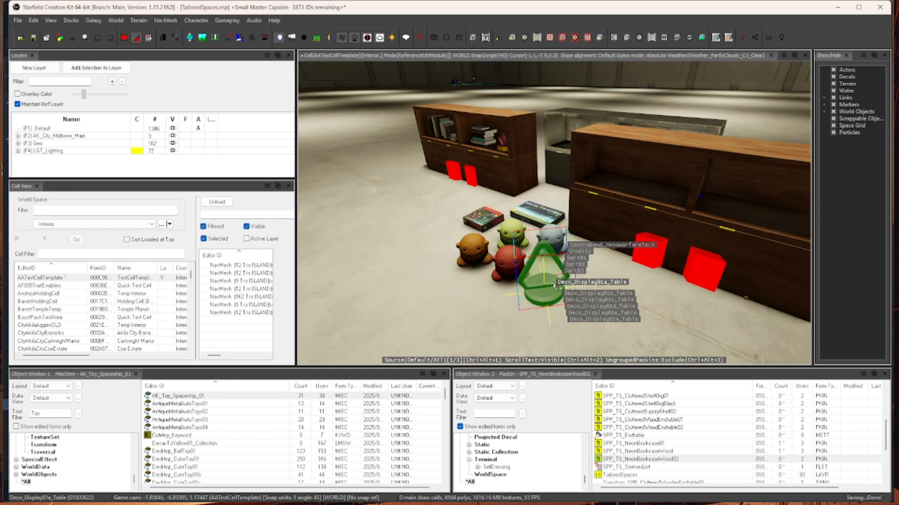
ctrl+alt+scroll(557, 287, up, 11)
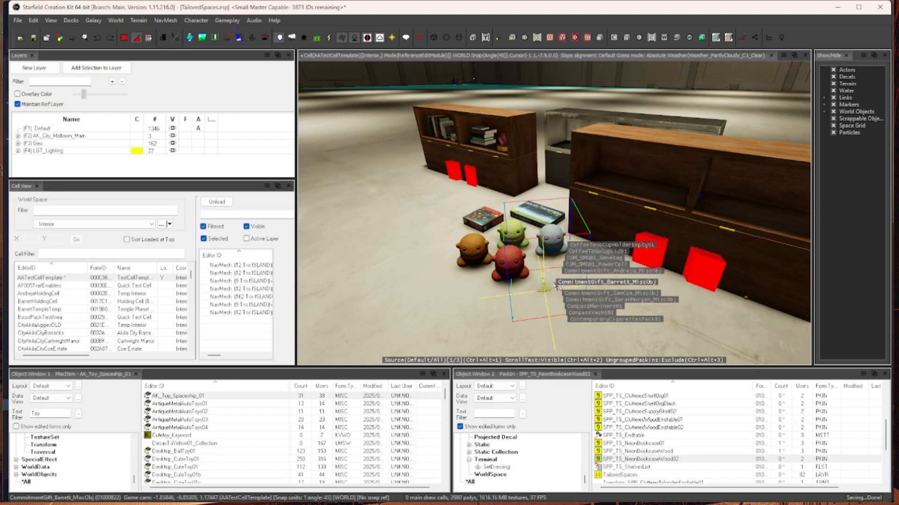
ctrl+alt+scroll(556, 286, up, 12)
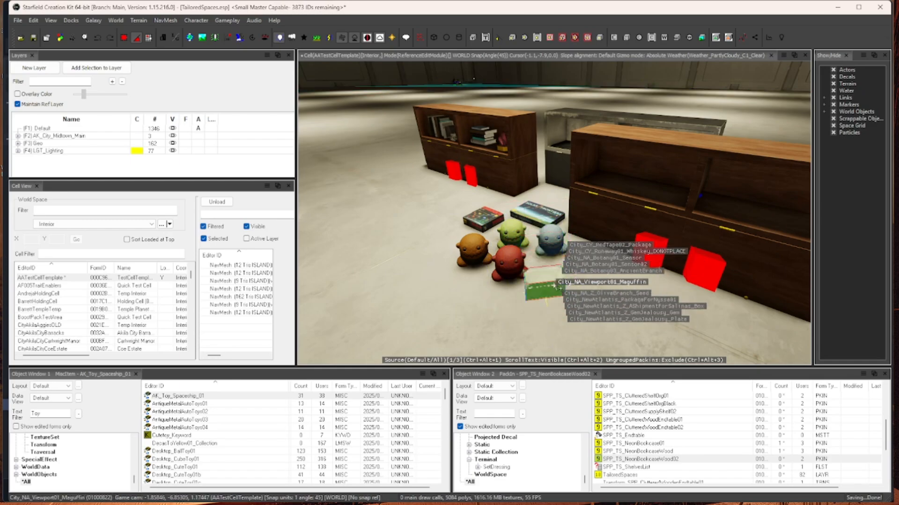
- Cycle the Maguffin item backward through Canisterhookah04, Boardgame01 and BeautySupplyBox01, and keep BaseBallDisplay01 beside the toys
ctrl+alt+scroll(556, 286, up, 3)
ctrl+alt+scroll(556, 287, up, 11)
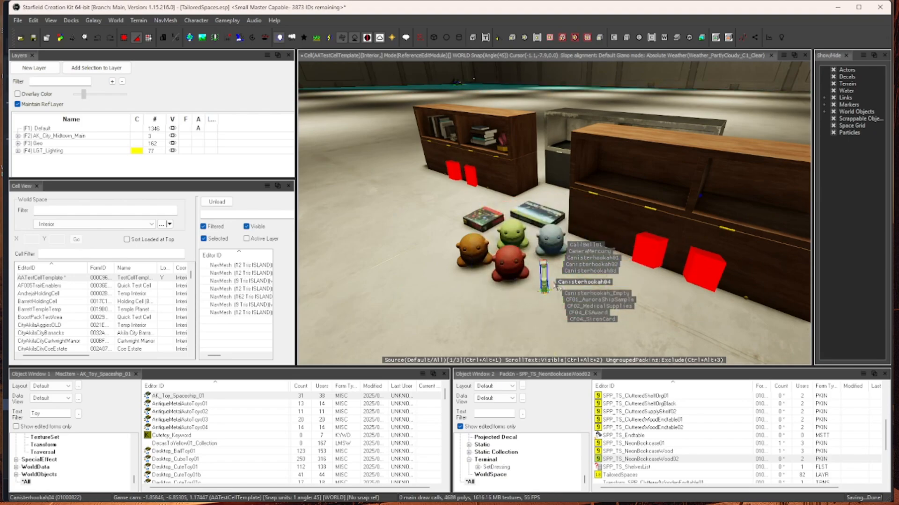
ctrl+alt+scroll(557, 287, up, 5)
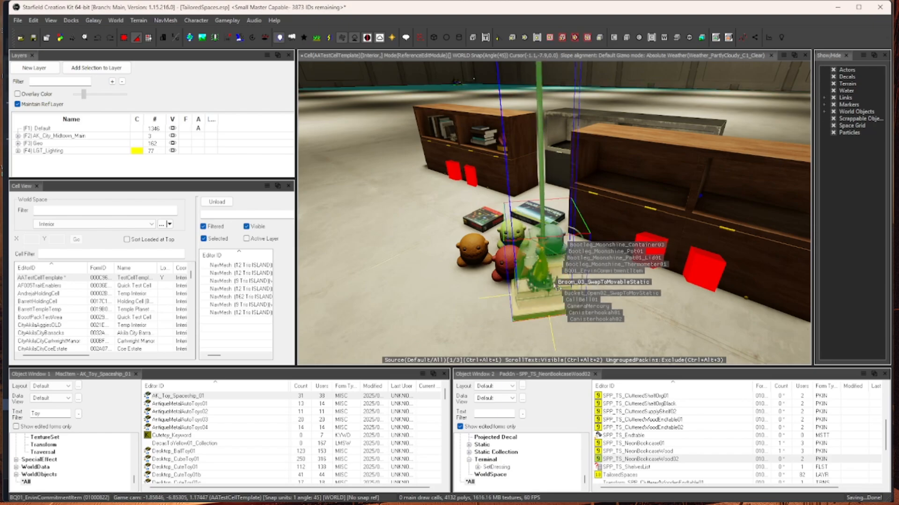
ctrl+alt+scroll(557, 286, up, 6)
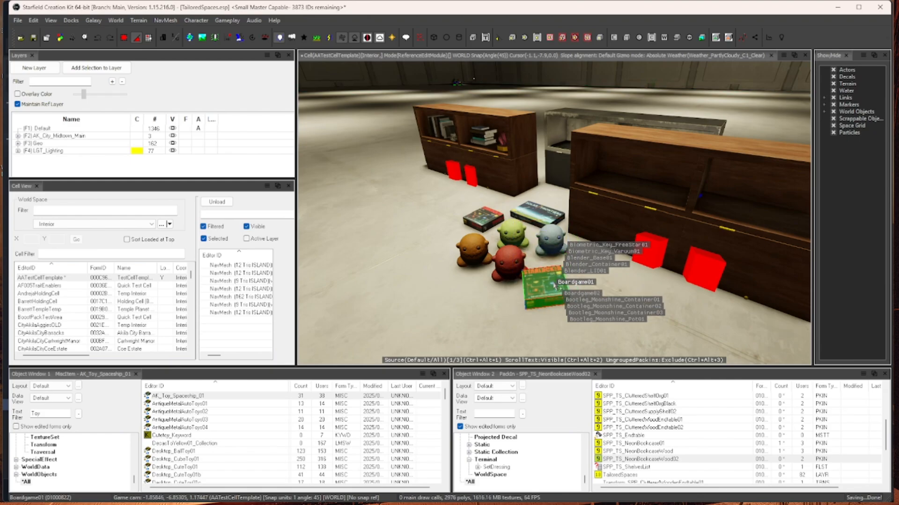
ctrl+alt+scroll(561, 288, up, 2)
ctrl+alt+scroll(560, 288, up, 5)
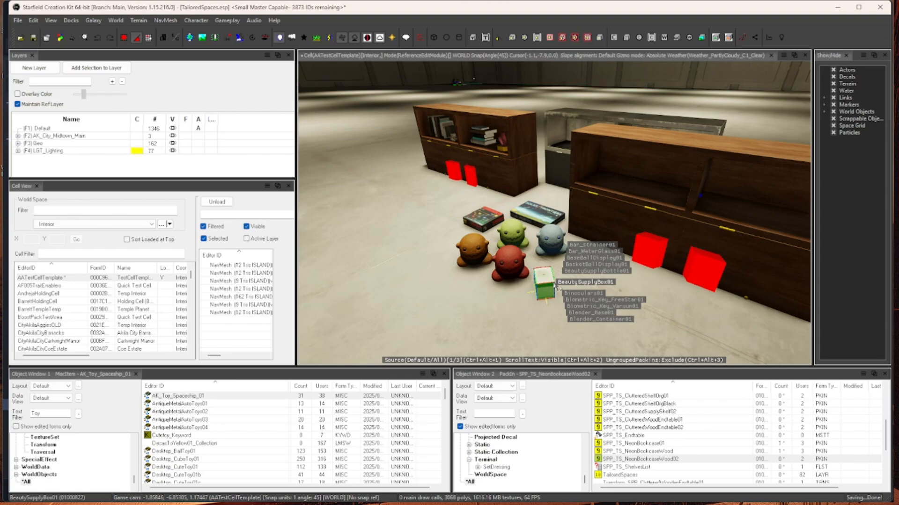
ctrl+alt+scroll(558, 287, up, 3)
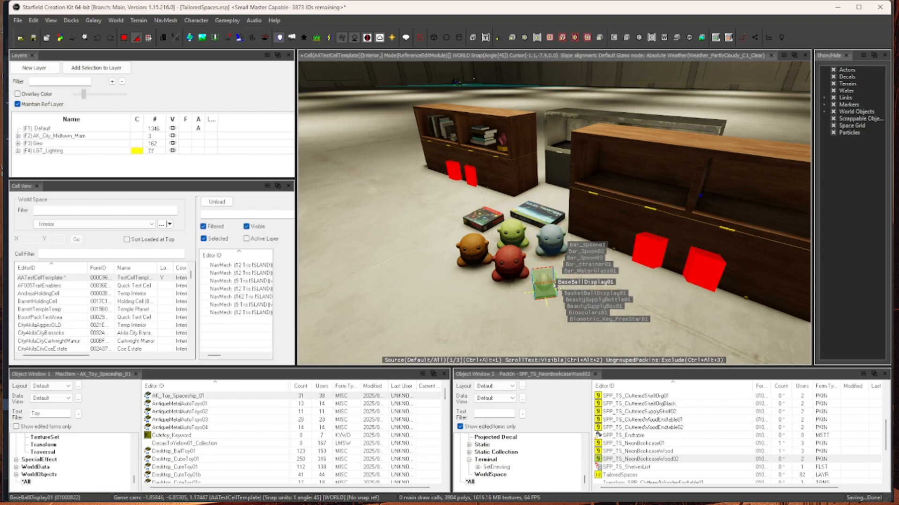
click(558, 286)
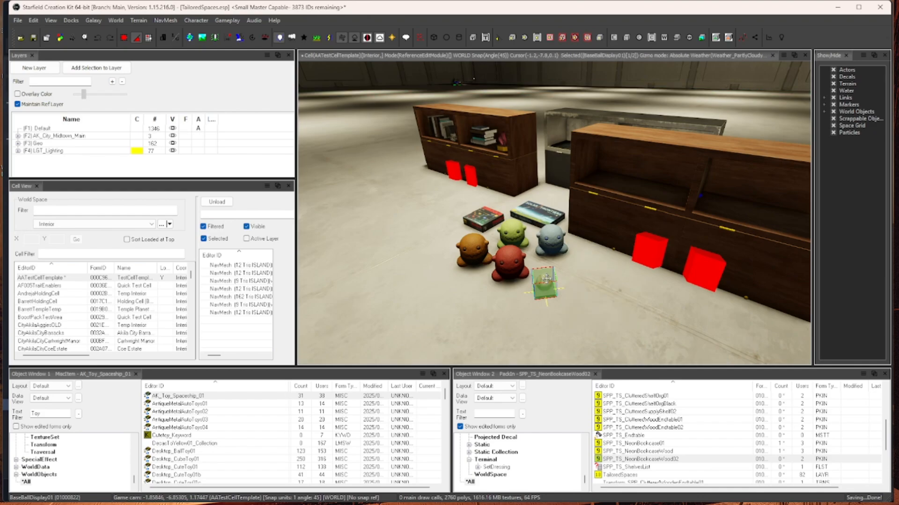
- Duplicate the baseball display next to the original and cycle the copy backward to Bar_Shaker01B
drag(546, 279, 582, 284)
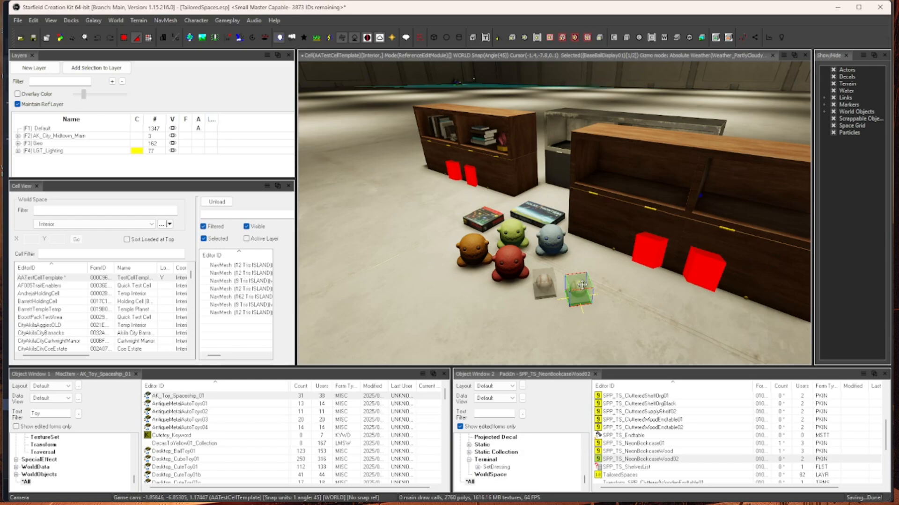
scroll(582, 285, up, 5)
scroll(582, 285, down, 5)
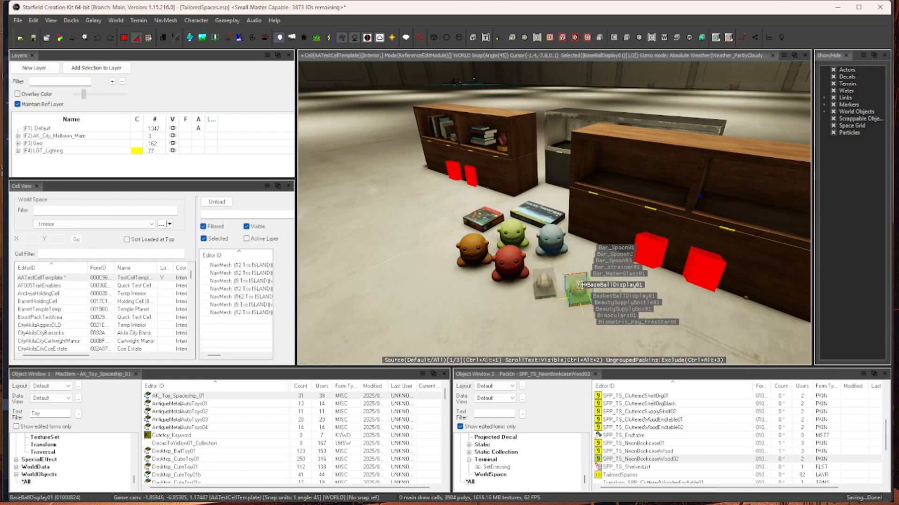
ctrl+alt+scroll(582, 284, down, 3)
ctrl+alt+scroll(582, 285, up, 5)
scroll(582, 284, up, 10)
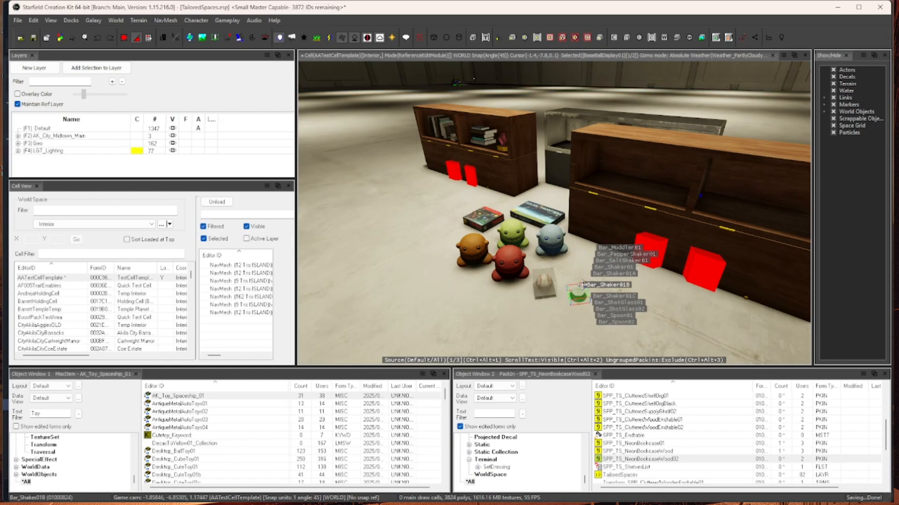
- Cycle the bar shaker backward through Bar_CocktailMixer01 and Artifact_PI to the antique toys, and choose AntiquePiggyBank
scroll(582, 285, up, 15)
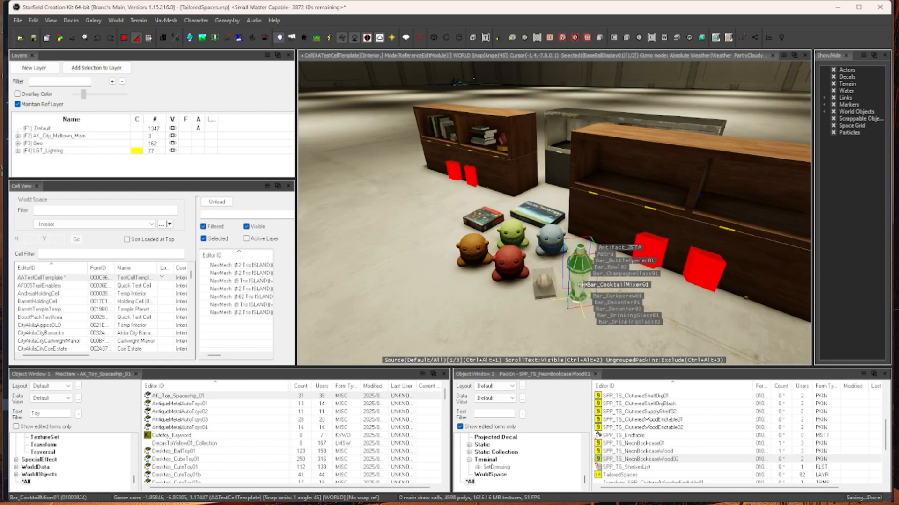
scroll(581, 285, up, 10)
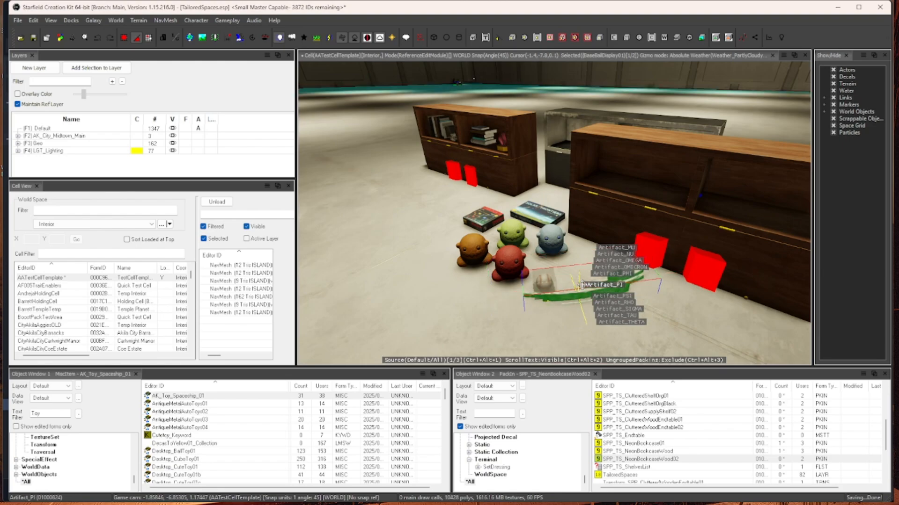
scroll(582, 284, up, 10)
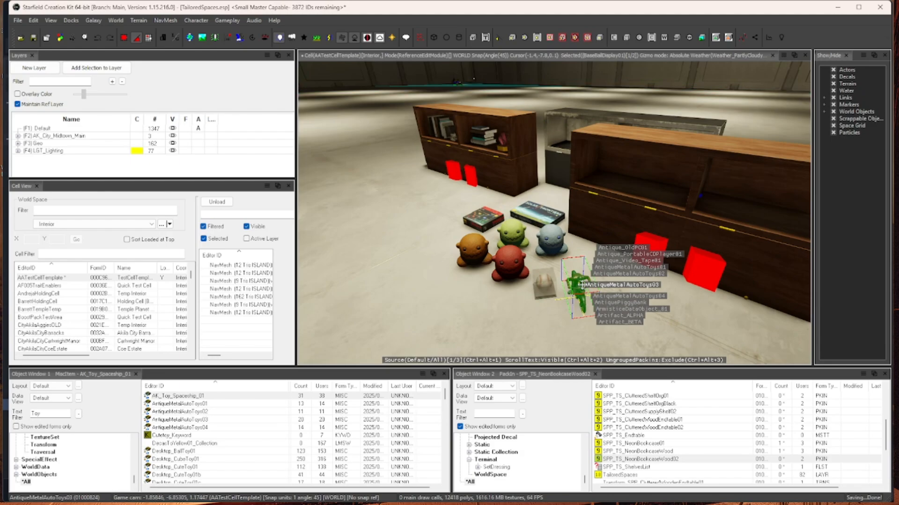
scroll(582, 284, down, 2)
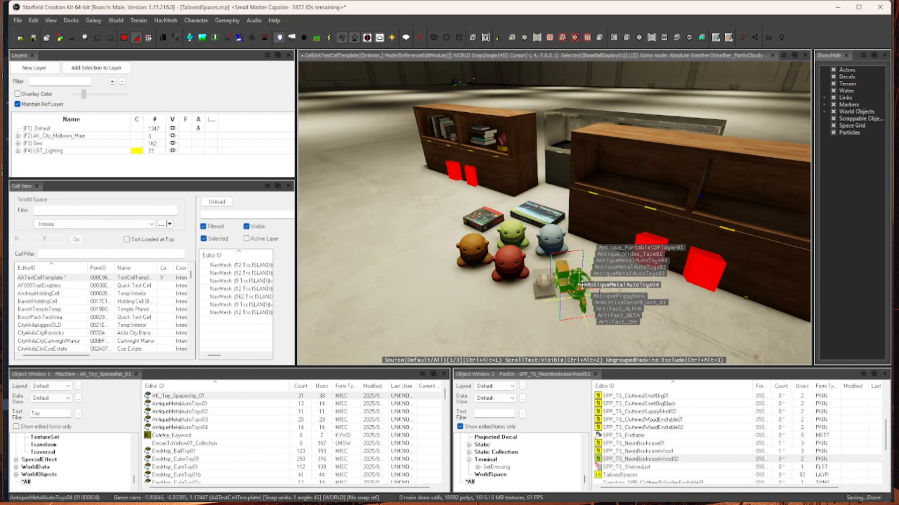
click(582, 284)
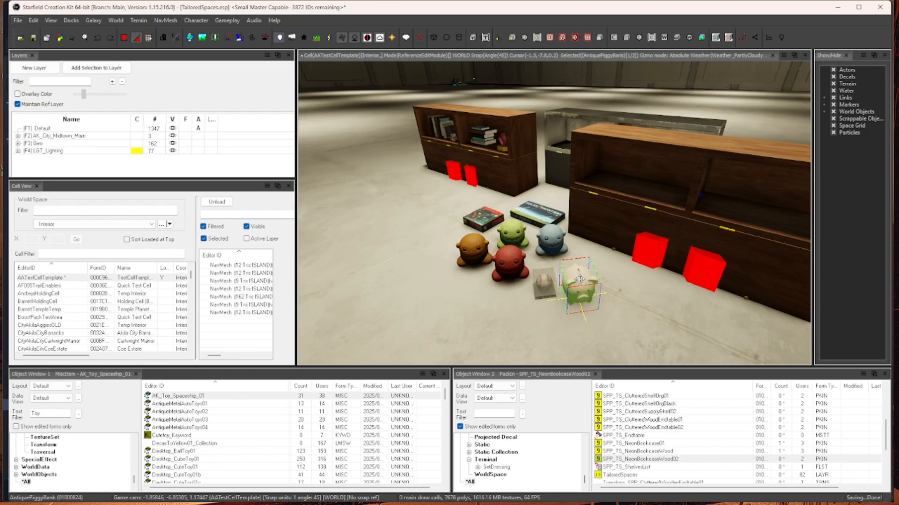
- Place the piggy bank in front of the round toys, with a duplicate on the other side of the baseball display
drag(580, 279, 601, 292)
key(ctrl+d)
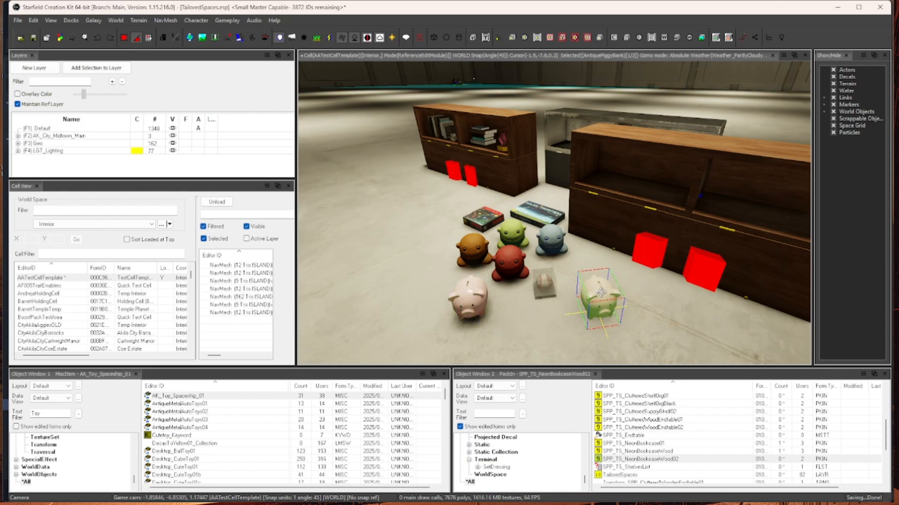
- Cycle the duplicated piggy bank backward through AkilaLife08_WheatJar to AK_Plushy_03
ctrl+alt+scroll(601, 292, up, 6)
ctrl+alt+scroll(600, 293, up, 4)
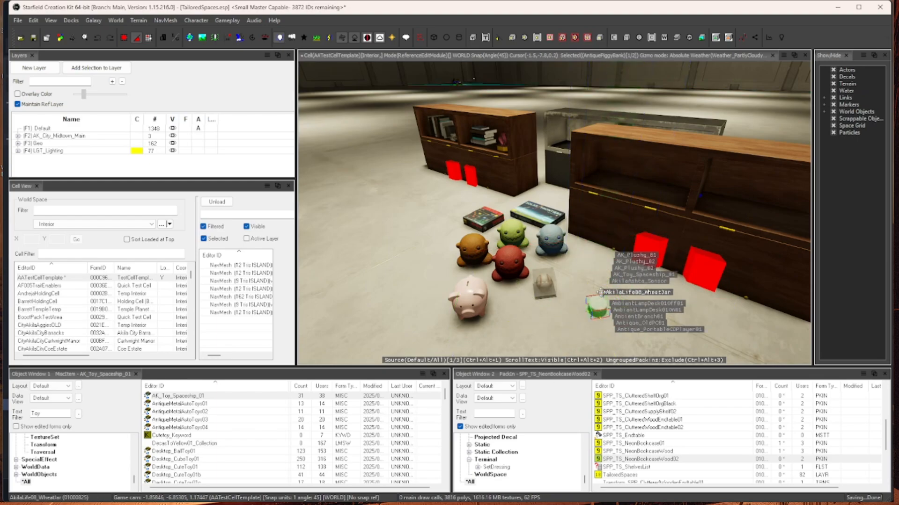
ctrl+alt+scroll(600, 292, up, 3)
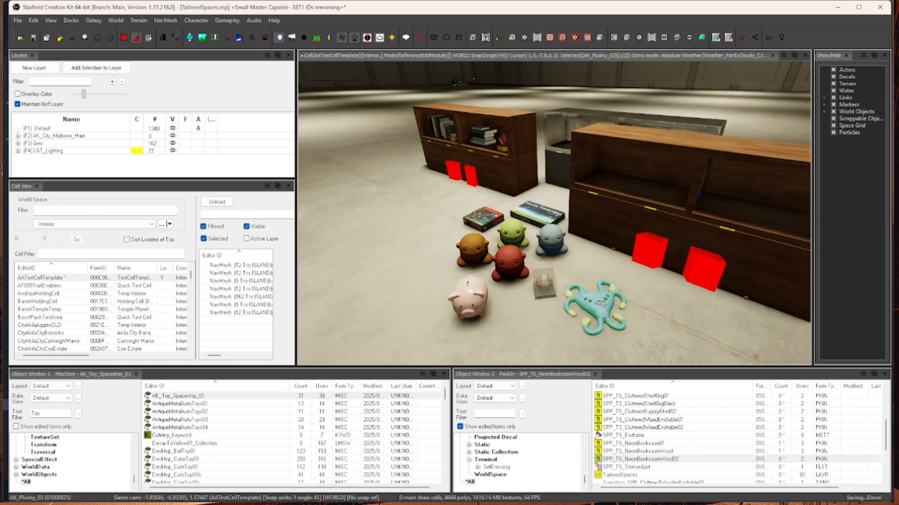
- Move the AK_Plushy_03 plushy beside the baseball display and place a duplicate on the far side of the piggy bank
drag(596, 305, 591, 281)
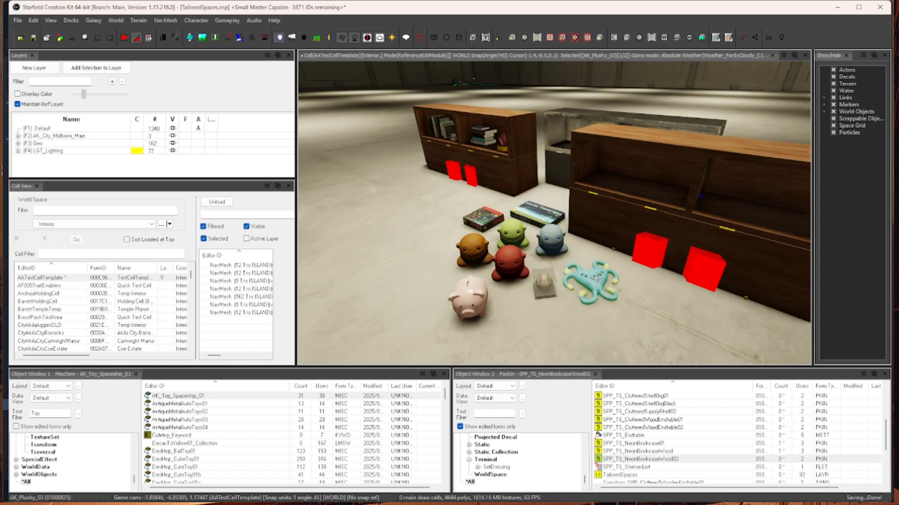
key(ctrl+d)
drag(596, 277, 410, 304)
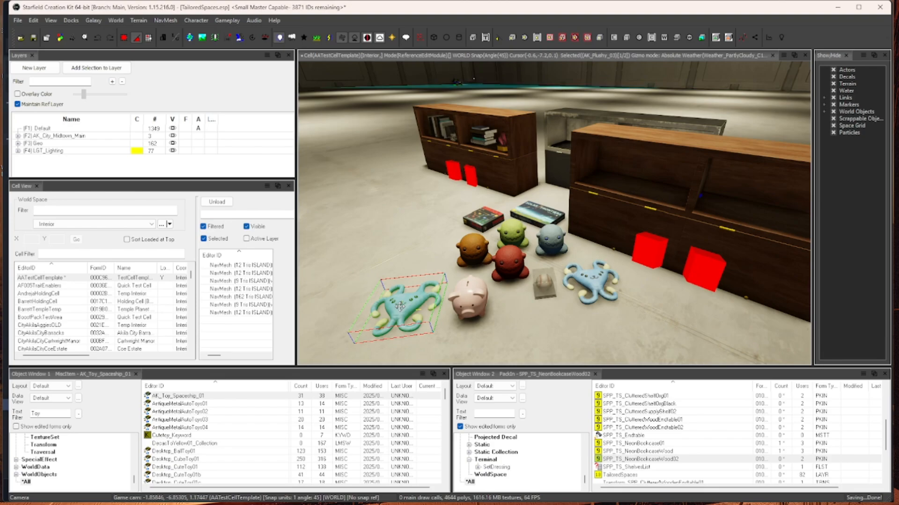
- Cycle the duplicated plushy through the neighbouring misc items, choose AK_Plushy_02, and place it beside the piggy bank
mouse_move(400, 306)
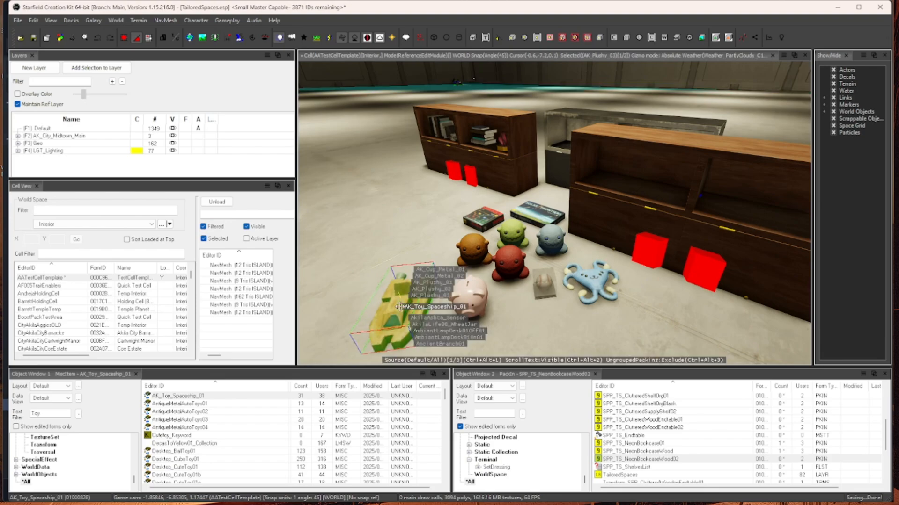
scroll(400, 307, down, 2)
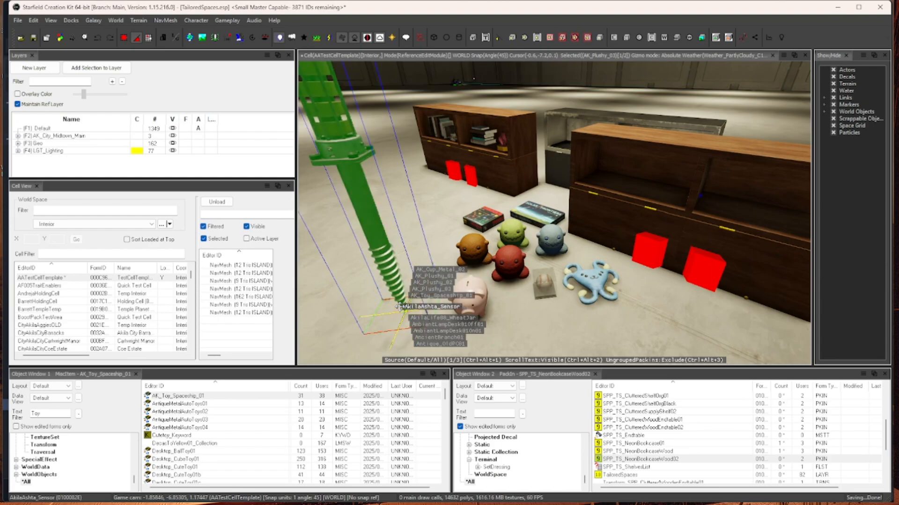
scroll(400, 307, down, 3)
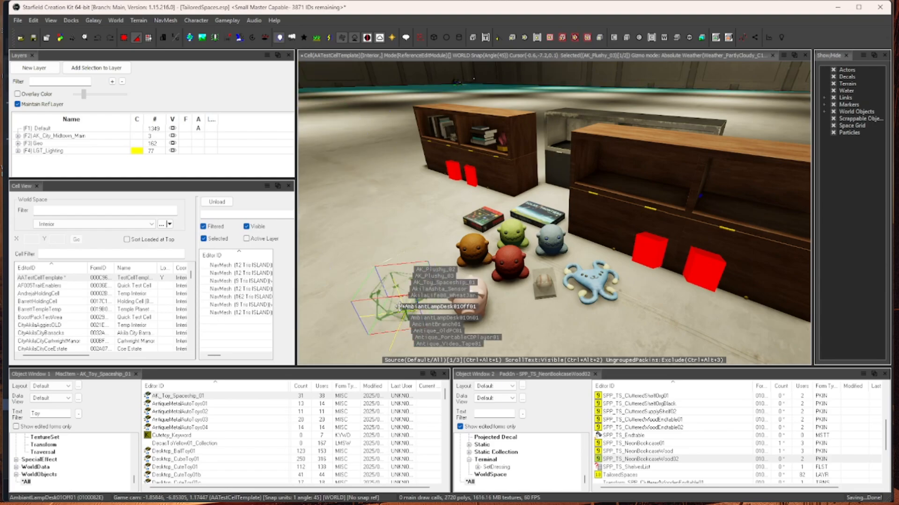
scroll(401, 306, up, 6)
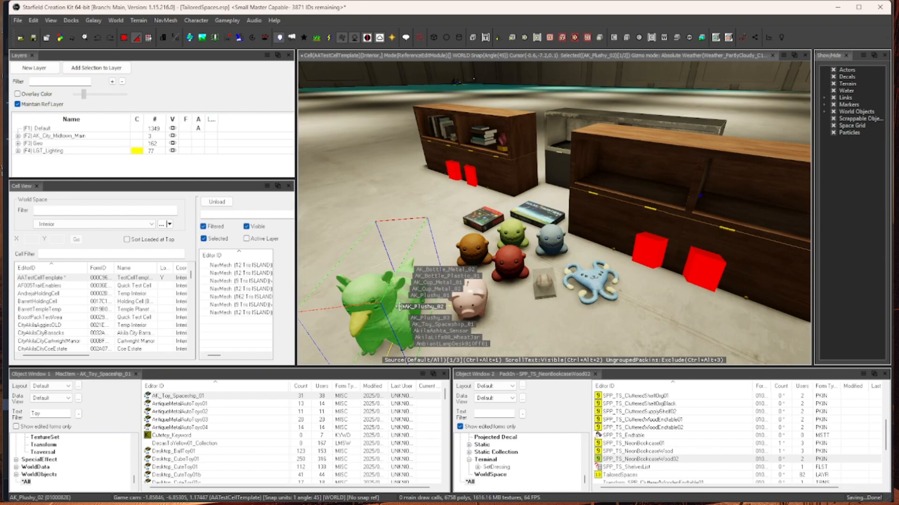
click(401, 307)
drag(379, 302, 404, 275)
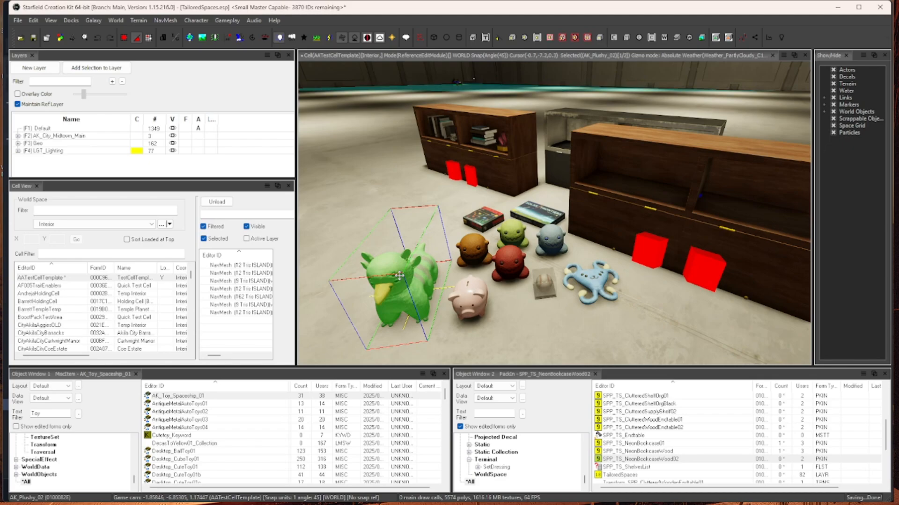
- Duplicate AK_Plushy_02, cycle the copy to AK_Plushy_01, and place it in front between the piggy bank and baseball display
key(ctrl+d)
drag(399, 276, 630, 310)
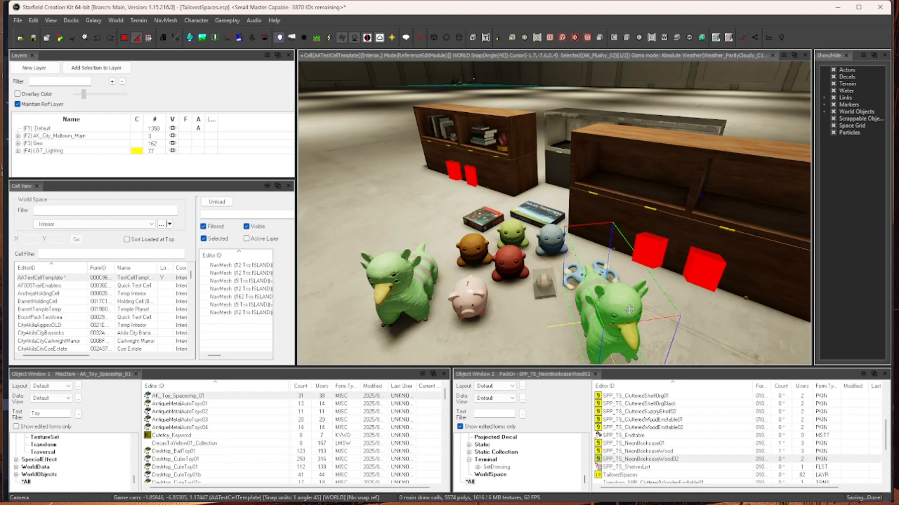
key(Delete)
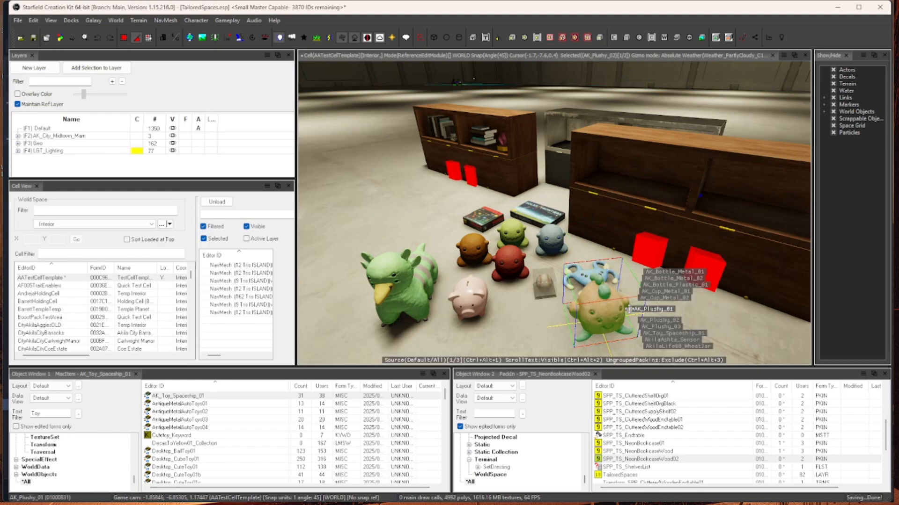
drag(606, 308, 515, 321)
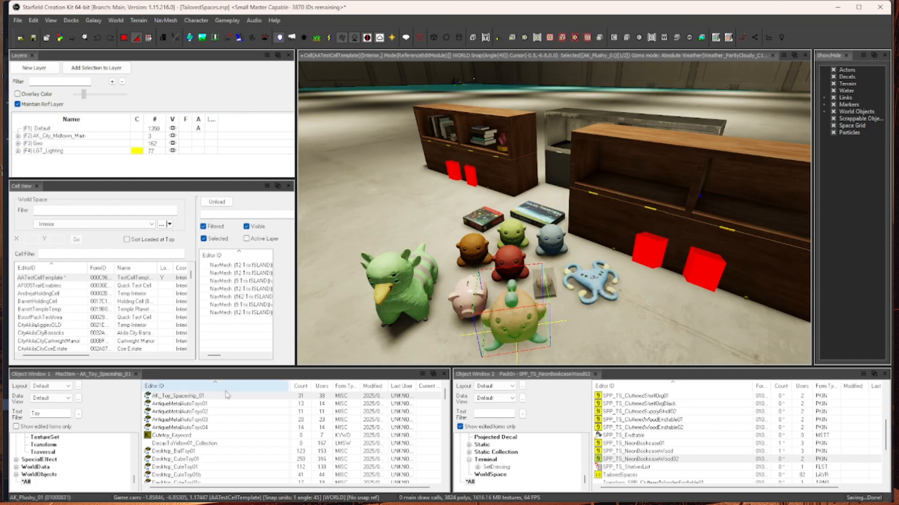
- Replace the object list's text filter with "Pars"
key(BackSpace)
key(BackSpace)
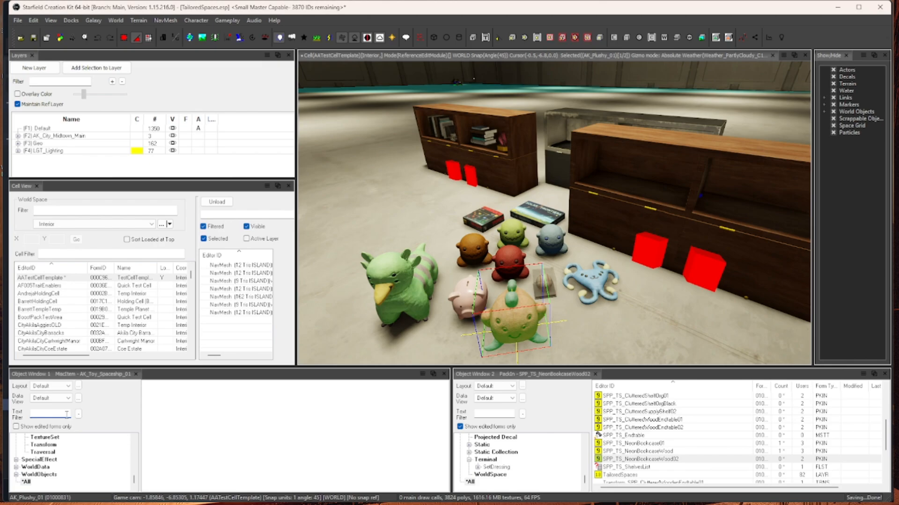
text(Pal)
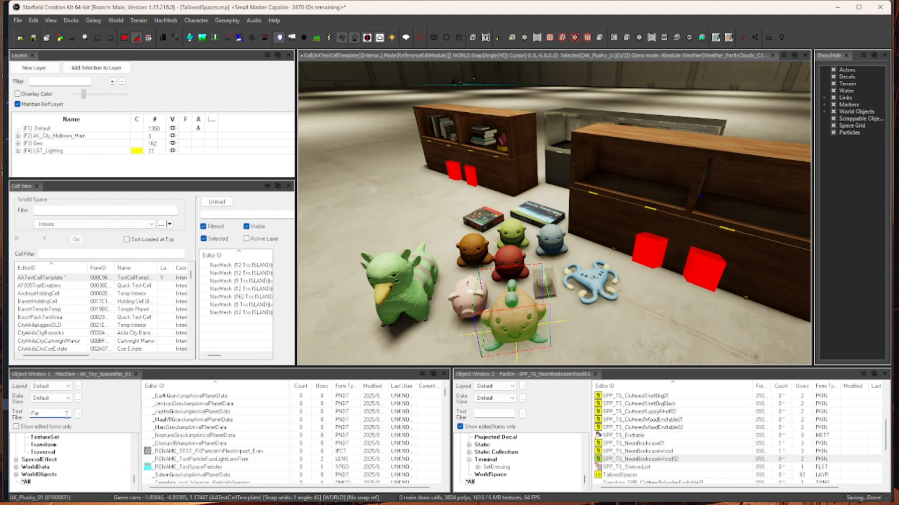
text(rtu)
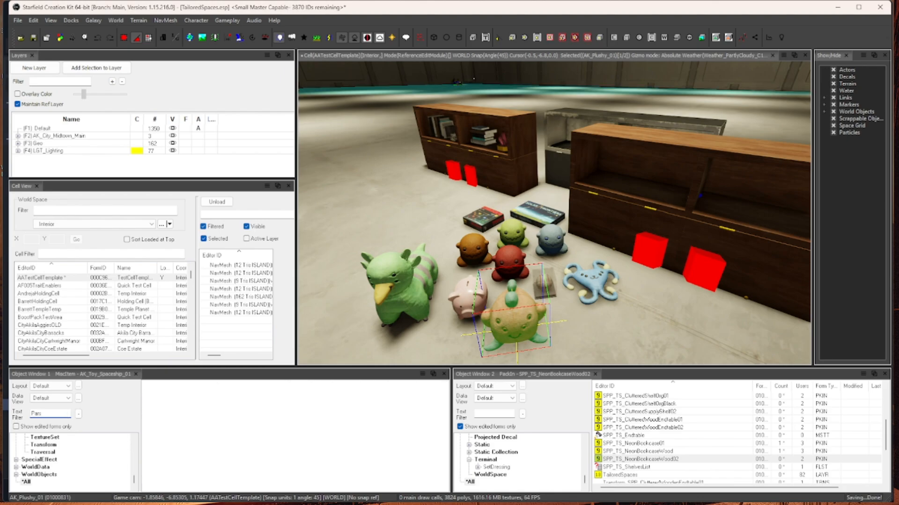
key(BackSpace)
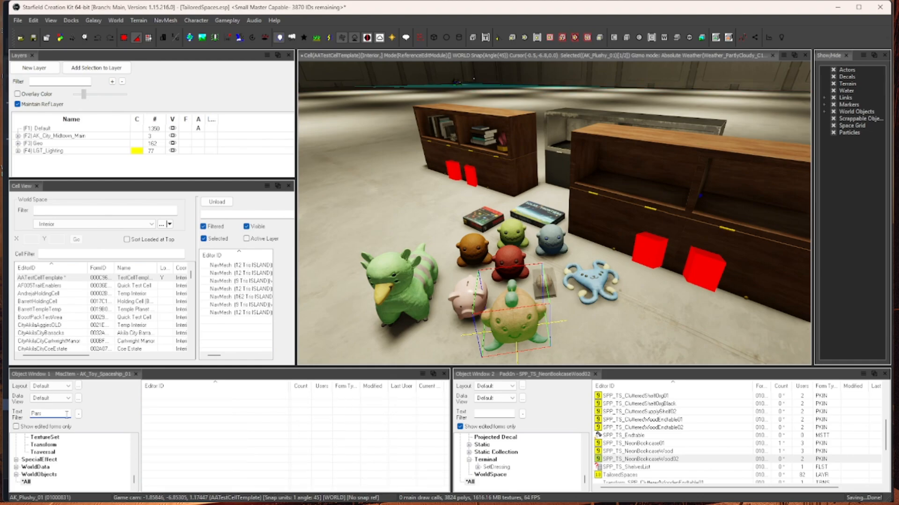
- Look through the objects matching "Pars" for a usable clutter item
scroll(281, 431, down, 5)
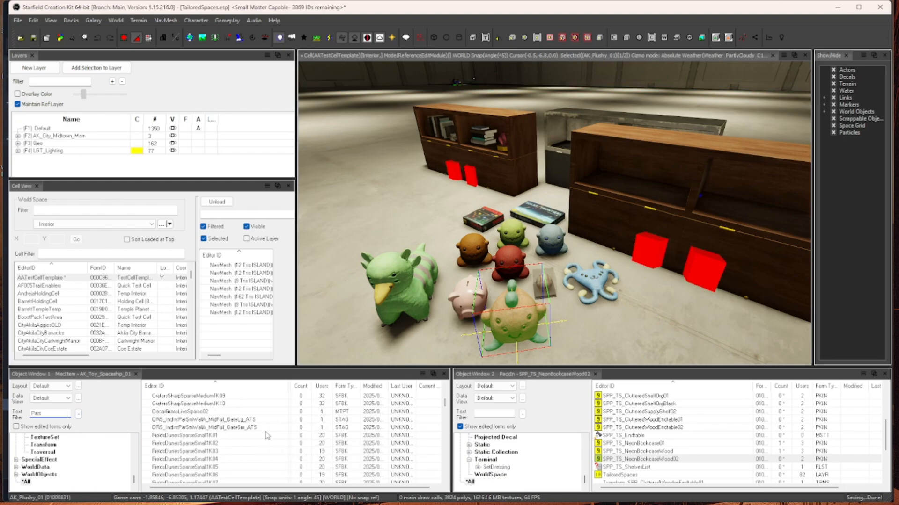
scroll(267, 435, down, 5)
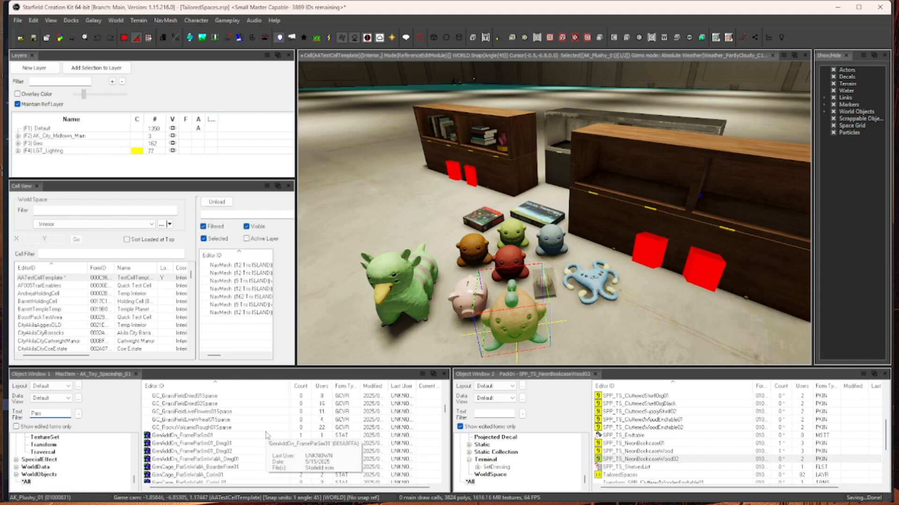
scroll(267, 435, down, 4)
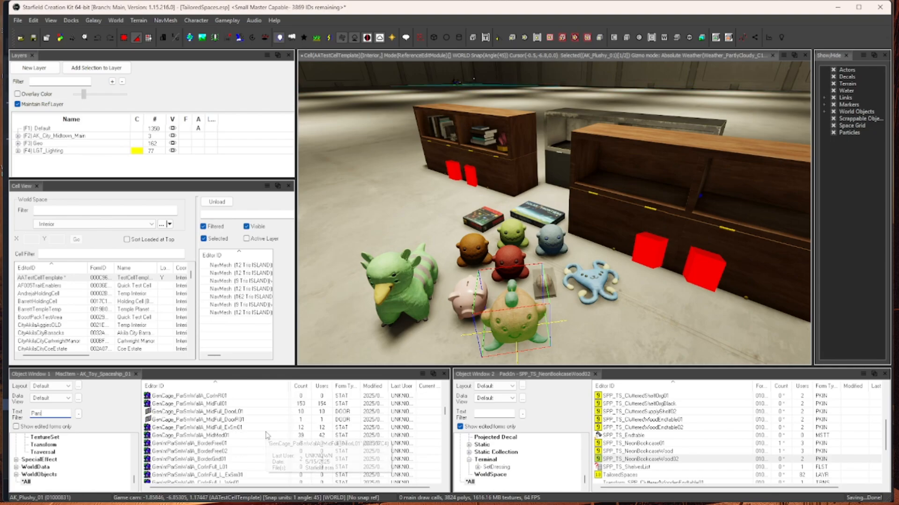
scroll(267, 436, down, 4)
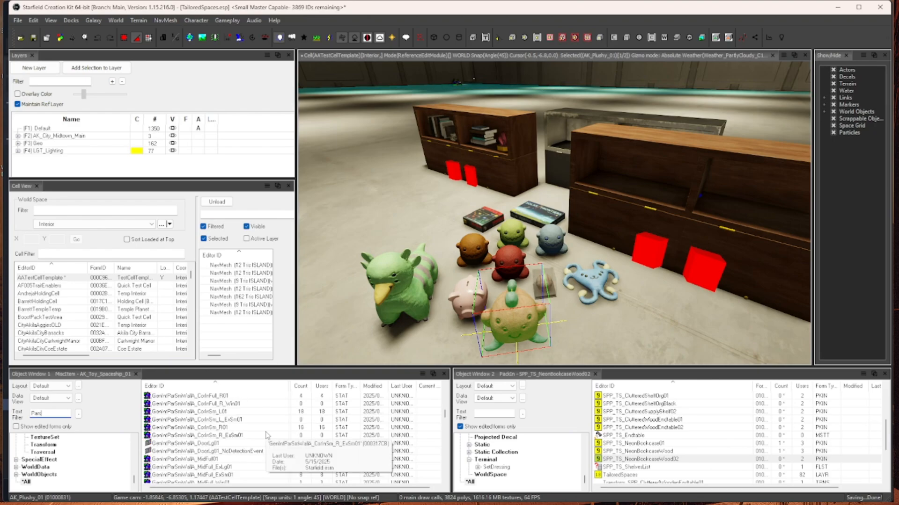
scroll(267, 435, down, 2)
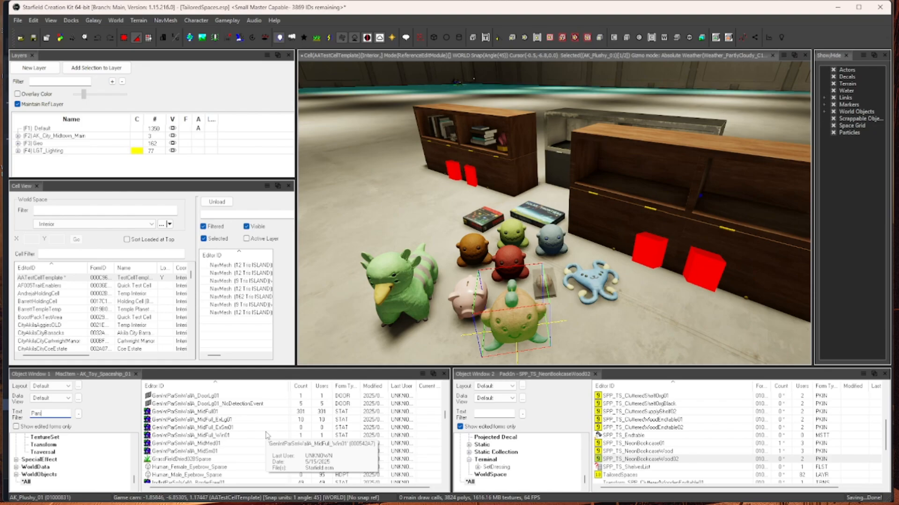
scroll(267, 435, down, 1)
scroll(267, 435, down, 5)
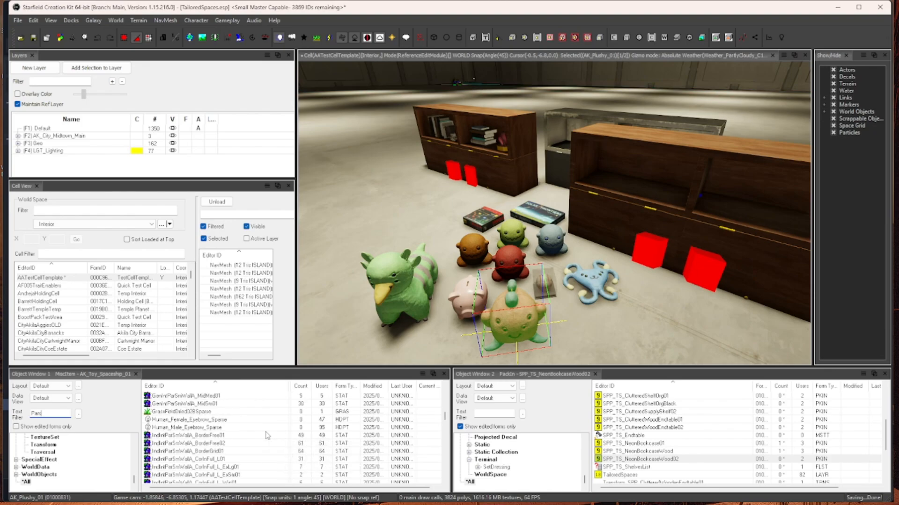
scroll(266, 436, down, 5)
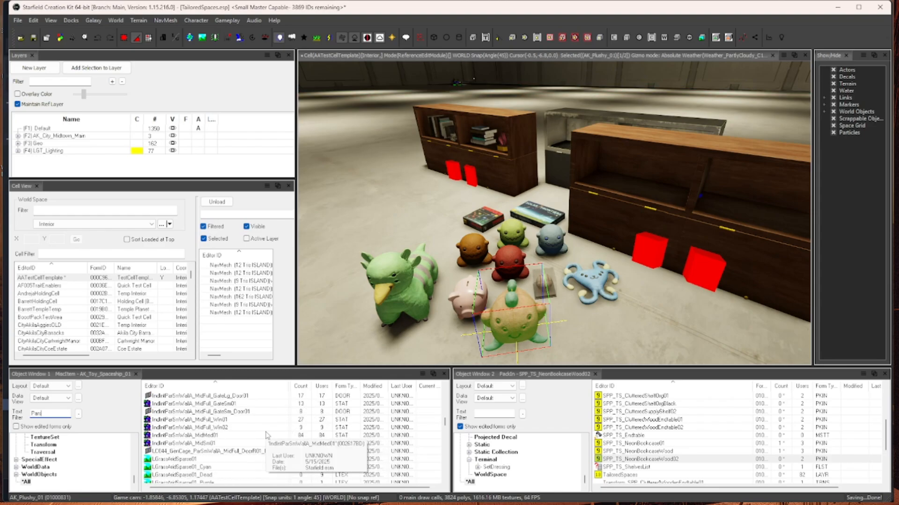
scroll(267, 436, down, 1)
scroll(267, 436, down, 5)
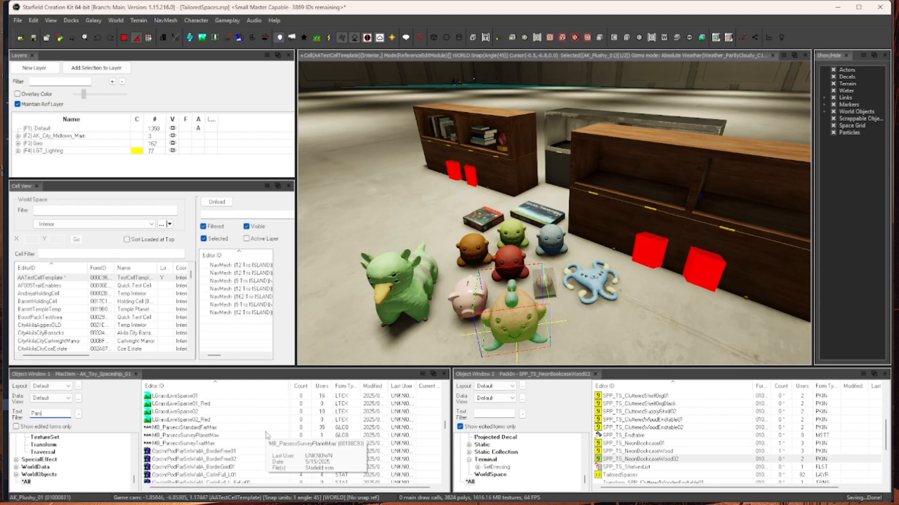
scroll(266, 435, down, 1)
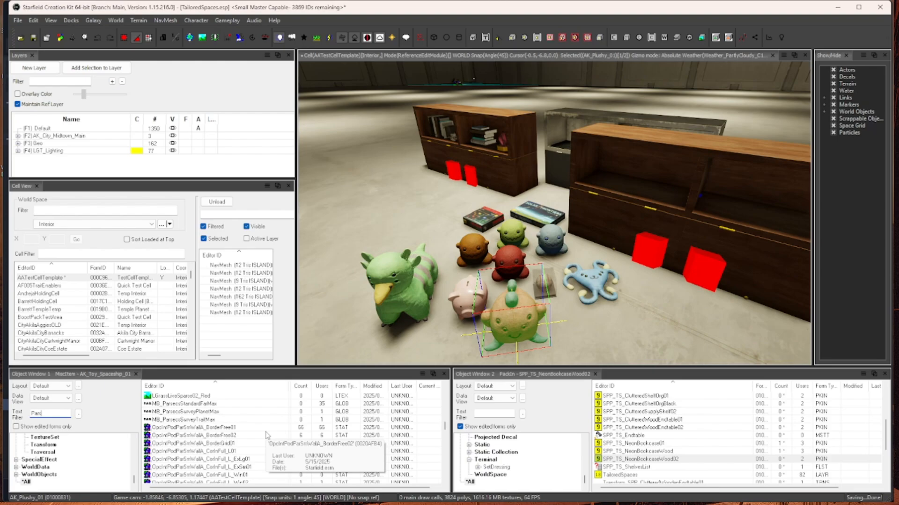
scroll(266, 435, down, 3)
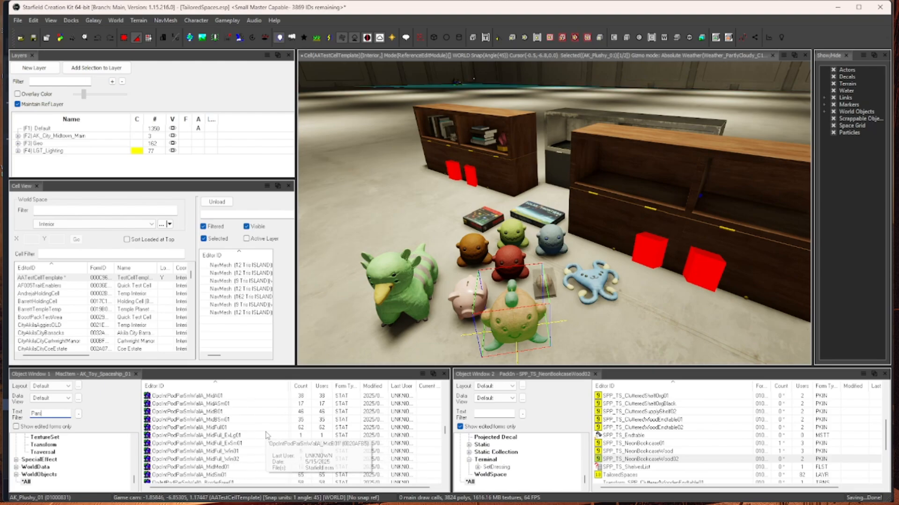
scroll(267, 435, down, 1)
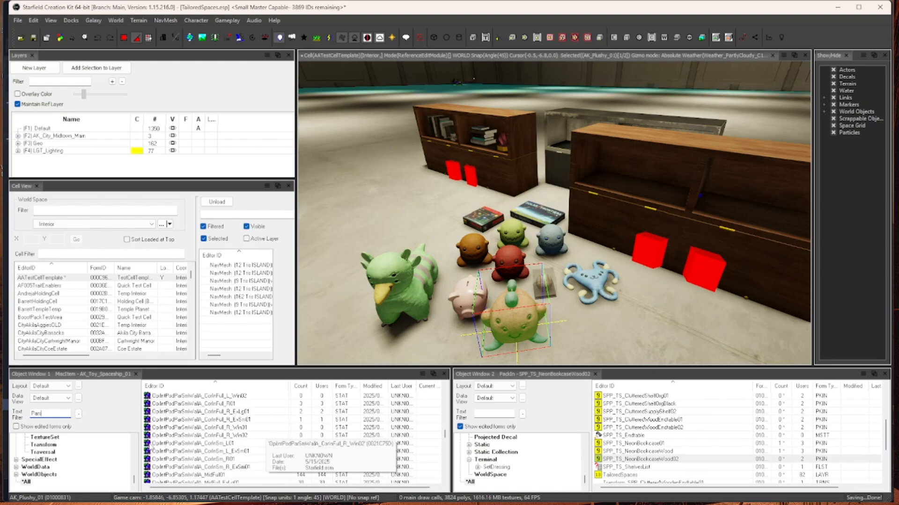
scroll(220, 443, down, 3)
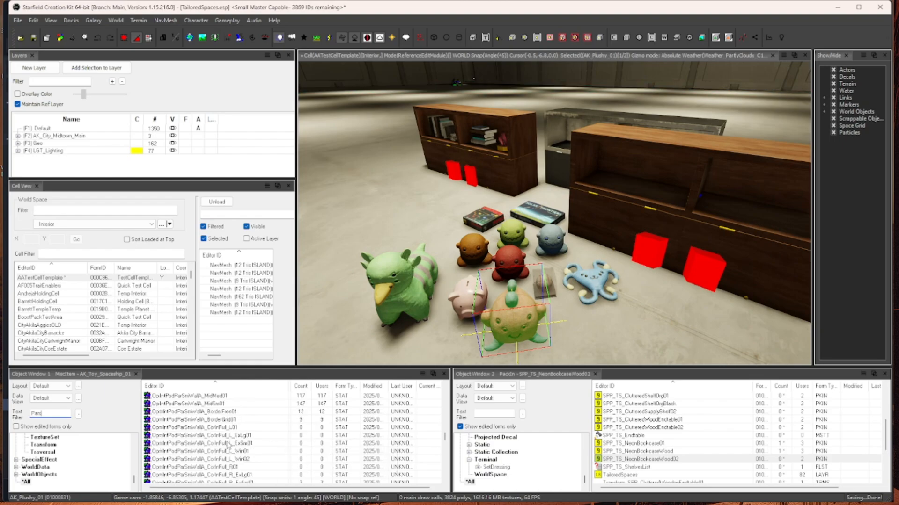
scroll(231, 442, down, 3)
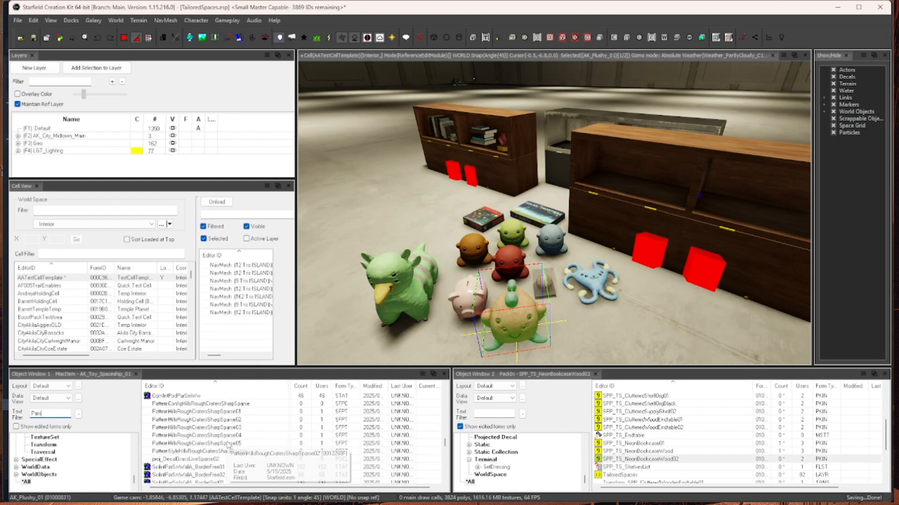
scroll(251, 435, down, 5)
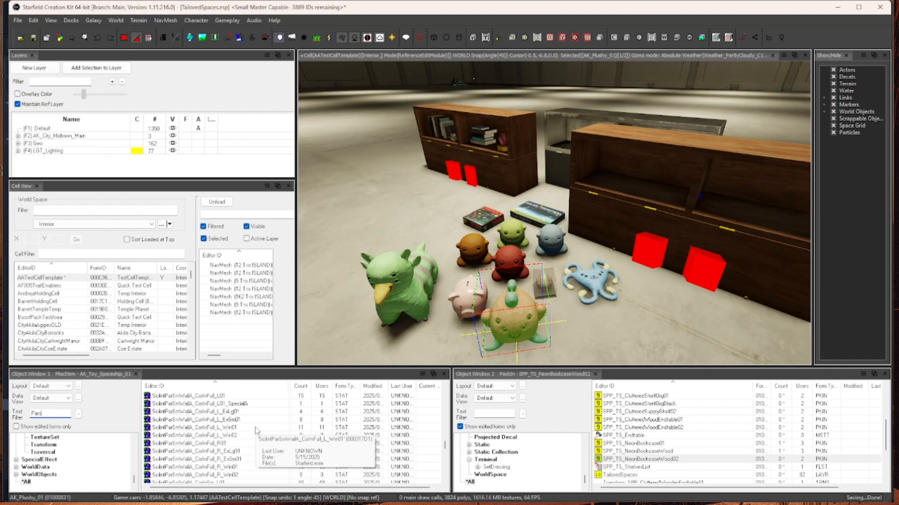
scroll(257, 430, down, 3)
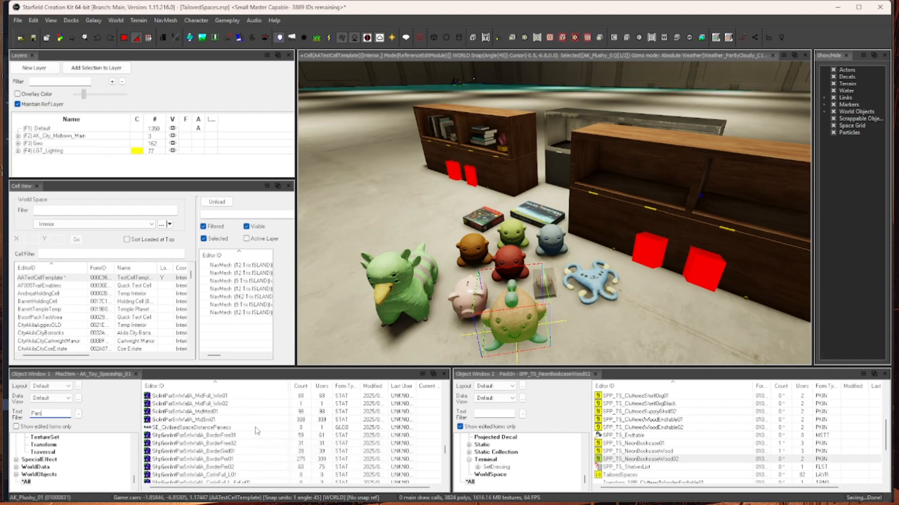
scroll(257, 430, down, 4)
scroll(256, 430, down, 5)
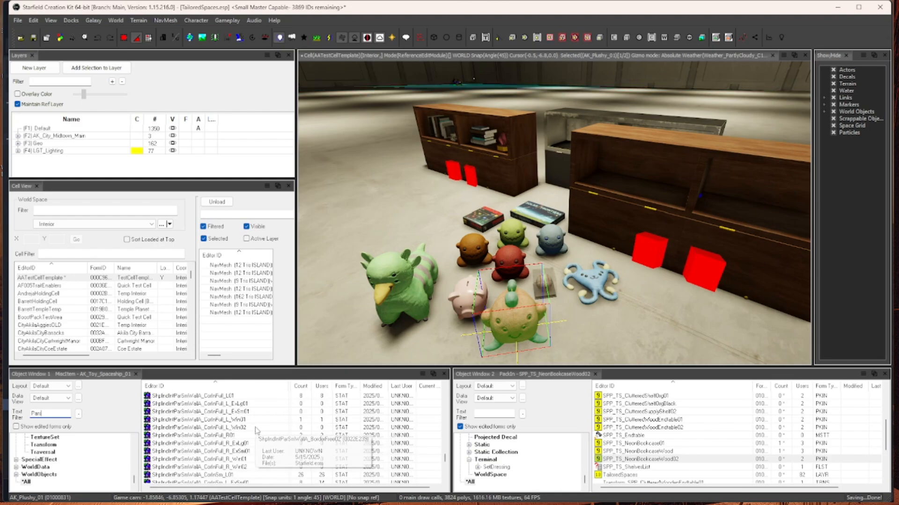
scroll(256, 430, down, 5)
scroll(257, 430, down, 5)
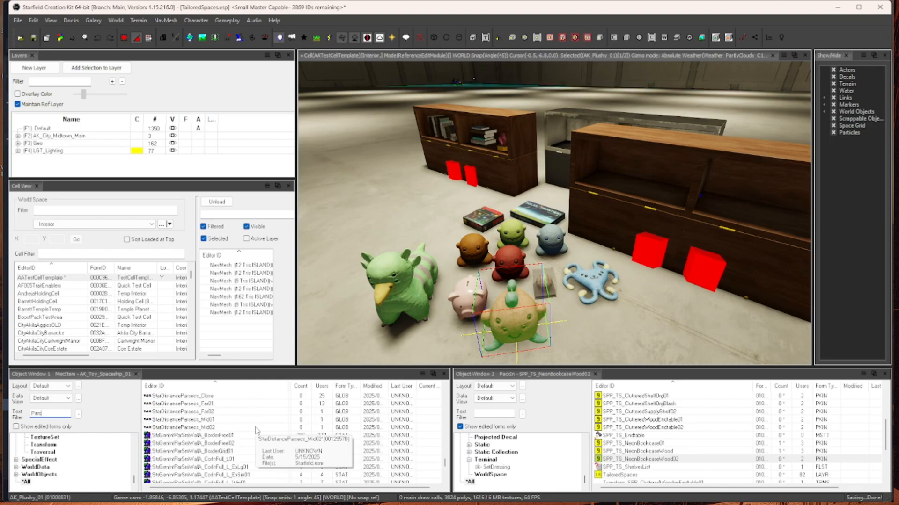
scroll(257, 429, down, 3)
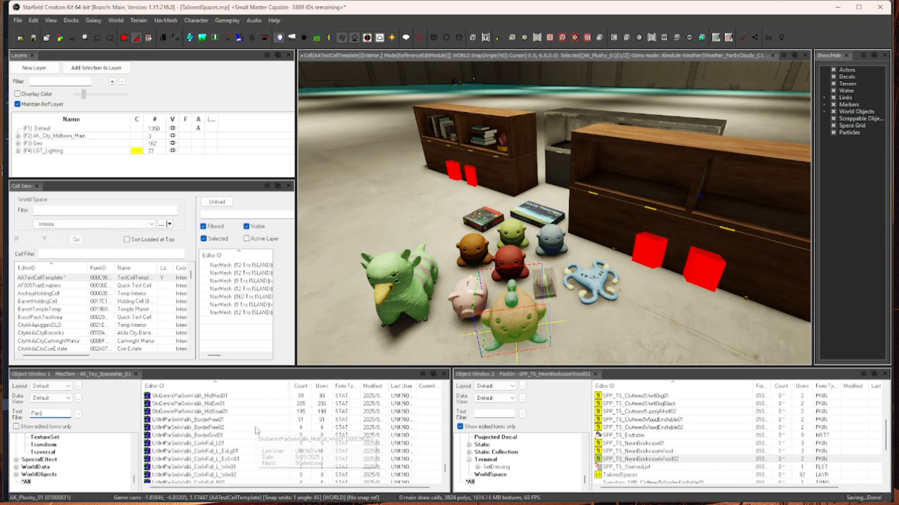
scroll(256, 429, down, 5)
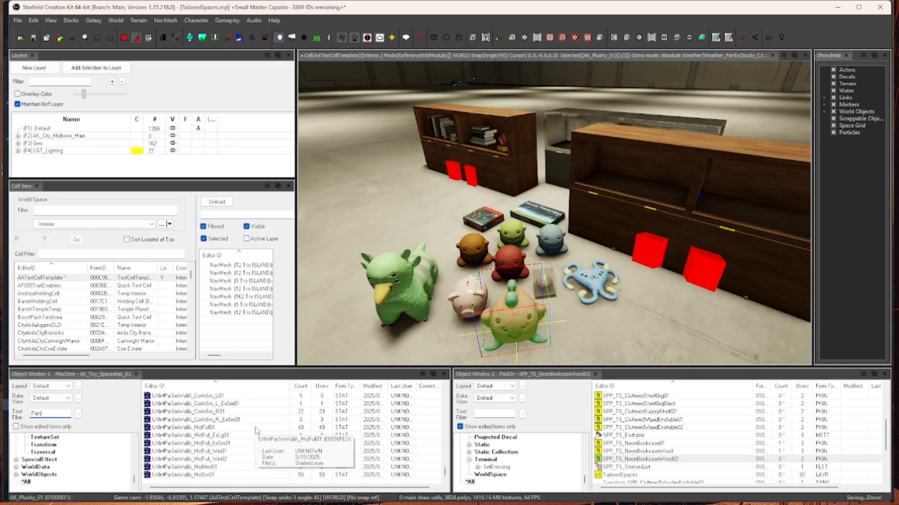
scroll(256, 429, up, 3)
scroll(256, 430, up, 3)
scroll(255, 429, up, 5)
scroll(250, 430, up, 8)
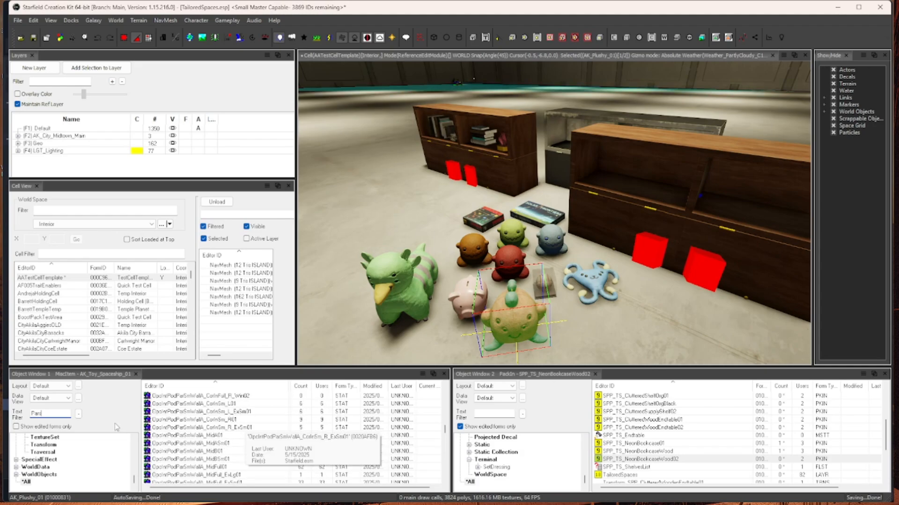
- Replace the object list's text filter with "toy"
key(BackSpace)
key(BackSpace)
key(BackSpace)
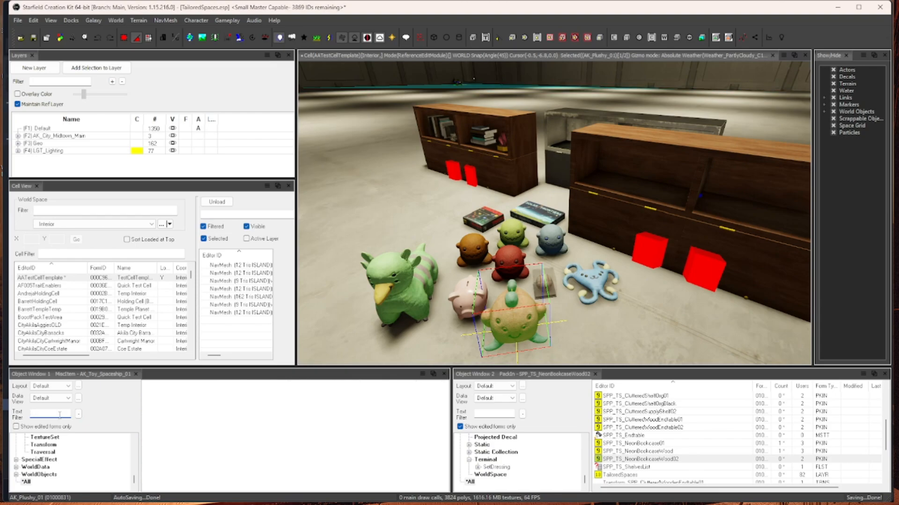
text(toy)
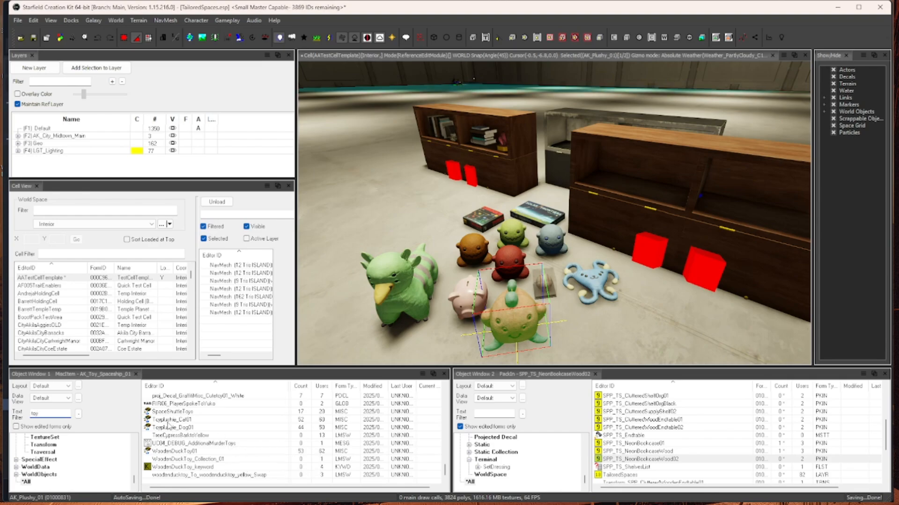
- Add Toyplushie_Cat01 and Toyplushie_Dog01 to the cell, placing the dog by the blue octopus plushy in front of the wooden bookcase
drag(171, 420, 327, 314)
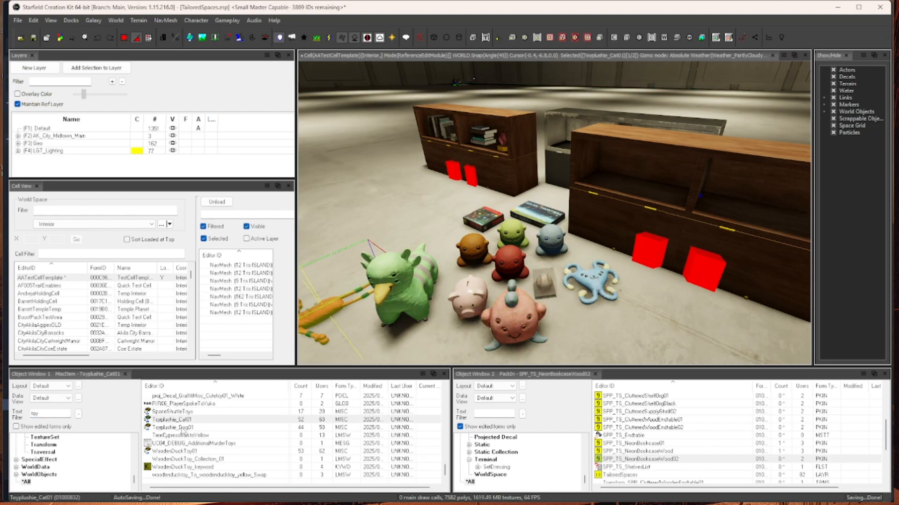
click(176, 428)
drag(176, 428, 321, 233)
right_drag(321, 233, 345, 232)
drag(326, 226, 613, 255)
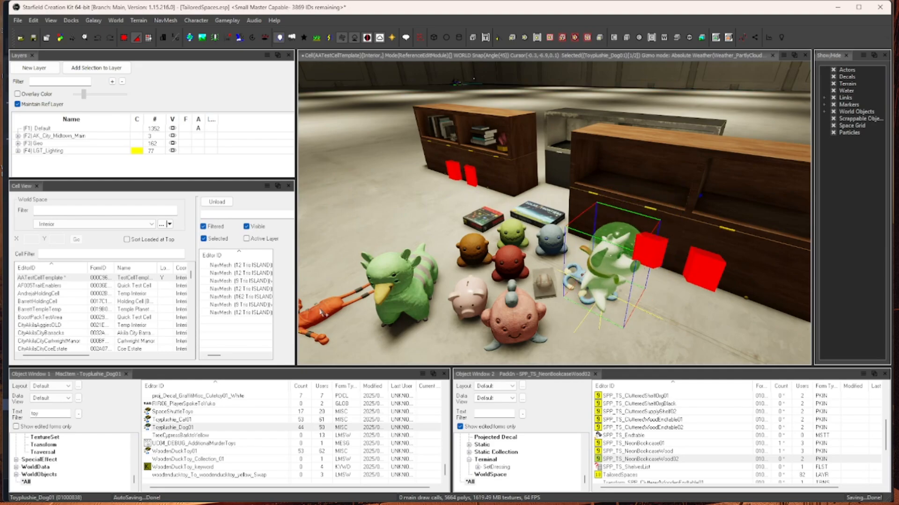
- Cut the Toyplushie_Cat01 reference lying behind the large green plushy out of the cell
scroll(337, 312, down, 3)
scroll(337, 312, up, 3)
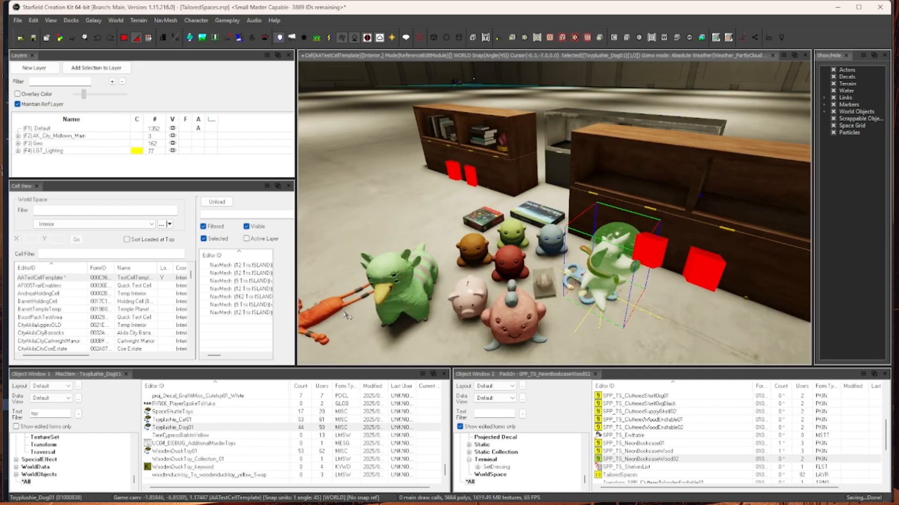
click(331, 304)
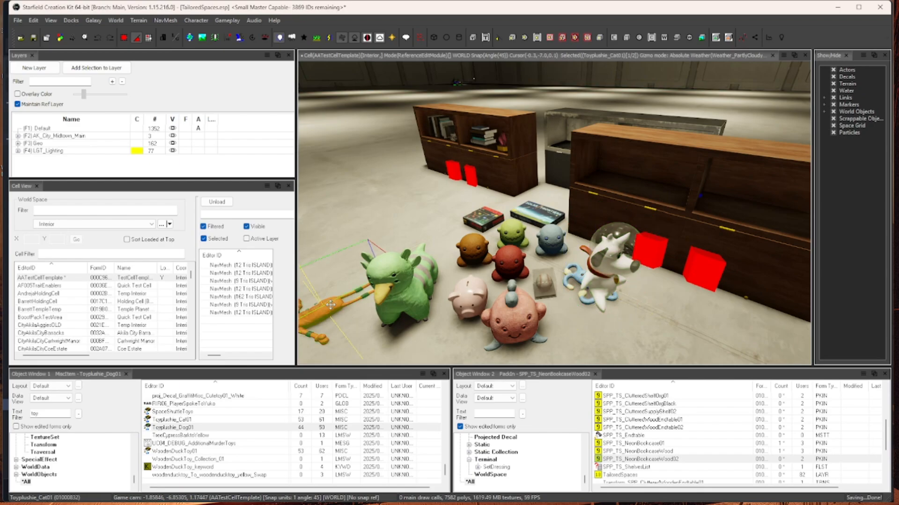
right_click(331, 304)
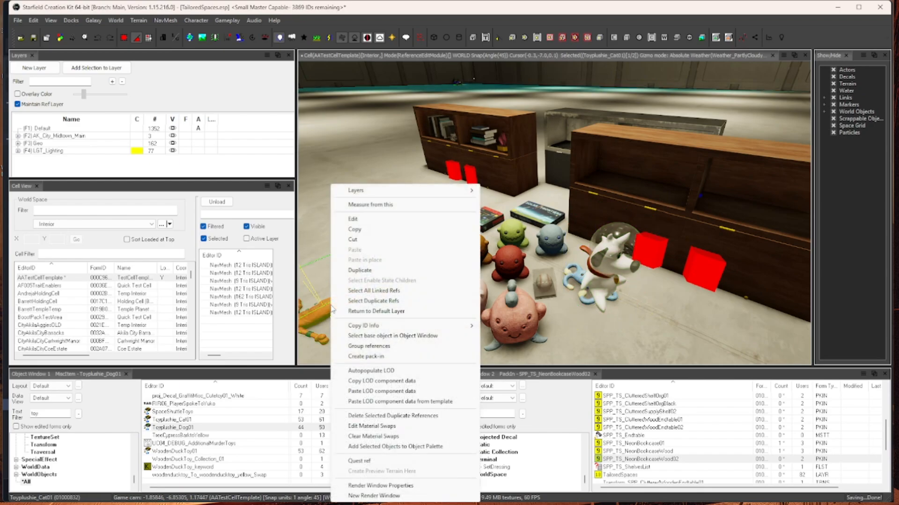
click(353, 240)
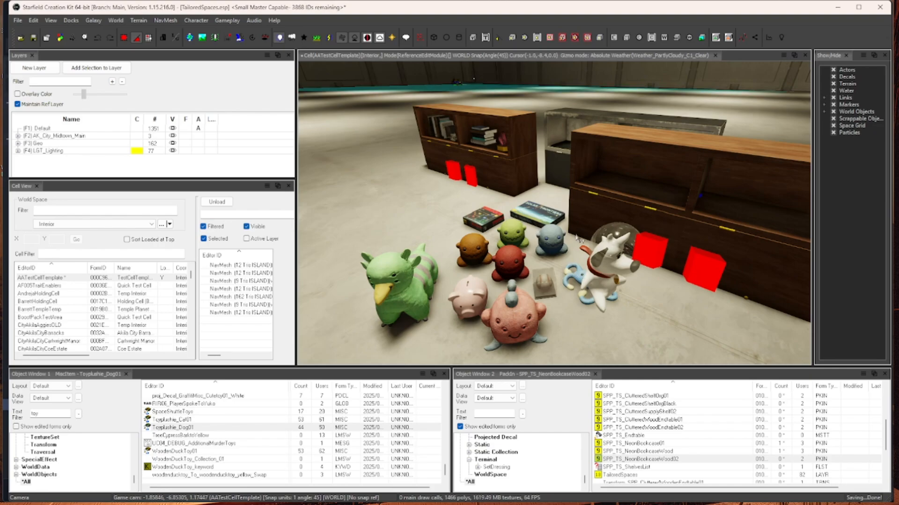
- Move the Solar Frontiers board game from the floor into the open compartment of the empty wooden bookcase and drop it onto the shelf
scroll(583, 245, up, 1)
scroll(584, 245, down, 1)
mouse_move(584, 245)
right_down()
mouse_move(591, 248)
mouse_move(598, 219)
mouse_move(591, 248)
right_up()
key(w)
key(w)
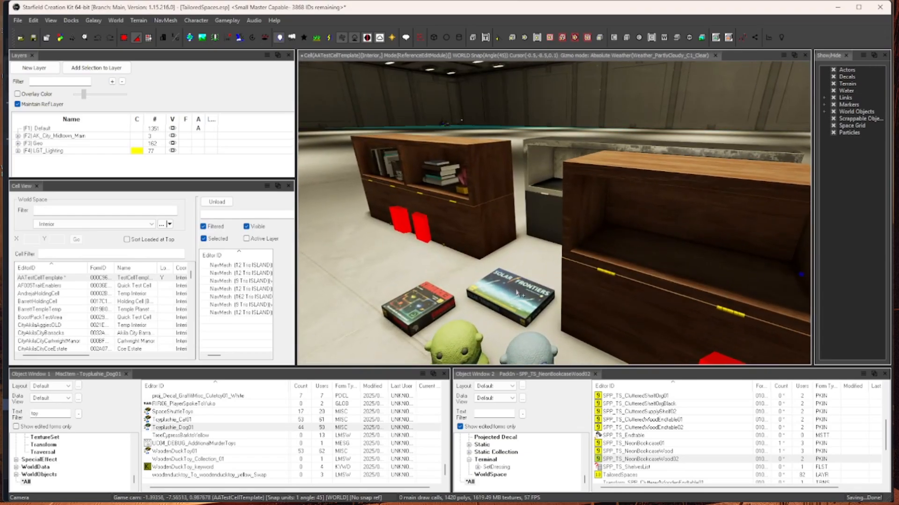
click(513, 296)
drag(513, 296, 641, 261)
key(y)
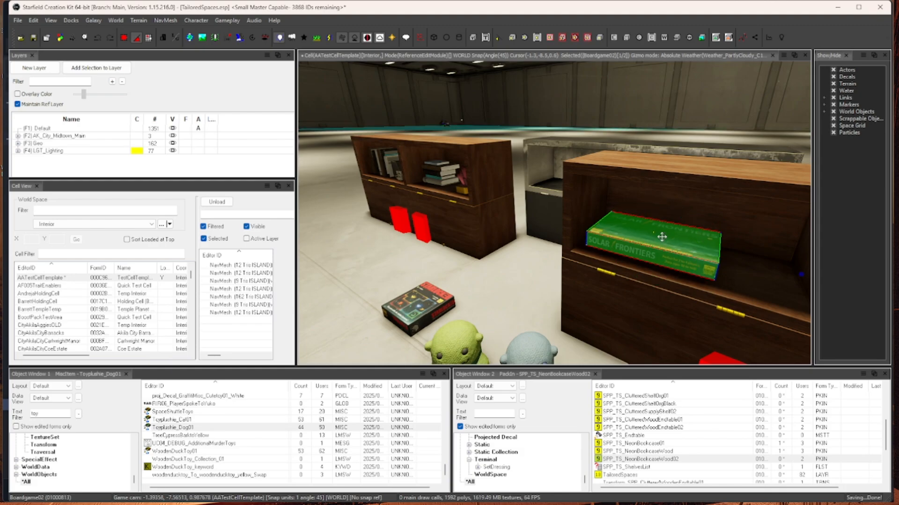
key(f)
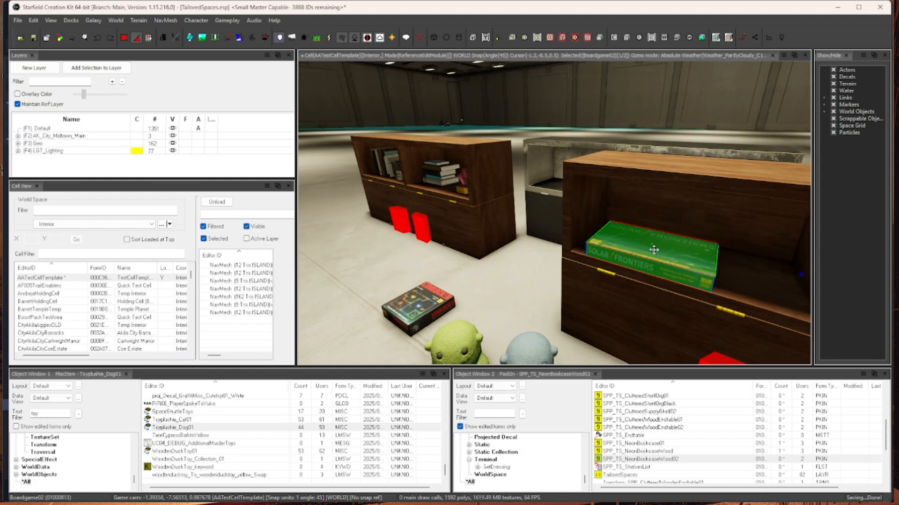
mouse_move(660, 247)
mouse_down()
mouse_move(670, 247)
mouse_move(642, 236)
mouse_move(648, 241)
mouse_up()
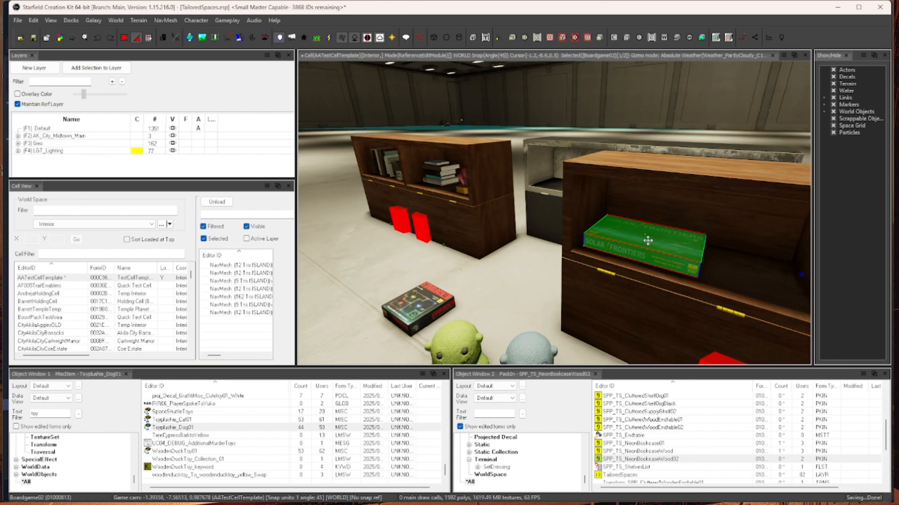
- Fine-tune the Solar Frontiers box inside the bookcase compartment with axis-constrained adjustments
key(x)
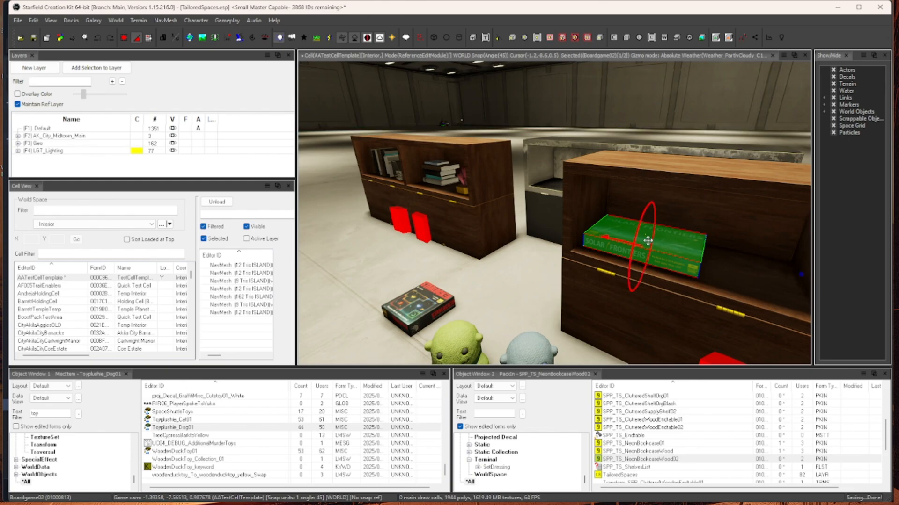
mouse_move(655, 244)
mouse_down()
mouse_move(731, 265)
mouse_move(633, 238)
mouse_move(684, 251)
mouse_move(666, 246)
mouse_up()
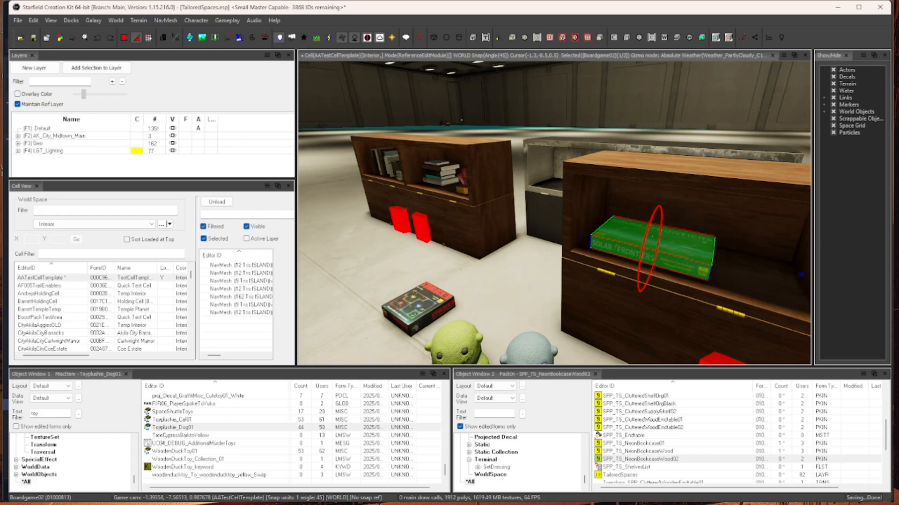
key(e)
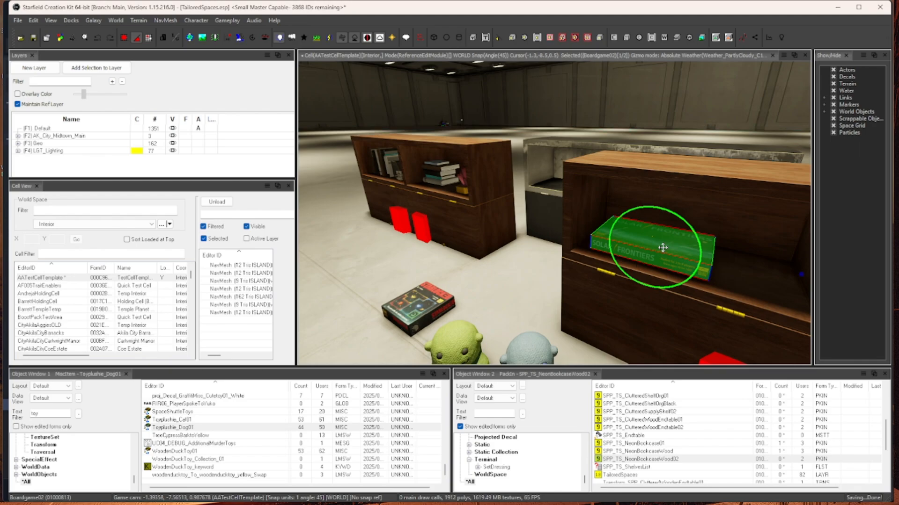
mouse_move(663, 247)
mouse_down()
mouse_move(684, 249)
mouse_move(663, 239)
mouse_move(654, 247)
mouse_up()
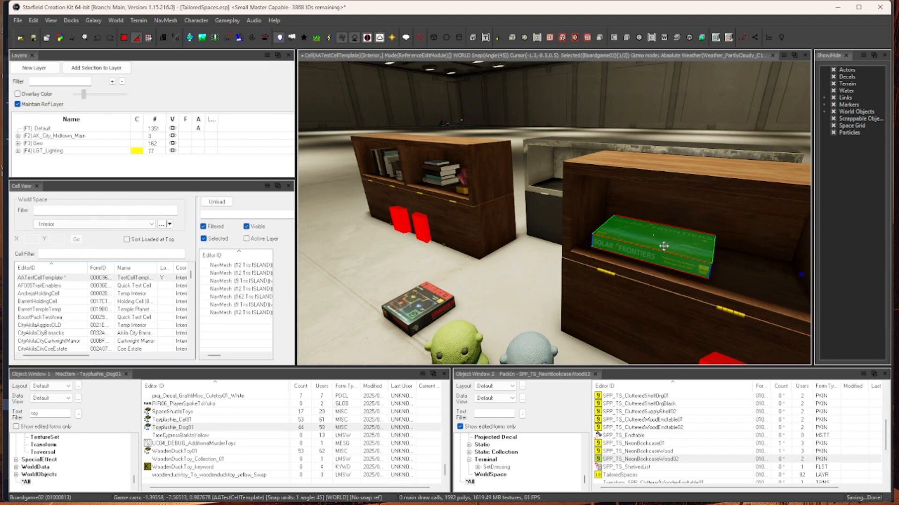
mouse_move(664, 246)
right_down()
mouse_move(688, 246)
mouse_move(660, 248)
right_up()
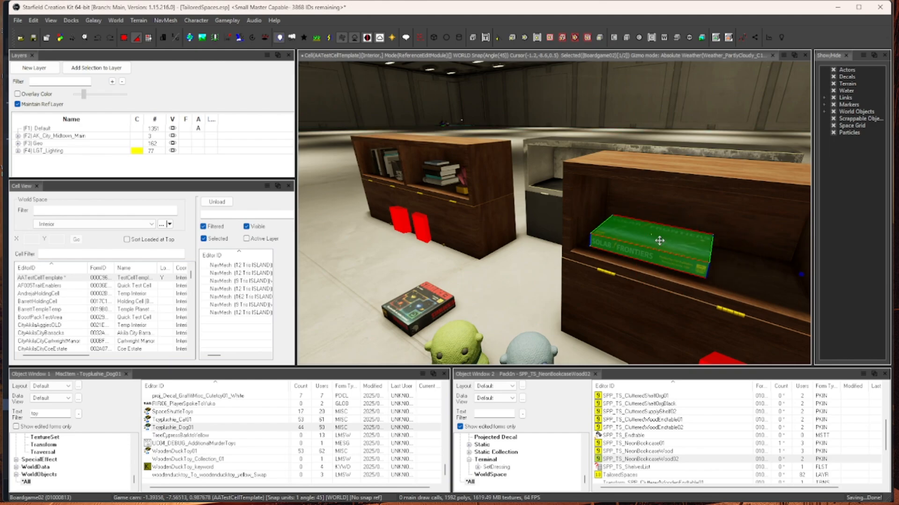
- Open the Solar Frontiers box's reference properties, set the X position increment to 0.001, and step X to -1.1715
key(Delete)
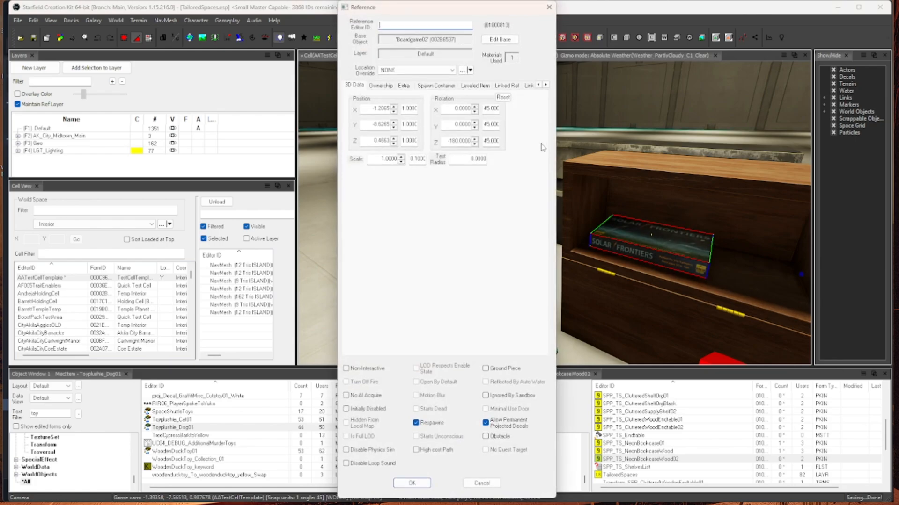
drag(499, 8, 259, 11)
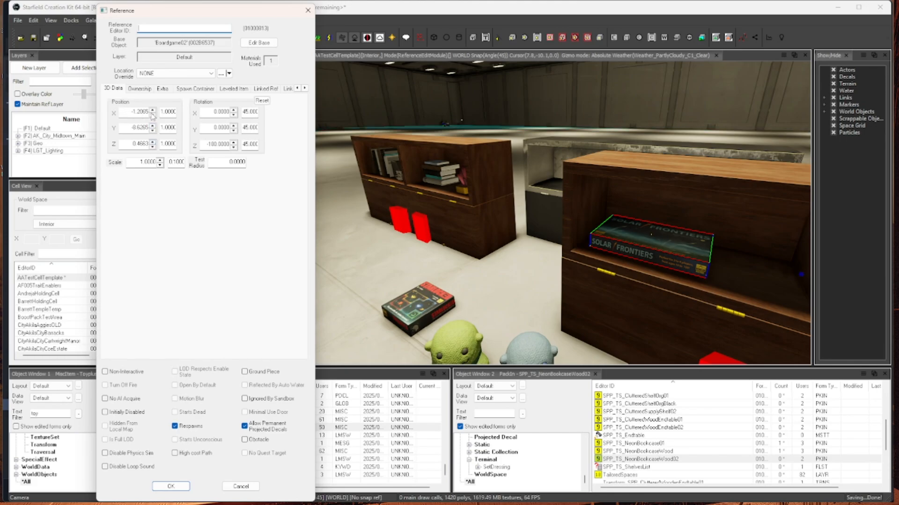
double_click(169, 112)
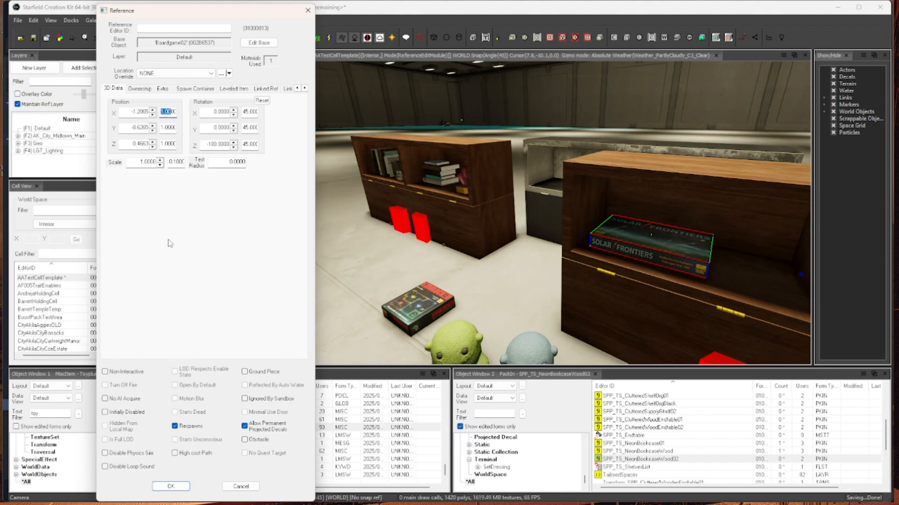
text(10)
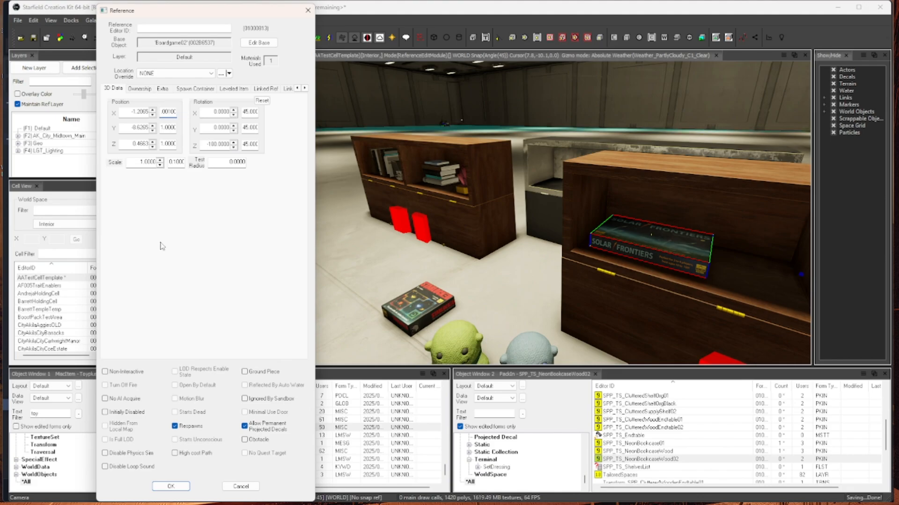
click(151, 110)
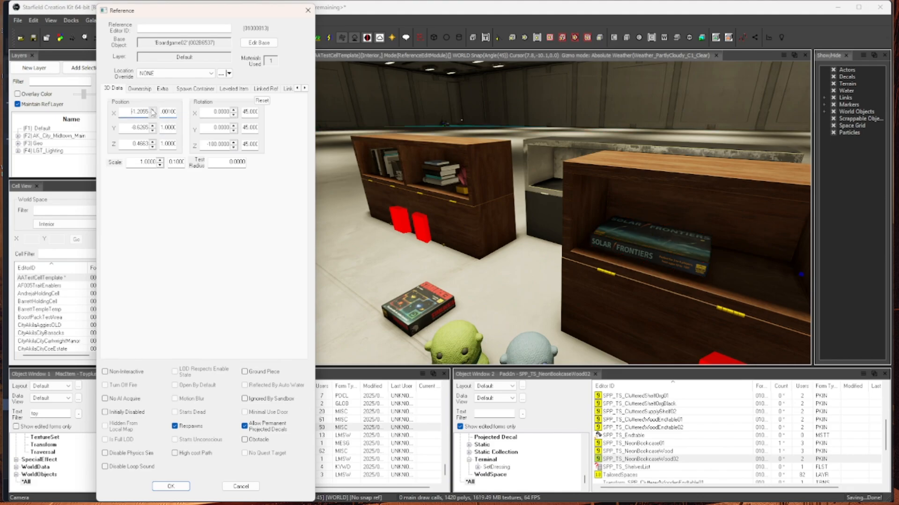
click(152, 110)
click(152, 109)
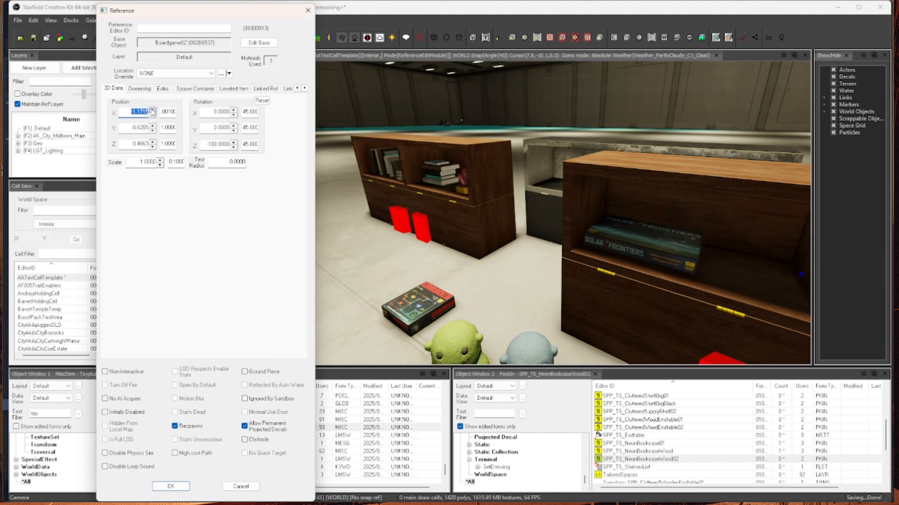
- Set the Solar Frontiers box's Y position increment to 0.001 and step Y to -8.5895 so it sits farther forward on the shelf
click(650, 246)
mouse_move(650, 246)
shift+middle_down()
mouse_move(655, 269)
mouse_move(643, 233)
mouse_move(650, 236)
shift+middle_up()
key(w)
mouse_move(649, 237)
right_down()
mouse_move(705, 257)
mouse_move(656, 255)
mouse_move(670, 259)
mouse_move(688, 259)
mouse_move(649, 248)
right_up()
key(w)
key(w)
key(s)
key(s)
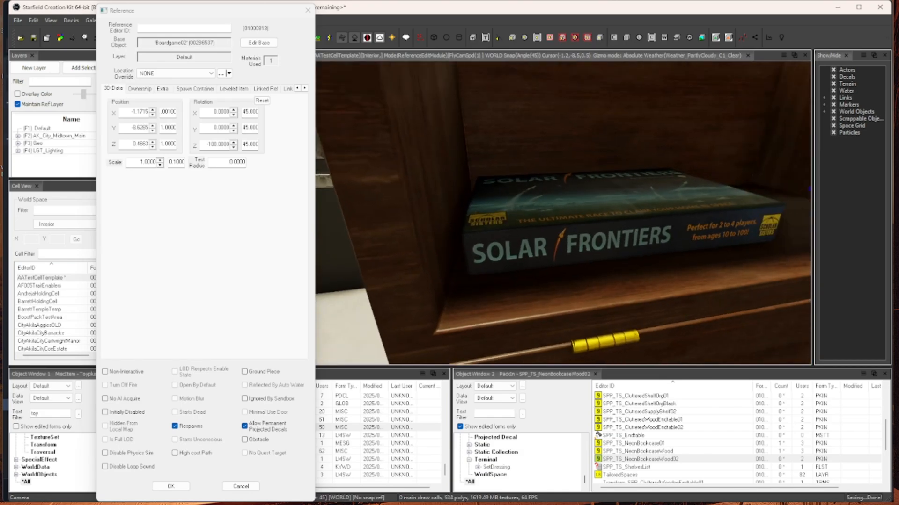
double_click(171, 127)
text(0)
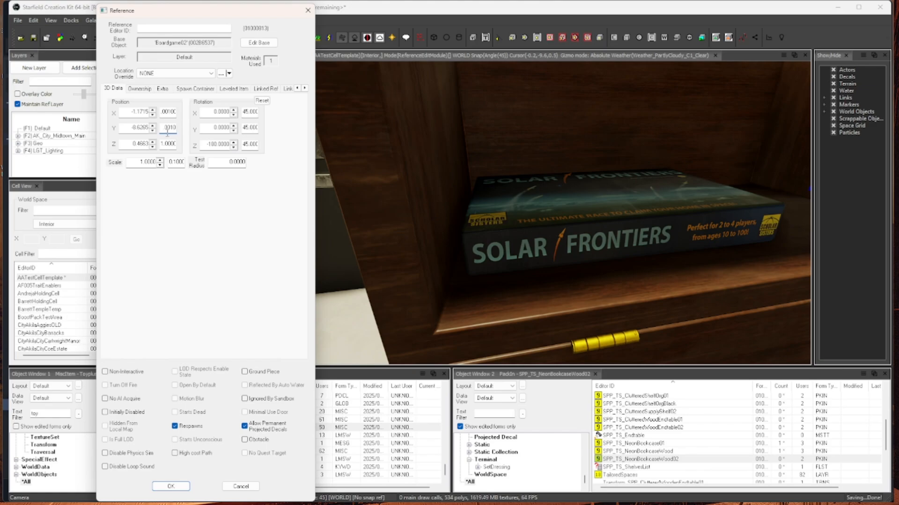
click(153, 131)
click(152, 126)
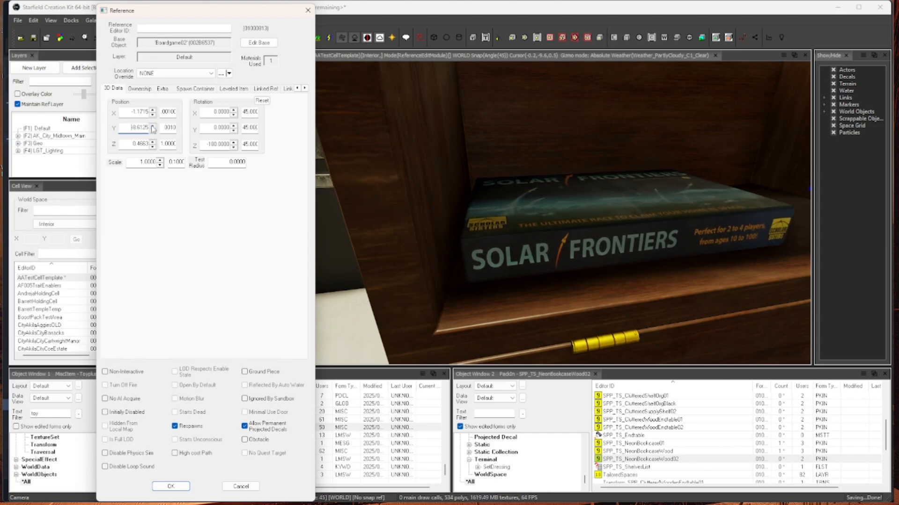
click(152, 126)
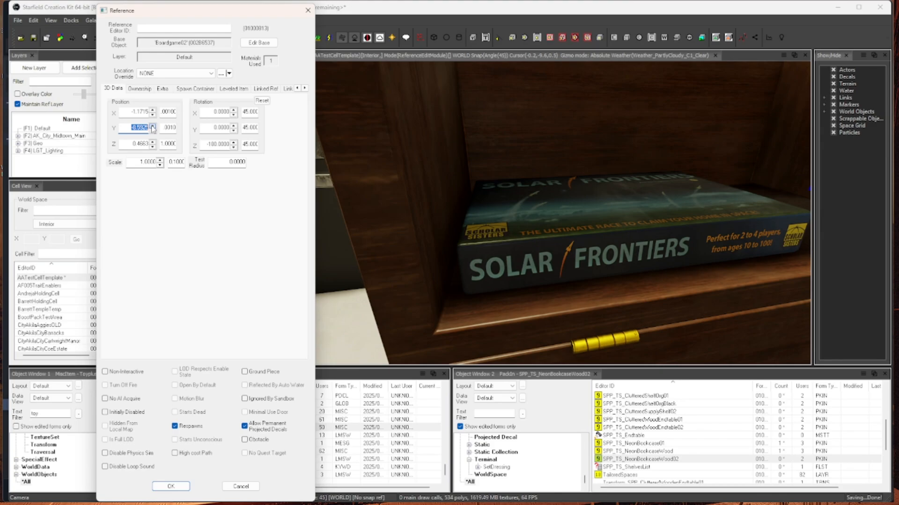
click(152, 126)
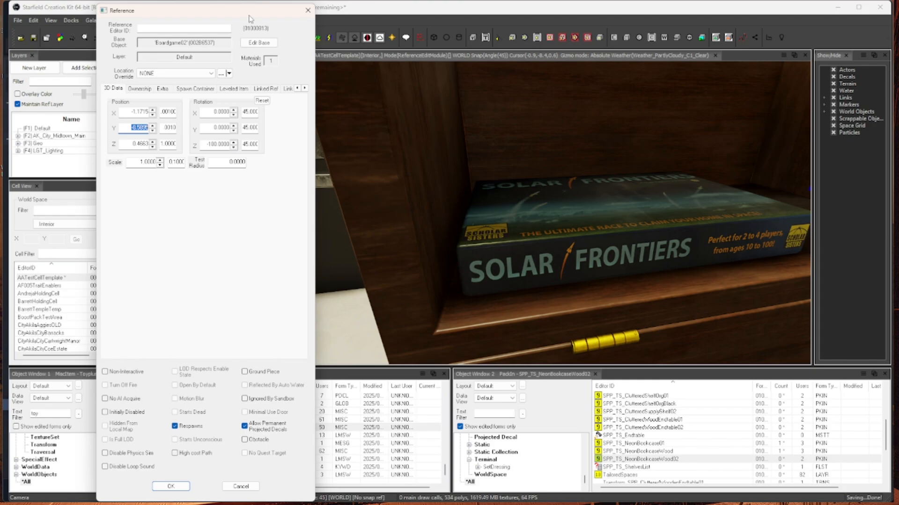
- Open the reference properties of the red board game on the floor (Boardgame01) and set its Y position to -8.5895
drag(254, 10, 176, 11)
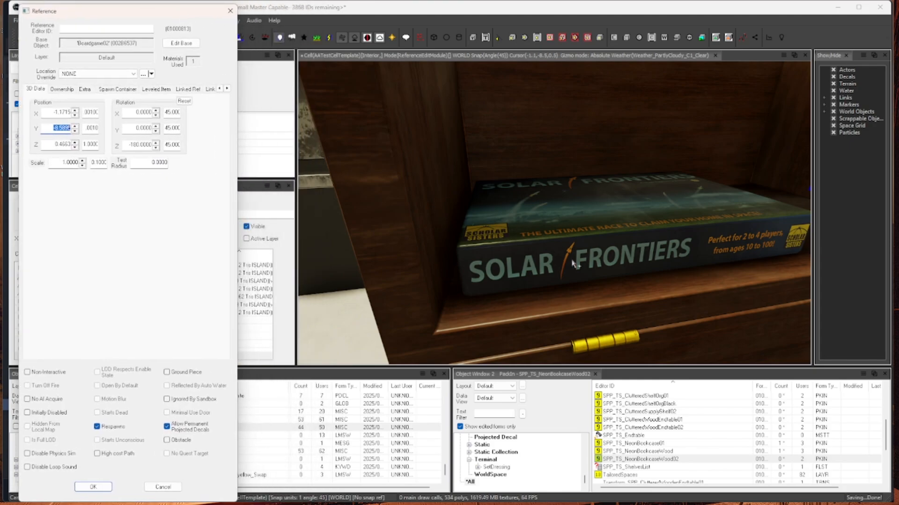
scroll(558, 230, down, 5)
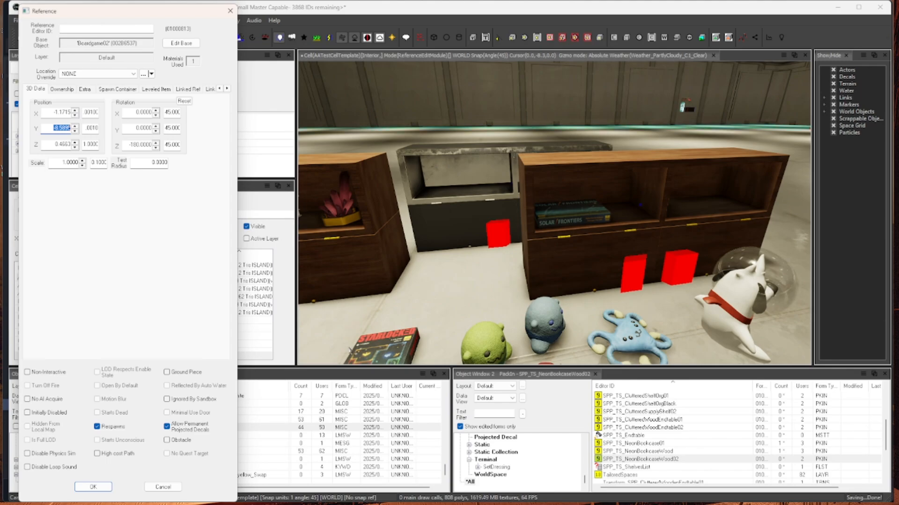
double_click(394, 350)
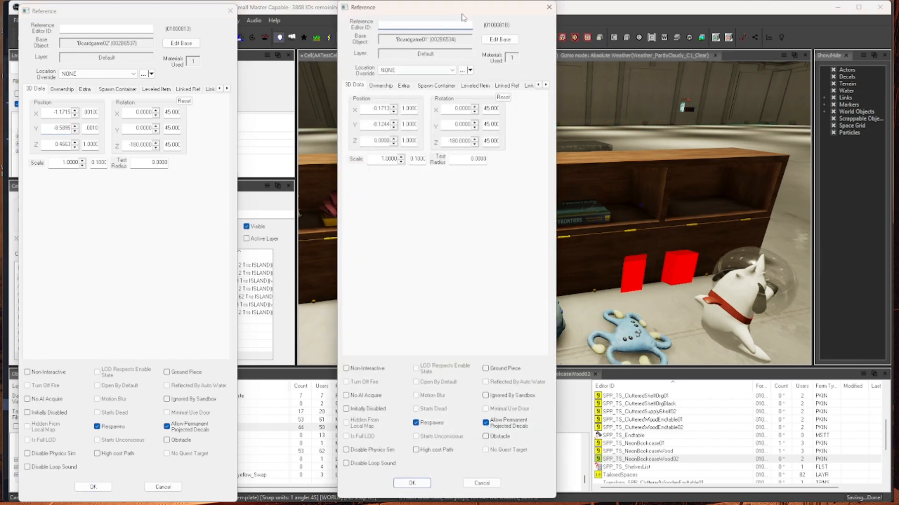
drag(480, 11, 316, 33)
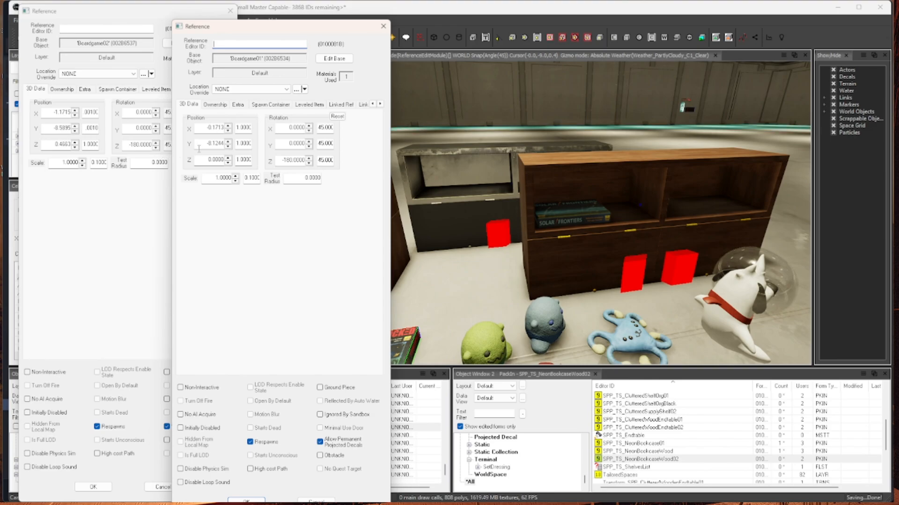
click(224, 144)
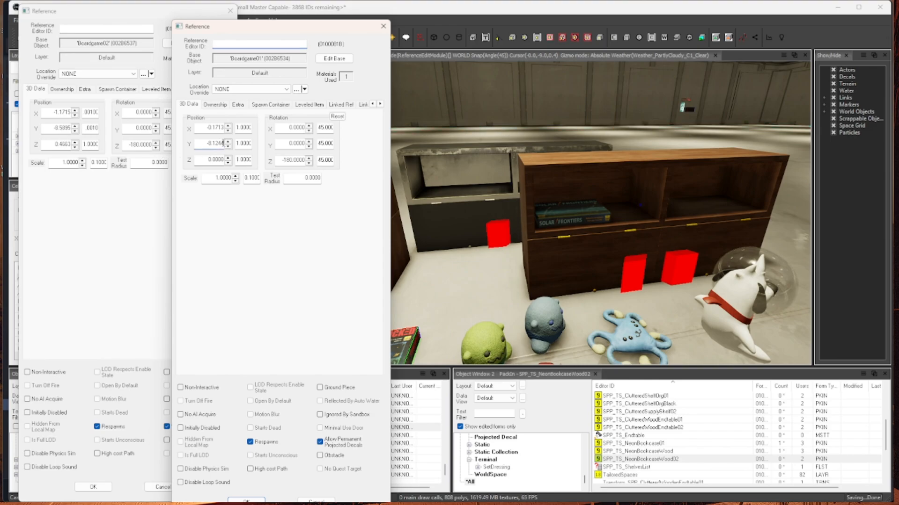
key(BackSpace)
key(BackSpace)
key(BackSpace)
key(BackSpace)
key(BackSpace)
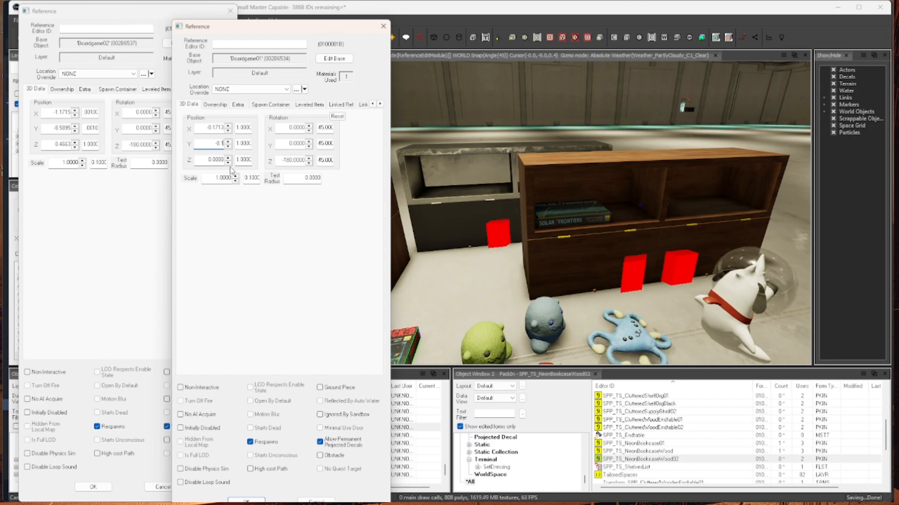
text(.5895)
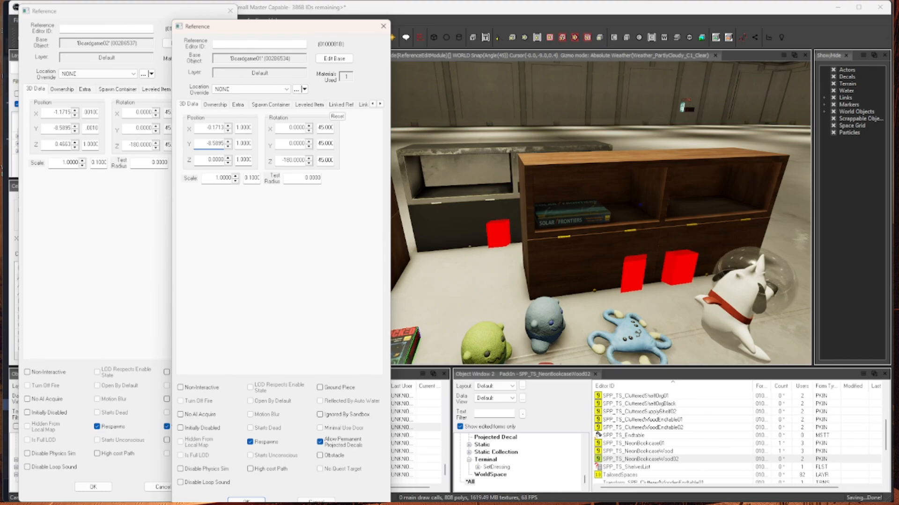
- Set the X position of the red board game (Boardgame01) to -1.1715
click(243, 127)
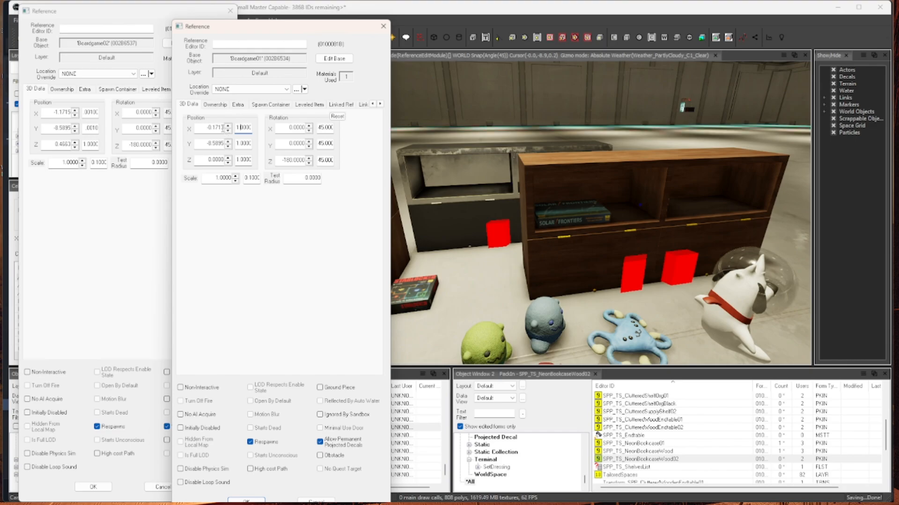
drag(225, 128, 208, 128)
text(-1)
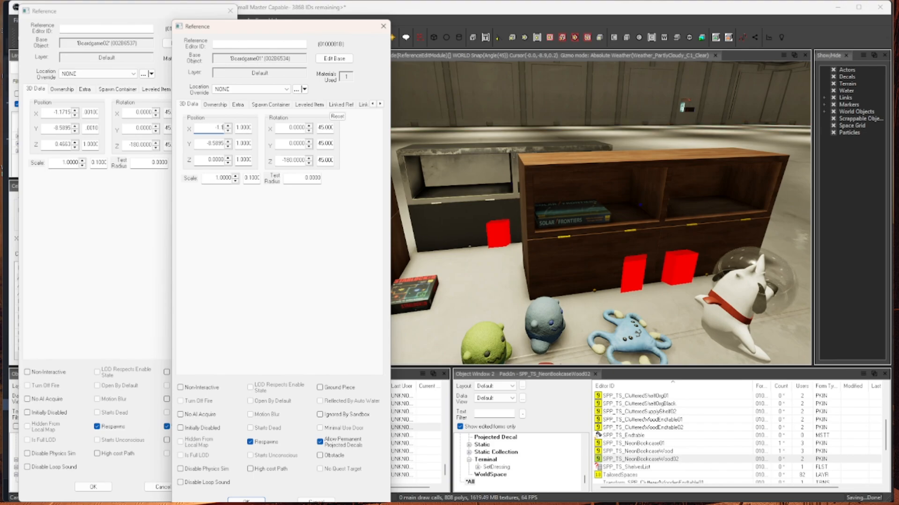
text(.1715)
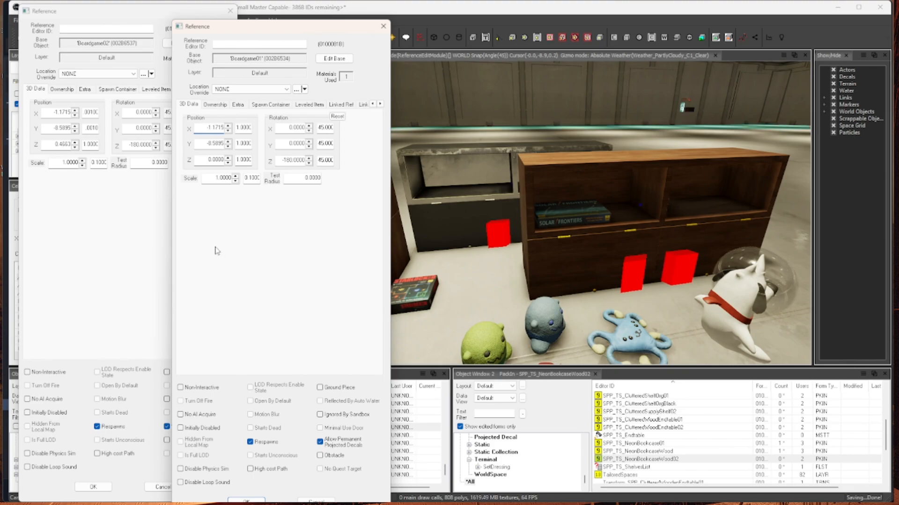
- Set the Z position increment of Boardgame01 to 0.01 and step Z to 0.52, bringing it onto the Solar Frontiers box
double_click(243, 159)
drag(238, 160, 235, 160)
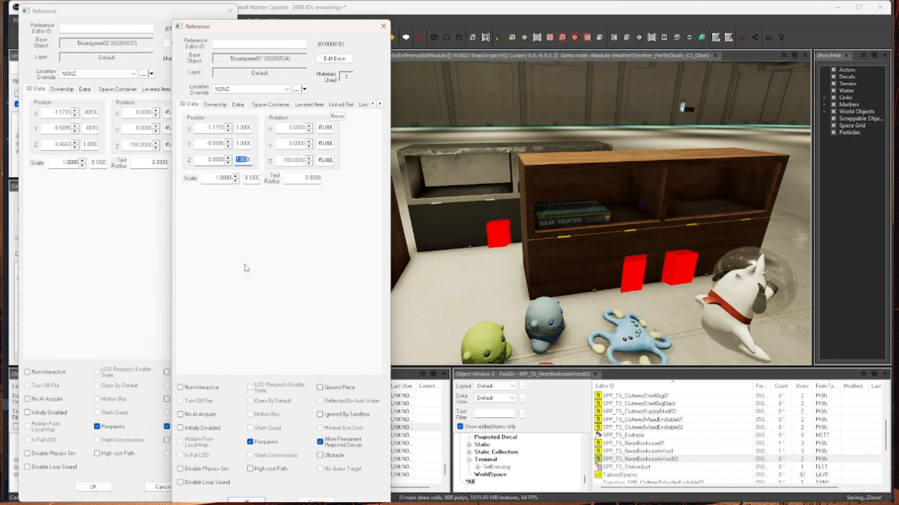
text(.01)
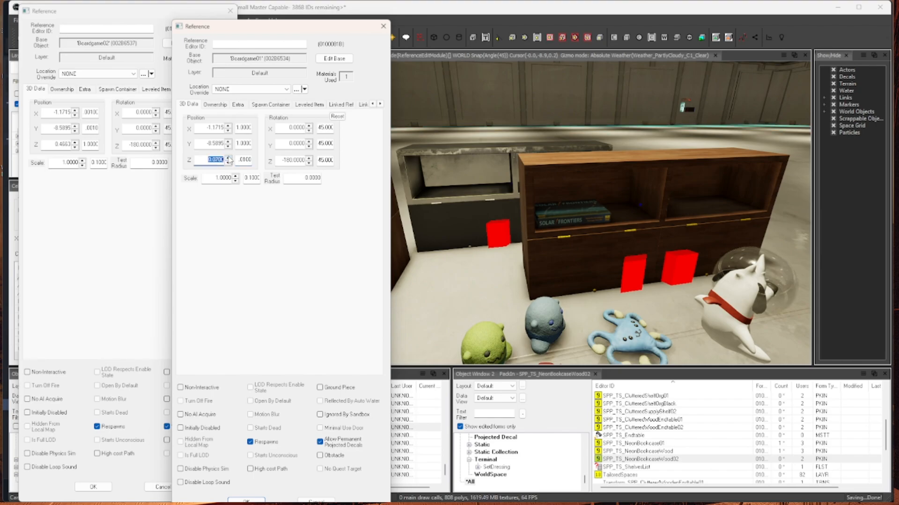
click(229, 158)
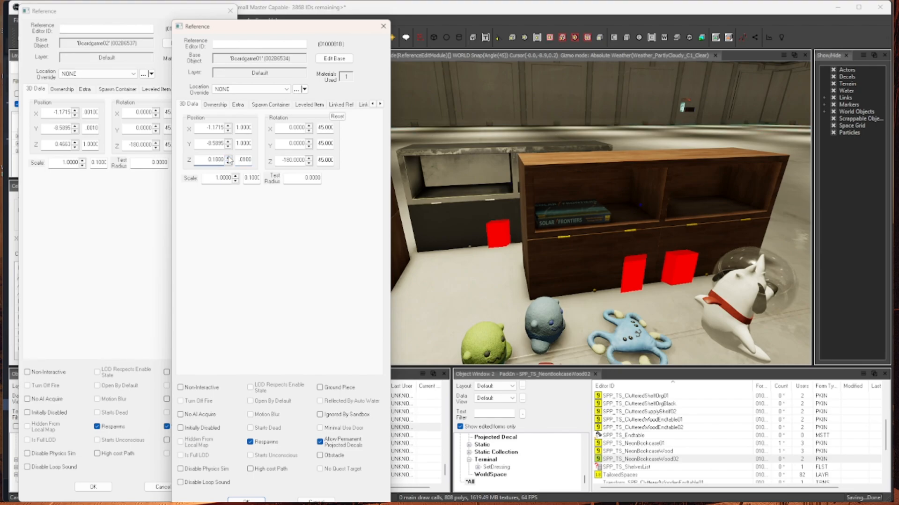
click(229, 159)
click(229, 158)
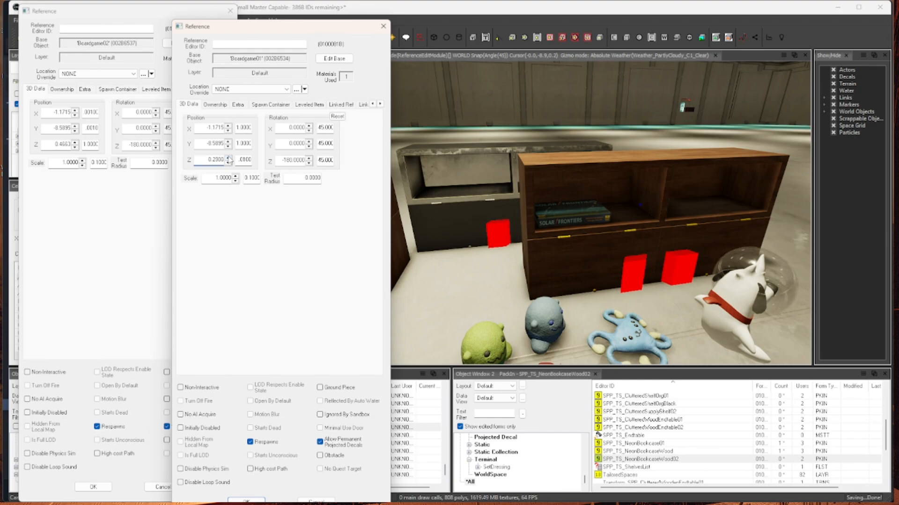
click(228, 157)
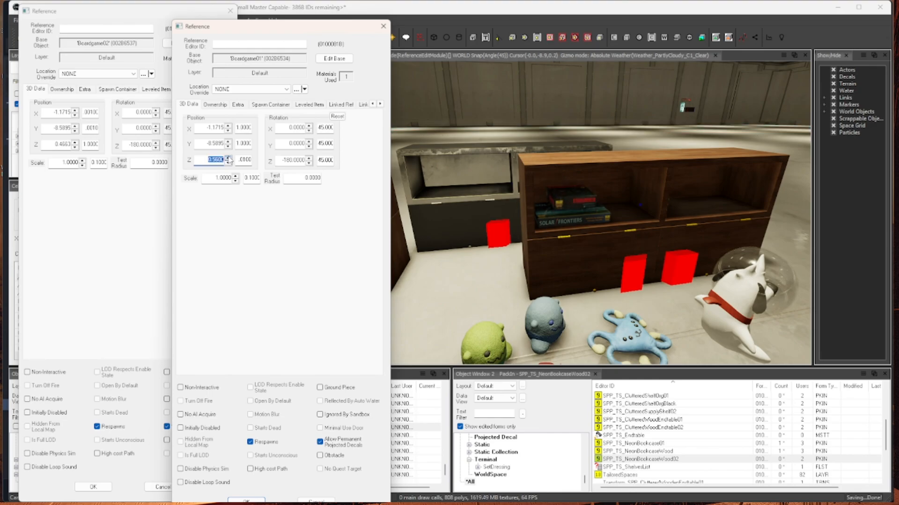
click(228, 163)
click(228, 162)
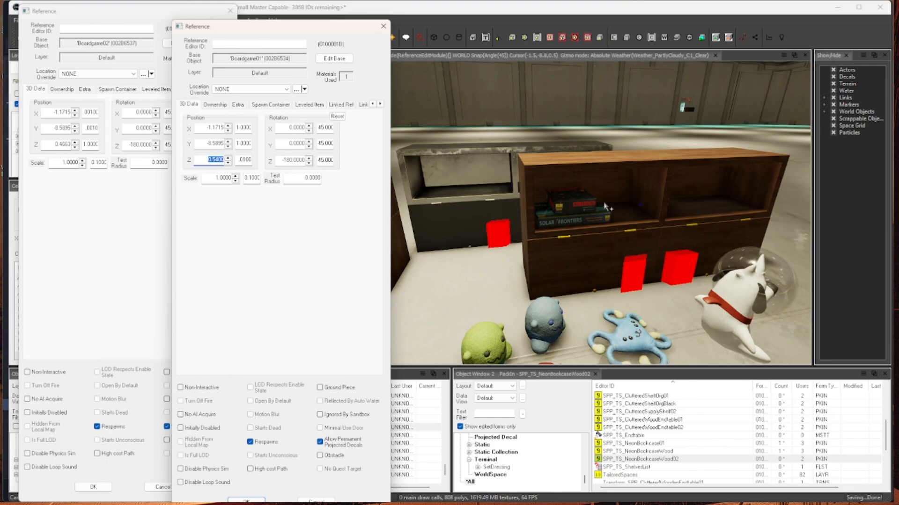
scroll(615, 213, up, 5)
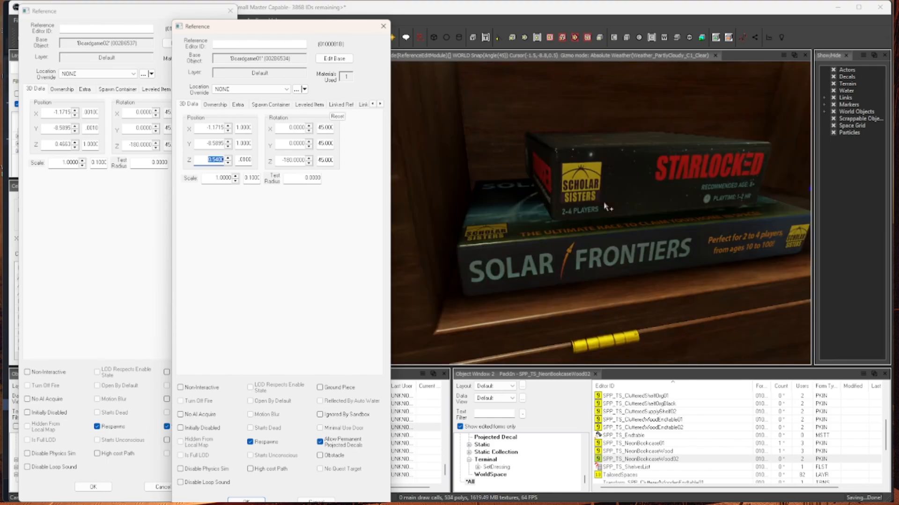
click(228, 162)
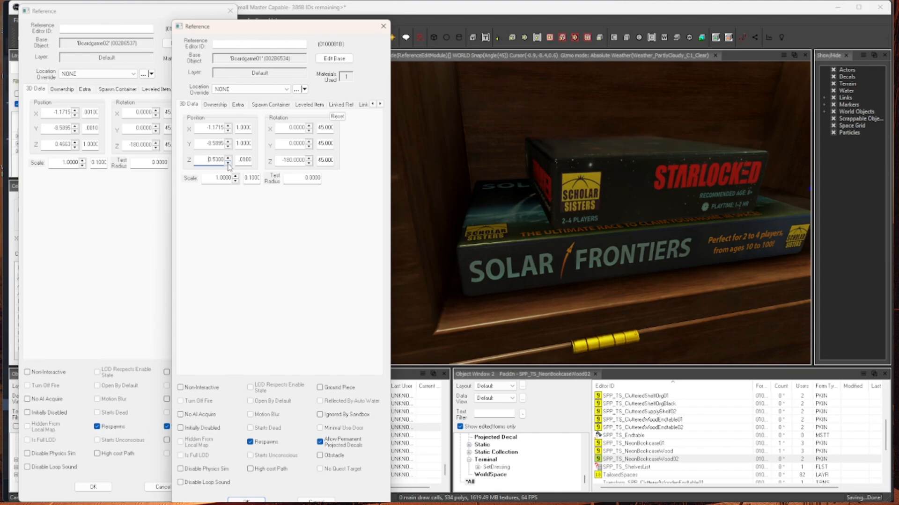
click(228, 162)
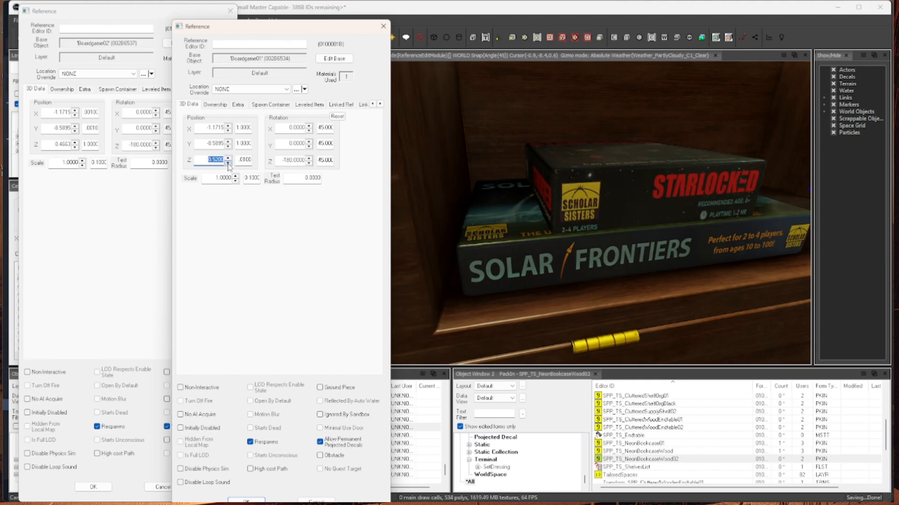
- Reduce the Z position increment to 0.001 and fine-tune the Starlocked box's Z position to 0.525
key(Tab)
text(0)
click(228, 158)
click(228, 159)
click(228, 158)
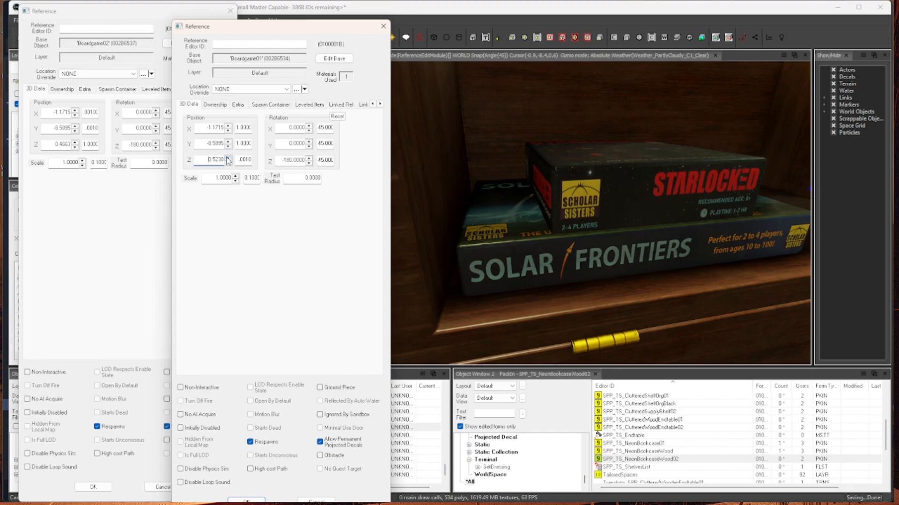
click(228, 158)
click(228, 158)
click(228, 158)
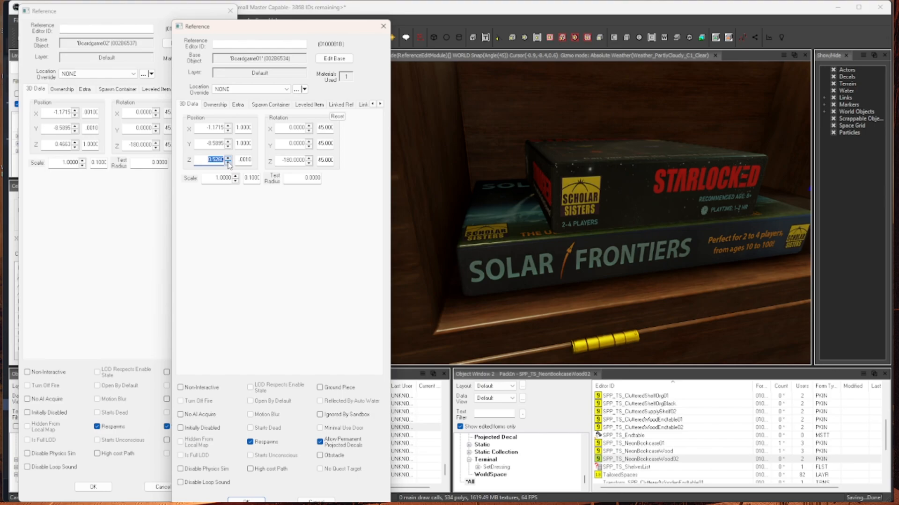
click(228, 162)
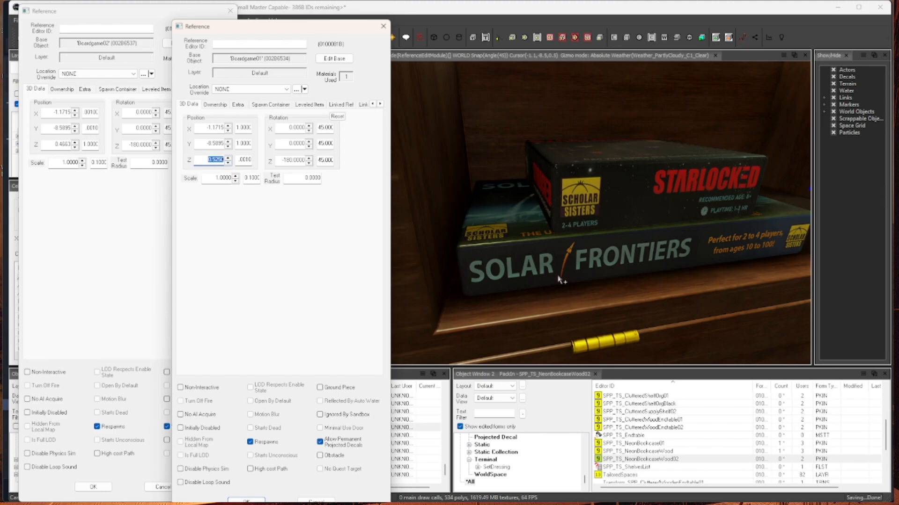
- Set the Starlocked box's X position increment to 0.01 and step X to -1.0815 to offset it on the stack
scroll(627, 240, down, 1)
scroll(626, 240, up, 1)
drag(246, 125, 236, 127)
key(BackSpace)
drag(228, 126, 228, 126)
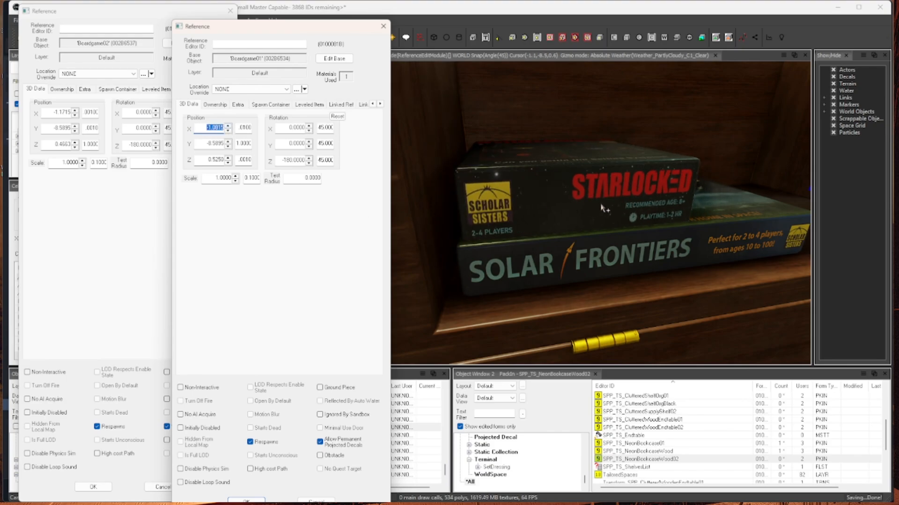
- Accept the changes in both board games' reference properties and close the two dialogs
scroll(615, 208, down, 5)
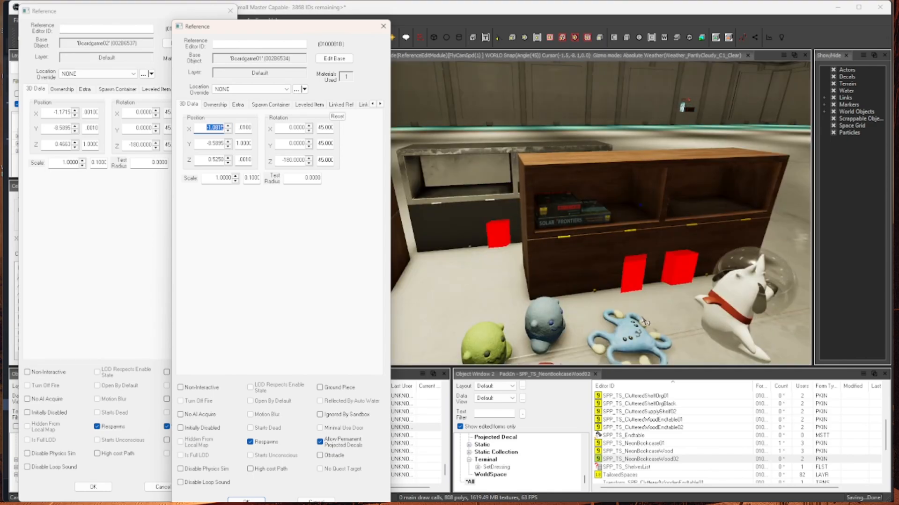
middle_drag(732, 309, 693, 318)
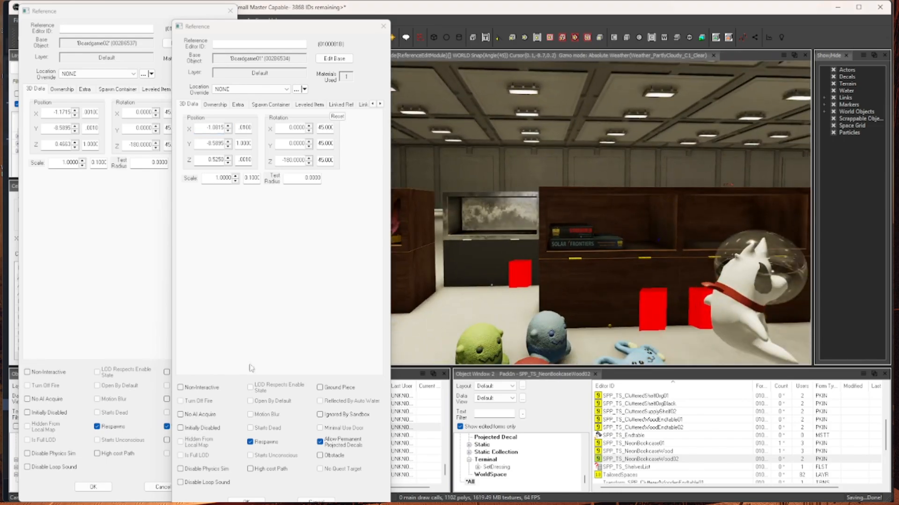
drag(302, 33, 292, 12)
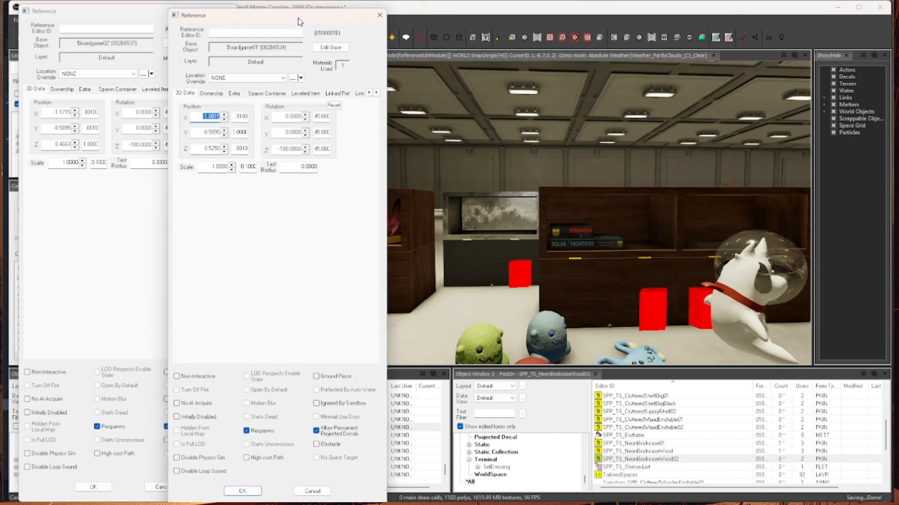
click(237, 484)
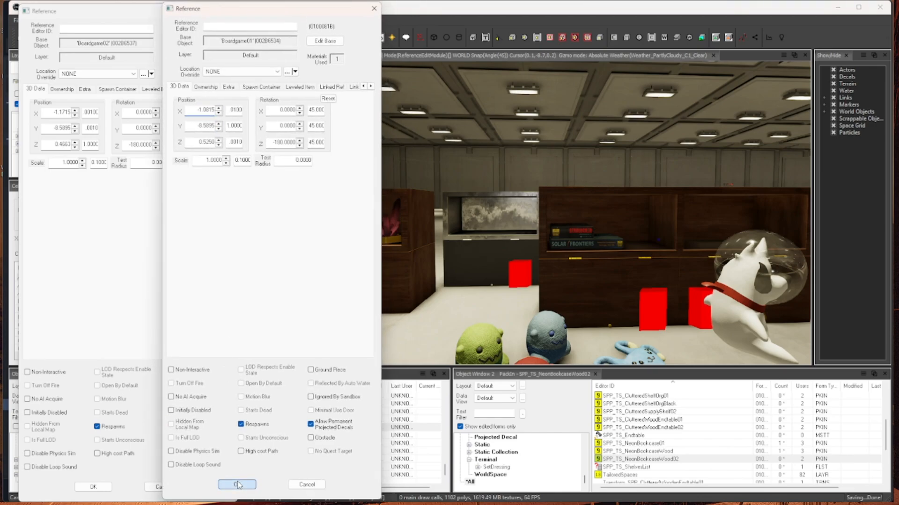
click(93, 487)
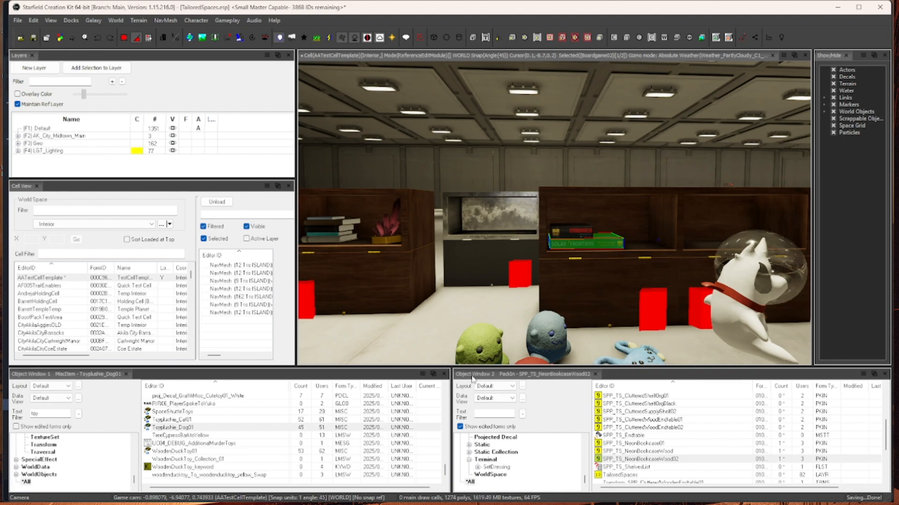
- Move the baseball display case from the floor onto the bookcase shelf beside the stacked board games
scroll(674, 249, down, 3)
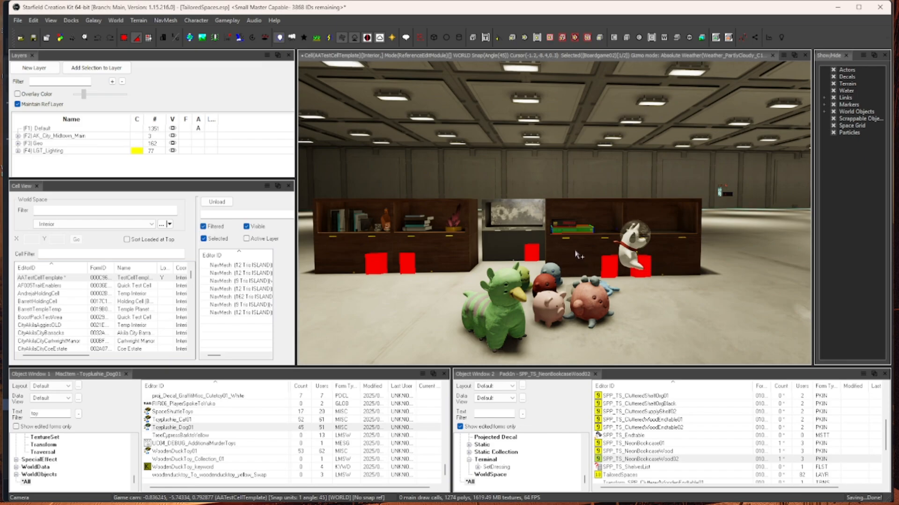
click(681, 253)
middle_drag(681, 252, 627, 286)
key(w)
right_drag(627, 285, 700, 288)
key(a)
key(w)
key(w)
key(s)
key(s)
key(s)
key(w)
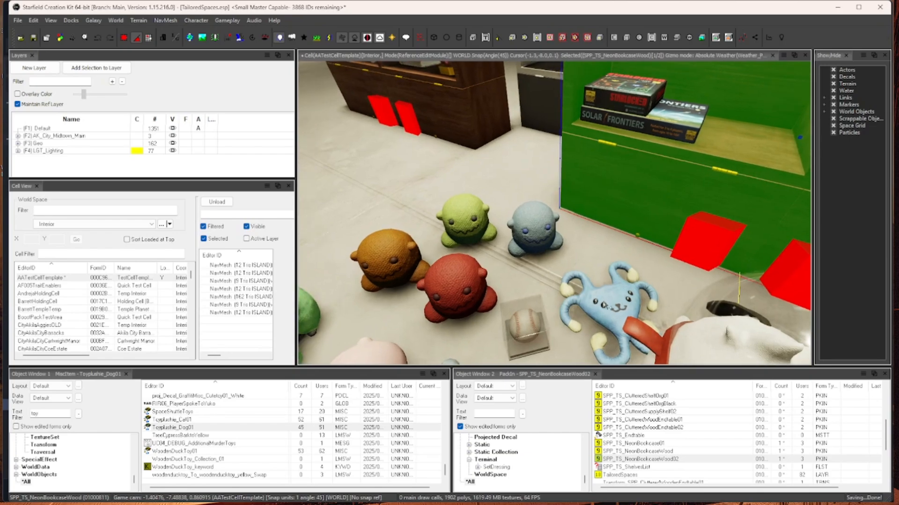
click(520, 317)
drag(524, 316, 586, 241)
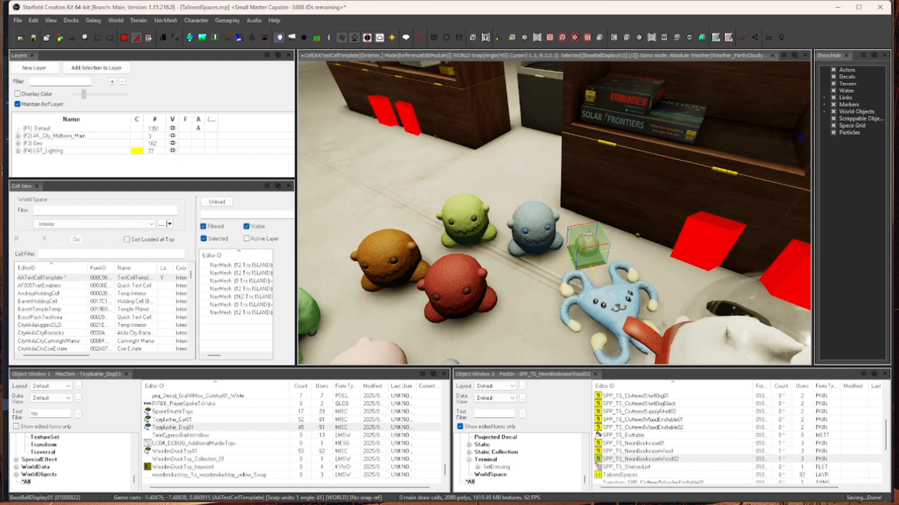
drag(586, 241, 771, 104)
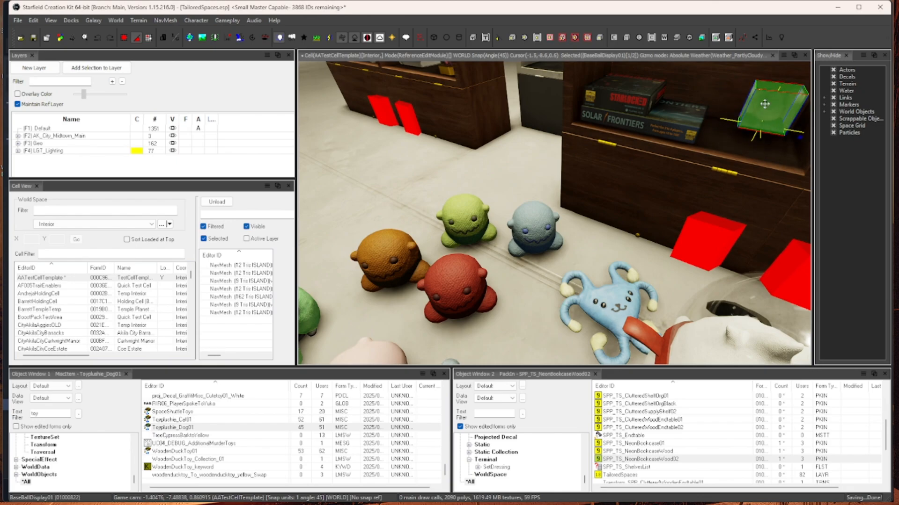
key(f)
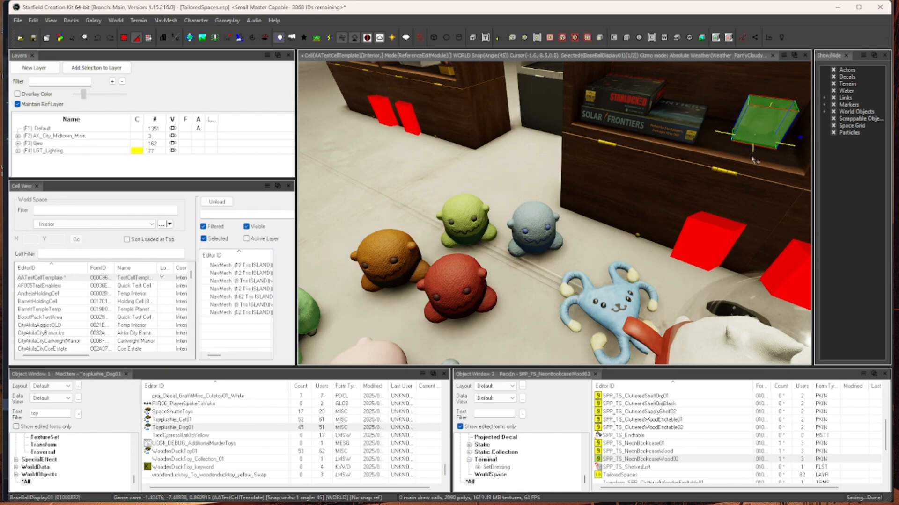
- Move the dog plushie in the space helmet toward the bookcase and scale it down to fit the shelf compartment
scroll(759, 171, down, 5)
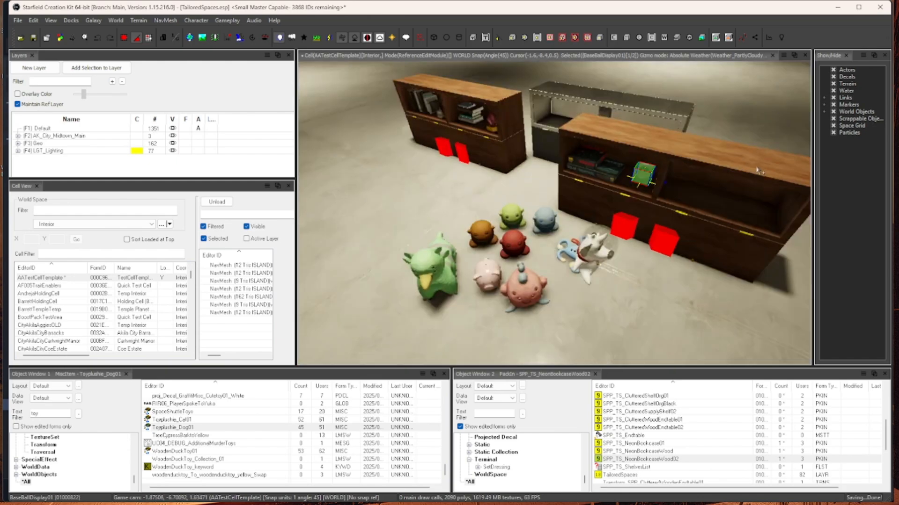
right_drag(759, 171, 777, 120)
key(w)
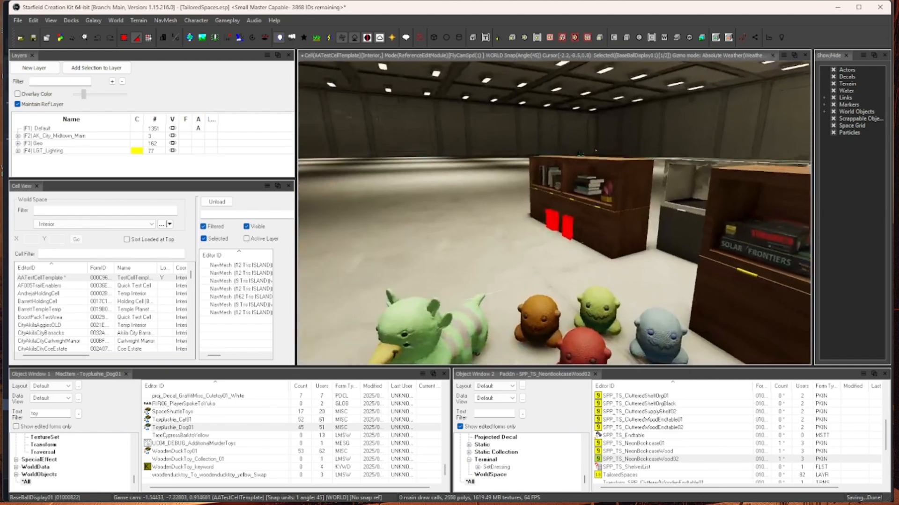
key(s)
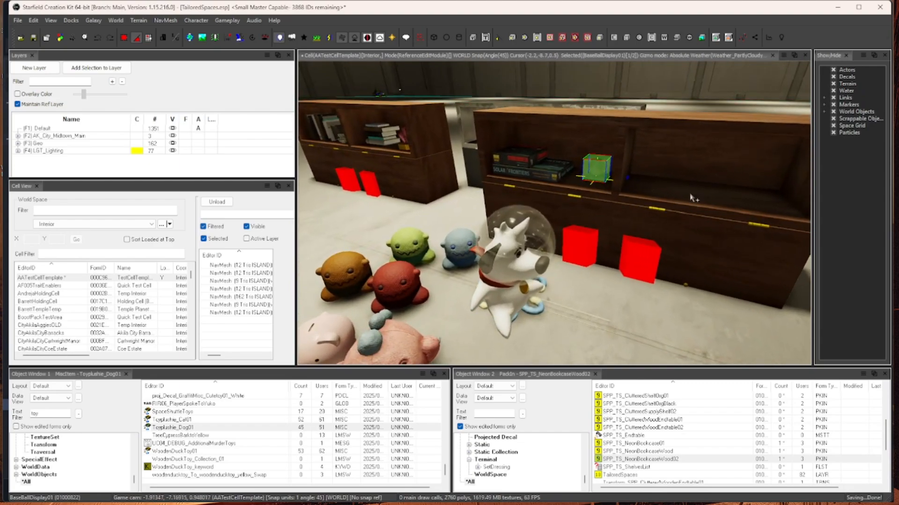
click(508, 258)
drag(508, 257, 527, 227)
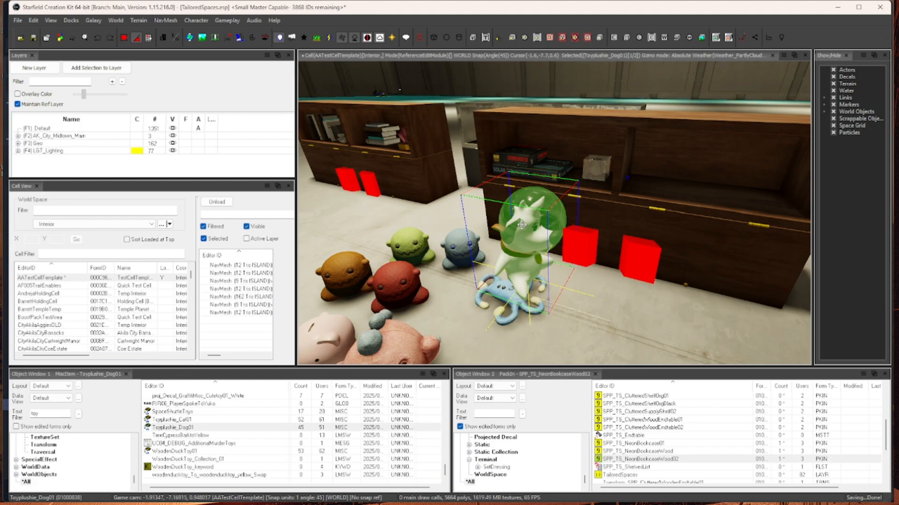
mouse_move(522, 225)
mouse_down()
mouse_move(525, 209)
mouse_move(528, 234)
mouse_move(534, 226)
mouse_move(523, 228)
mouse_up()
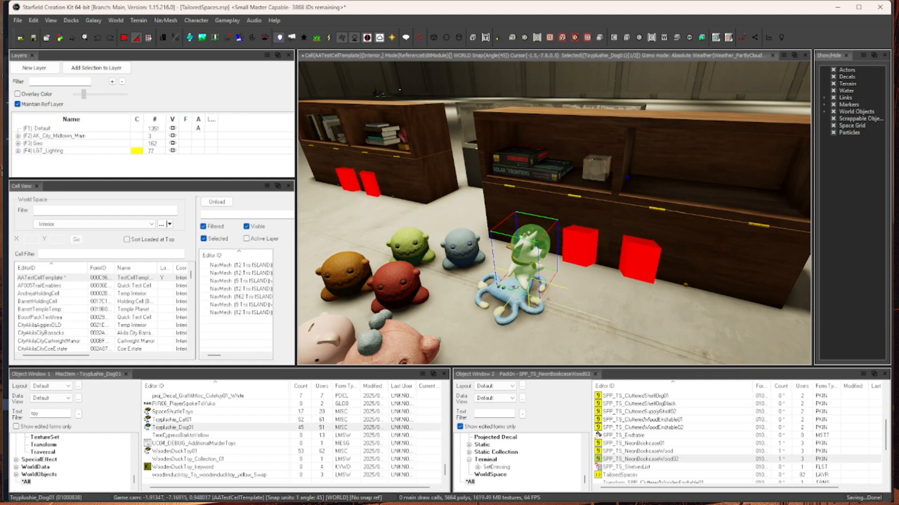
- Position the dog plushie on top of the stacked board games and rotate it to face out of the bookcase
right_drag(523, 244, 529, 244)
drag(523, 244, 533, 163)
key(z)
right_drag(534, 163, 542, 164)
key(x)
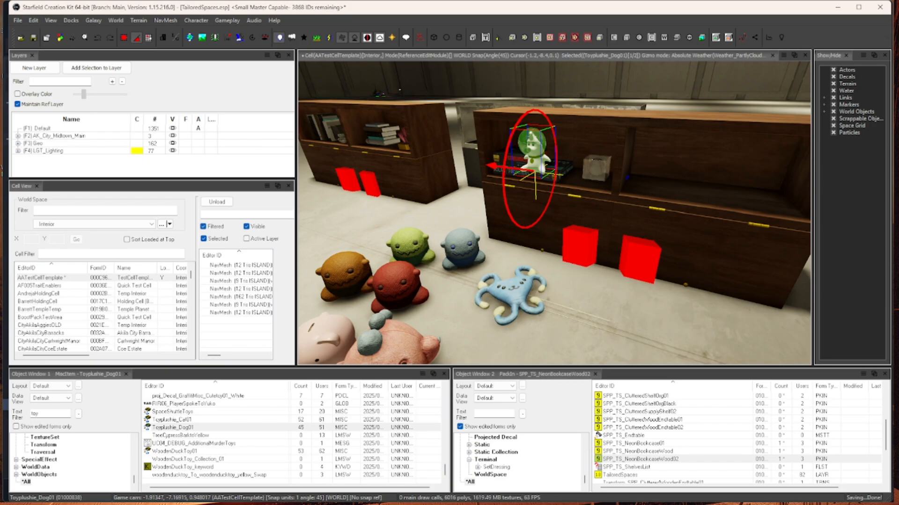
key(y)
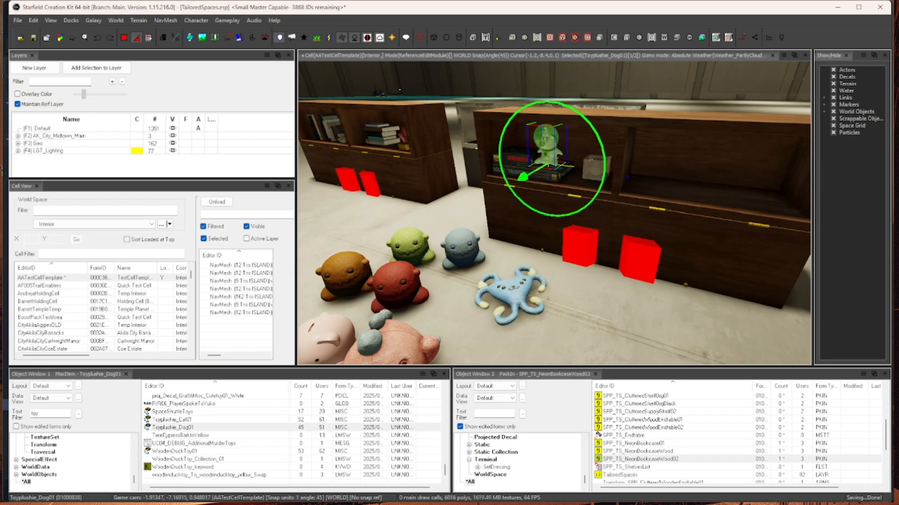
drag(551, 149, 548, 130)
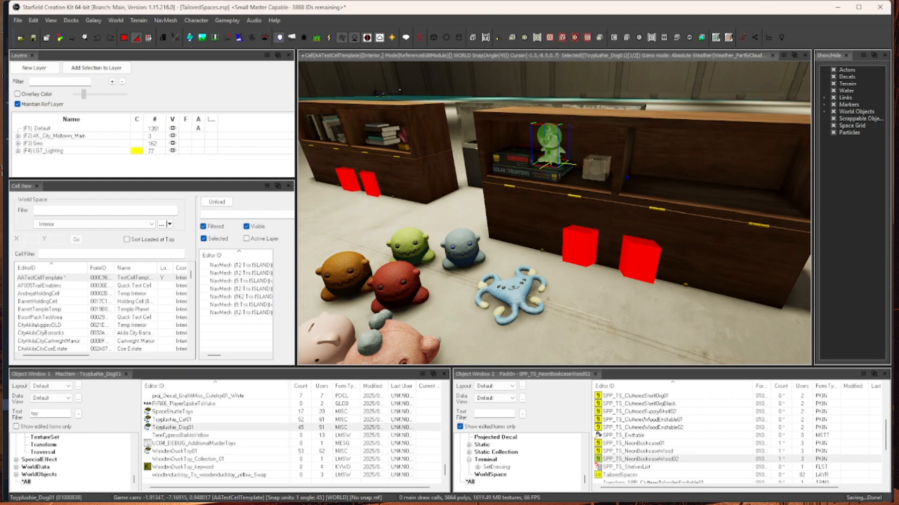
right_drag(549, 142, 554, 143)
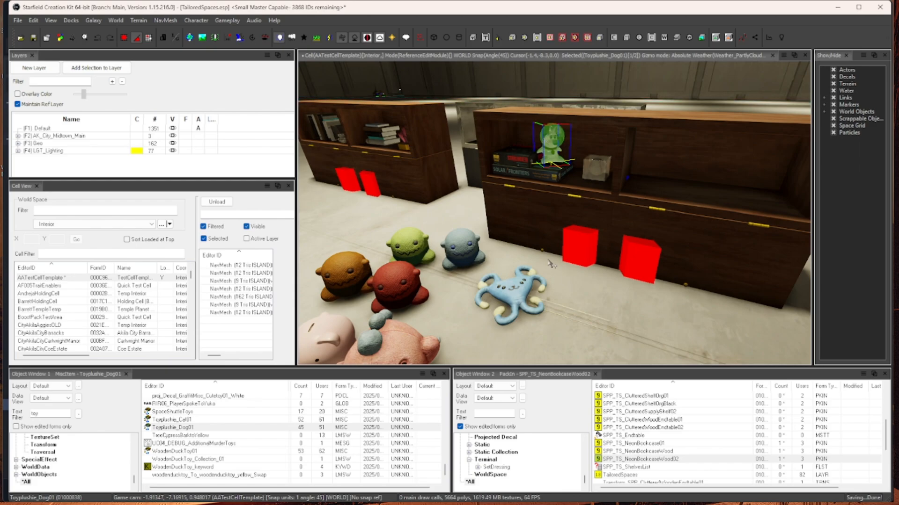
- Examine the dog plushie's placement on the stacked board games from close up and from in front of the bookcase
shift+middle_drag(527, 254, 546, 234)
scroll(554, 213, up, 4)
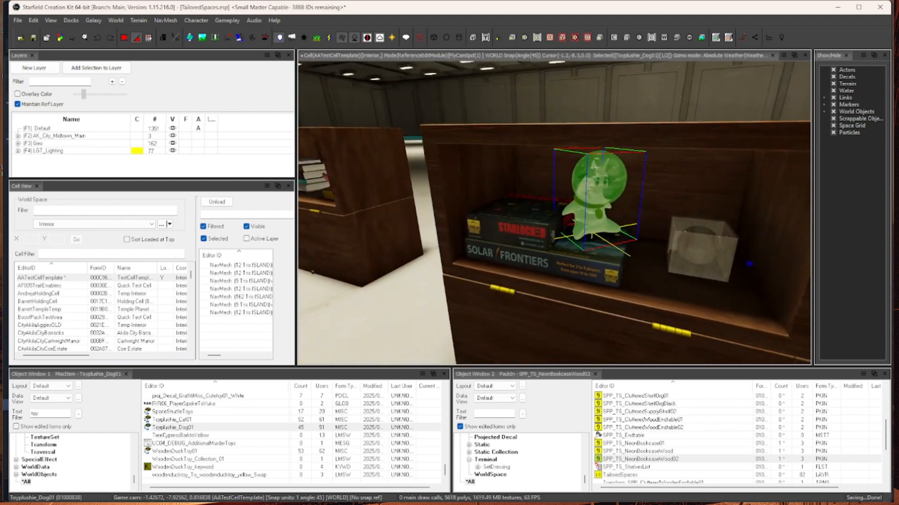
scroll(554, 212, up, 6)
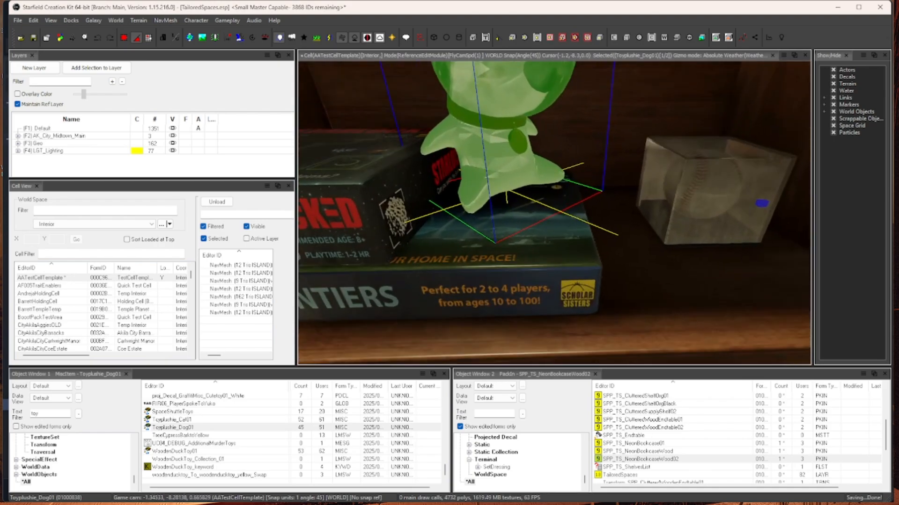
scroll(555, 212, up, 4)
scroll(554, 213, down, 5)
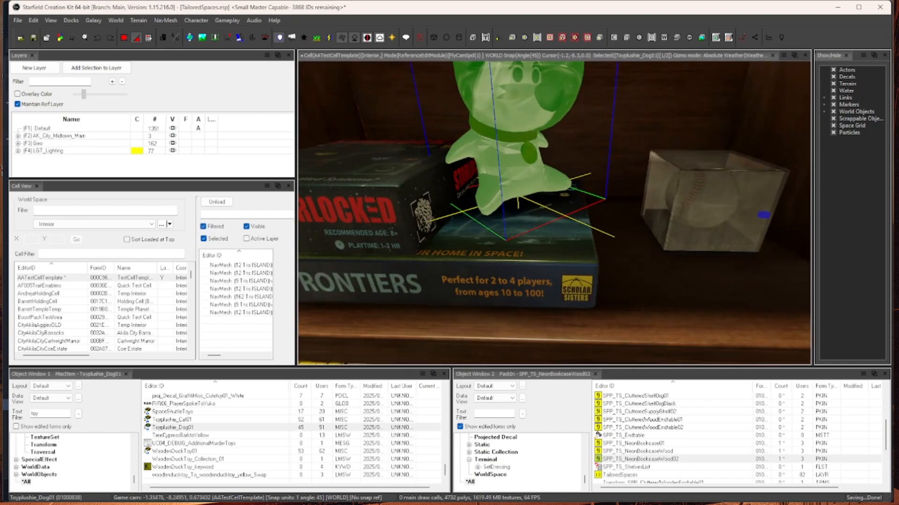
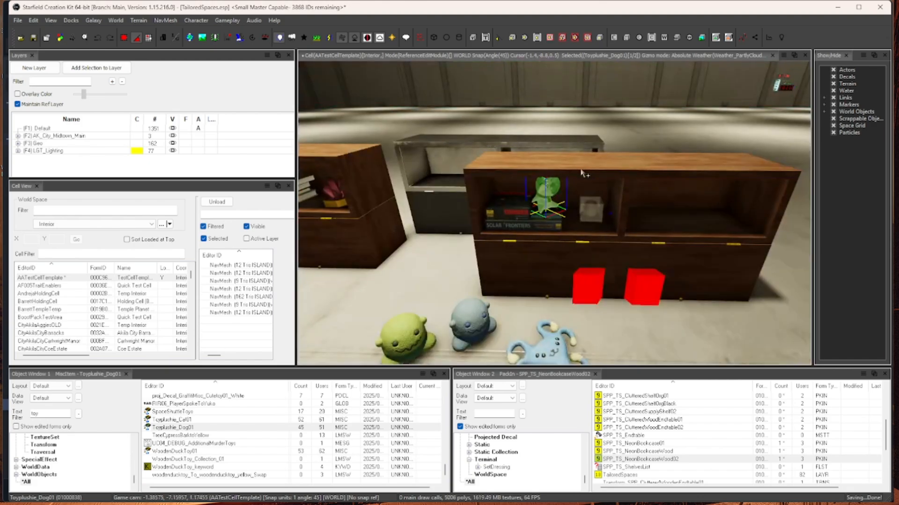
scroll(594, 208, down, 3)
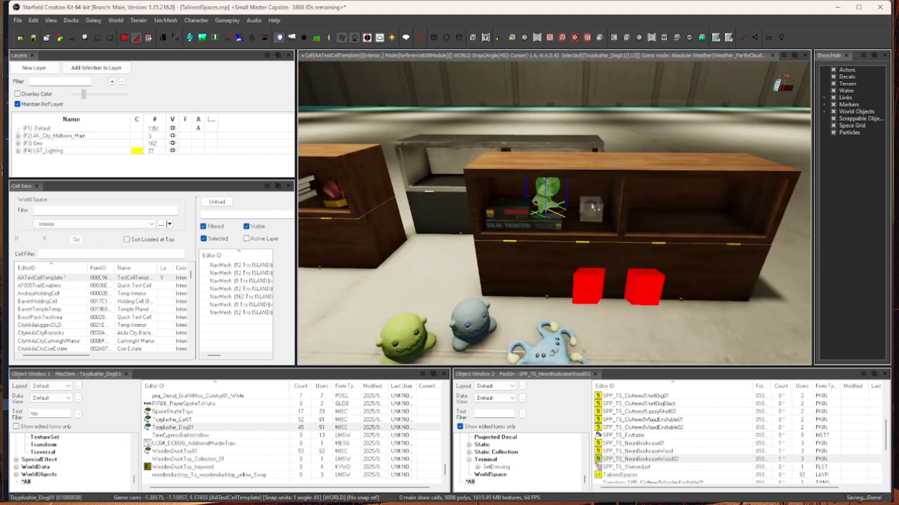
key(grave)
key(w)
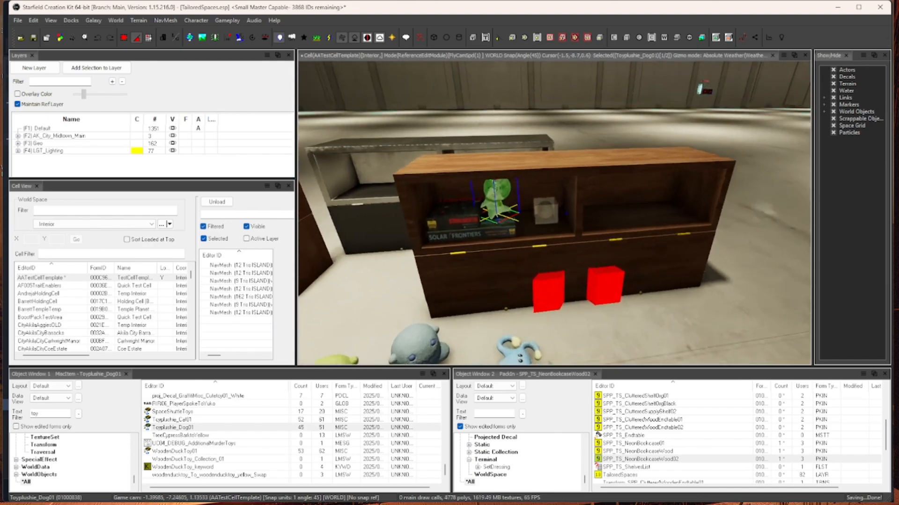
key(w)
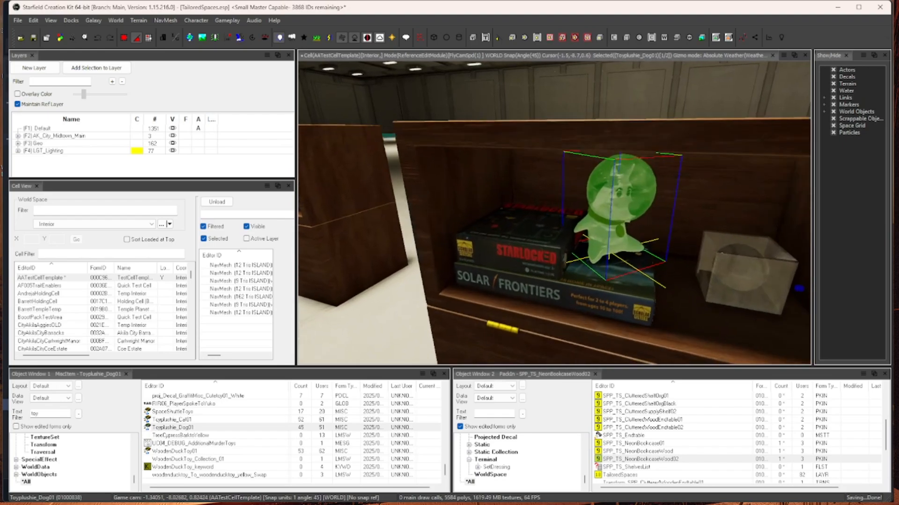
- Move the baseball display case on top of the Starlocked board game beside the dog plushie and drop it onto the box
key(grave)
click(608, 219)
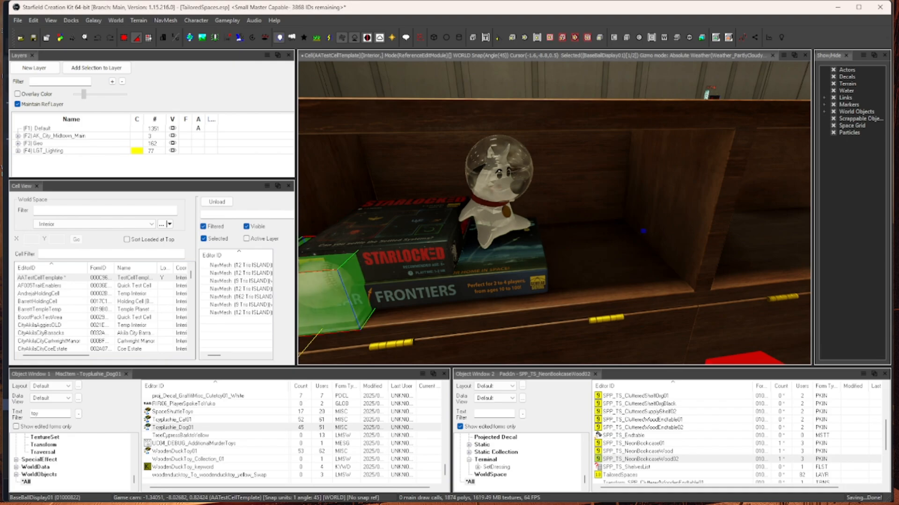
drag(400, 243, 356, 144)
key(f)
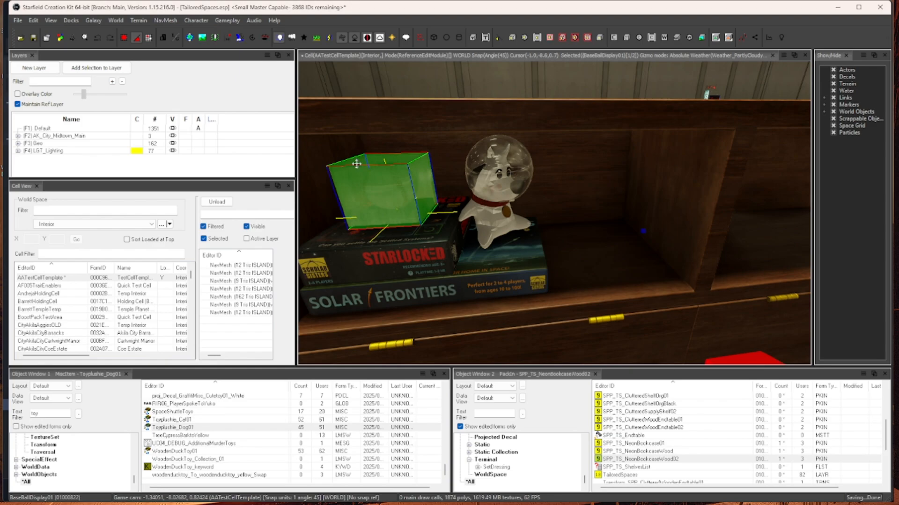
- Move the blue tentacled plushie from the floor into the bookcase compartment to the right of the dog plushie
middle_drag(376, 183, 508, 129)
scroll(416, 195, down, 3)
key(w)
right_drag(381, 169, 381, 192)
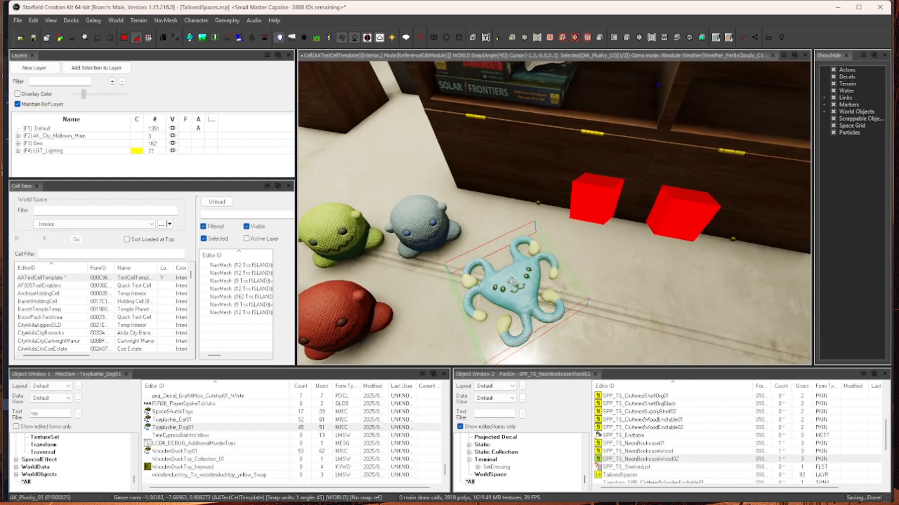
mouse_move(512, 286)
mouse_down()
mouse_move(424, 202)
mouse_move(581, 285)
mouse_move(480, 281)
mouse_move(510, 289)
mouse_up()
right_drag(509, 289, 517, 289)
drag(511, 288, 602, 70)
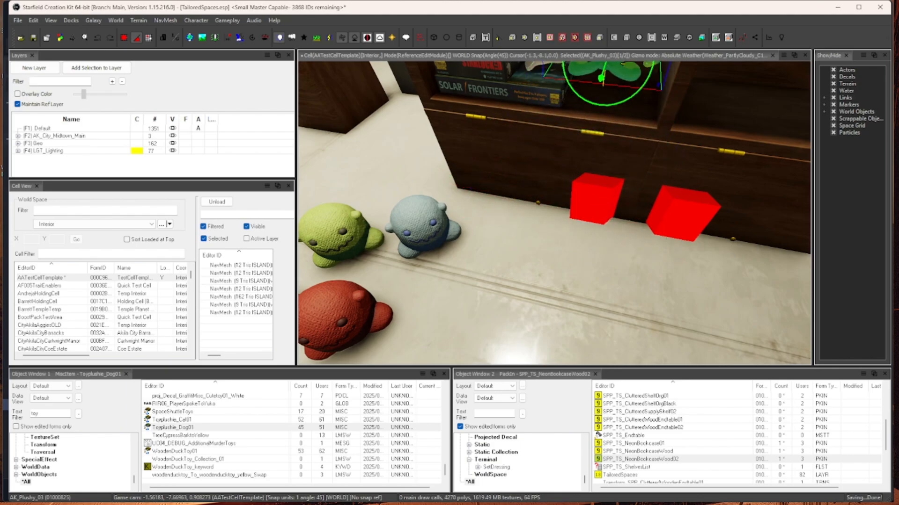
scroll(614, 122, down, 4)
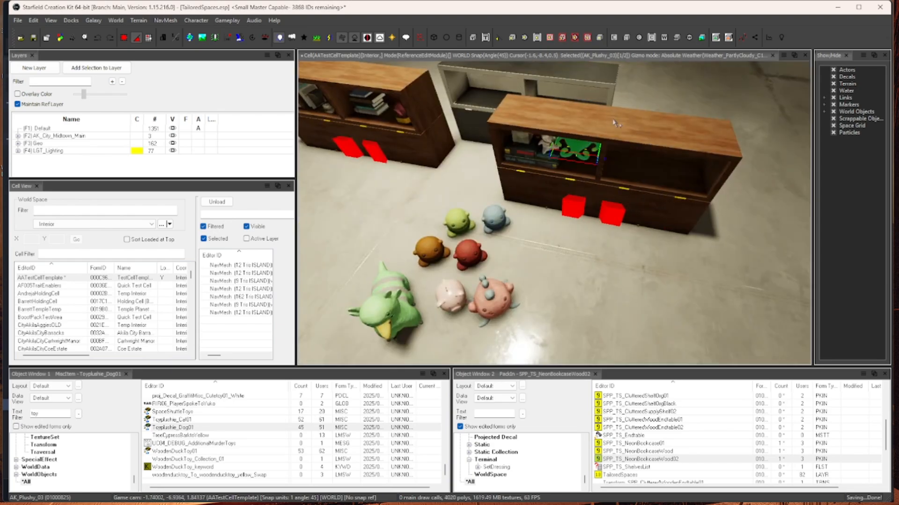
scroll(582, 180, up, 4)
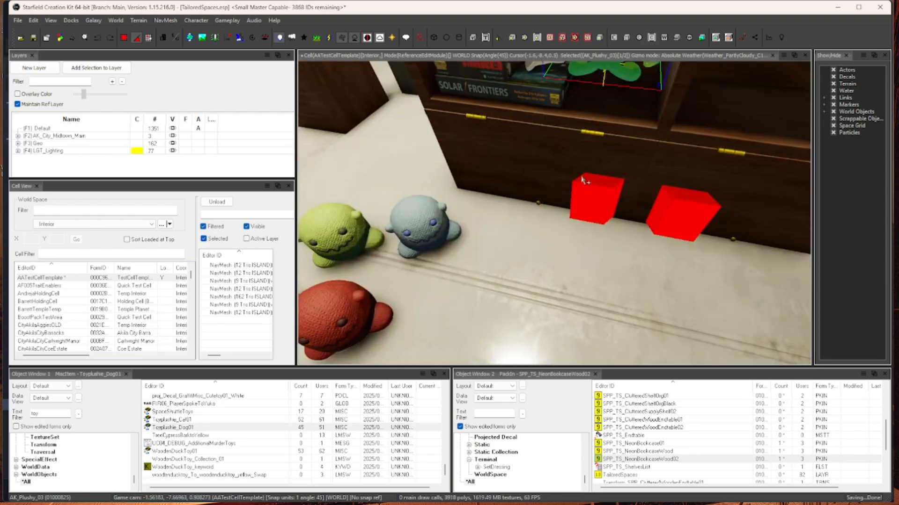
mouse_move(580, 179)
right_down()
mouse_move(581, 75)
mouse_move(580, 136)
mouse_move(586, 155)
mouse_move(591, 137)
mouse_move(592, 149)
mouse_move(579, 174)
right_up()
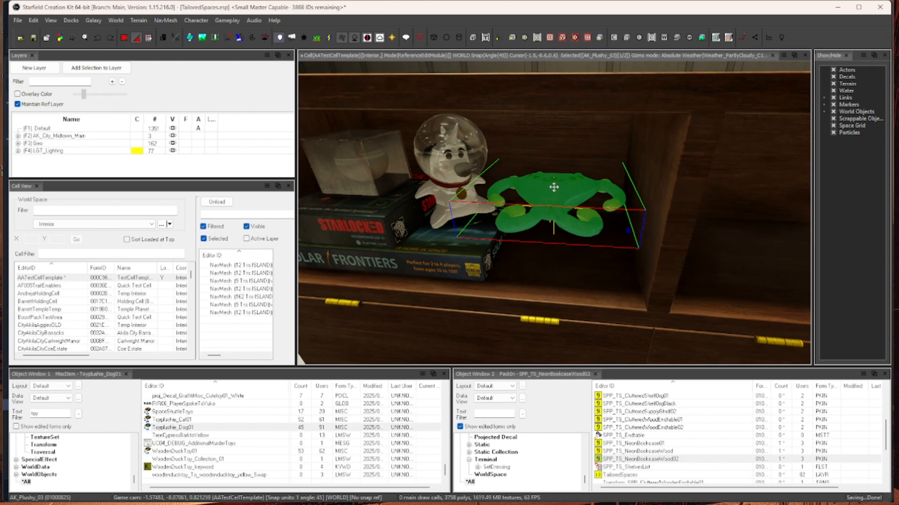
- Try to rotate the tentacled plushie upright inside the bookcase compartment
right_drag(562, 197, 581, 196)
key(w)
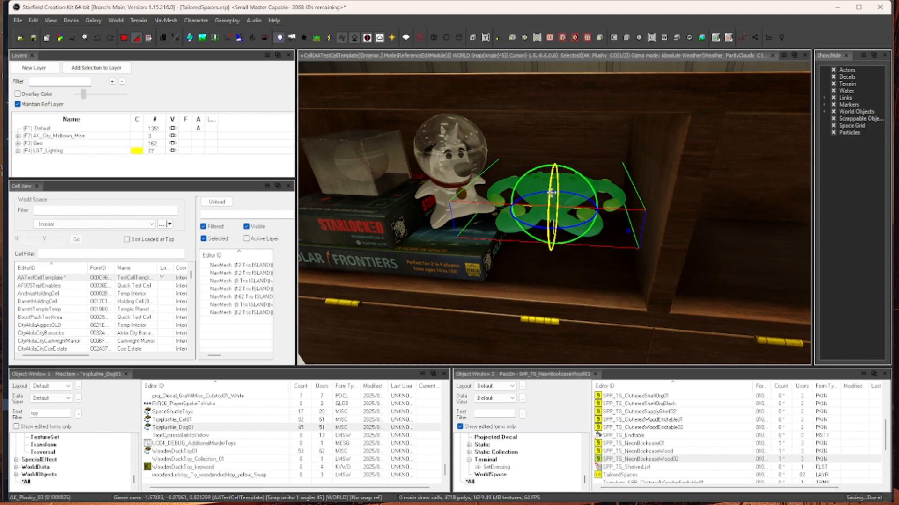
key(w)
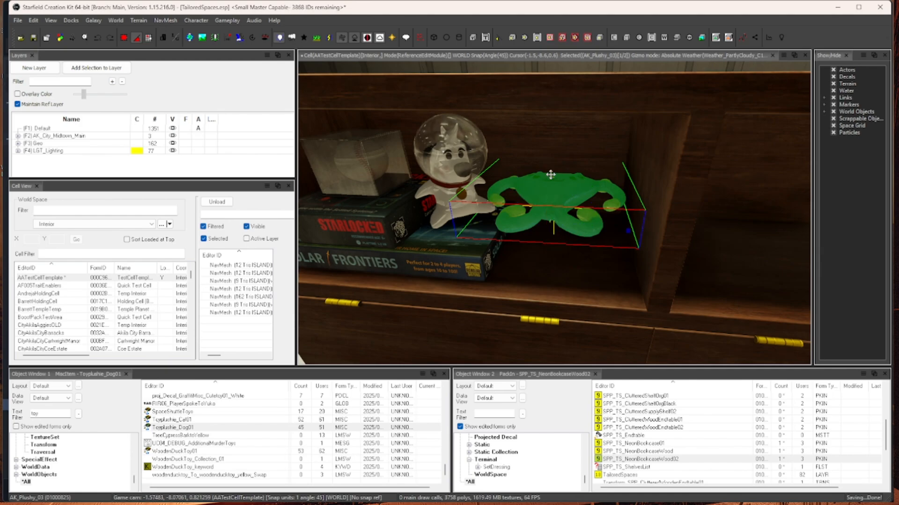
drag(553, 227, 552, 206)
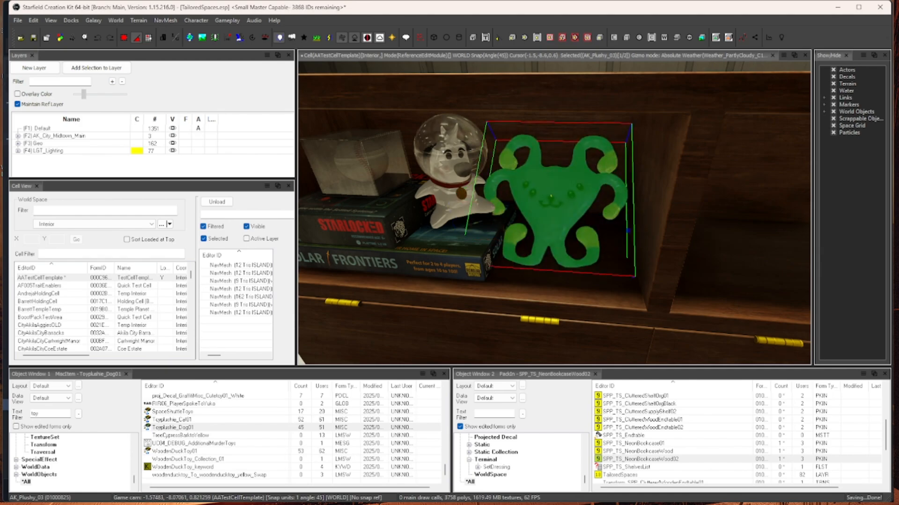
mouse_move(553, 206)
right_down()
mouse_move(553, 224)
mouse_move(553, 196)
right_up()
key(w)
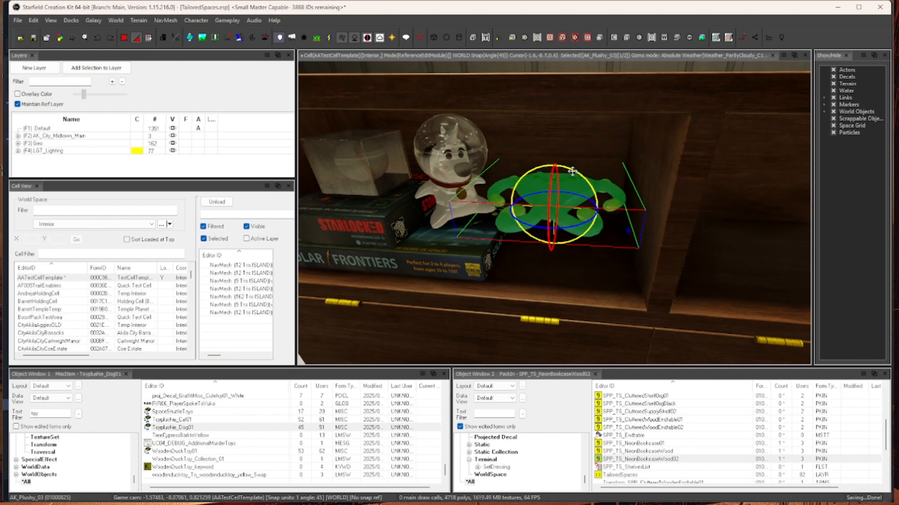
key(w)
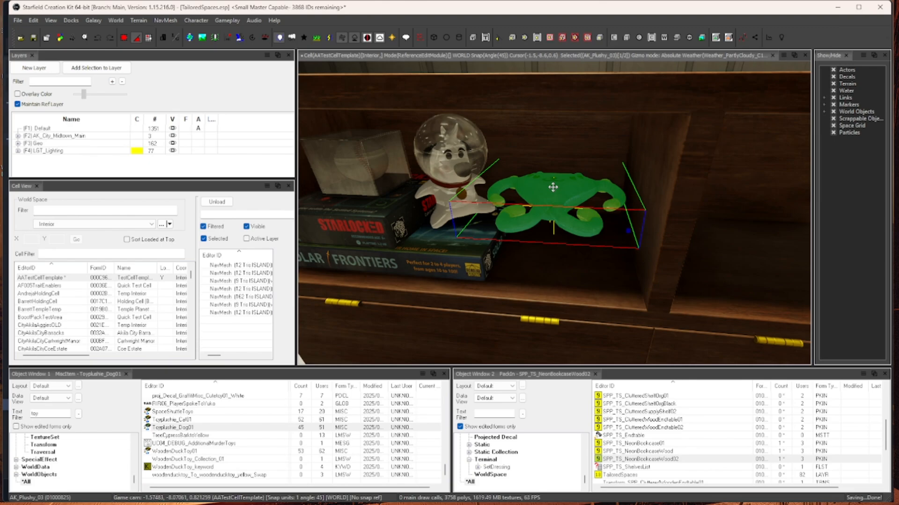
- Scale the tentacled plushie down and lay it on the shelf between the board games and the compartment's side wall
mouse_move(553, 187)
mouse_down()
mouse_move(552, 205)
mouse_move(553, 187)
mouse_up()
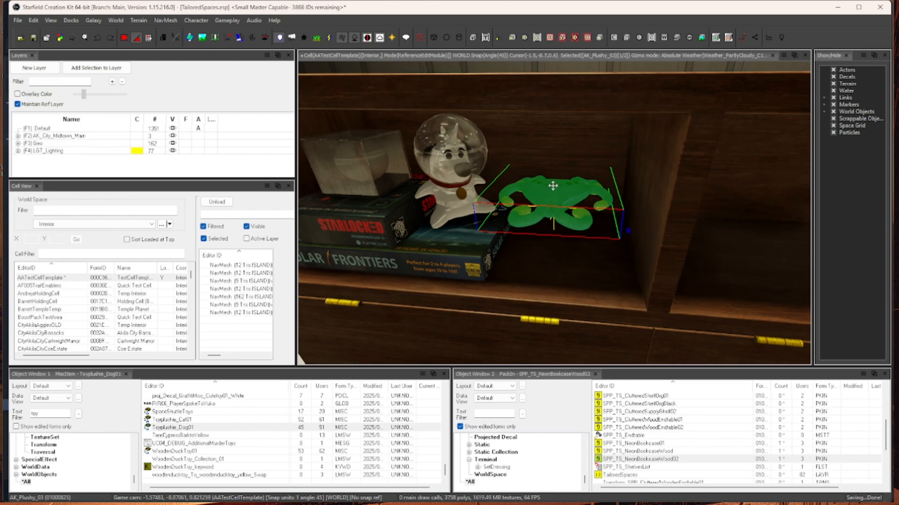
mouse_move(553, 186)
mouse_down()
mouse_move(632, 239)
mouse_move(567, 189)
mouse_up()
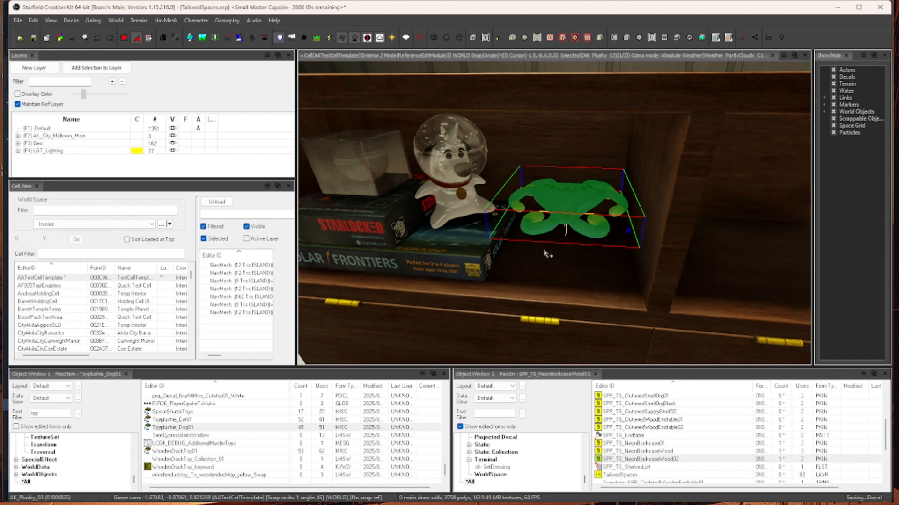
middle_drag(543, 247, 559, 224)
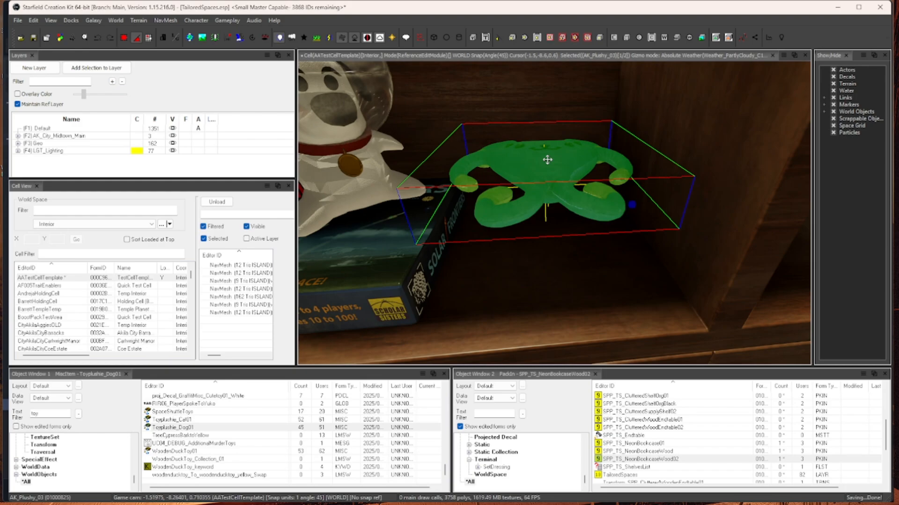
middle_drag(547, 160, 532, 161)
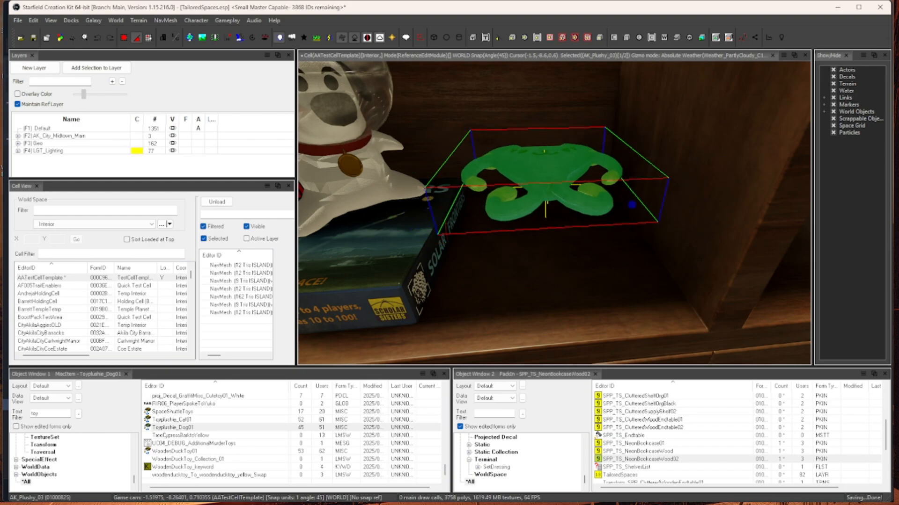
key(f)
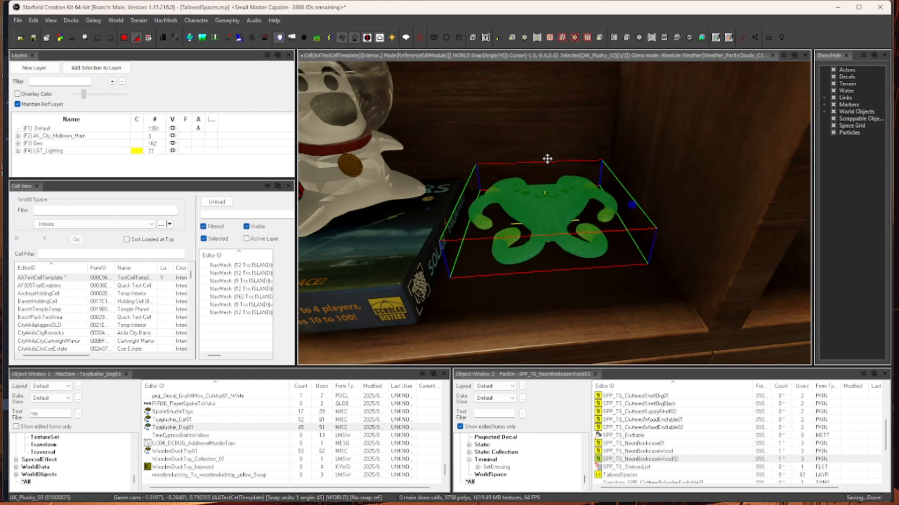
middle_drag(529, 213, 533, 218)
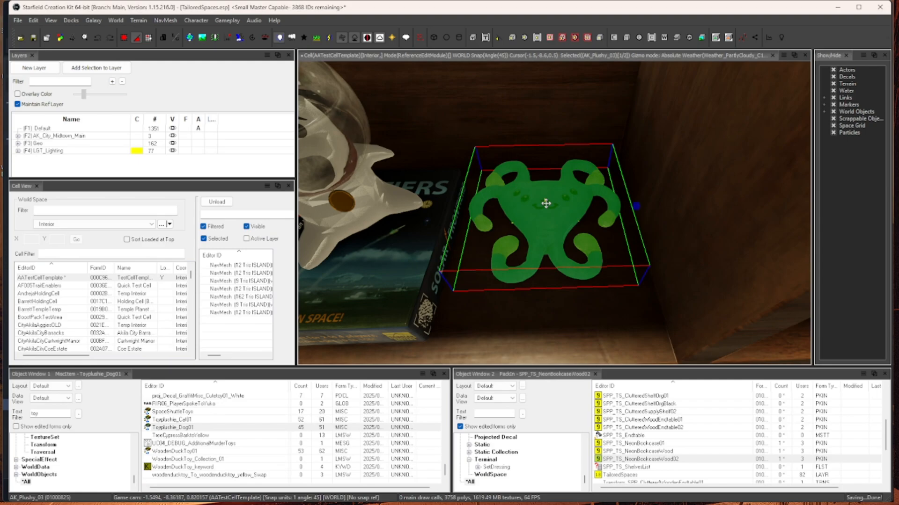
drag(545, 204, 543, 243)
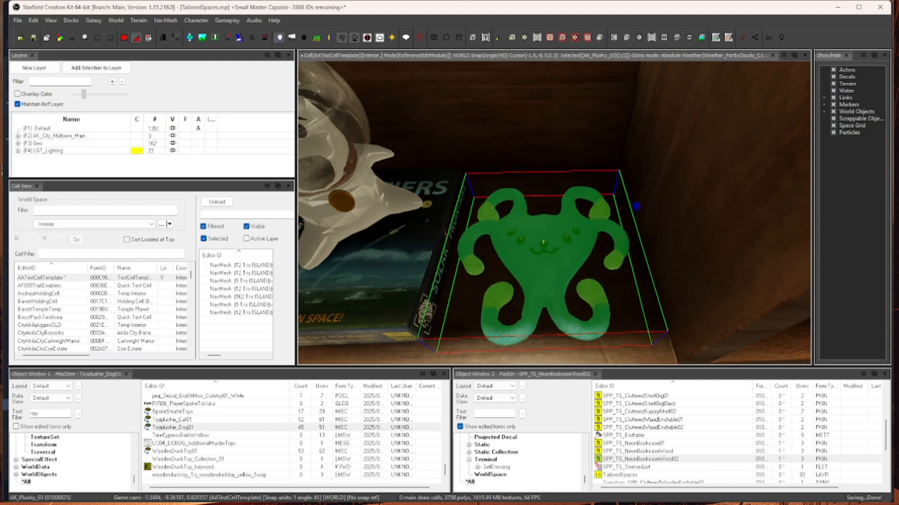
middle_drag(542, 242, 543, 239)
- Move the green beaked plushie across the floor to the other side of the plushie group, closer to the bookcase
key(grave)
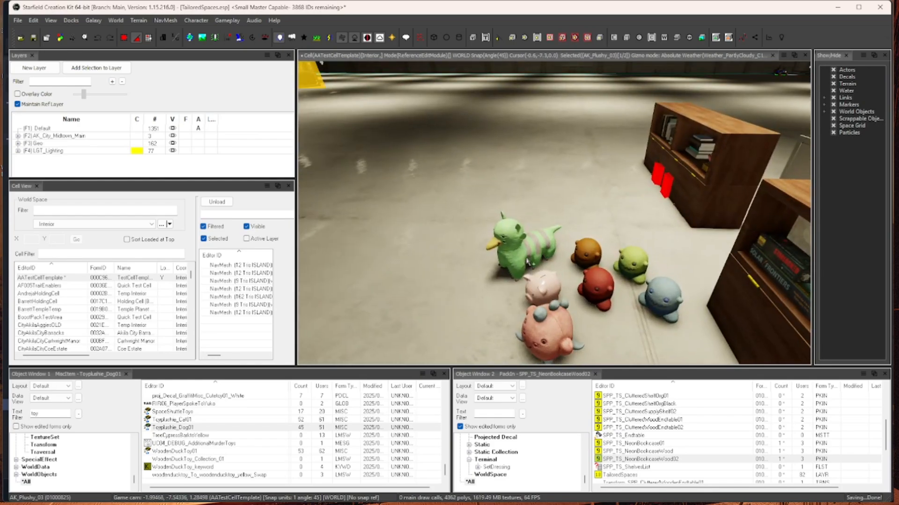
click(520, 248)
drag(521, 248, 655, 362)
scroll(584, 227, down, 3)
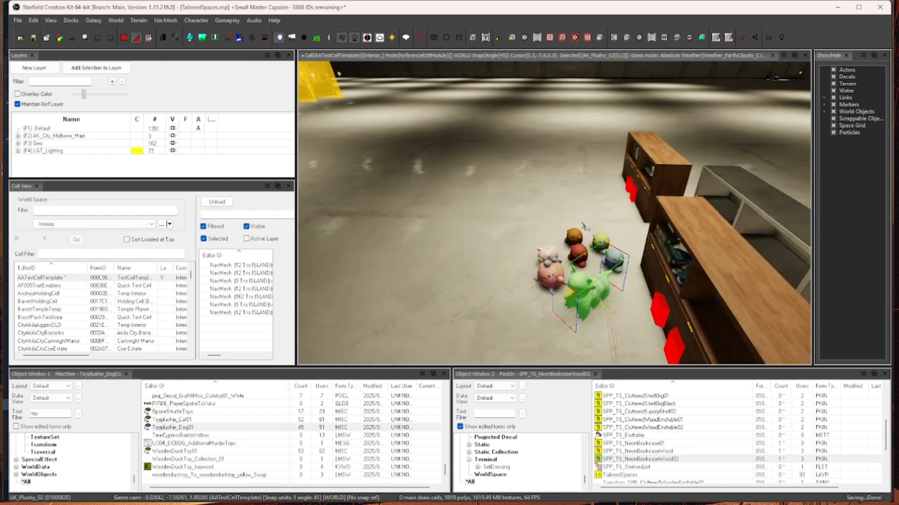
- Take the tentacled plushie back out of the bookcase and place it on the floor between the two wooden bookcases
right_drag(584, 226, 607, 226)
key(w)
key(w)
key(w)
click(592, 250)
drag(589, 249, 315, 262)
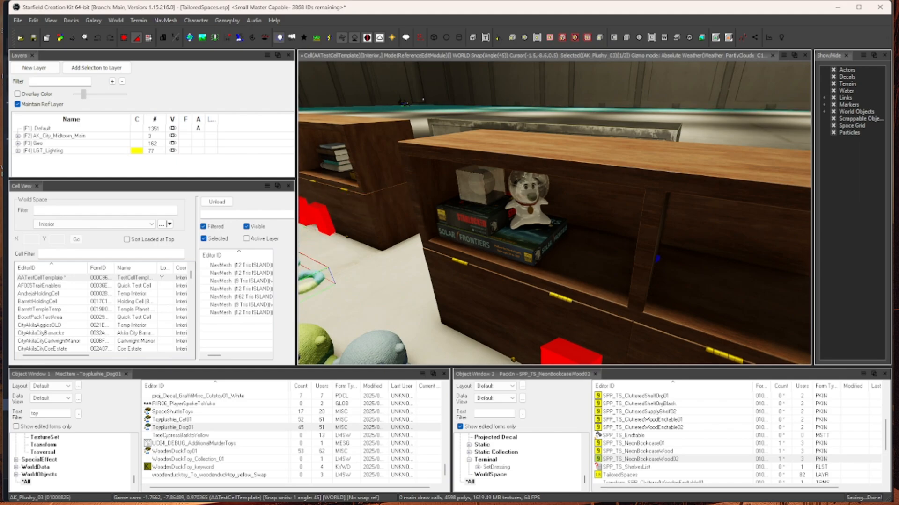
scroll(556, 217, down, 5)
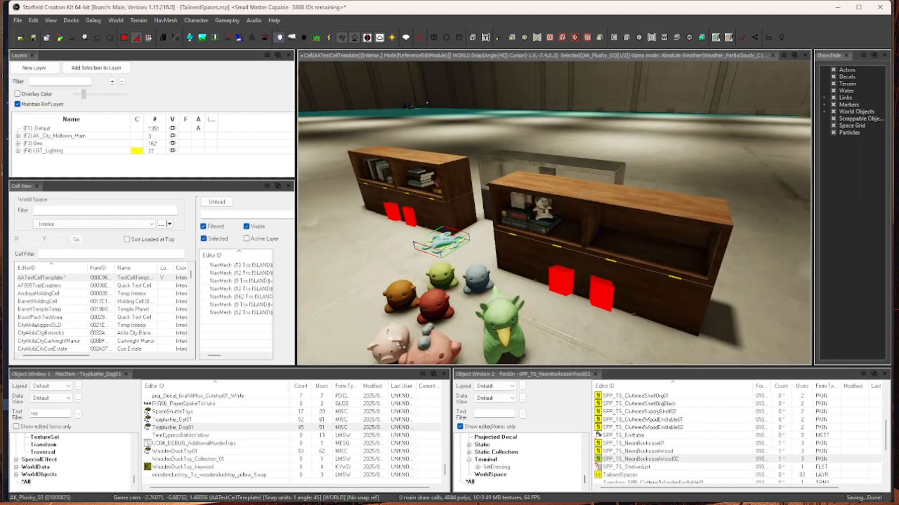
- Move the piggy bank from the floor into the bookcase compartment beside the stacked board games
drag(392, 341, 567, 217)
key(x)
key(y)
shift+middle_drag(566, 217, 627, 262)
scroll(575, 187, up, 3)
scroll(576, 234, up, 3)
scroll(575, 234, up, 3)
scroll(576, 234, down, 3)
shift+middle_drag(576, 234, 604, 215)
scroll(576, 215, up, 3)
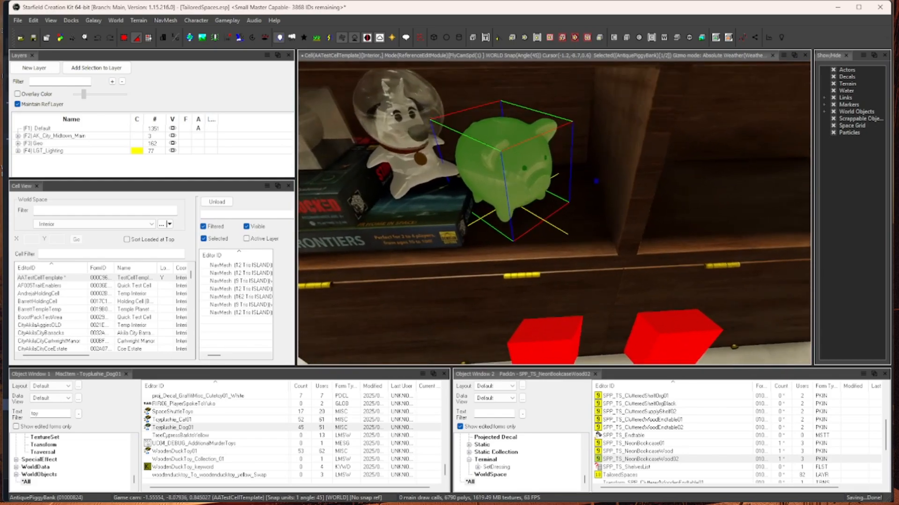
- Rotate the piggy bank to face out of the bookcase and position it between the board games and the compartment divider
key(w)
key(grave)
drag(523, 176, 583, 190)
right_drag(583, 190, 595, 190)
drag(572, 192, 553, 191)
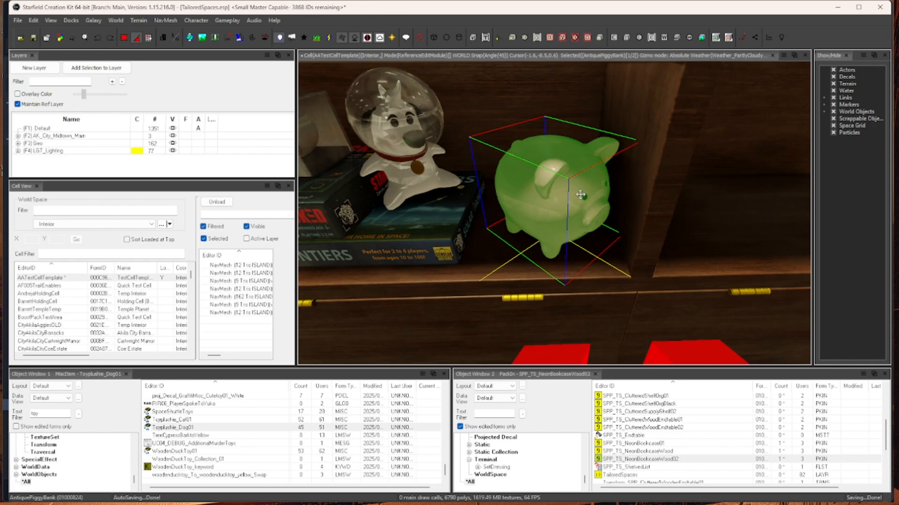
right_drag(580, 194, 580, 195)
mouse_move(572, 194)
mouse_down()
mouse_move(545, 179)
mouse_move(572, 184)
mouse_move(573, 203)
mouse_move(571, 186)
mouse_move(579, 186)
mouse_up()
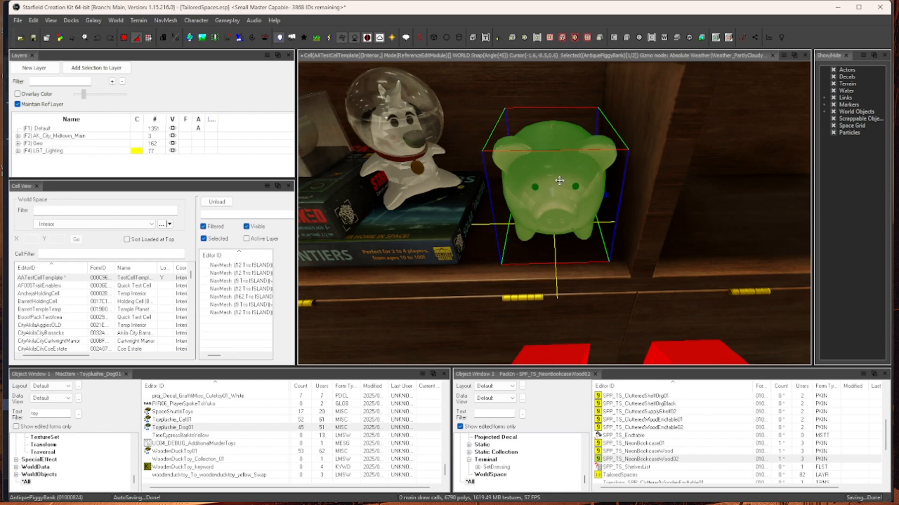
- Open the piggy bank's reference properties and shift its Y position to -8.5344 using a 0.001 increment
mouse_move(553, 176)
mouse_down()
mouse_move(602, 197)
mouse_move(584, 186)
mouse_move(530, 188)
mouse_move(572, 176)
mouse_move(554, 176)
mouse_up()
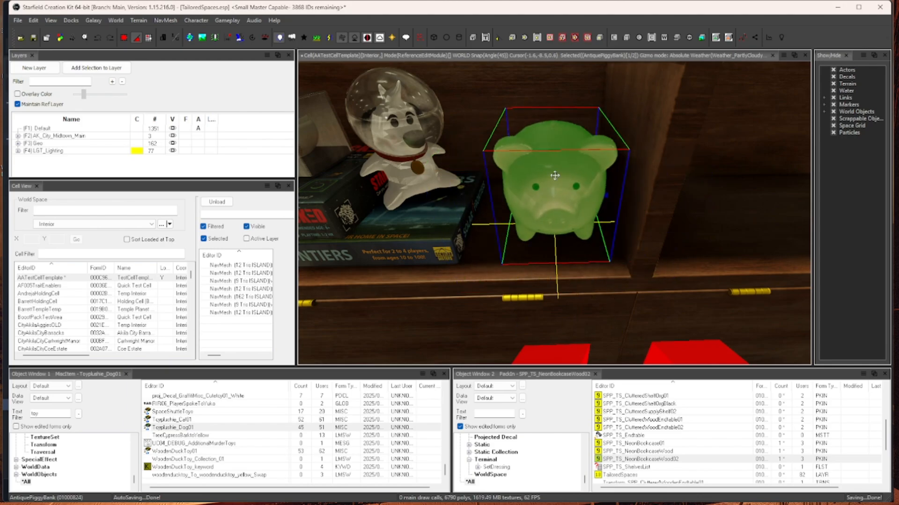
double_click(559, 175)
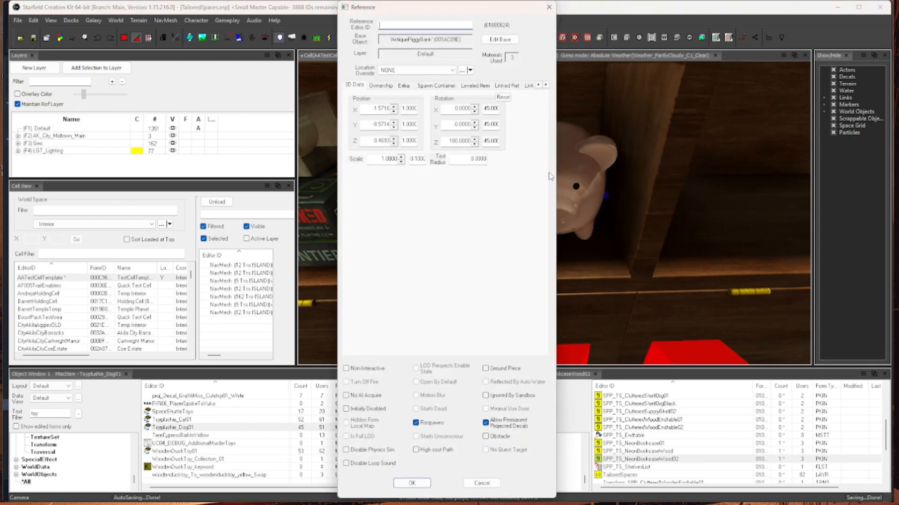
drag(496, 3, 208, 3)
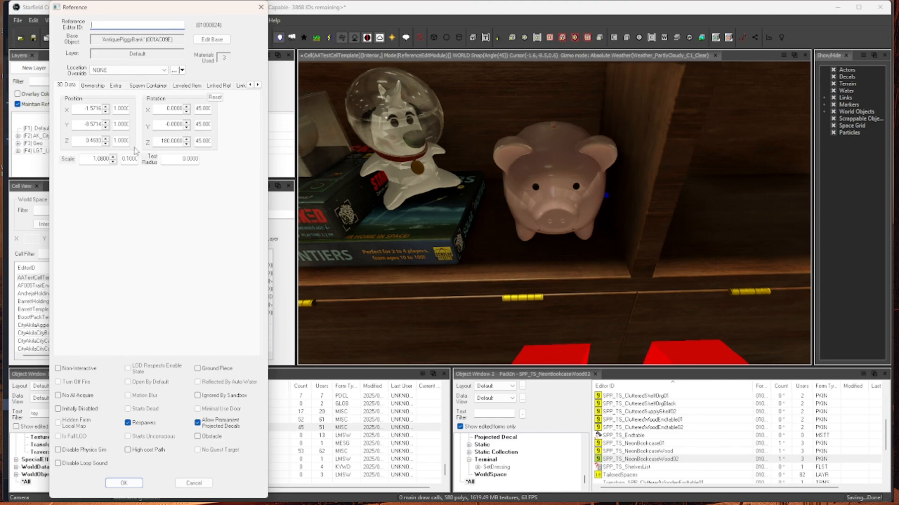
double_click(126, 124)
text(0)
click(107, 122)
click(108, 122)
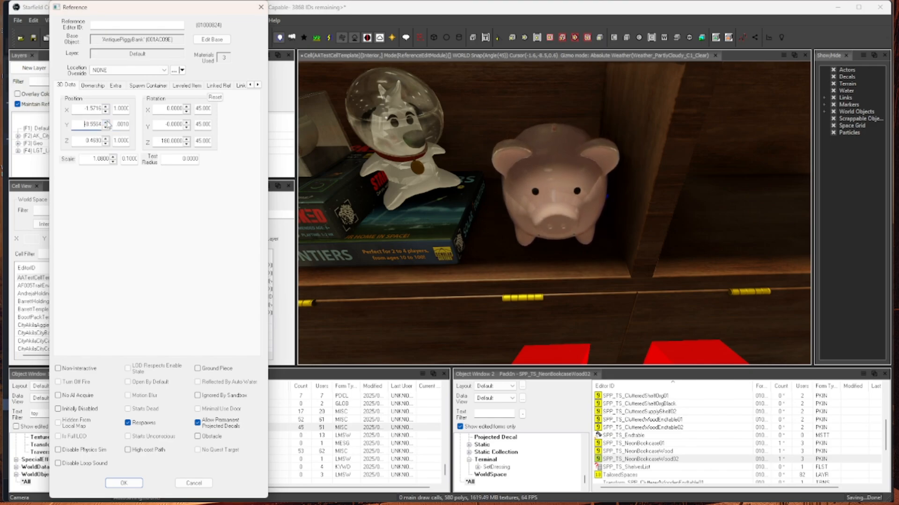
click(107, 122)
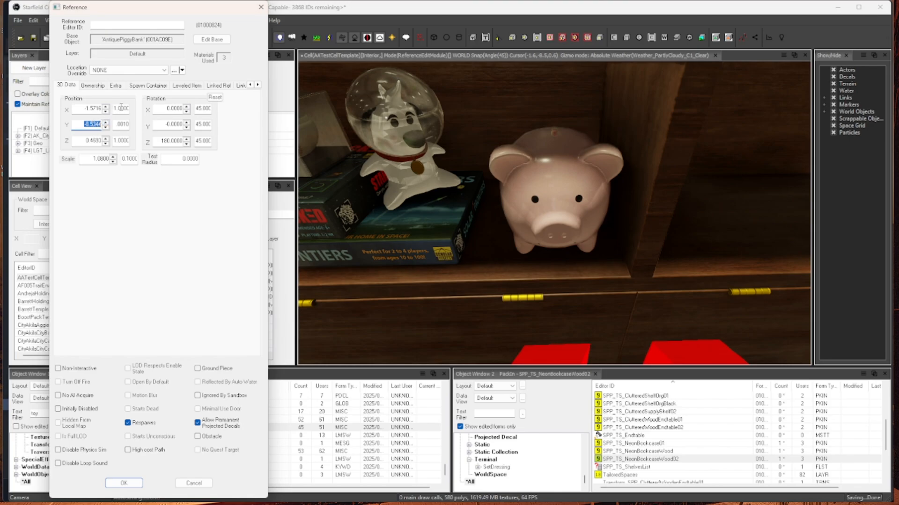
- Shift the piggy bank's X position to -1.5616 using a 0.01 increment
double_click(125, 110)
text(.0)
click(106, 107)
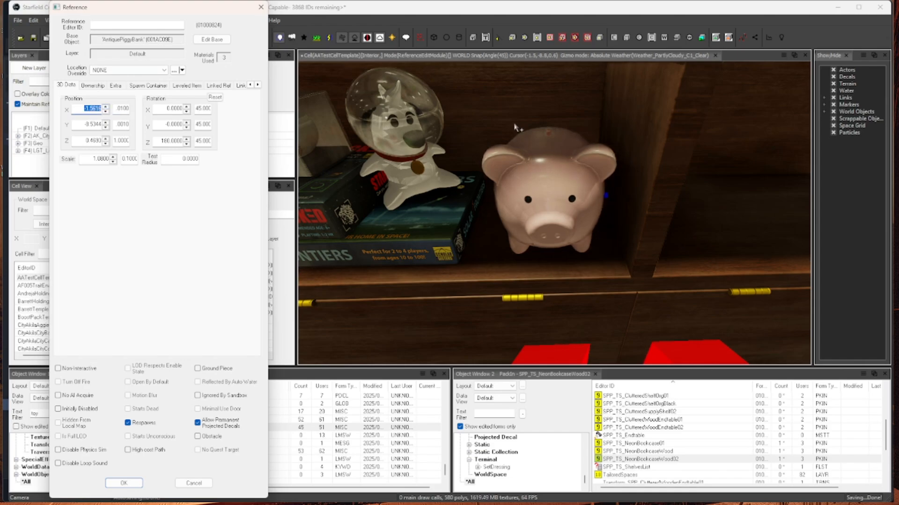
- Cut the blue tentacled plushie from the floor between the two wooden bookcases
scroll(519, 133, down, 5)
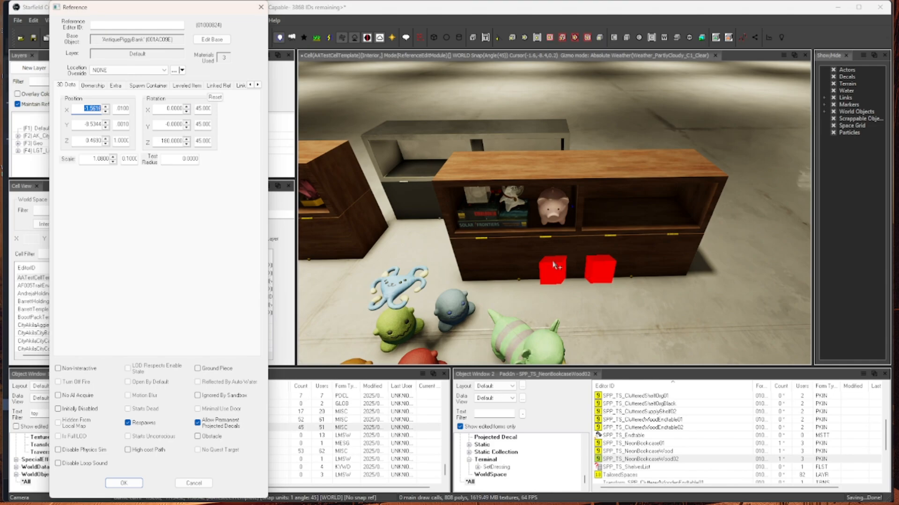
scroll(608, 232, down, 3)
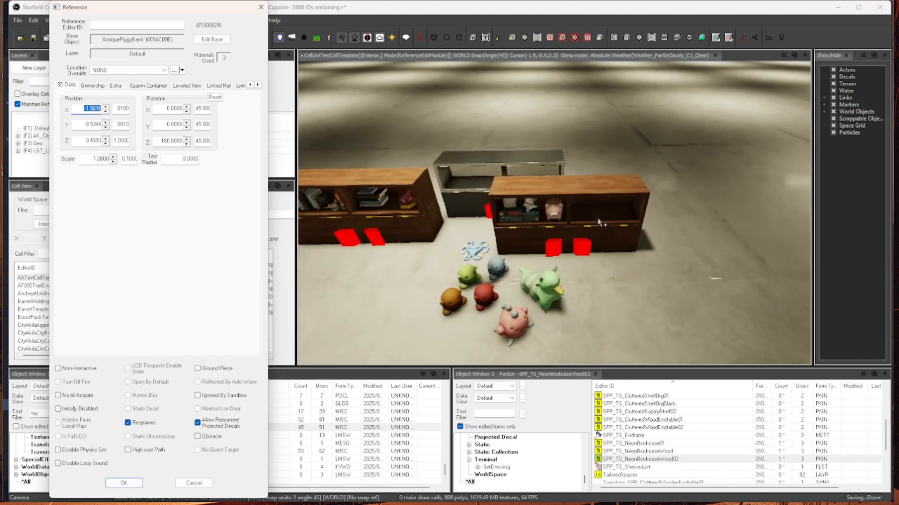
scroll(514, 246, up, 2)
scroll(520, 246, up, 3)
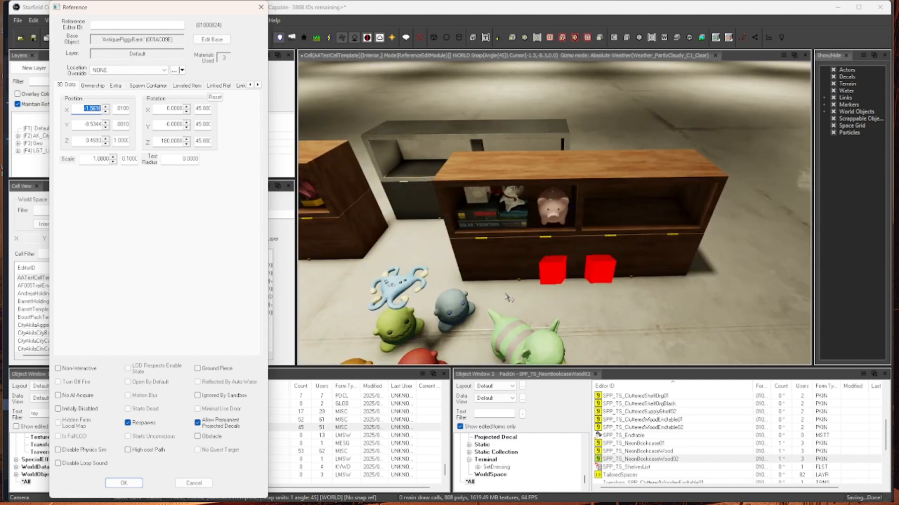
click(388, 284)
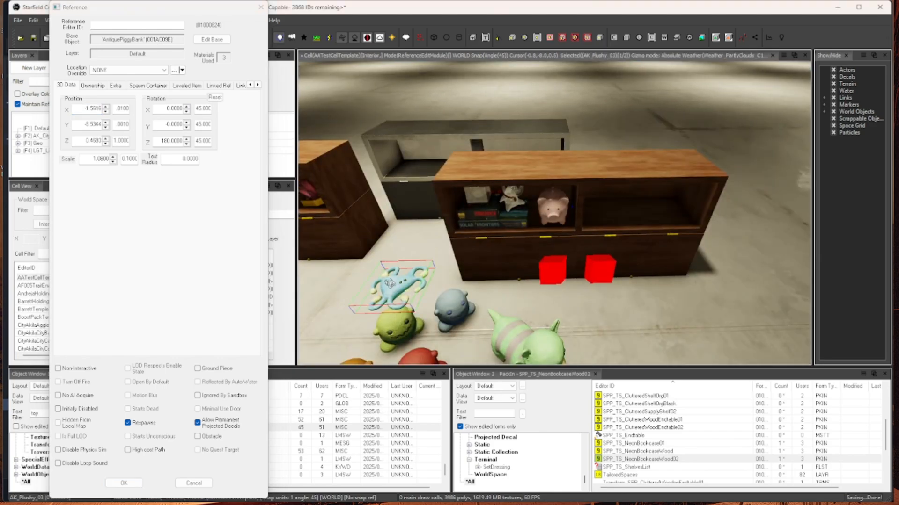
right_click(389, 283)
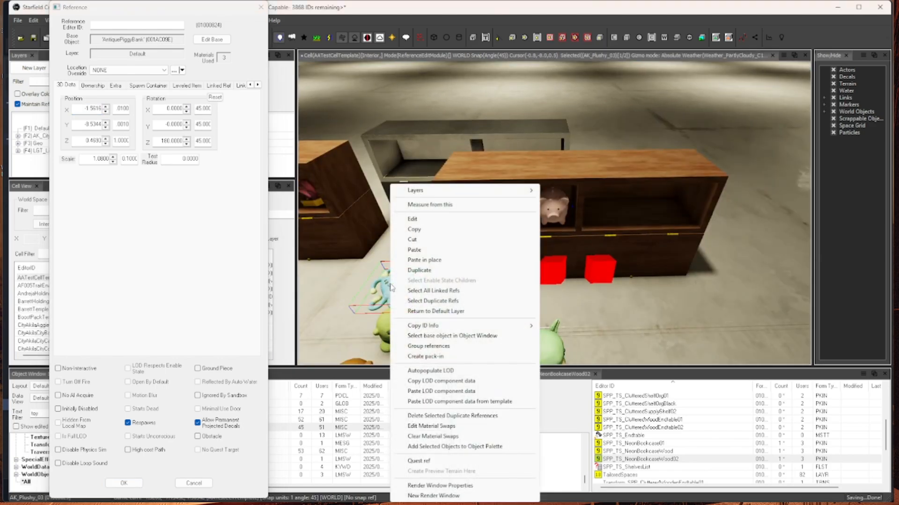
click(421, 241)
- Move the green beaked plushie away from the plushie group to the floor in front of the bookcase's empty compartment
scroll(421, 243, down, 4)
right_drag(421, 243, 510, 328)
key(w)
key(w)
key(w)
key(s)
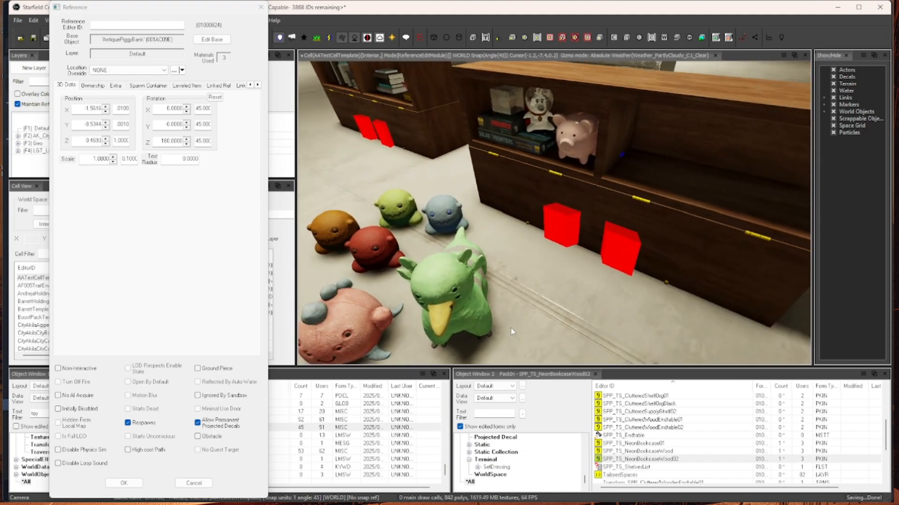
click(456, 294)
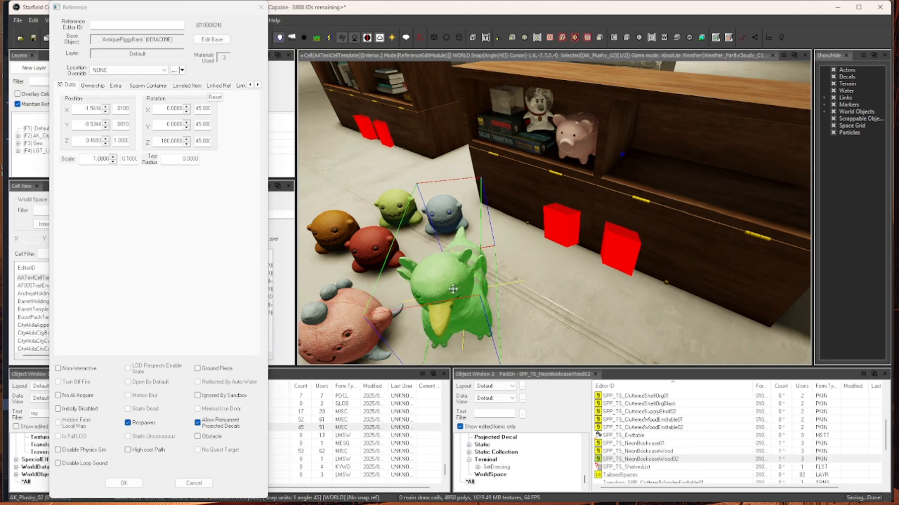
right_drag(457, 294, 435, 294)
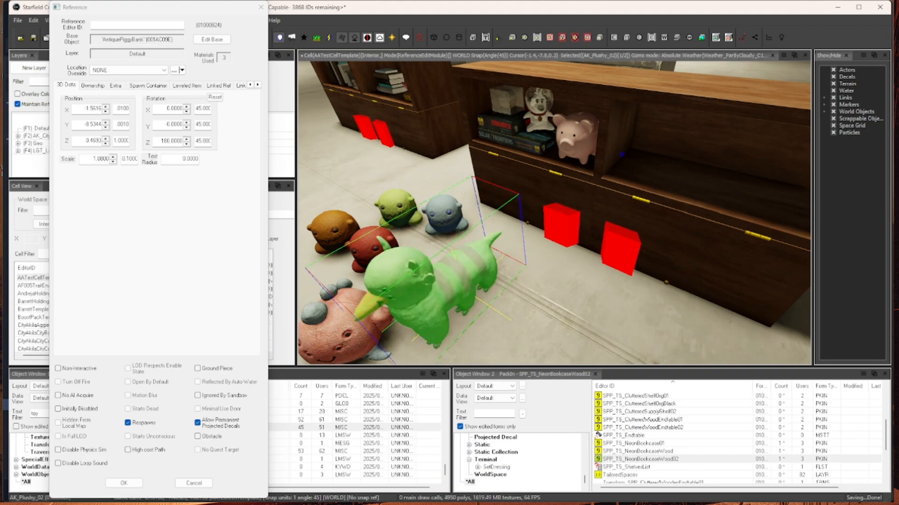
drag(443, 285, 623, 311)
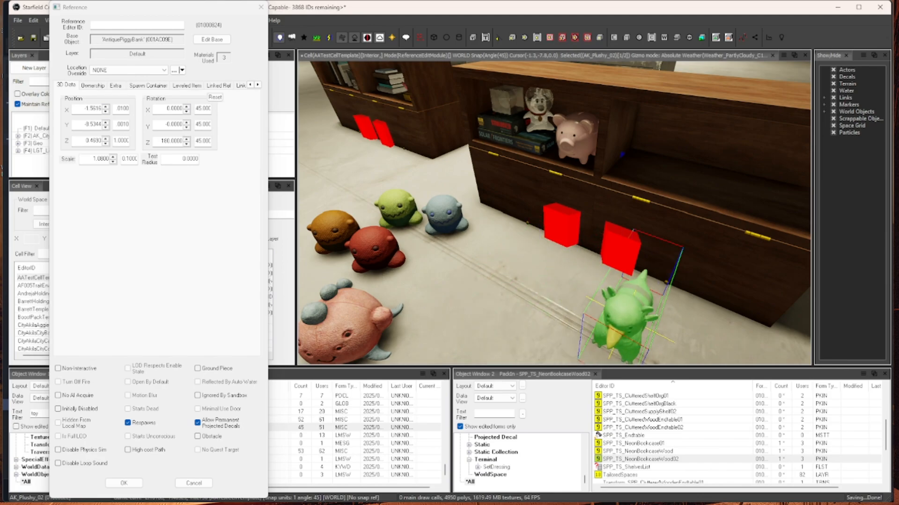
- Raise the green beaked plushie from the floor into the bookcase's empty compartment and adjust its height to the shelf
key(z)
drag(627, 316, 687, 151)
key(x)
key(y)
key(z)
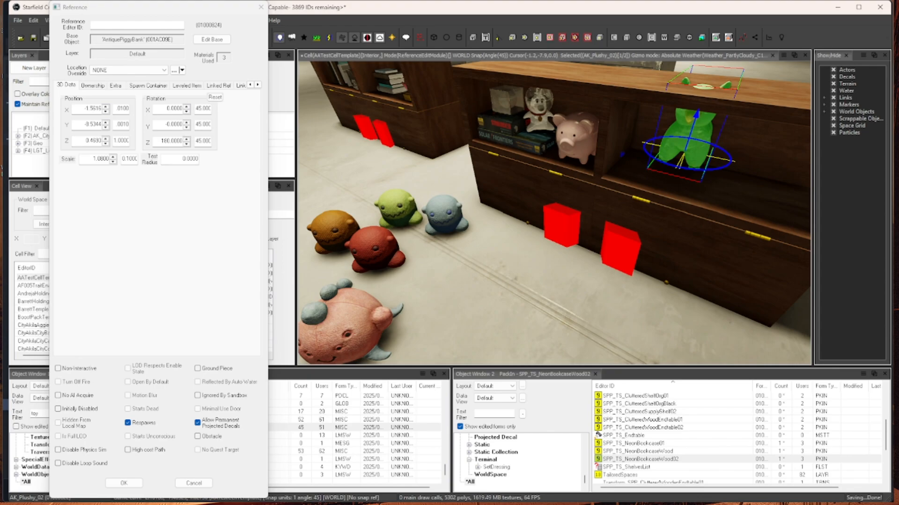
drag(711, 104, 708, 120)
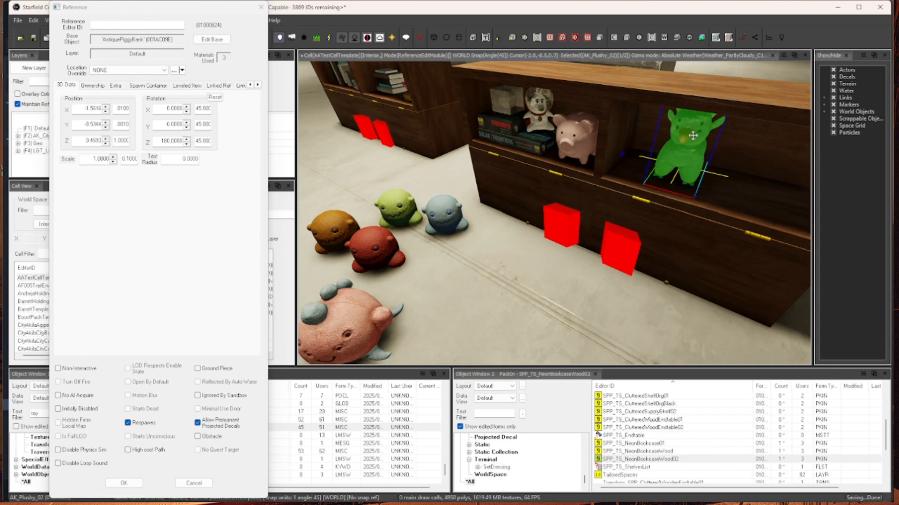
- Rotate the green beaked plushie and slide it along the shelf to the outer end of the compartment
right_drag(688, 140, 679, 141)
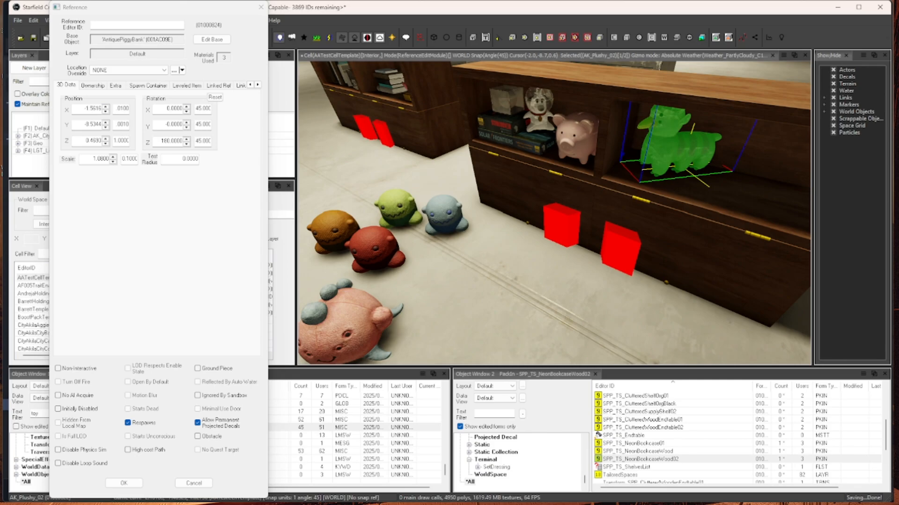
drag(679, 140, 709, 150)
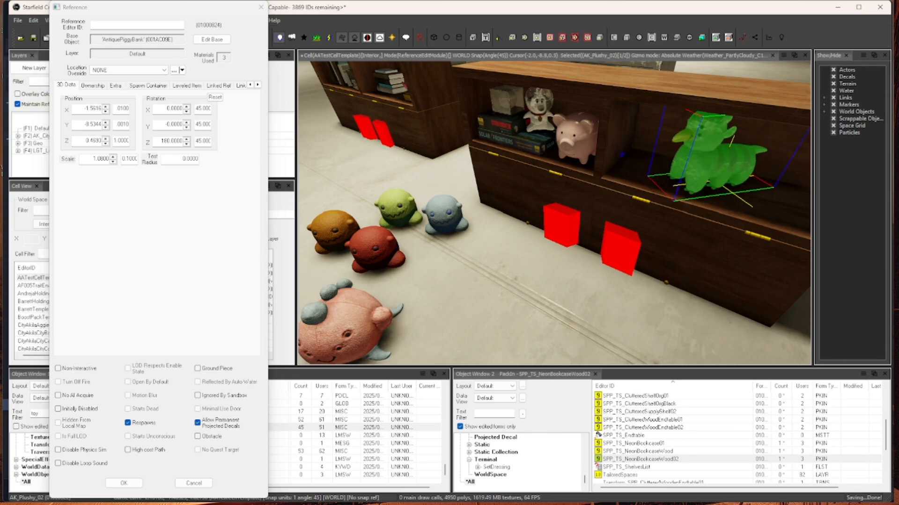
right_drag(709, 149, 717, 151)
drag(717, 152, 775, 179)
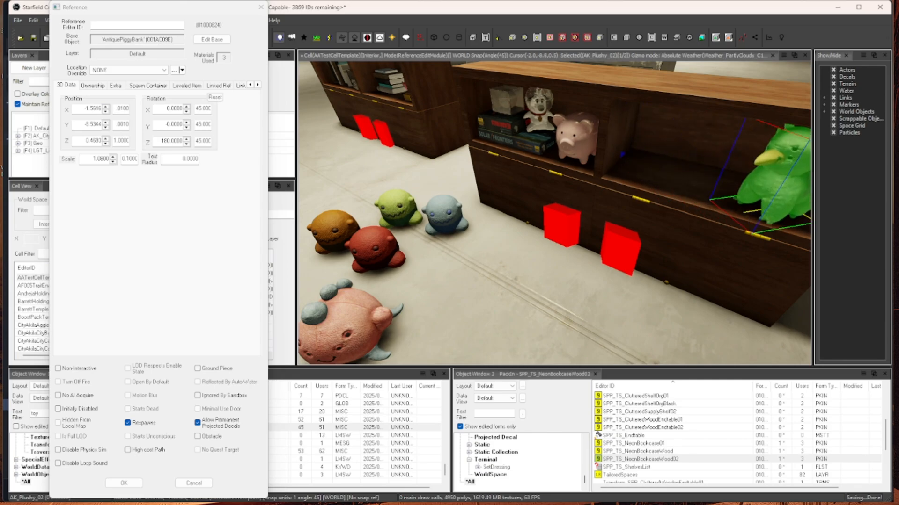
scroll(731, 204, down, 1)
scroll(732, 204, up, 1)
right_drag(733, 204, 819, 206)
key(z)
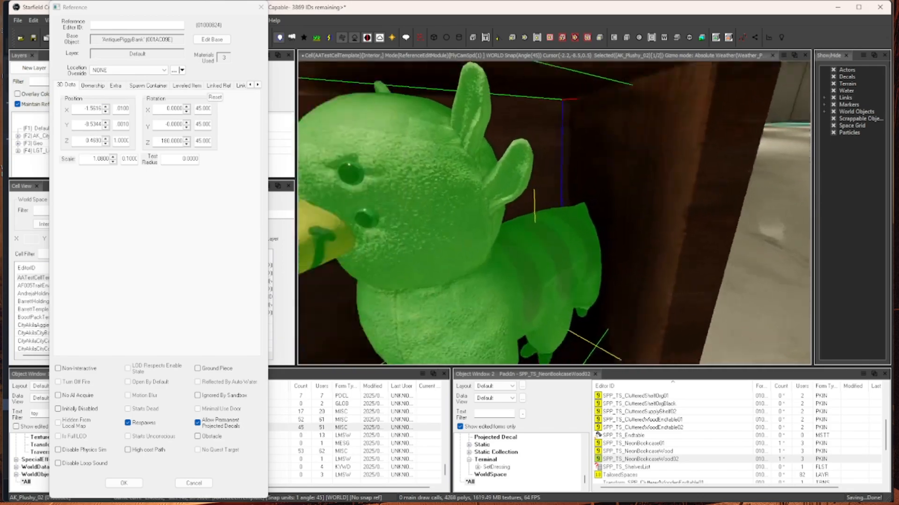
- Turn the green beaked plushie to face out of the bookcase beside the compartment's end panel
scroll(733, 205, down, 2)
scroll(733, 204, up, 2)
scroll(732, 205, down, 1)
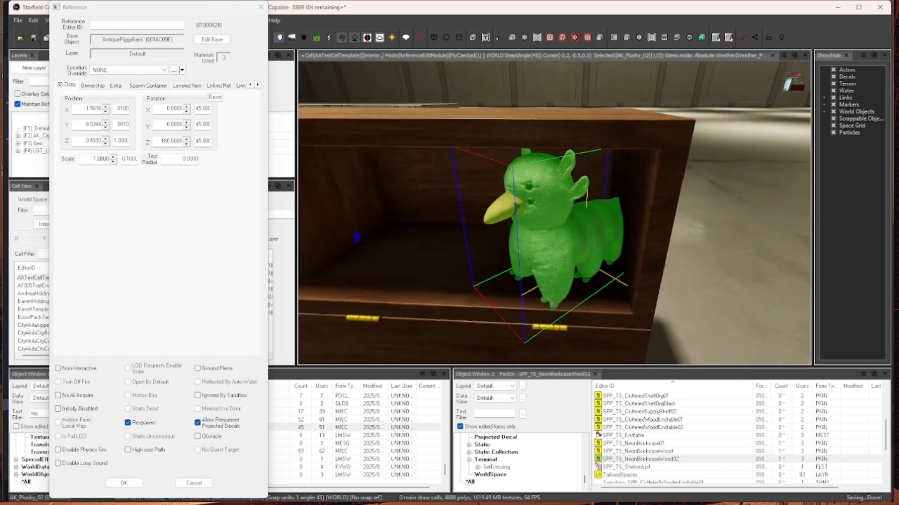
scroll(732, 205, up, 1)
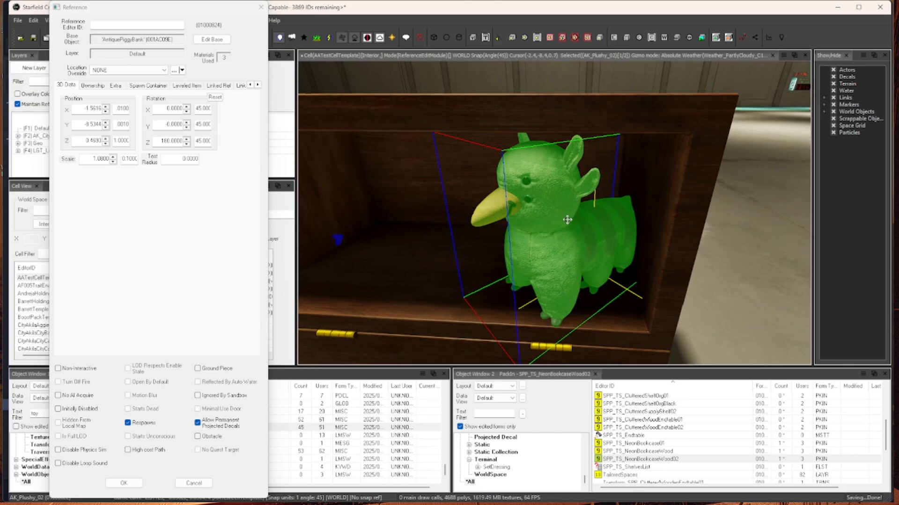
drag(567, 219, 573, 223)
right_drag(562, 220, 579, 242)
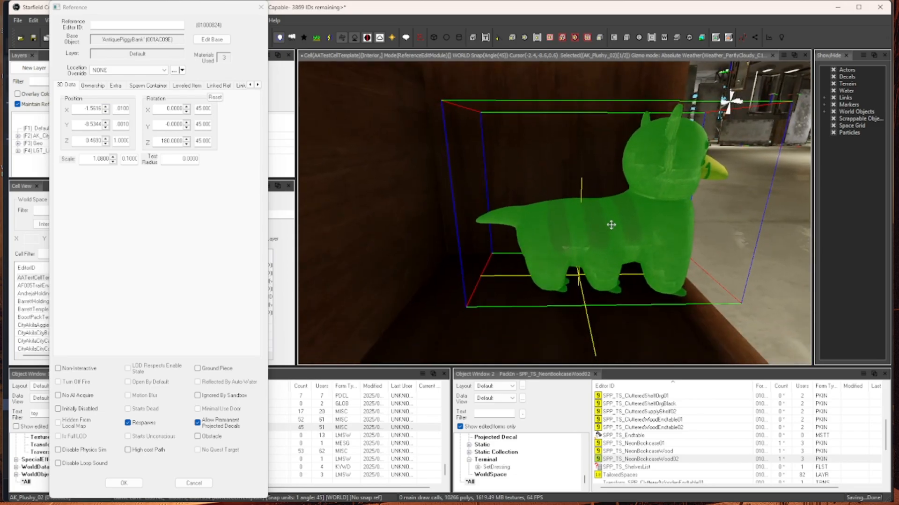
- Fine-tune the green beaked plushie's placement along Y, pushing it slightly deeper toward the compartment's back wall
right_drag(611, 224, 606, 223)
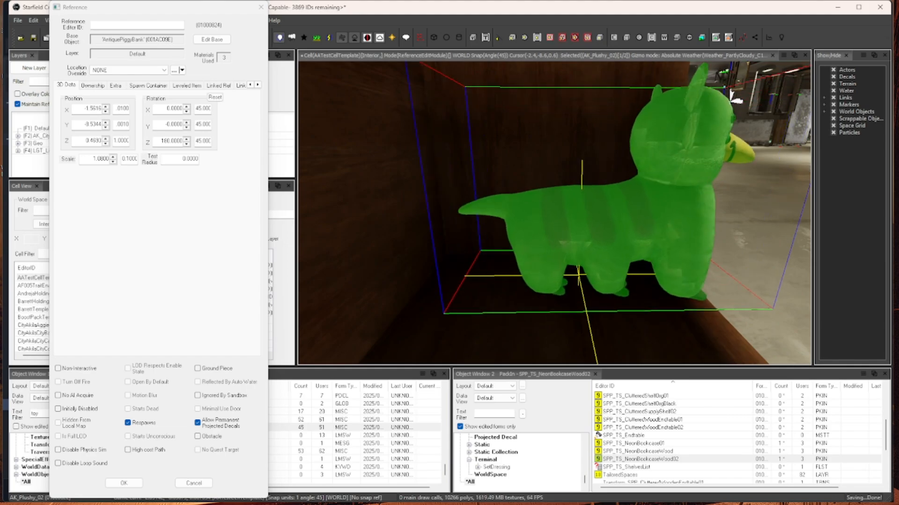
drag(606, 223, 611, 223)
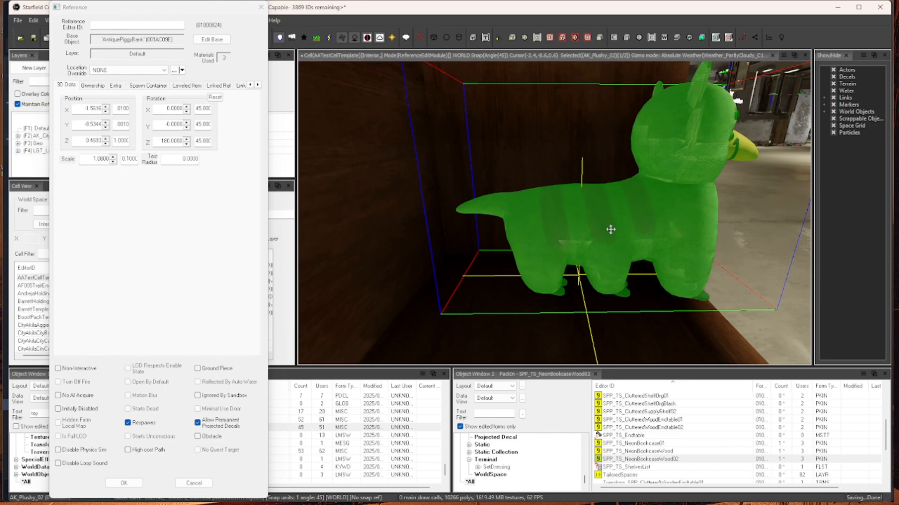
key(y)
mouse_move(634, 231)
middle_down()
mouse_move(595, 231)
mouse_move(621, 231)
middle_up()
mouse_move(620, 231)
mouse_down()
mouse_move(585, 230)
mouse_move(603, 231)
mouse_up()
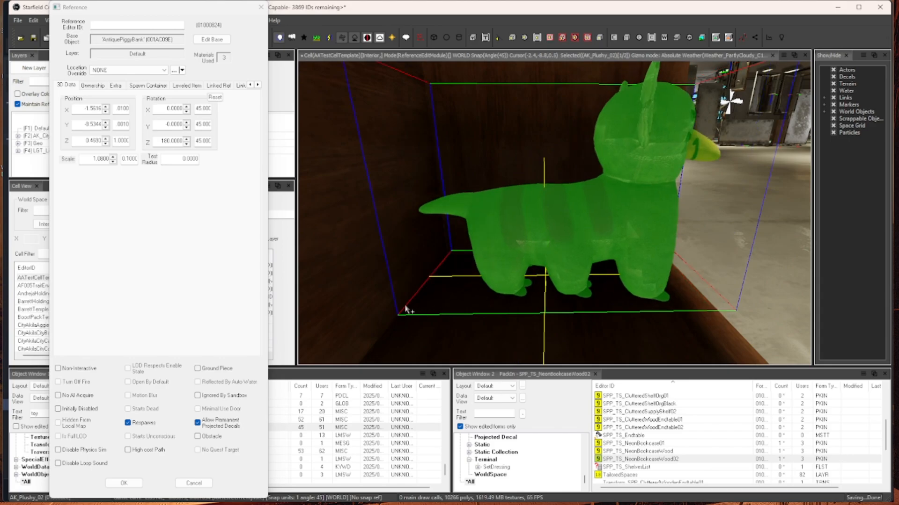
mouse_move(544, 232)
middle_down()
mouse_move(468, 255)
mouse_move(546, 235)
middle_up()
scroll(547, 237, down, 5)
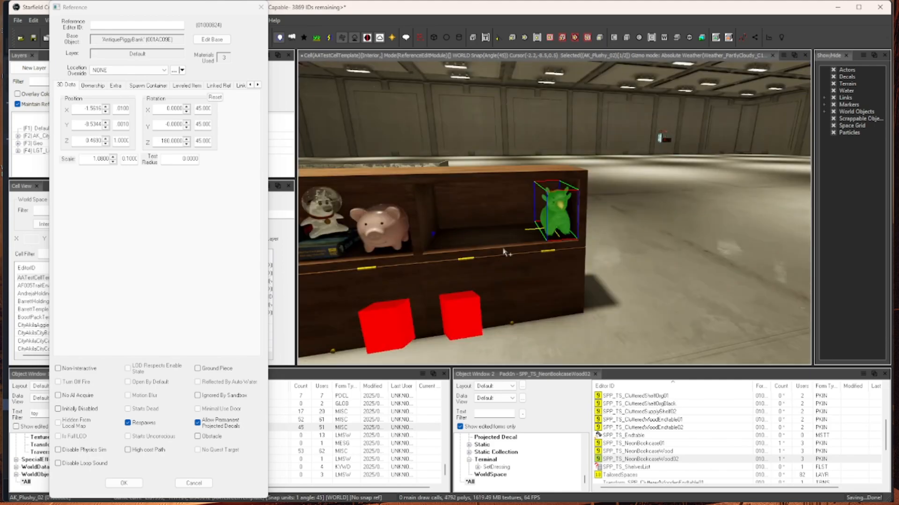
scroll(511, 265, up, 5)
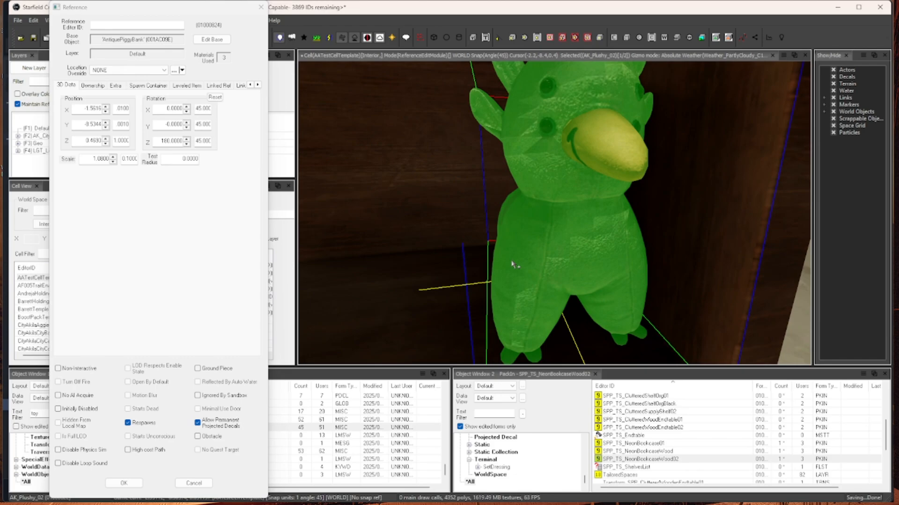
scroll(512, 264, down, 5)
scroll(512, 265, down, 3)
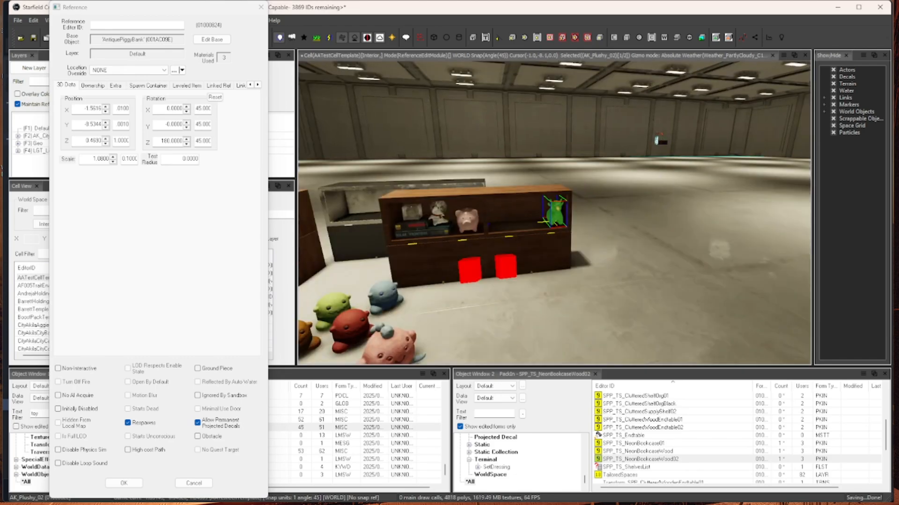
- Move the pink knobbed plushie across the floor to in front of the bookcase holding the piggy bank
middle_drag(512, 265, 599, 201)
click(373, 318)
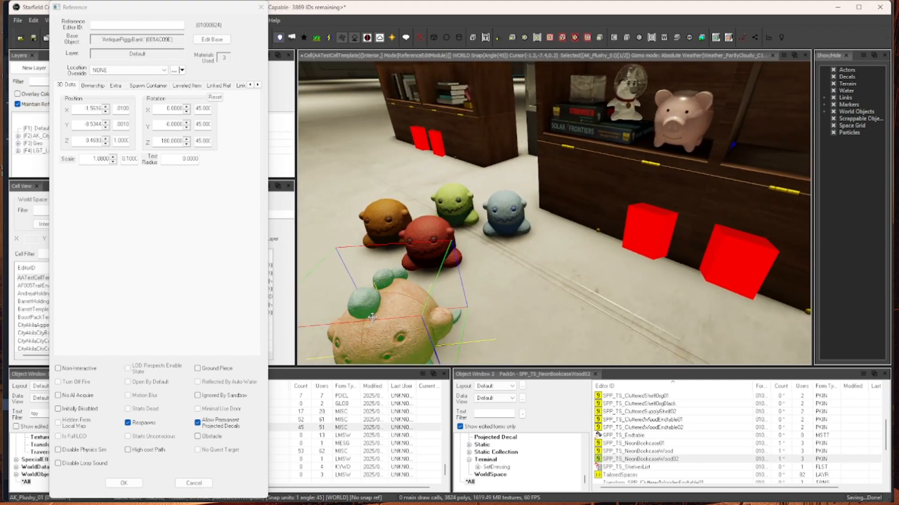
drag(383, 315, 691, 269)
scroll(691, 269, down, 4)
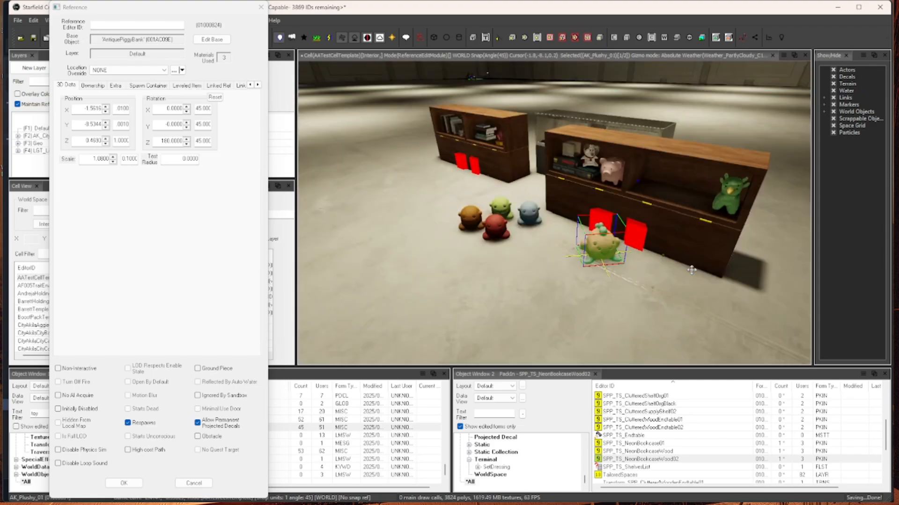
middle_drag(601, 241, 470, 262)
scroll(470, 262, up, 4)
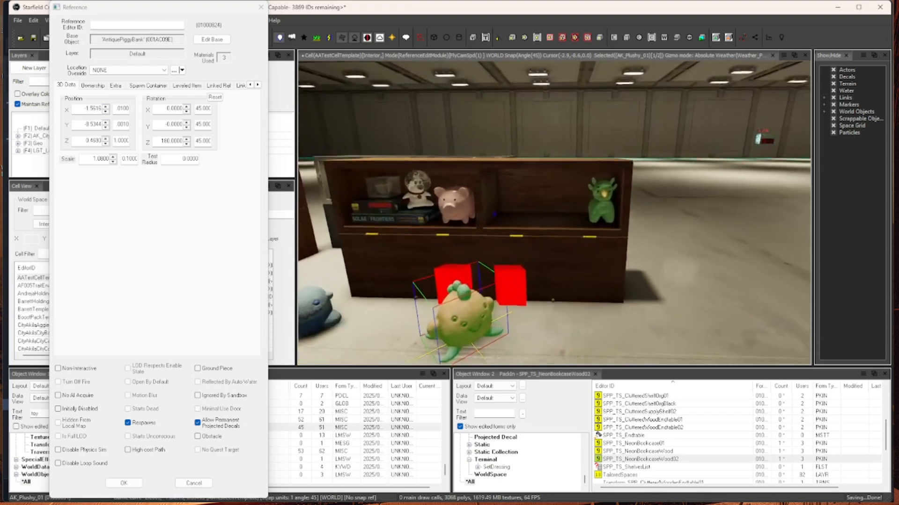
- Raise the AK_Plushy_01 toy from the floor to about shelf height in front of the toy bookcase
middle_drag(693, 300, 772, 283)
mouse_move(520, 284)
right_down()
mouse_move(553, 283)
mouse_move(531, 295)
right_up()
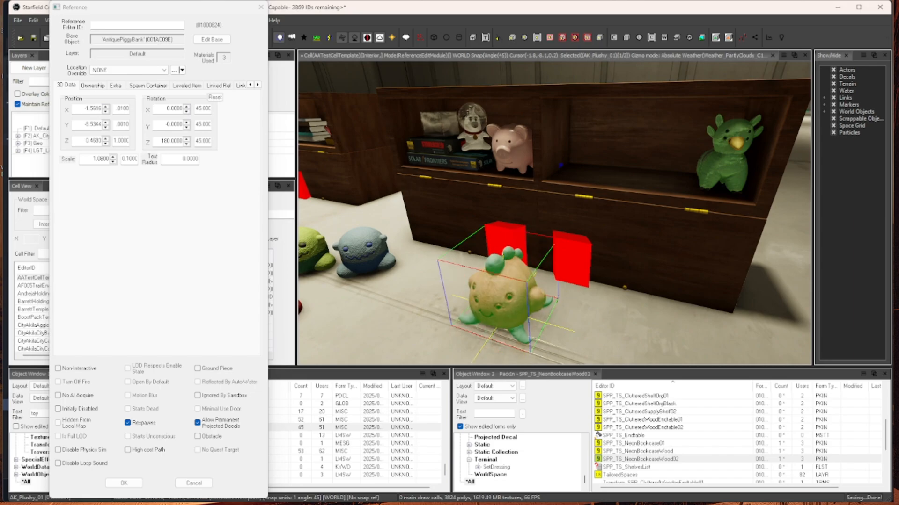
drag(519, 283, 519, 122)
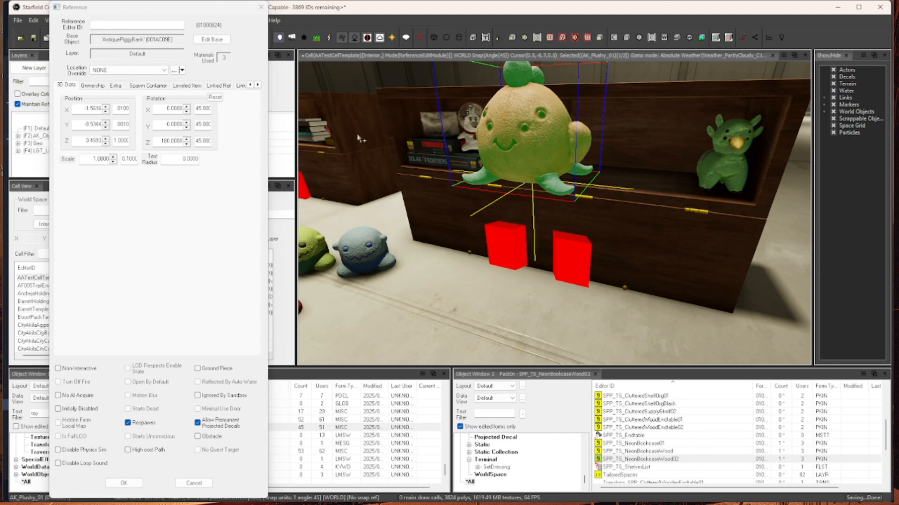
key(Delete)
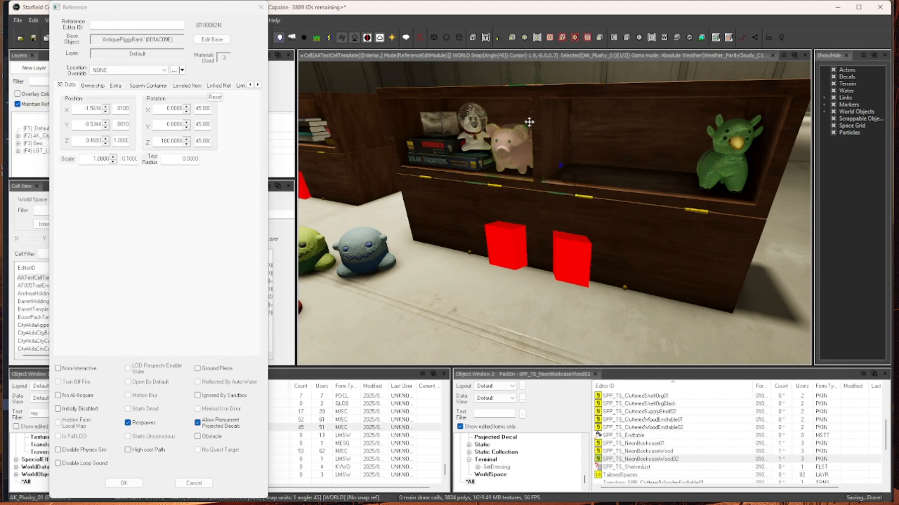
- Match the plushy to the piggy bank's depth and height by setting its Z position to 0.4693 and Y to -8.5344
double_click(529, 122)
drag(459, 9, 250, 12)
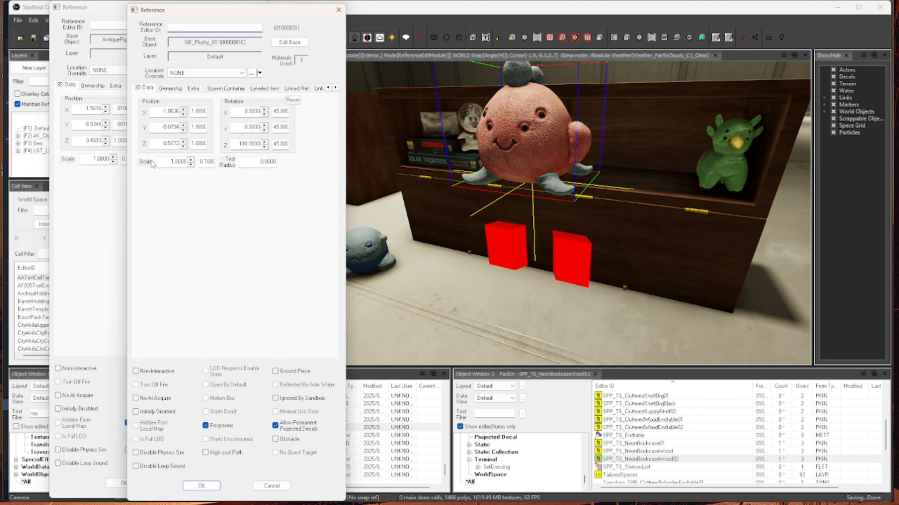
drag(180, 143, 173, 142)
text(4693)
click(201, 127)
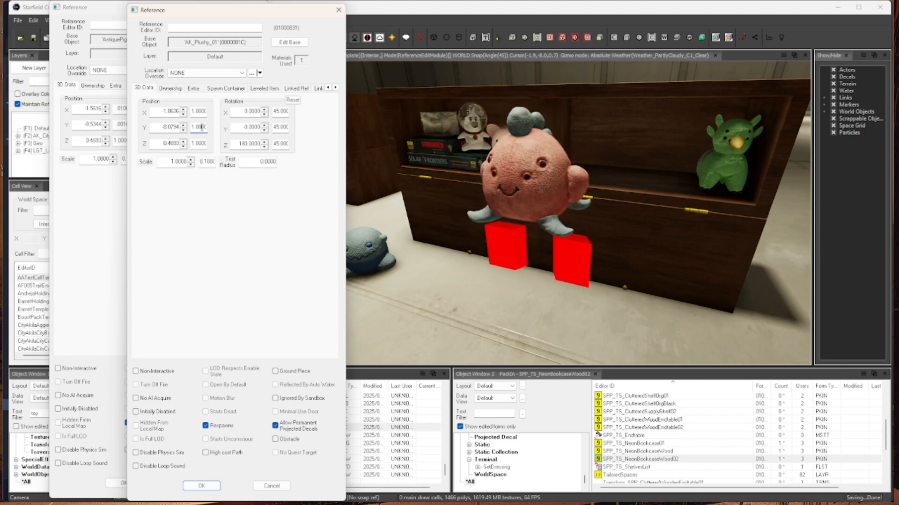
click(527, 184)
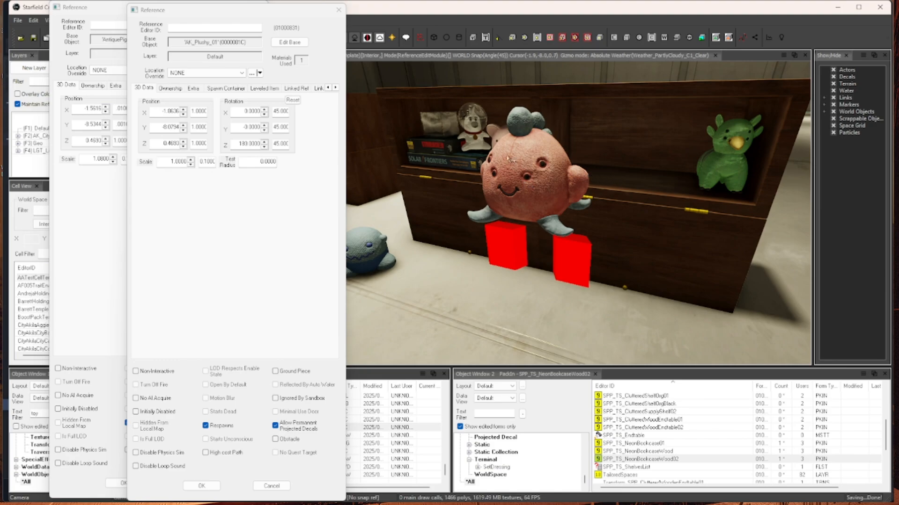
drag(222, 18, 258, 14)
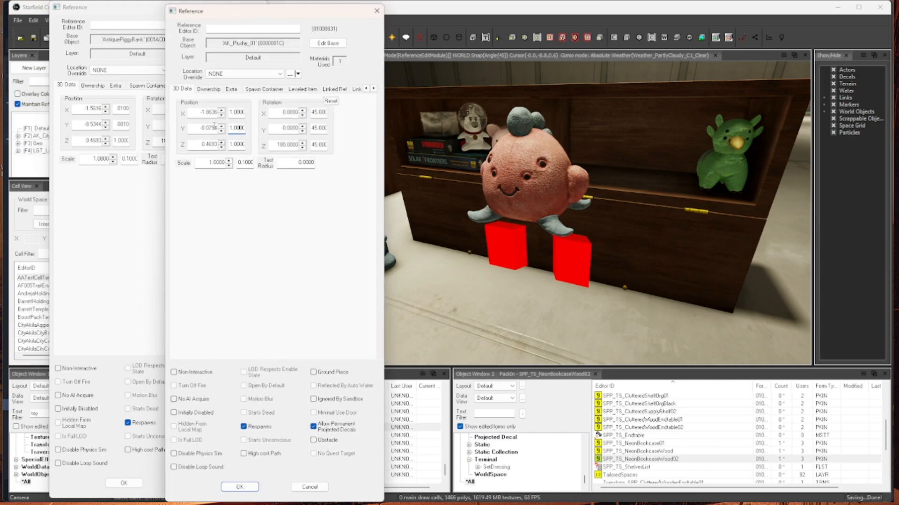
click(216, 127)
text(5344)
- Nudge the plushy's X position in fine increments to -1.8906 and accept both open reference dialogs
click(236, 112)
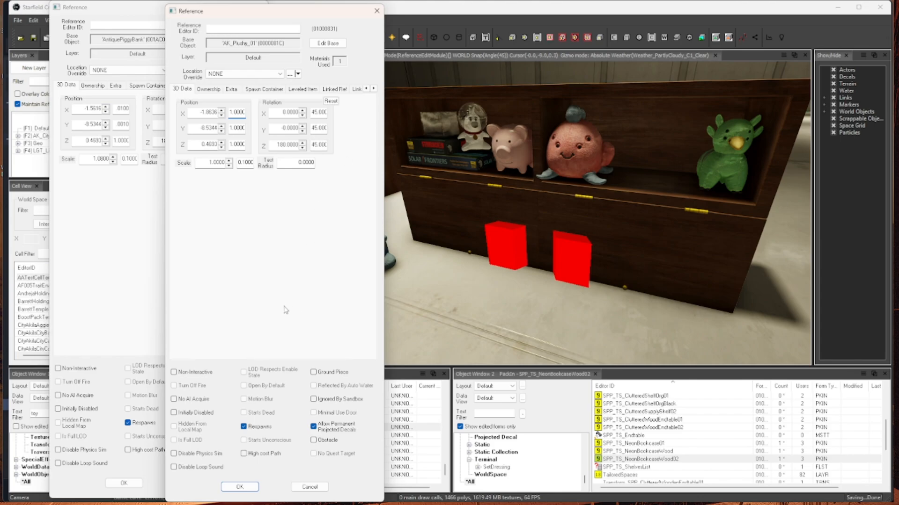
double_click(237, 112)
text(0)
click(220, 115)
click(221, 115)
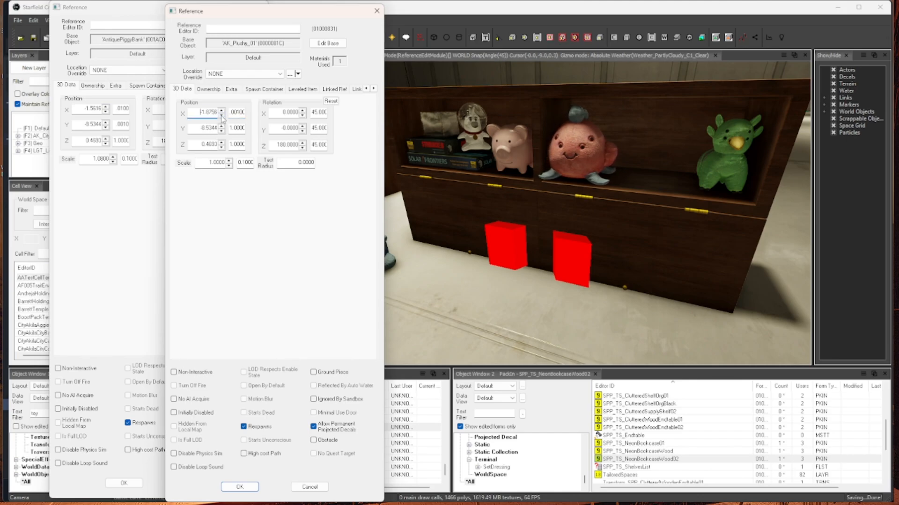
click(222, 115)
click(221, 116)
click(221, 115)
click(221, 116)
click(221, 116)
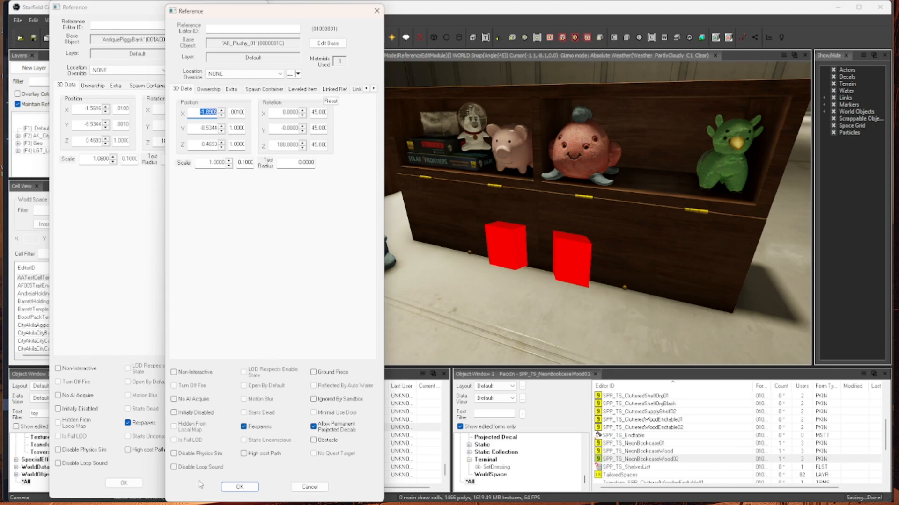
click(240, 486)
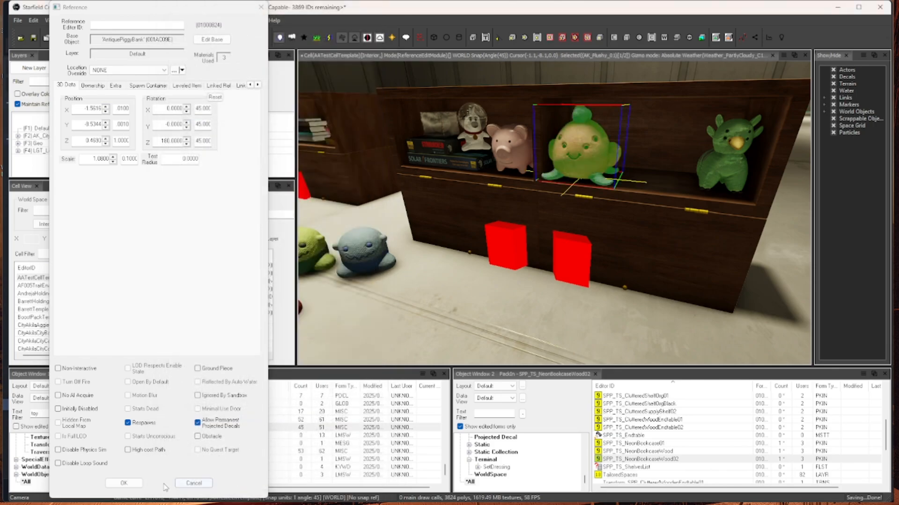
click(124, 485)
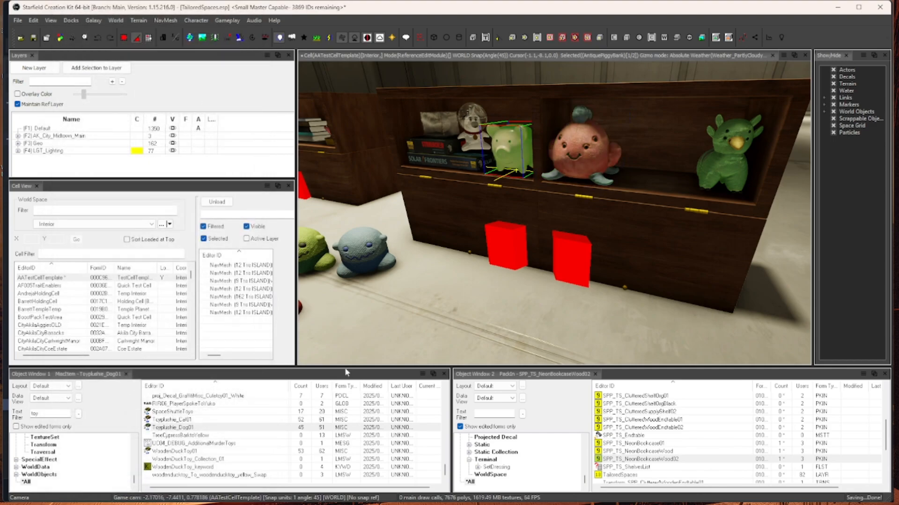
- Move the red Desktop_CuteToy01c toy across the floor to the front of the toy bookcase, beside the red markers
scroll(393, 286, down, 3)
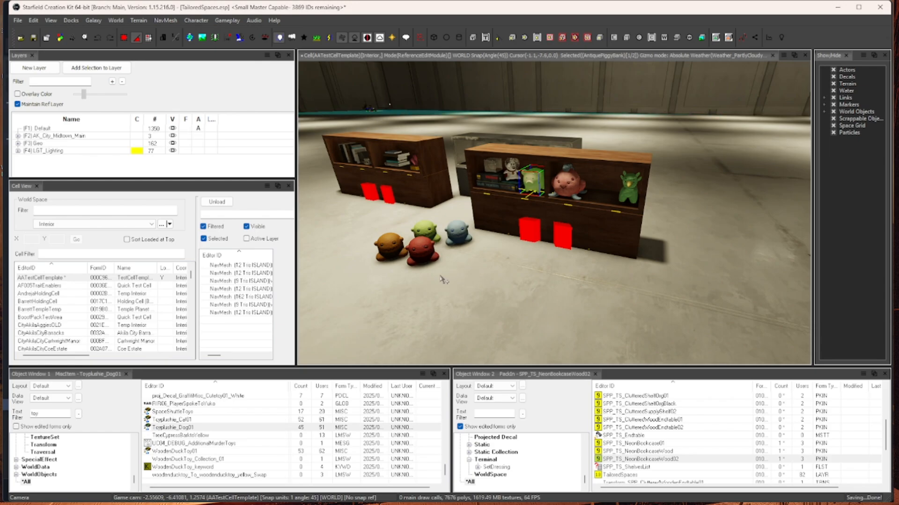
click(417, 249)
drag(417, 249, 562, 263)
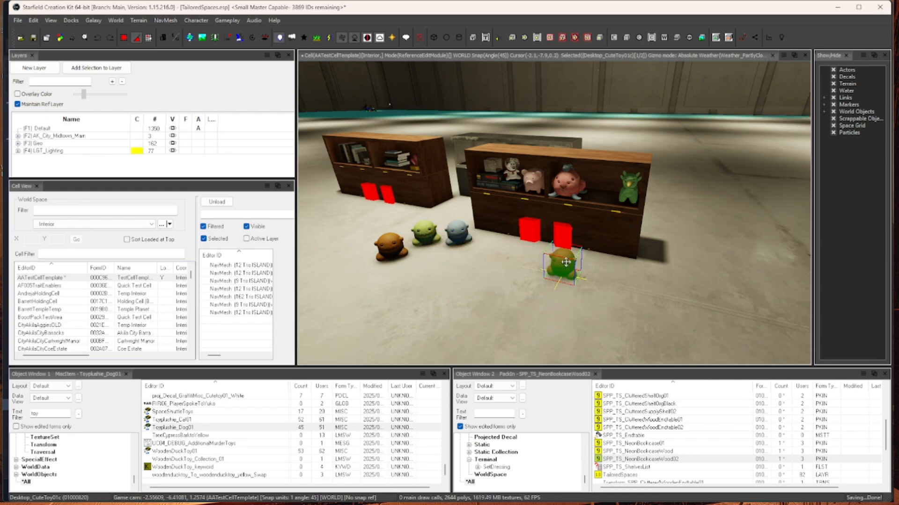
shift+middle_drag(562, 264, 589, 246)
right_drag(563, 263, 575, 305)
key(w)
key(w)
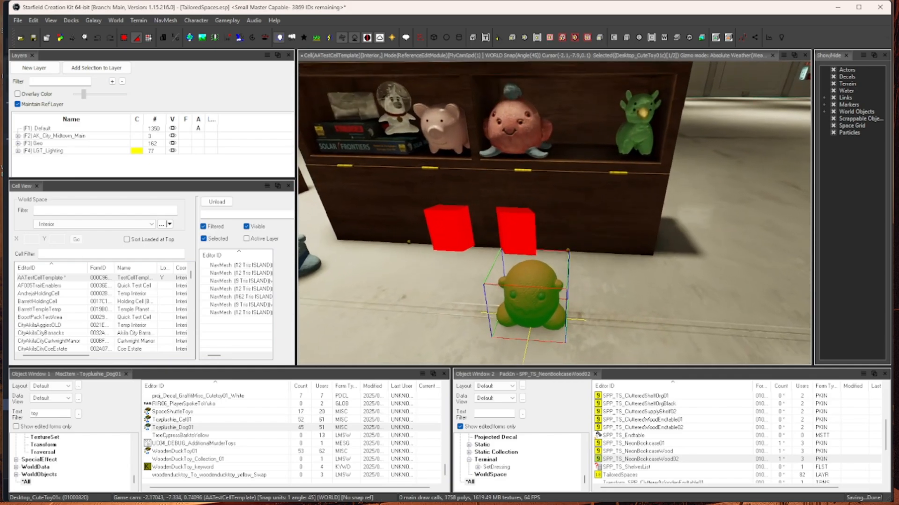
drag(527, 289, 572, 239)
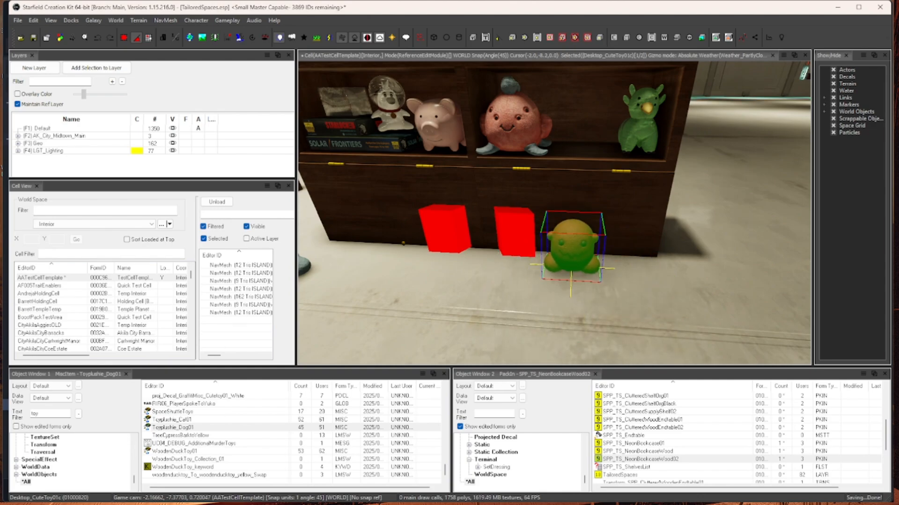
- Lift the red toy into the open shelf between the pink plushy and the green horned figurine
key(z)
drag(571, 244, 576, 110)
key(x)
key(c)
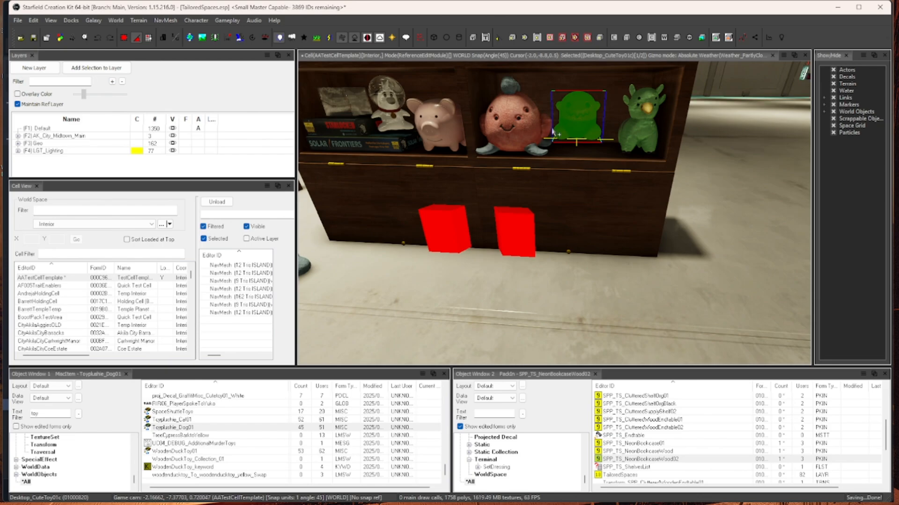
- Shrink the red toy to a scale of 0.66 and seat it on the shelf right beside the green horned figurine
key(f)
scroll(652, 131, down, 3)
scroll(652, 131, up, 3)
mouse_move(644, 134)
shift+middle_down()
mouse_move(655, 152)
mouse_move(642, 138)
shift+middle_up()
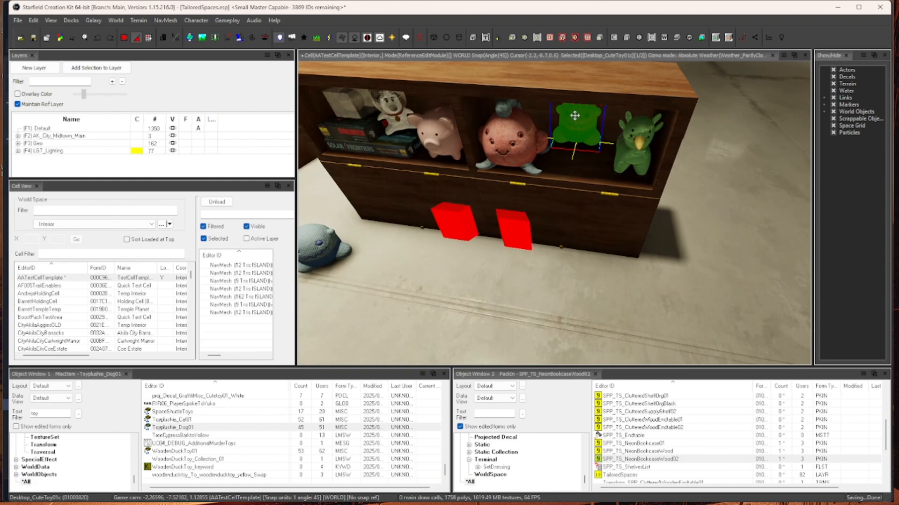
drag(575, 115, 601, 165)
key(ctrl+z)
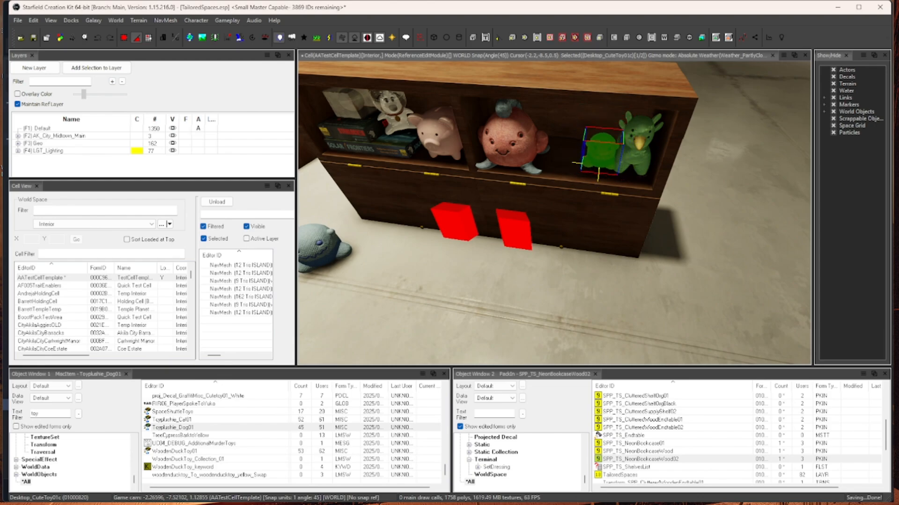
- Move the blue Desktop_CuteToy01b toy across the floor to the front of the toy bookcase
right_drag(476, 196, 369, 145)
right_drag(442, 207, 419, 241)
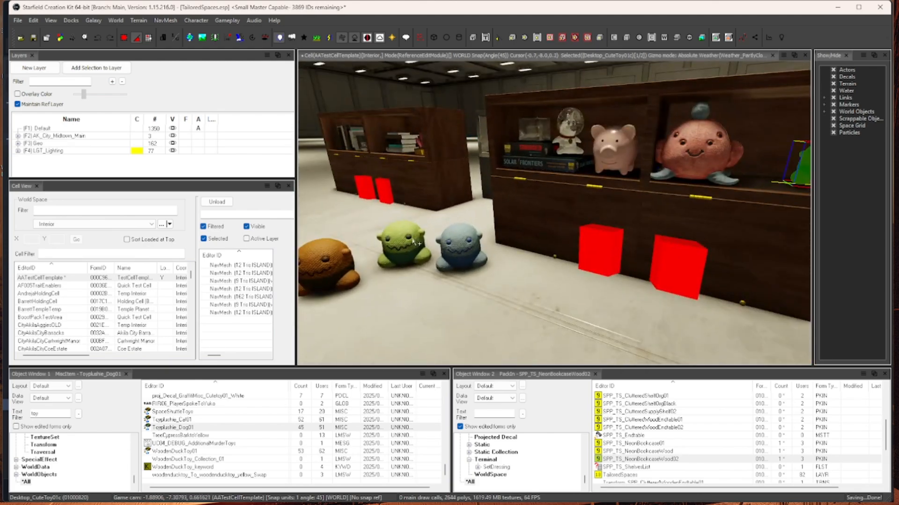
click(459, 243)
drag(459, 243, 717, 295)
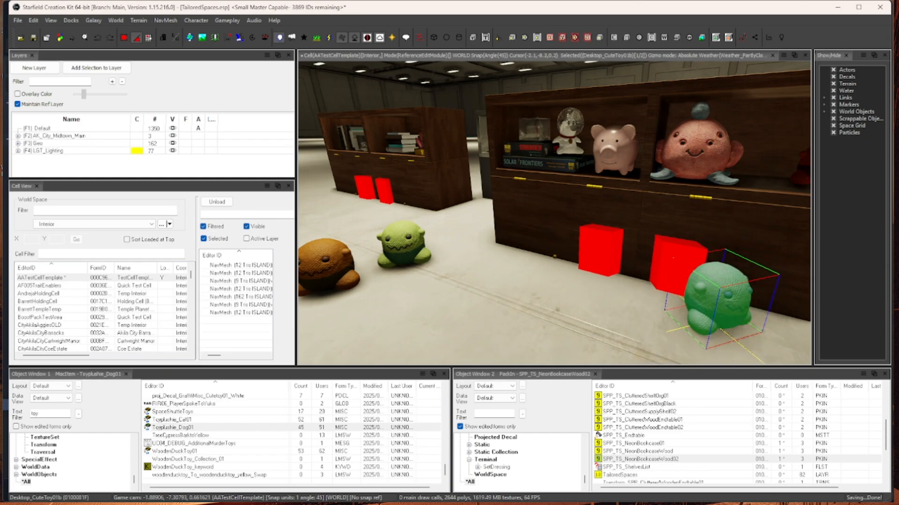
- Open the shelved red toy's reference data for comparison and set the blue toy's scale to 0.66
scroll(715, 240, down, 5)
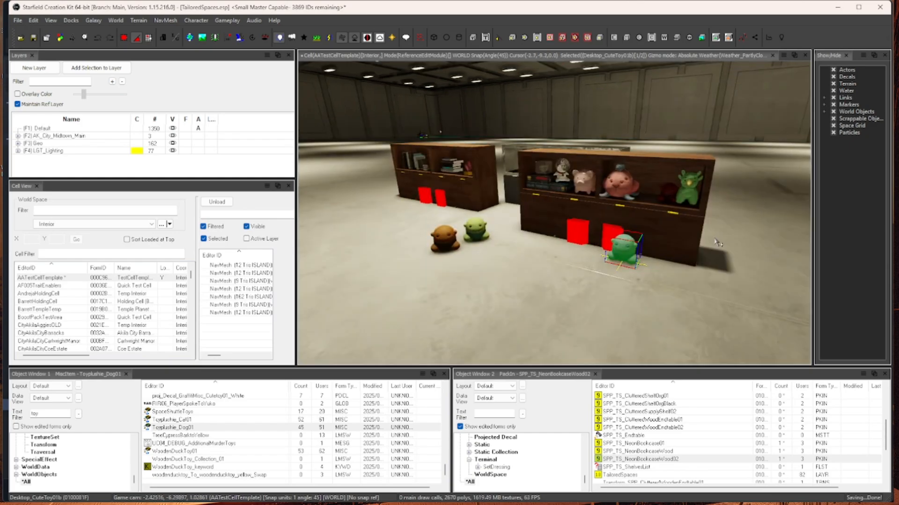
double_click(670, 199)
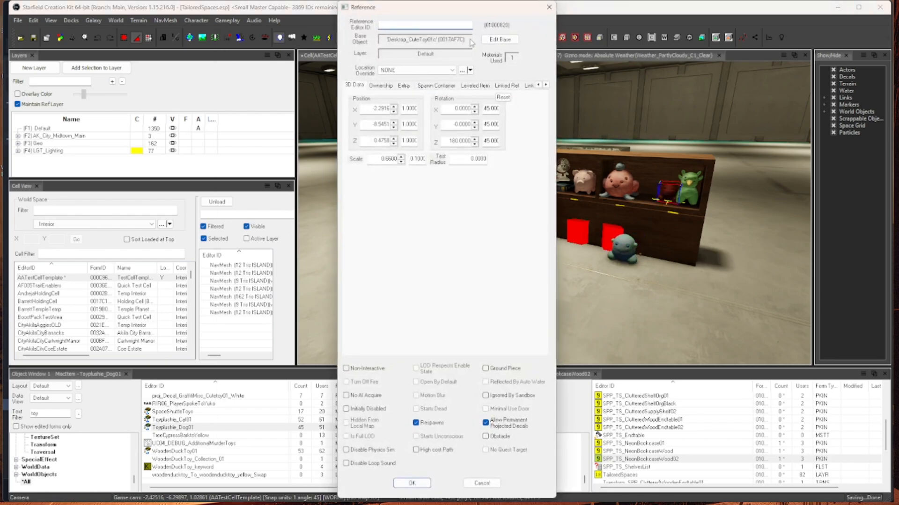
drag(496, 6, 189, 8)
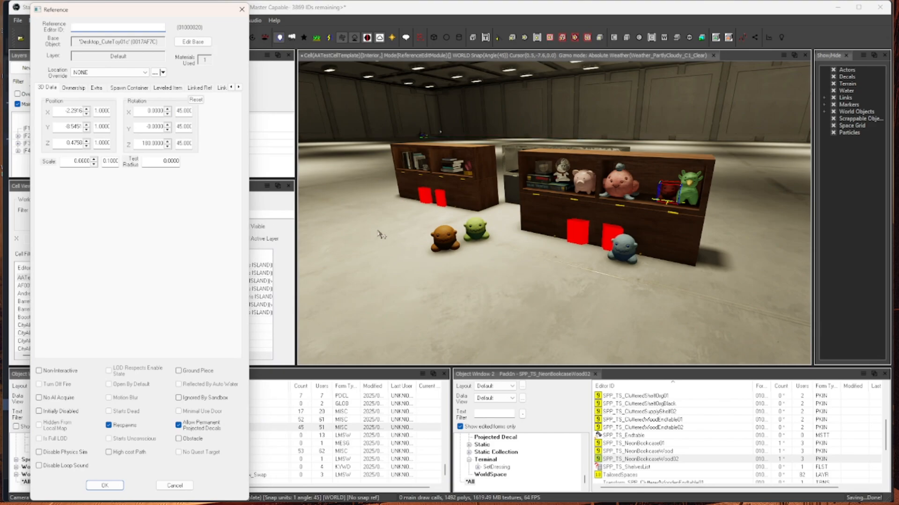
double_click(627, 247)
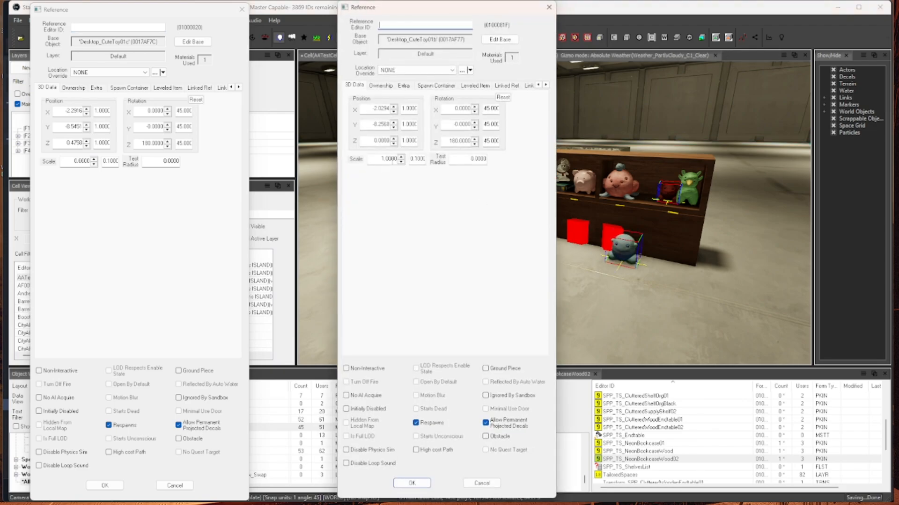
drag(396, 160, 371, 171)
text(.660)
click(412, 142)
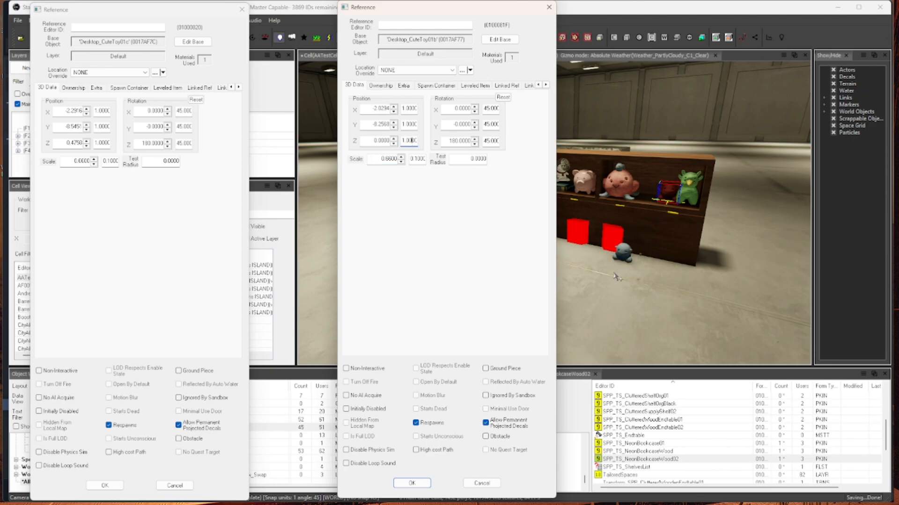
click(412, 483)
- Set the scale of the light green Desktop_CuteToy01 toy on the floor to 0.66
double_click(478, 233)
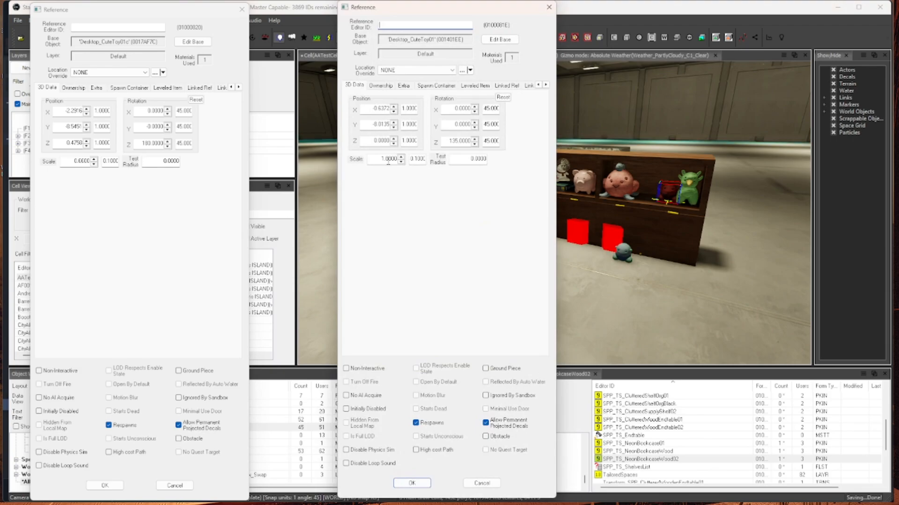
text(0.60)
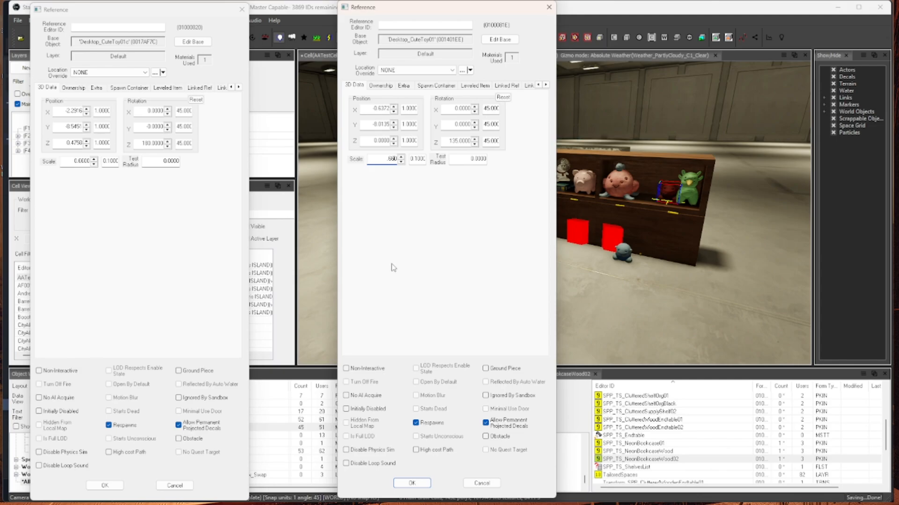
click(412, 483)
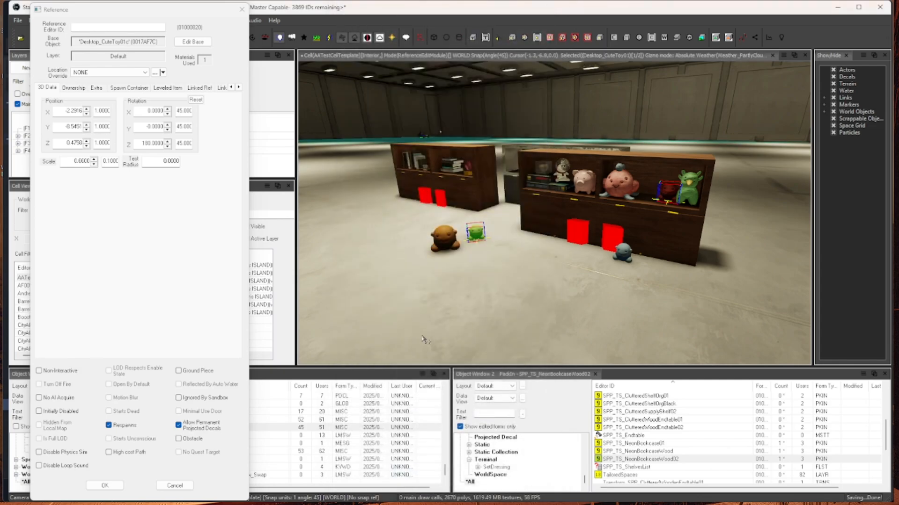
- Set the scale of the brown Desktop_CuteToy01d toy on the floor to 0.66
double_click(447, 244)
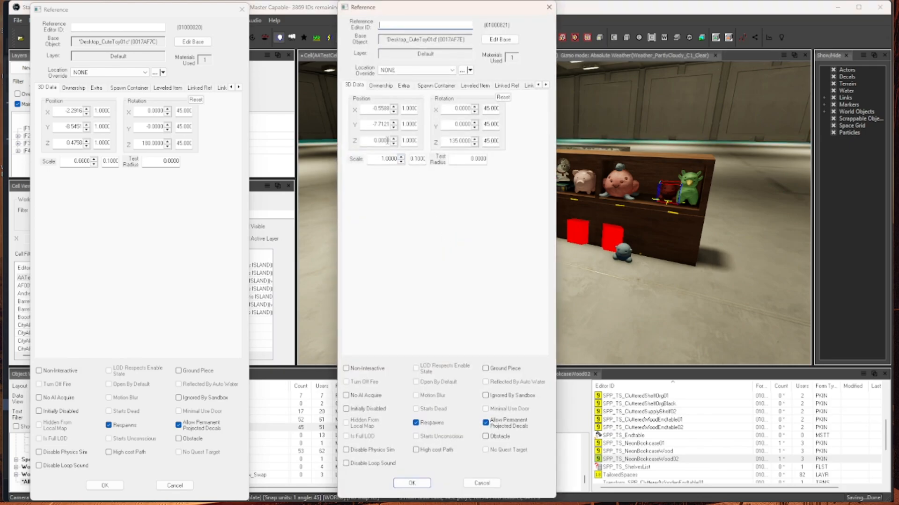
drag(388, 141, 397, 159)
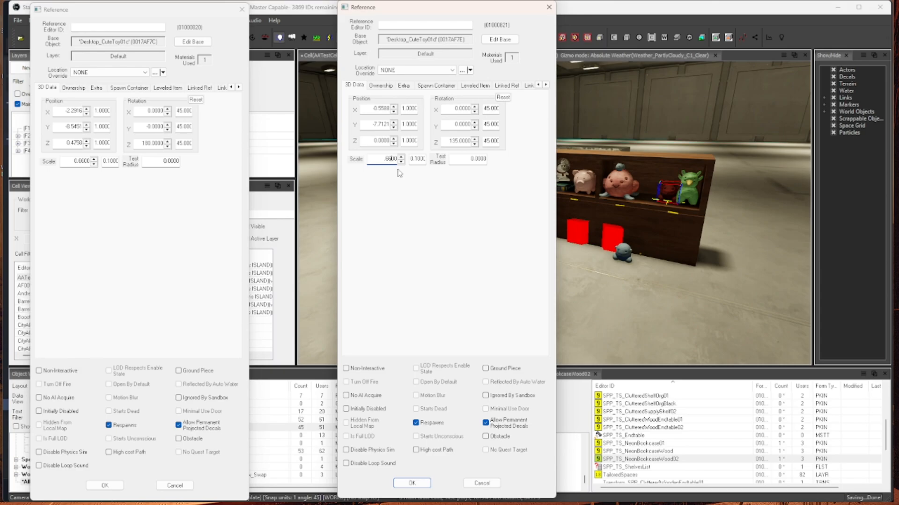
click(412, 483)
- Move the brown toy across the floor to sit next to the blue toy in front of the bookcase
scroll(554, 276, up, 3)
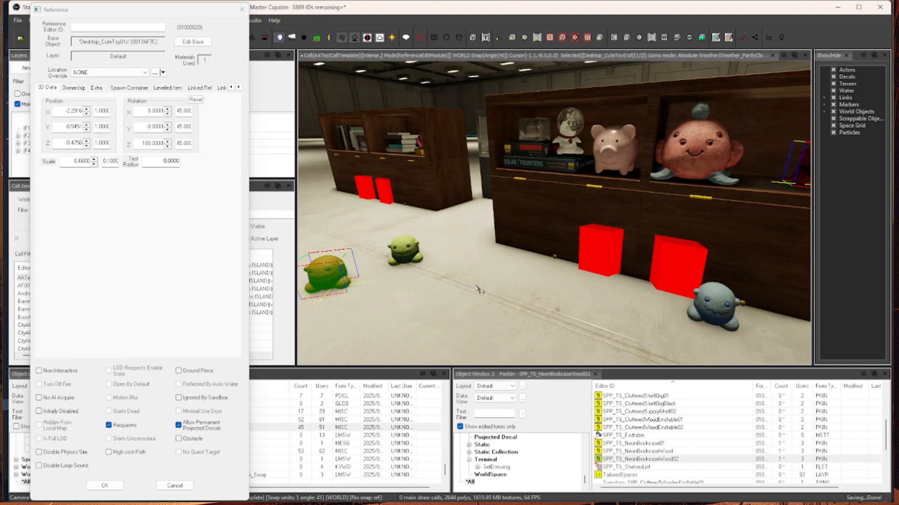
scroll(476, 286, down, 4)
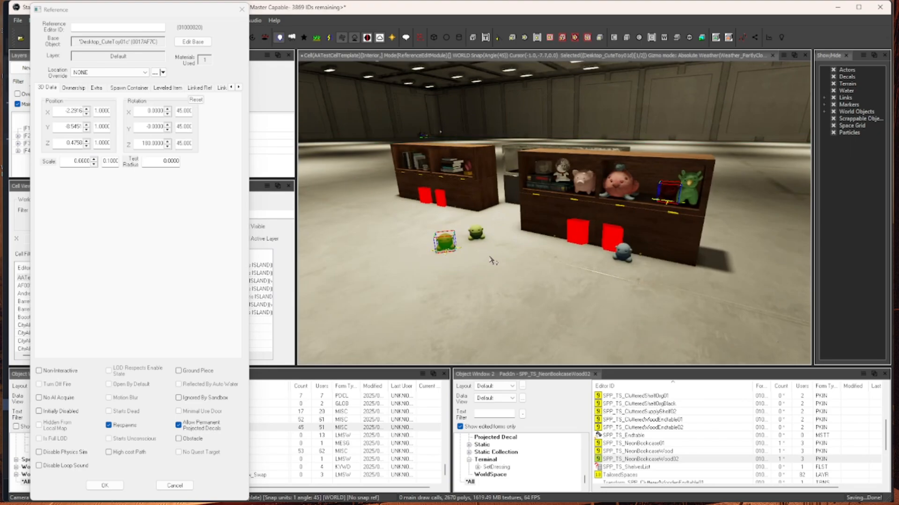
scroll(490, 263, up, 3)
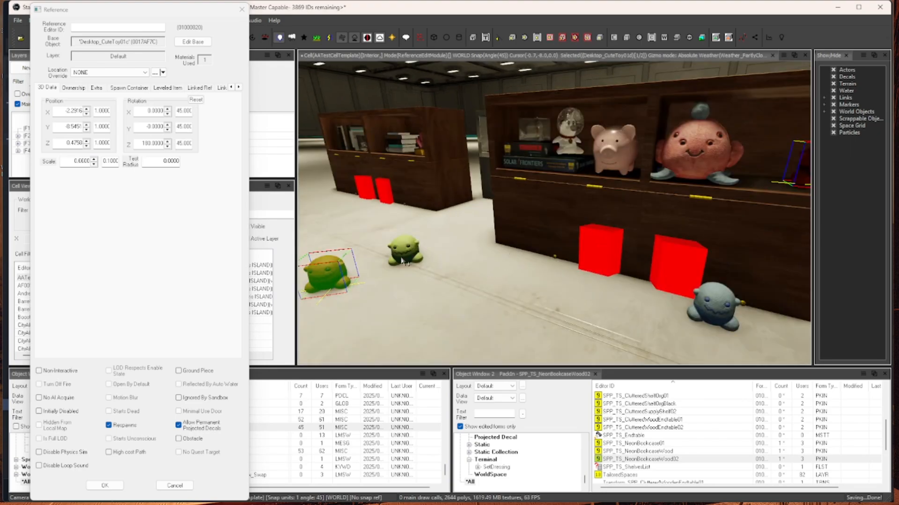
drag(327, 273, 748, 322)
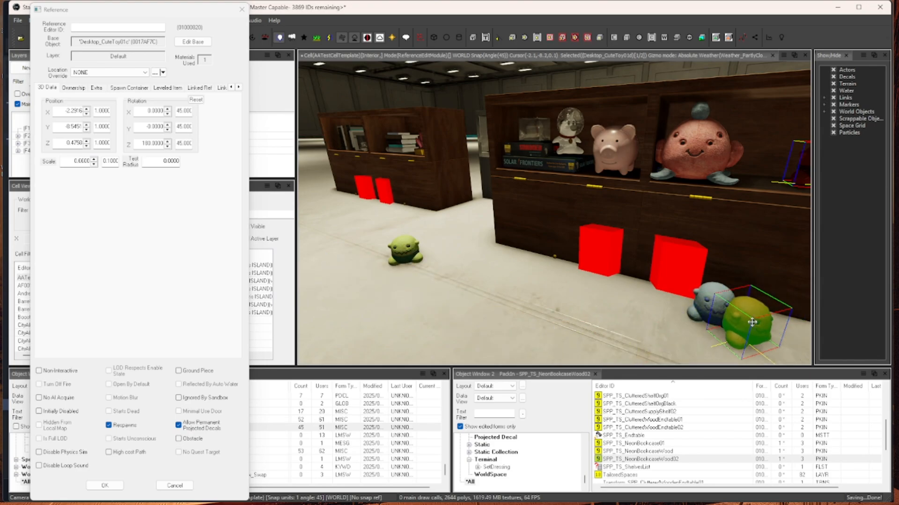
- Move the brown toy from the floor up into the bookcase's right compartment
right_drag(754, 319, 766, 319)
drag(752, 319, 753, 126)
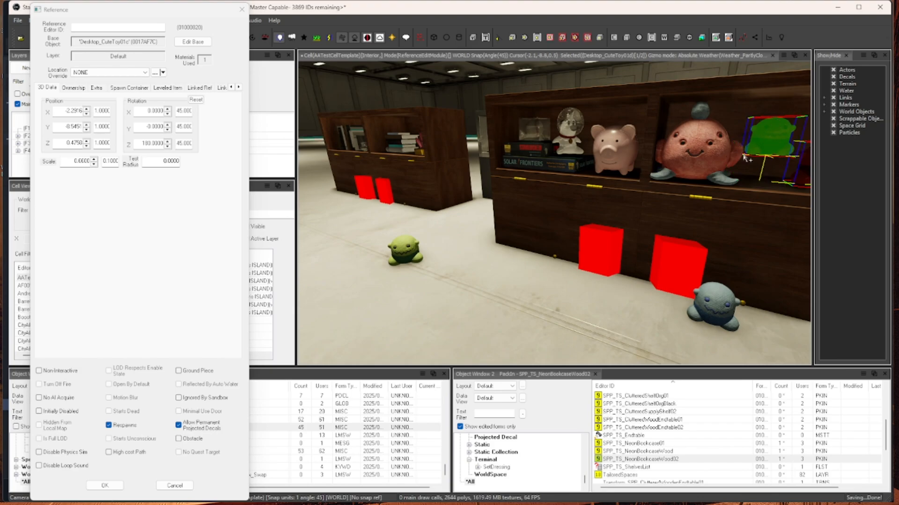
scroll(738, 156, down, 5)
right_drag(738, 156, 600, 189)
key(w)
key(w)
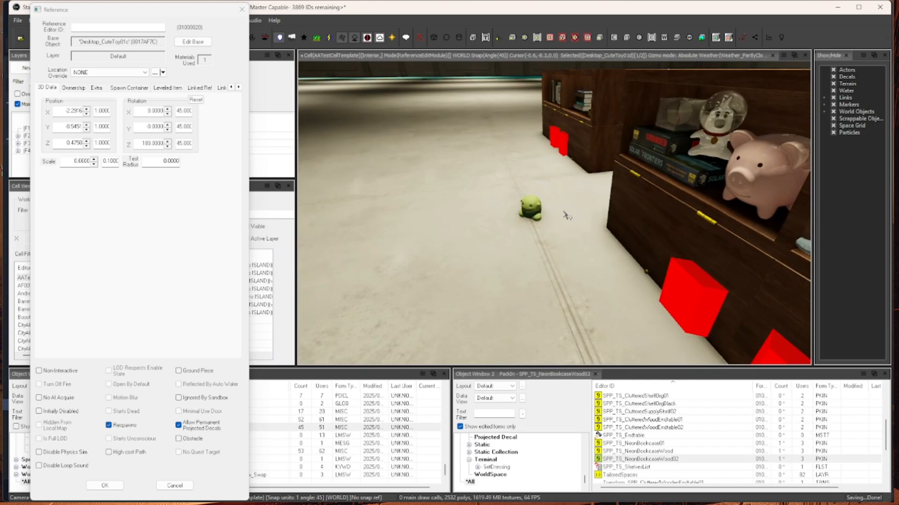
- Place the brown toy between the pink plush and the red toy, and confirm its reference settings
drag(530, 209, 707, 363)
scroll(551, 213, down, 4)
right_drag(551, 214, 700, 199)
key(w)
key(w)
right_drag(583, 221, 573, 224)
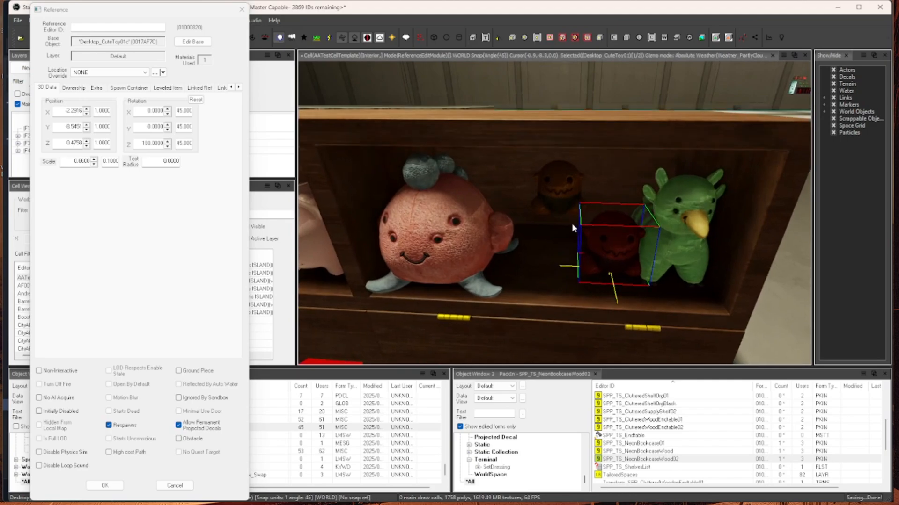
mouse_move(556, 181)
mouse_down()
mouse_move(503, 199)
mouse_move(517, 217)
mouse_move(575, 206)
mouse_move(515, 192)
mouse_move(558, 197)
mouse_up()
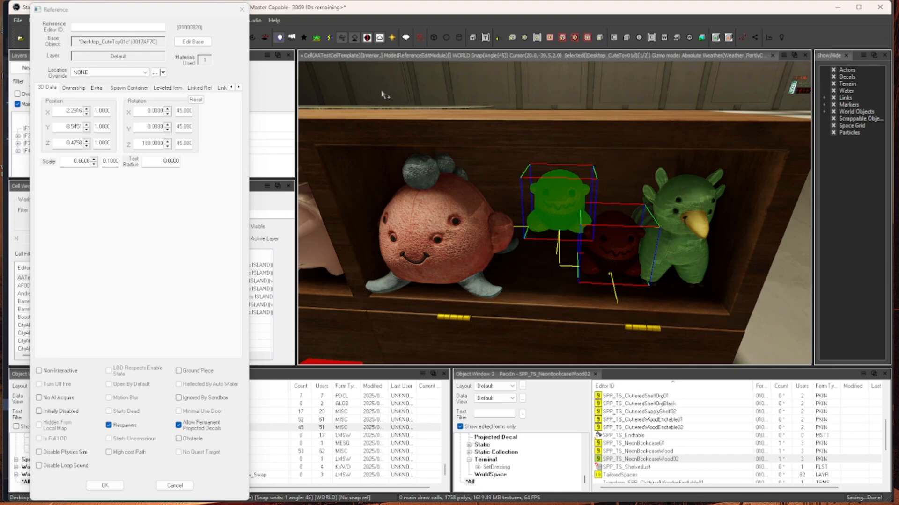
click(106, 486)
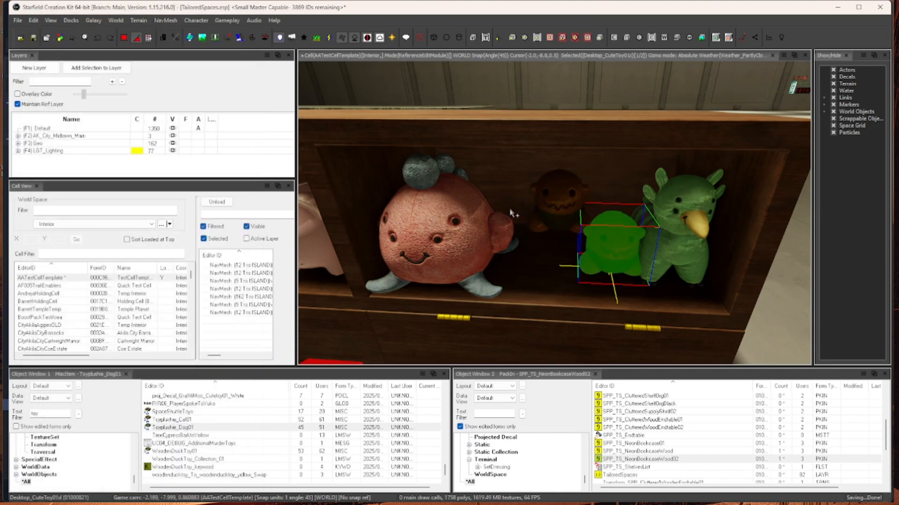
- Run the Havok simulation on the brown toy to try settling it on the shelf
click(563, 192)
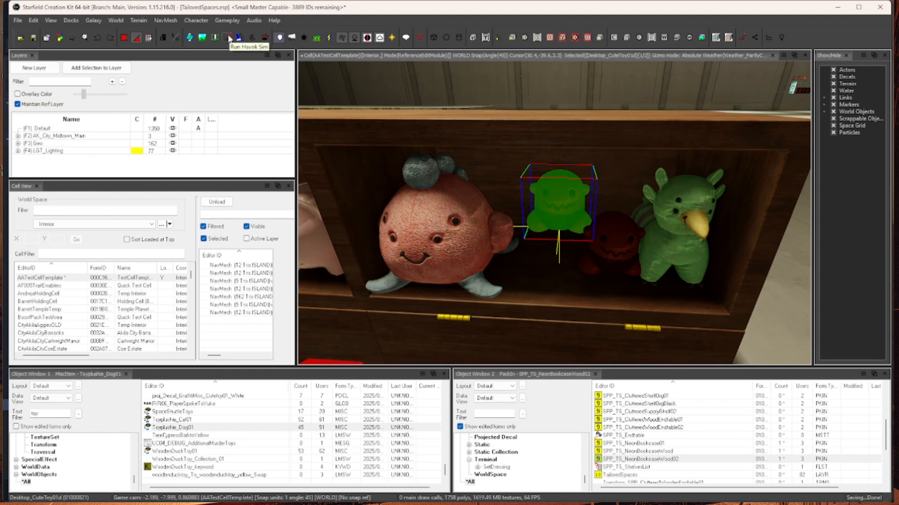
click(230, 38)
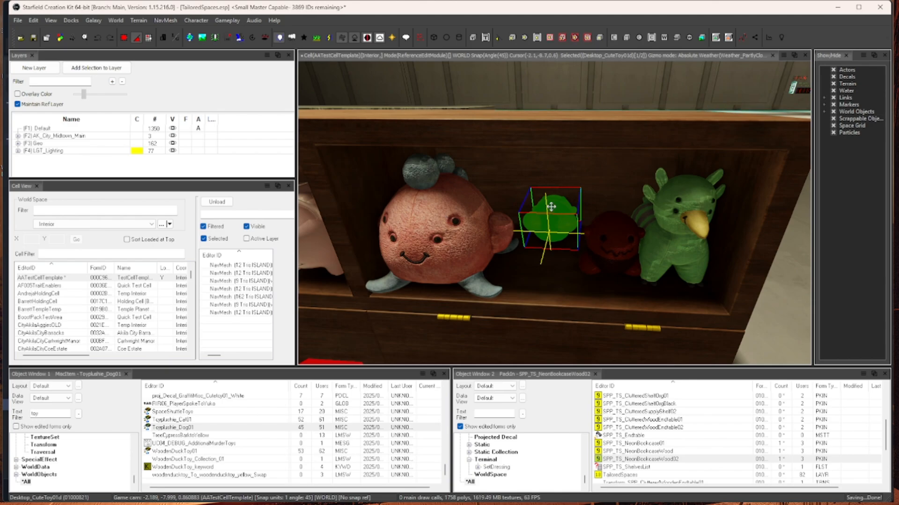
scroll(544, 198, down, 1)
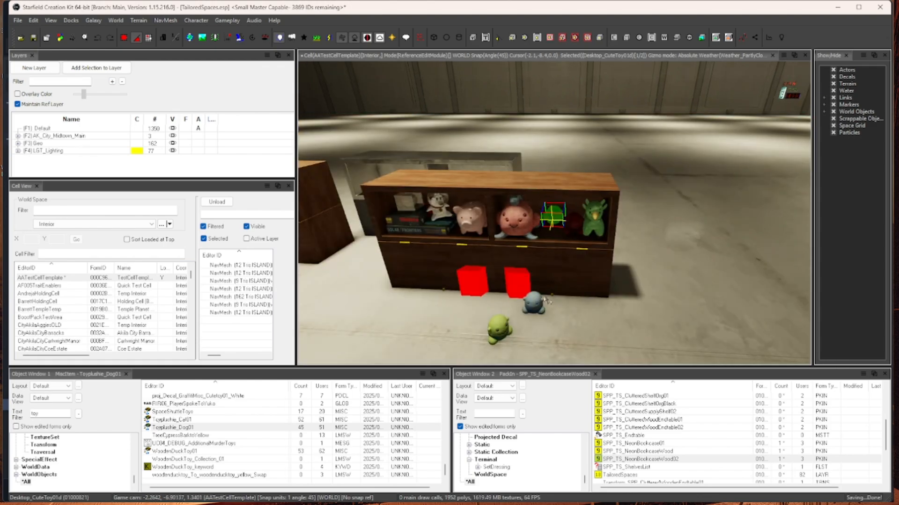
scroll(542, 314, up, 1)
scroll(542, 323, down, 1)
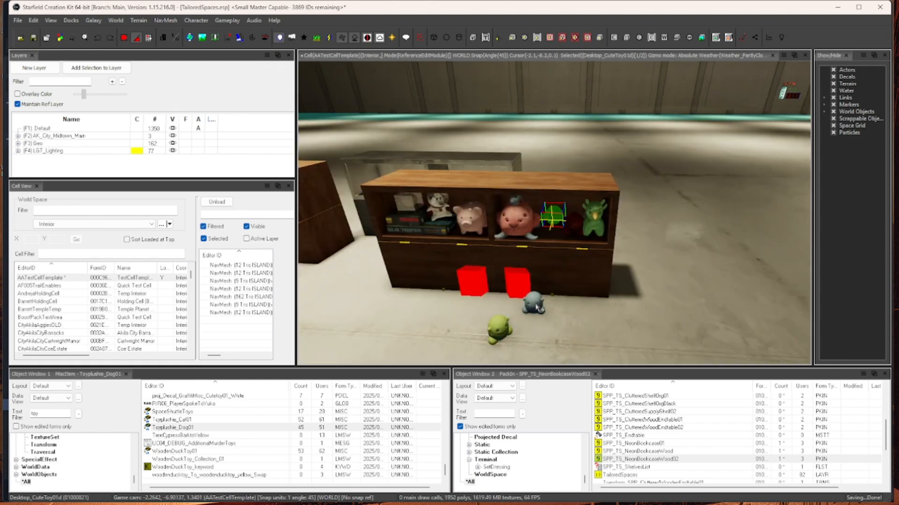
- Try to place the blue toy on the shelf beside the pink plush and settle it with the Havok simulation
click(539, 306)
drag(534, 300, 552, 206)
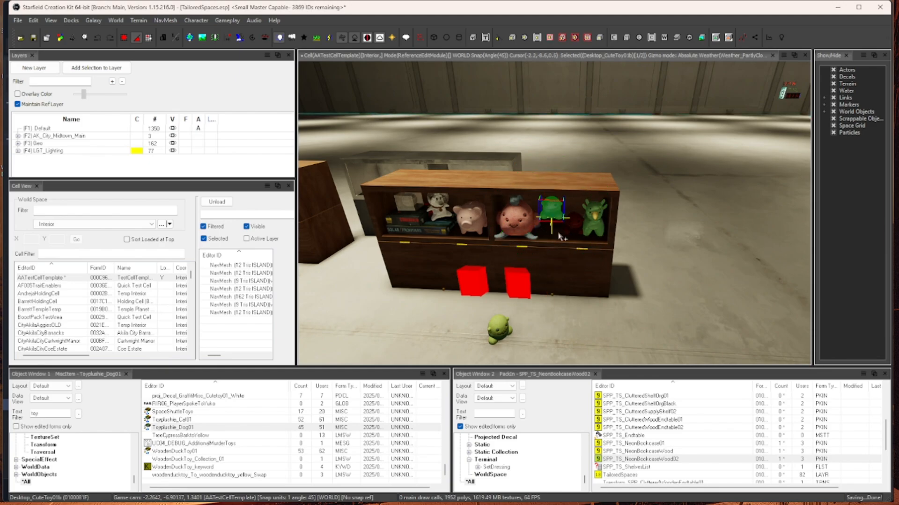
click(227, 37)
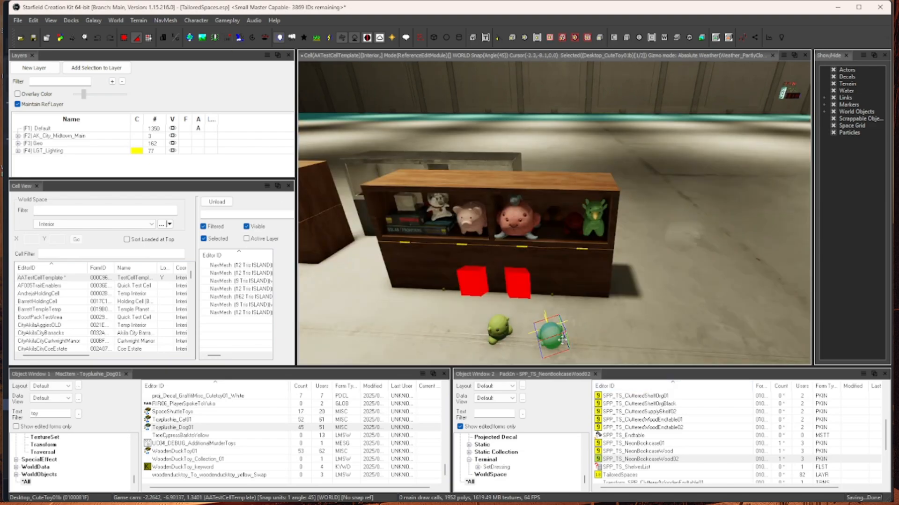
- Move the blue toy on the floor close to the bookcase and rotate it towards an upright pose
mouse_move(553, 336)
mouse_down()
mouse_move(565, 321)
mouse_move(542, 313)
mouse_move(552, 319)
mouse_up()
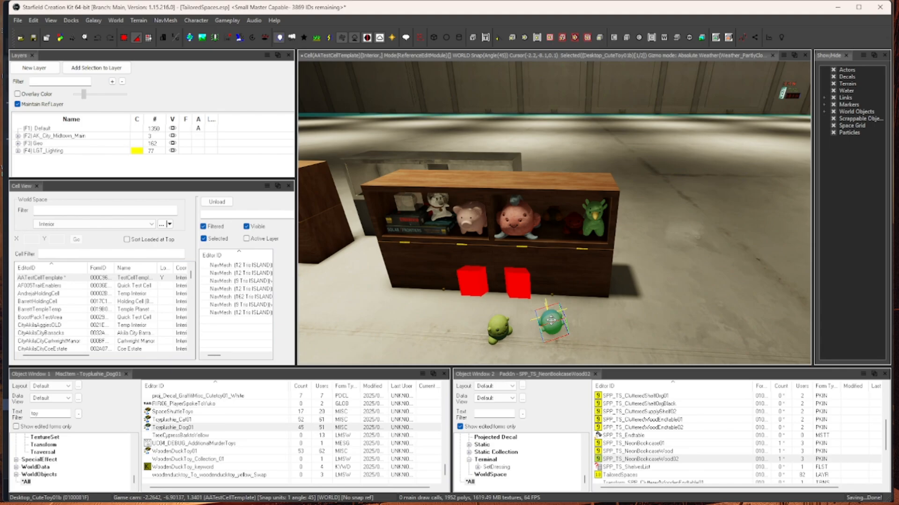
key(w)
drag(545, 315, 547, 299)
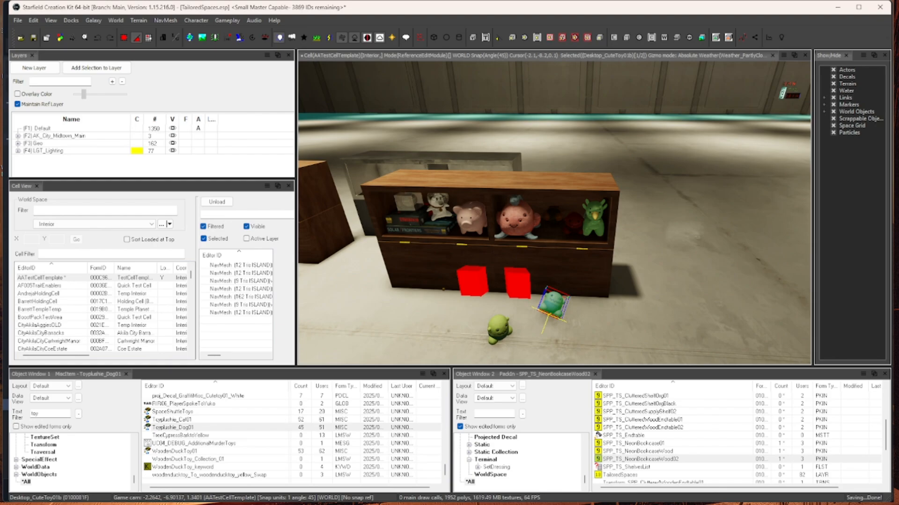
key(w)
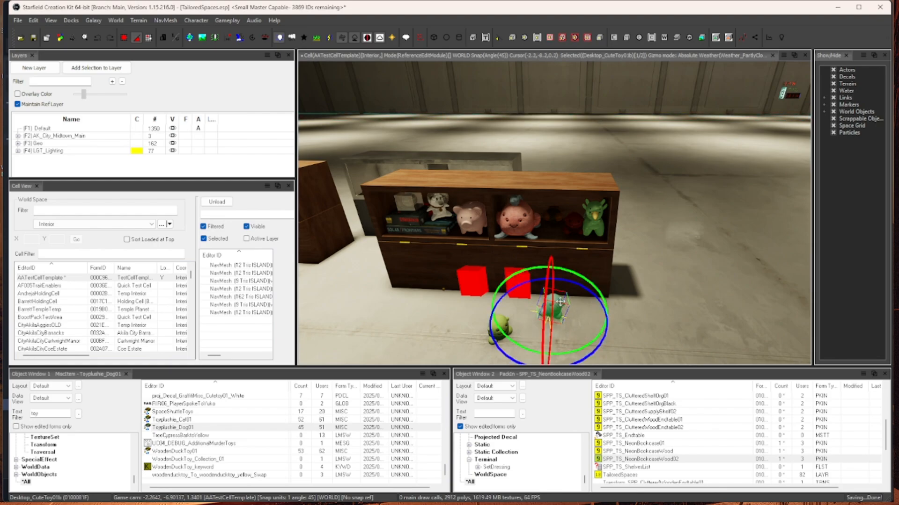
key(w)
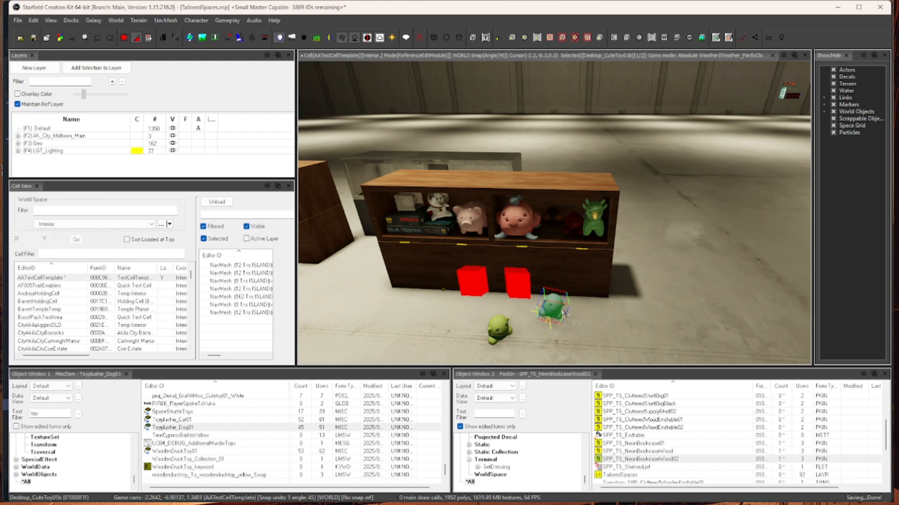
- Rotate the brown toy upright to face forward and move it to the back of the shelf behind the red toy
scroll(565, 313, up, 3)
click(553, 215)
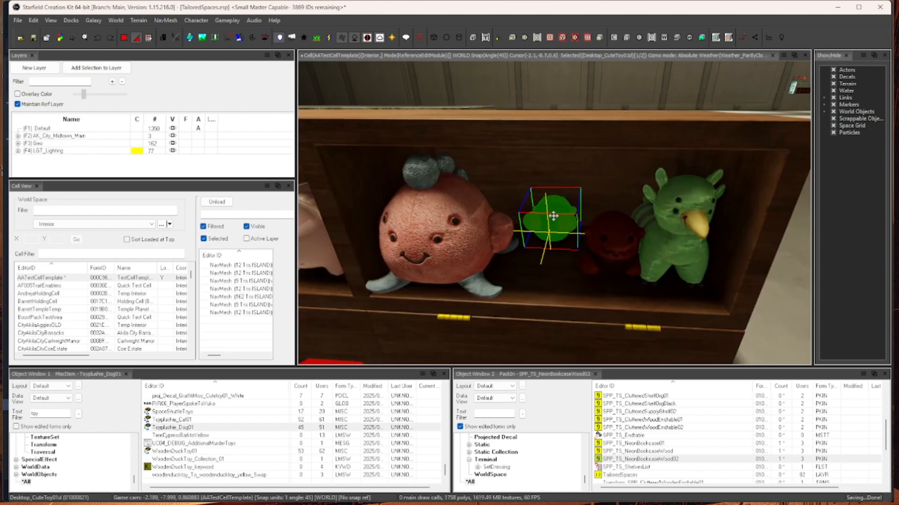
drag(553, 215, 554, 269)
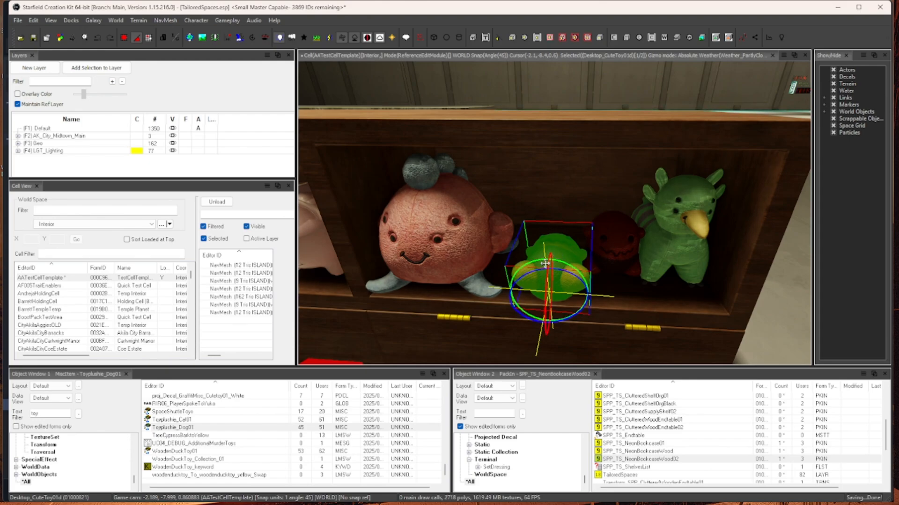
right_drag(553, 269, 581, 268)
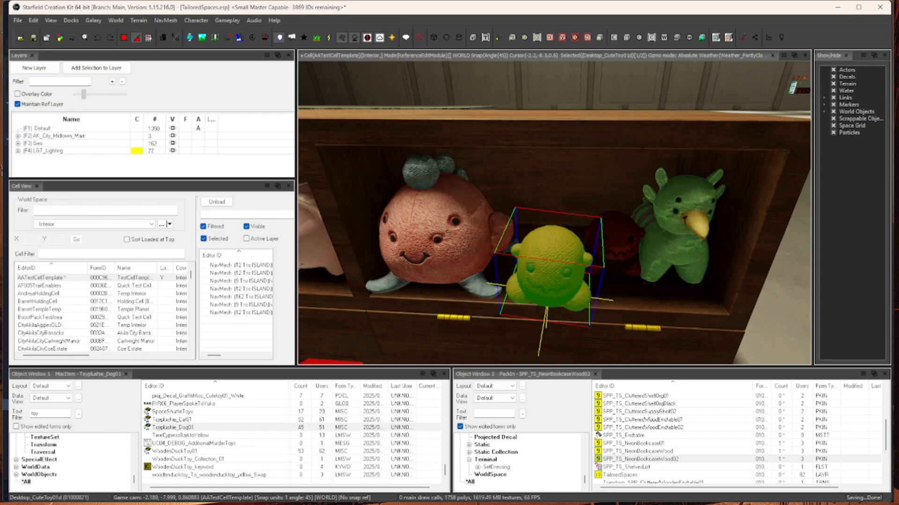
drag(549, 265, 599, 206)
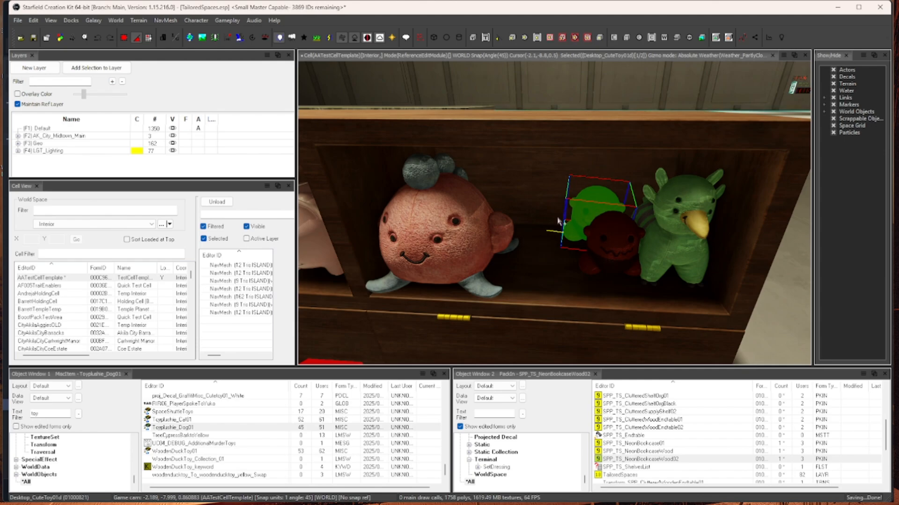
- Move the blue toy onto the shelf between the pink plush and the brown toy and run the Havok simulation on it
scroll(577, 220, down, 3)
click(554, 300)
drag(554, 300, 548, 209)
key(x)
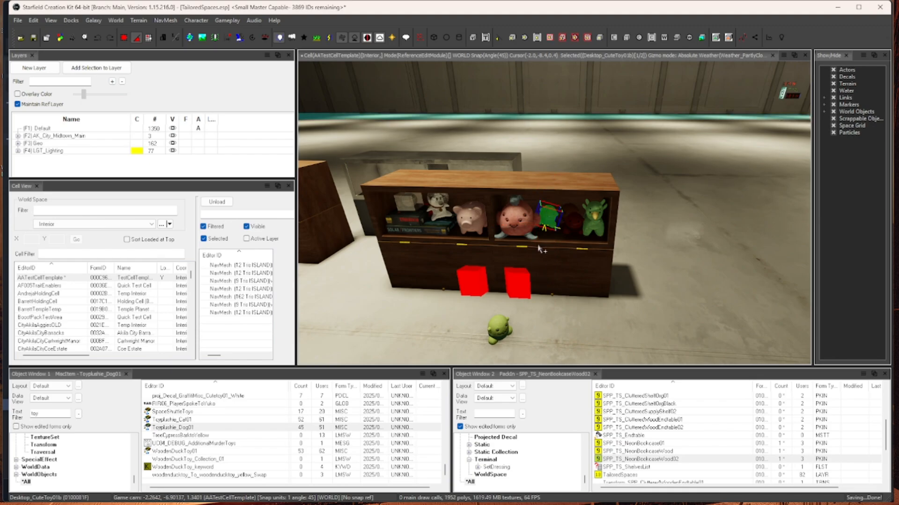
scroll(567, 246, up, 5)
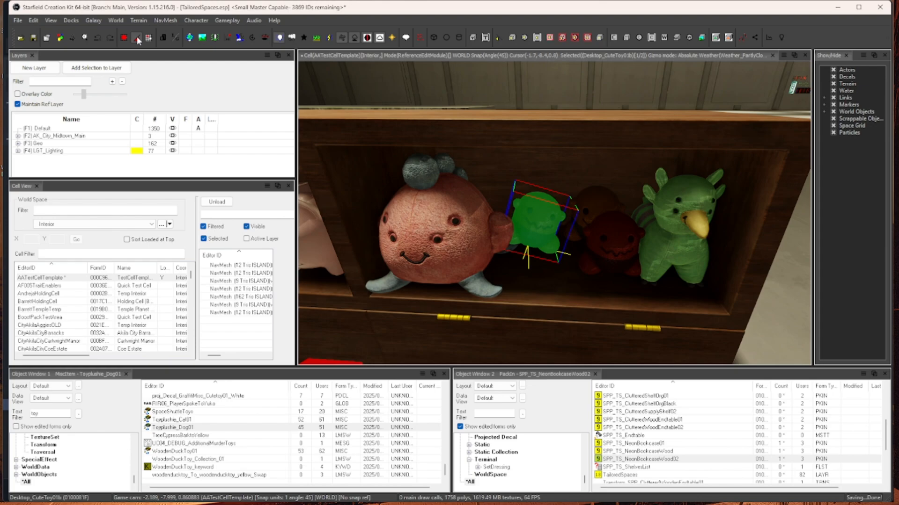
click(228, 37)
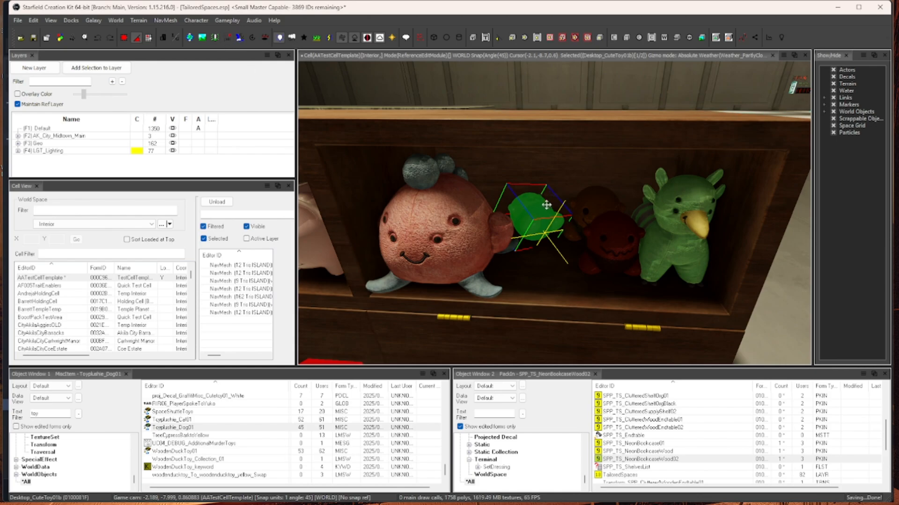
- Rotate the blue toy on the shelf so it sits upright and faces outward beside the pink plush
key(w)
drag(542, 196, 580, 196)
key(f)
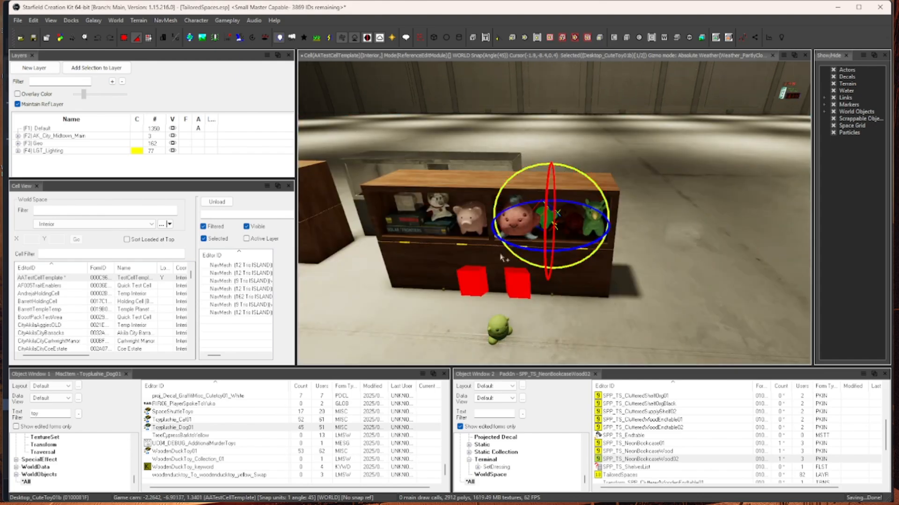
- Move the light green toy from the floor into the right compartment next to the pink plush
click(504, 326)
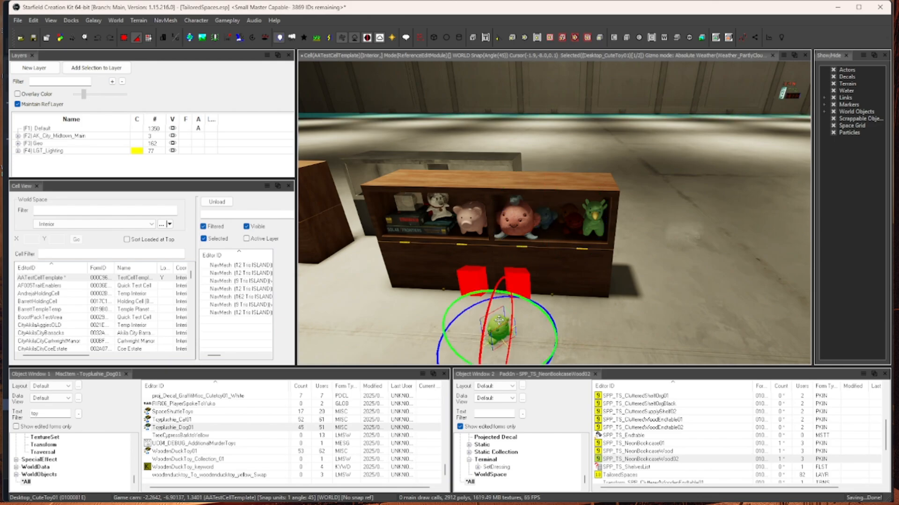
drag(498, 321, 540, 243)
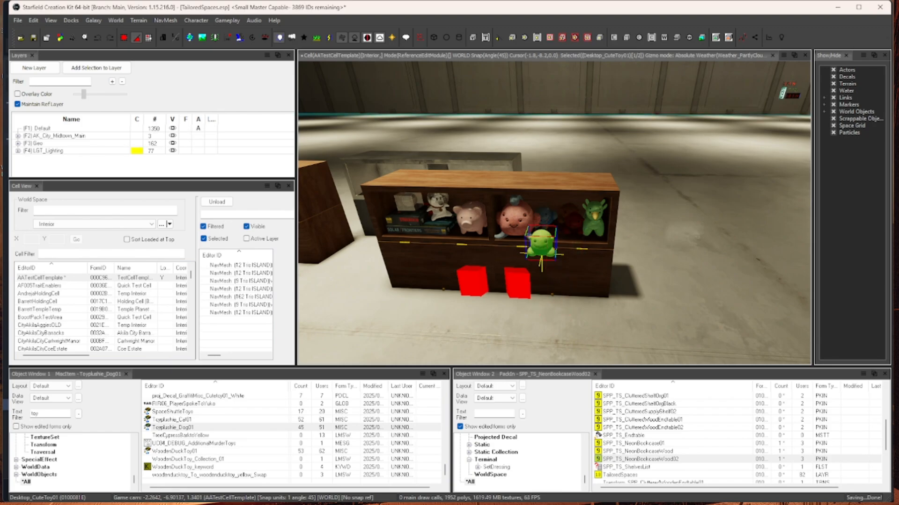
drag(537, 274, 538, 219)
scroll(545, 259, up, 5)
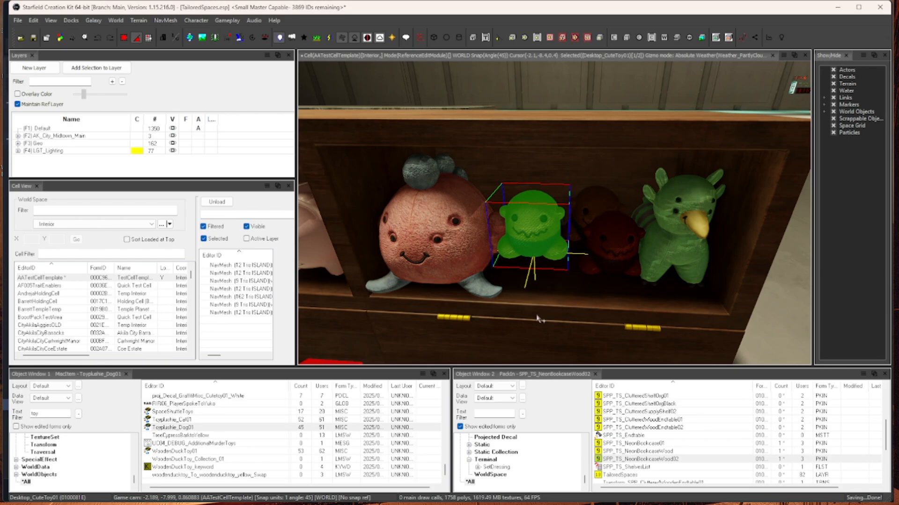
- Lower the light green toy onto the shelf surface directly in front of the blue toy
mouse_move(525, 260)
mouse_down()
mouse_move(548, 262)
mouse_move(511, 261)
mouse_move(551, 258)
mouse_move(514, 258)
mouse_move(537, 258)
mouse_move(524, 257)
mouse_up()
key(2)
drag(532, 226, 532, 267)
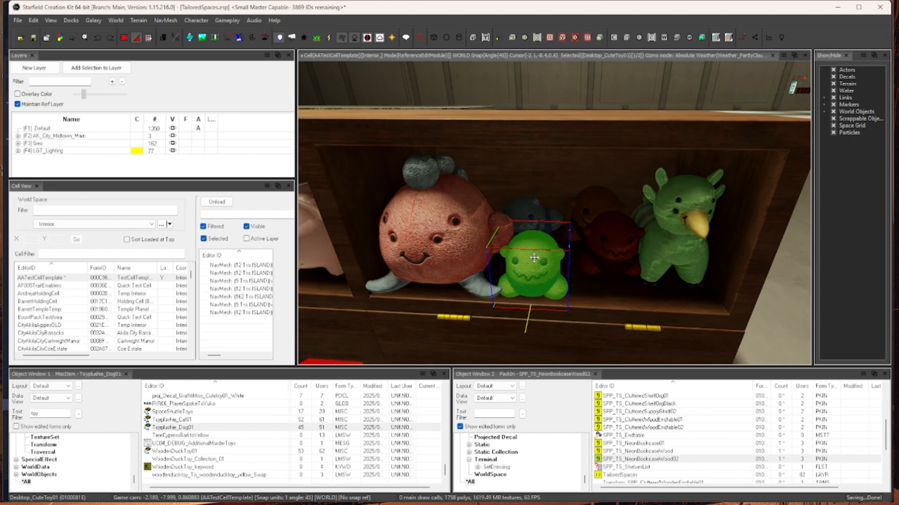
key(x)
key(c)
mouse_move(534, 258)
mouse_down()
mouse_move(537, 241)
mouse_move(536, 251)
mouse_up()
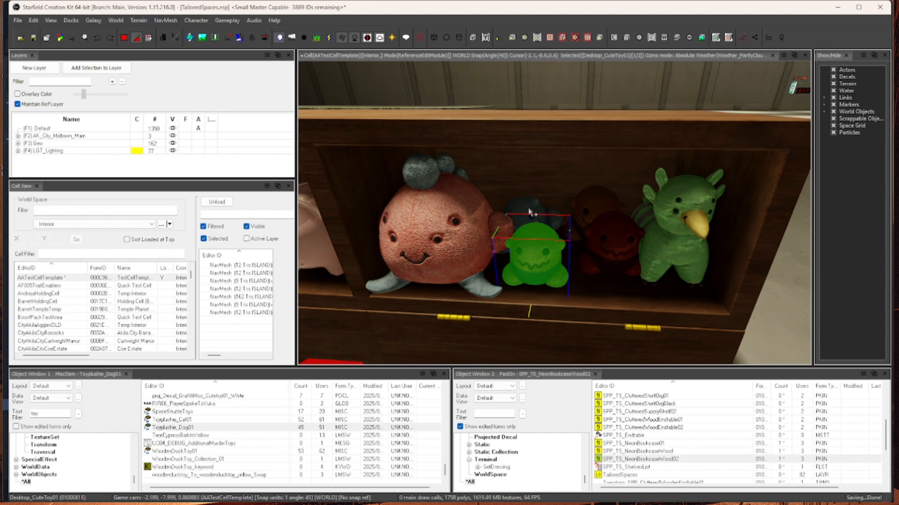
- Reposition the red toy in front of the brown toy, between the light green toy and the green bird plush
click(529, 208)
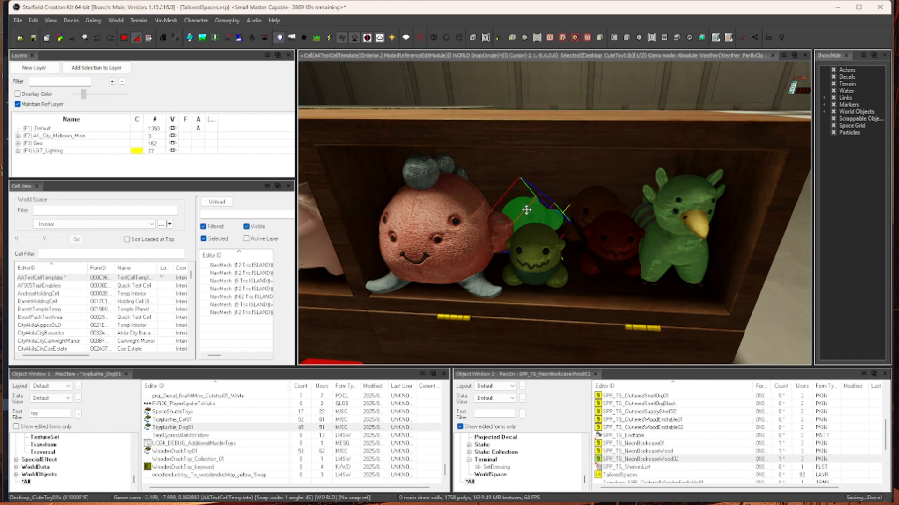
click(608, 239)
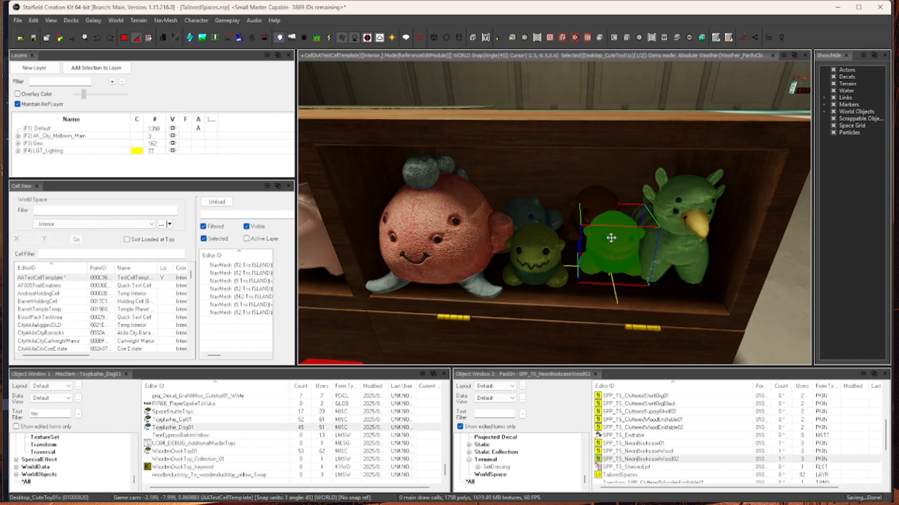
drag(608, 239, 594, 267)
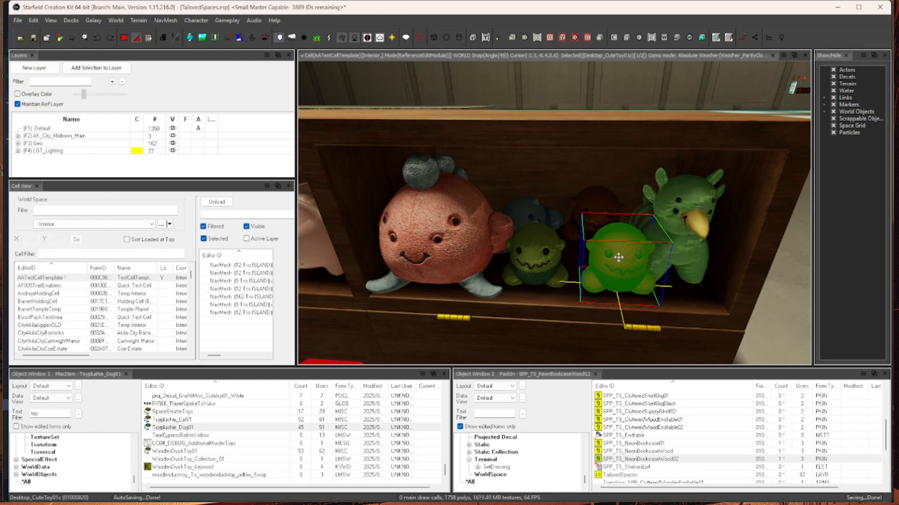
scroll(672, 257, up, 1)
scroll(672, 256, down, 1)
mouse_move(669, 257)
right_down()
mouse_move(644, 255)
mouse_move(651, 271)
mouse_move(648, 262)
mouse_move(664, 270)
mouse_move(651, 257)
mouse_move(664, 253)
right_up()
drag(569, 228, 538, 204)
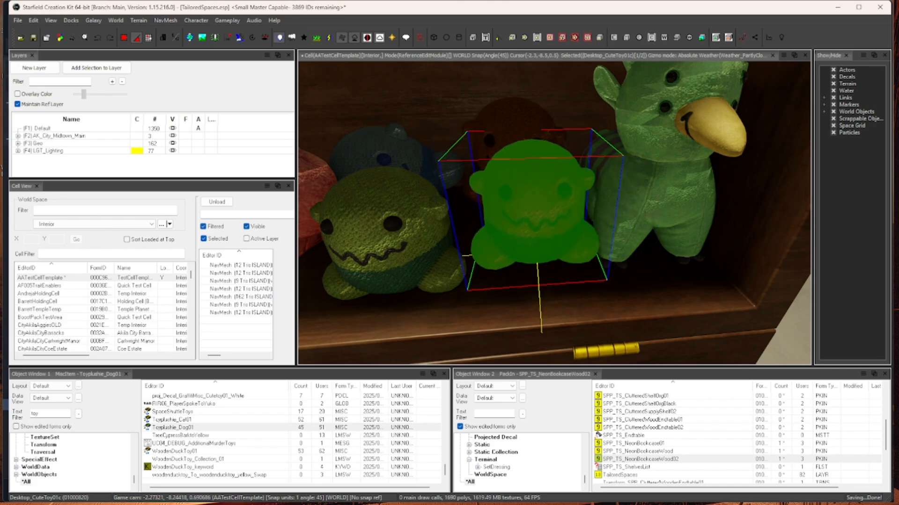
- Nudge the brown toy at the back of the shelf behind the red toy
shift+middle_drag(493, 207, 409, 151)
click(445, 153)
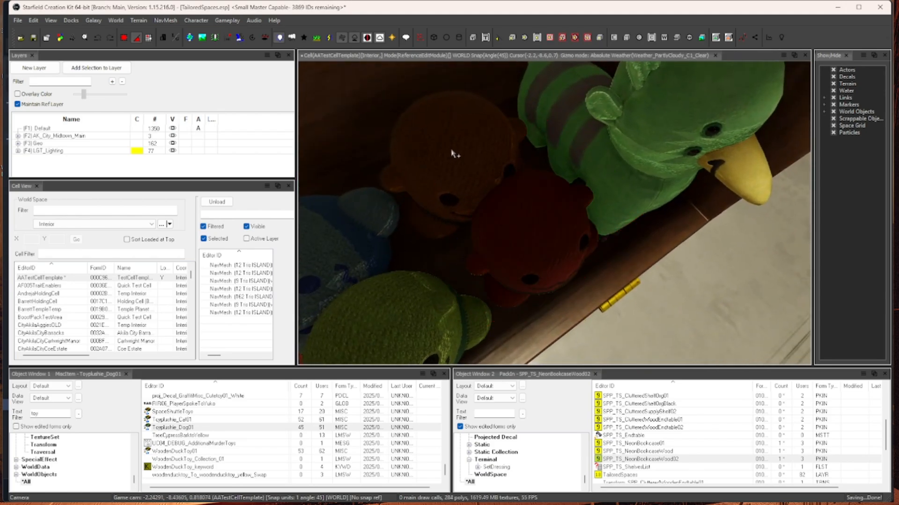
drag(454, 145, 487, 139)
mouse_move(447, 121)
right_down()
mouse_move(407, 64)
mouse_move(419, 63)
mouse_move(431, 119)
right_up()
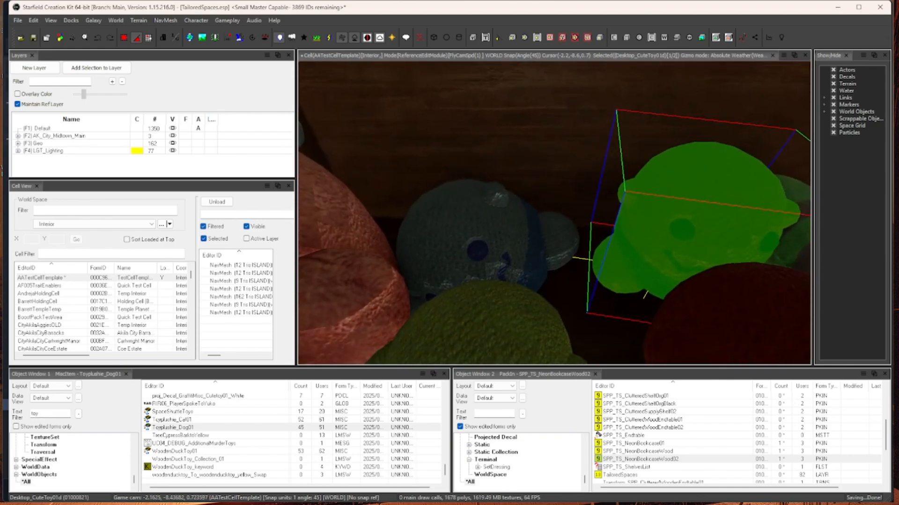
- Change the blue toy's Y rotation in its reference properties
key(d)
click(466, 218)
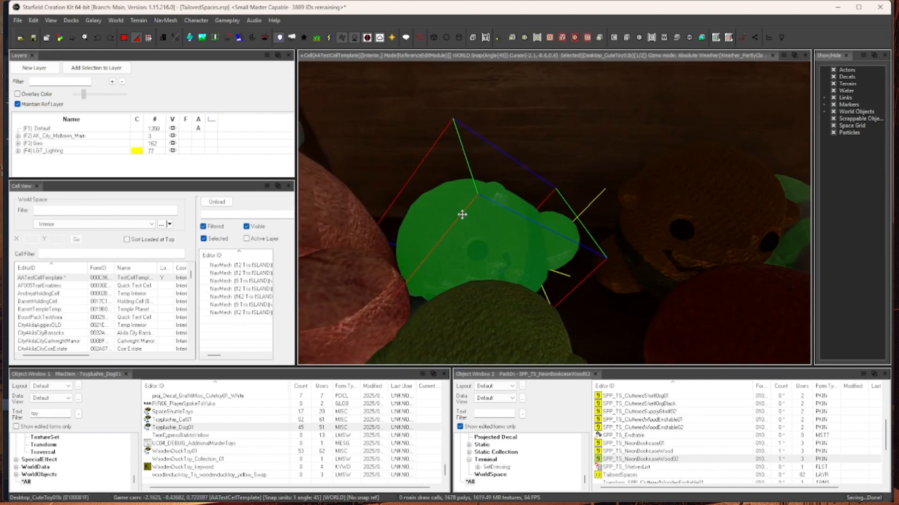
key(e)
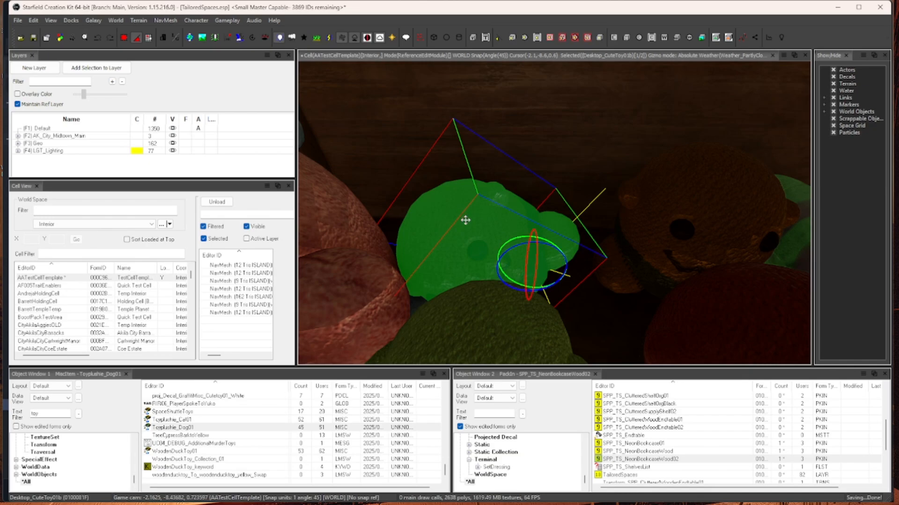
double_click(528, 239)
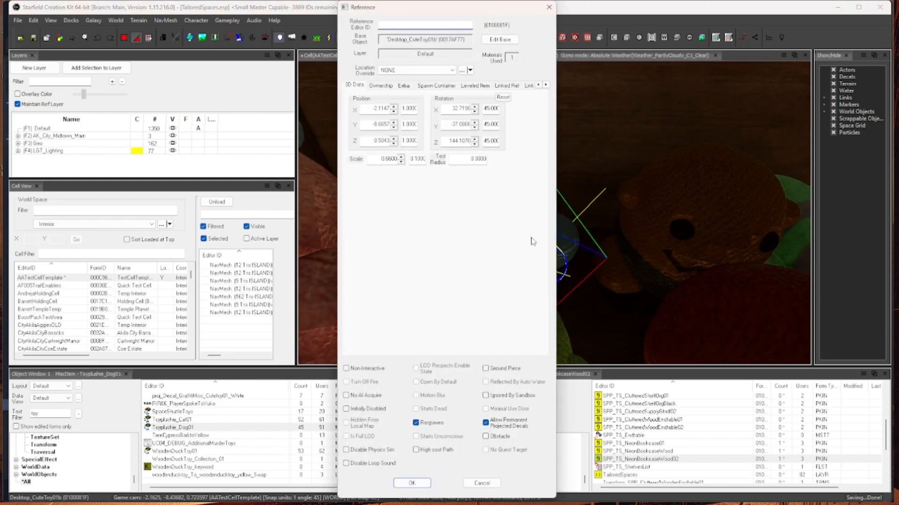
drag(490, 9, 277, 29)
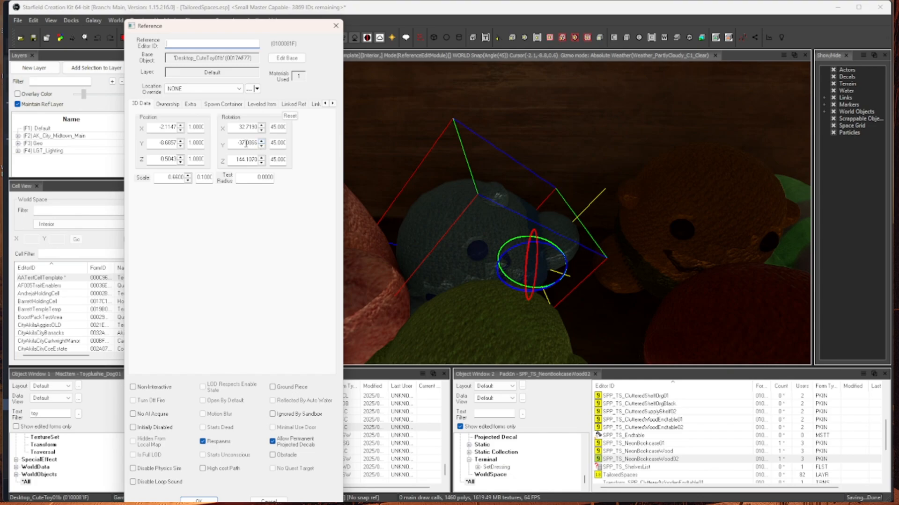
drag(244, 142, 240, 142)
text(-)
key(Return)
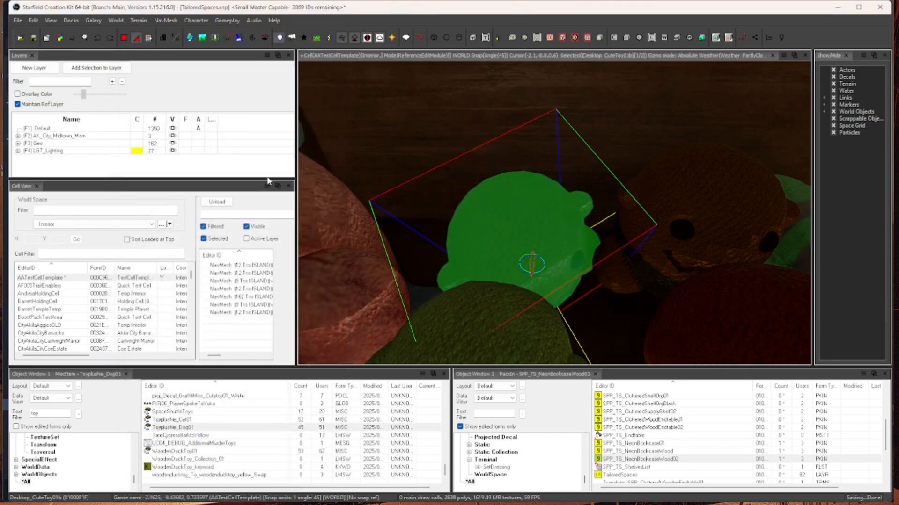
- Rotate the blue toy into an upright position behind the light green toy
scroll(538, 223, down, 1)
scroll(538, 223, up, 1)
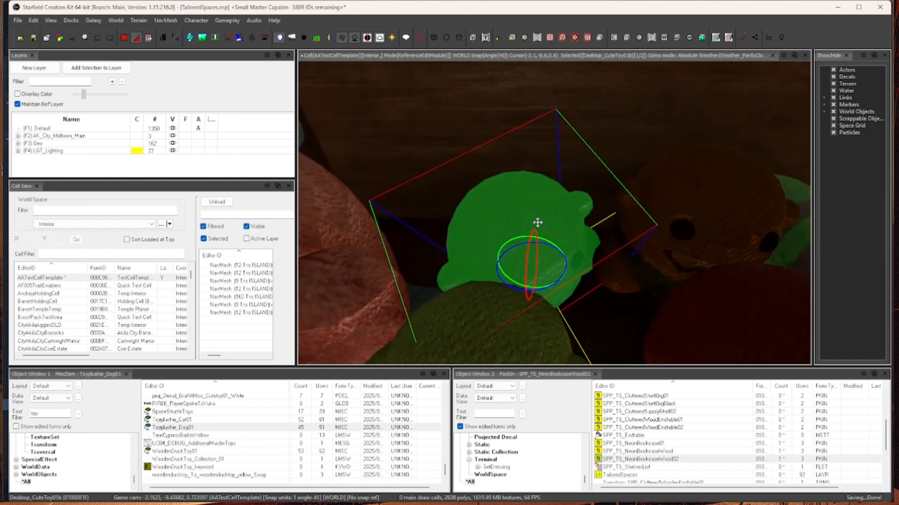
key(w)
key(w)
key(w)
key(w)
key(w)
key(ctrl+z)
key(w)
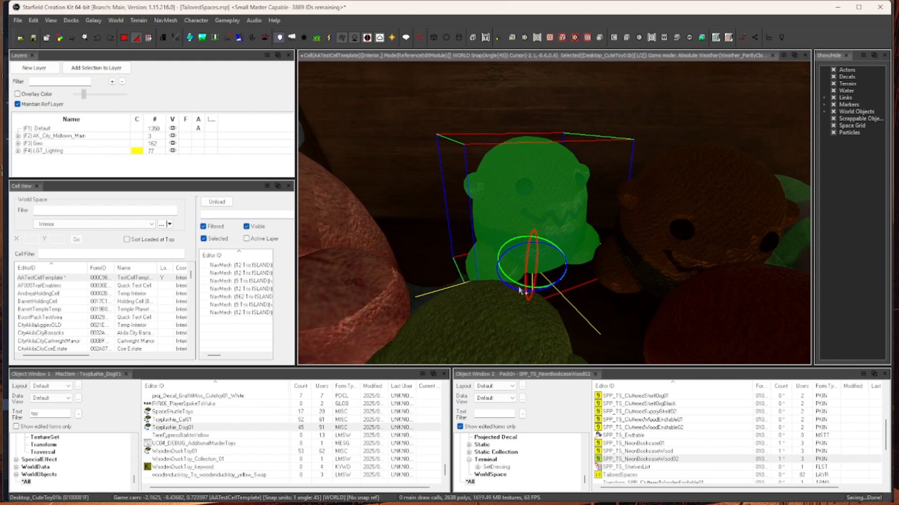
- Turn the blue toy toward the front of the compartment and settle it lower behind the light green toy
key(w)
key(ctrl+z)
key(ctrl+z)
key(ctrl+y)
key(ctrl+y)
right_drag(532, 210, 557, 210)
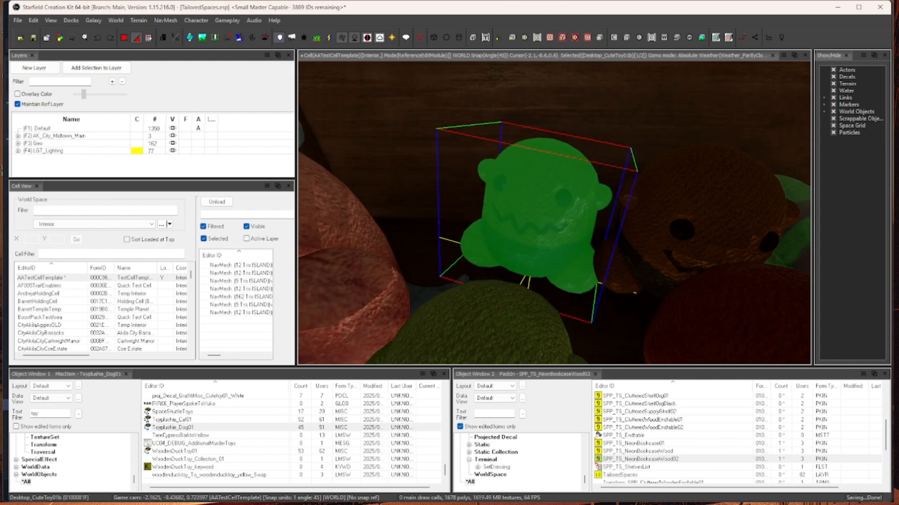
drag(536, 255, 536, 248)
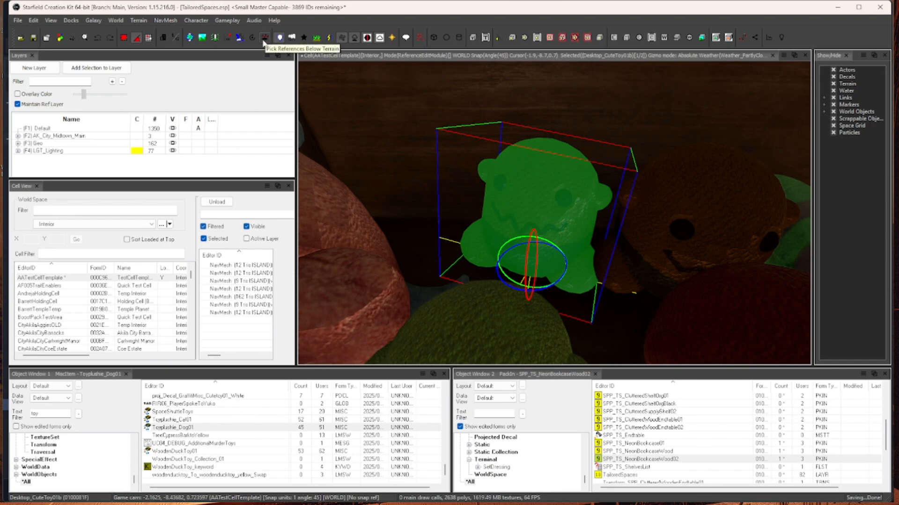
click(227, 38)
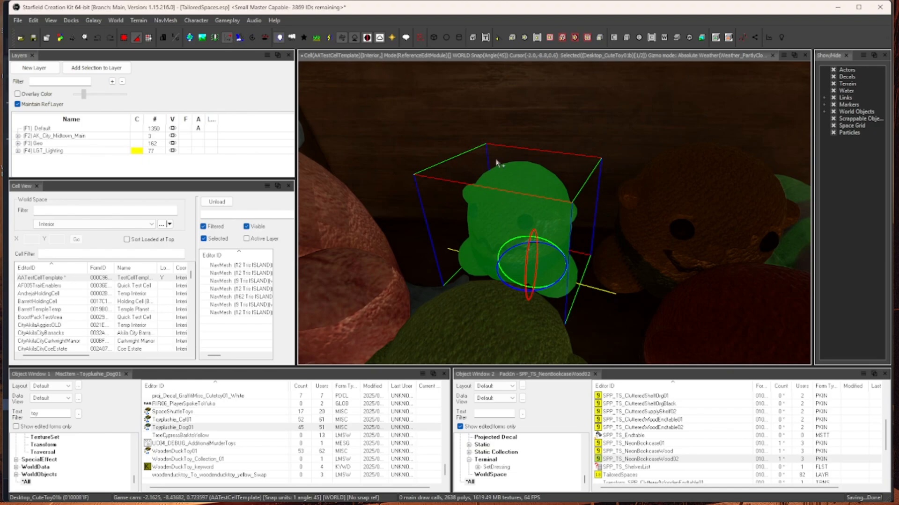
scroll(517, 158, down, 3)
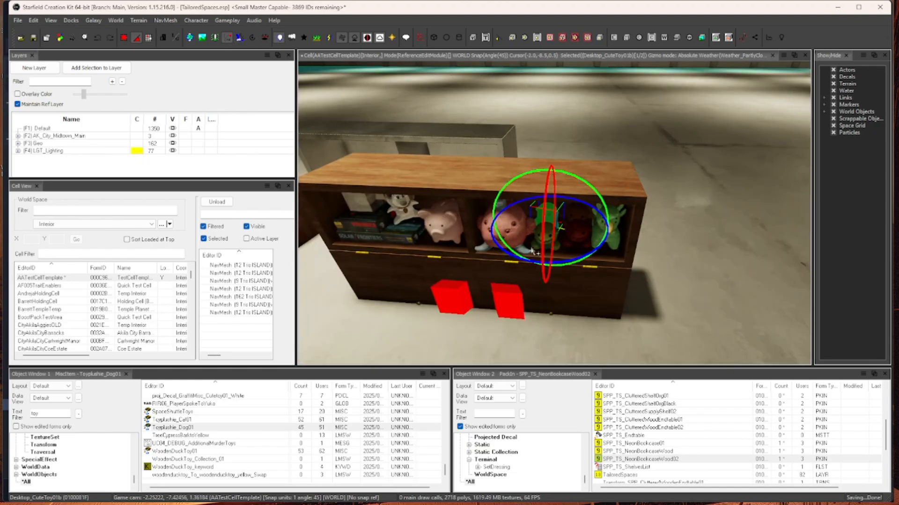
key(w)
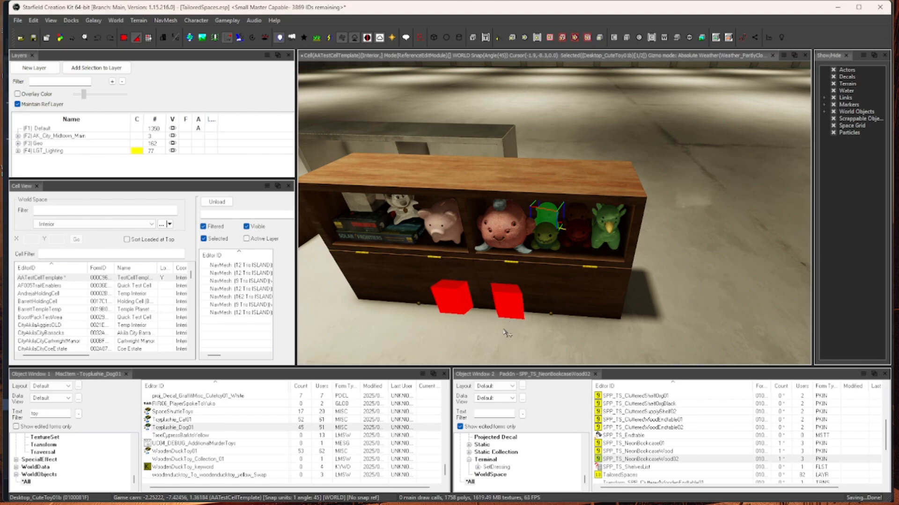
- Shift the green bird plush slightly forward beside the brown and red toys in the right compartment
click(601, 226)
key(grave)
key(w)
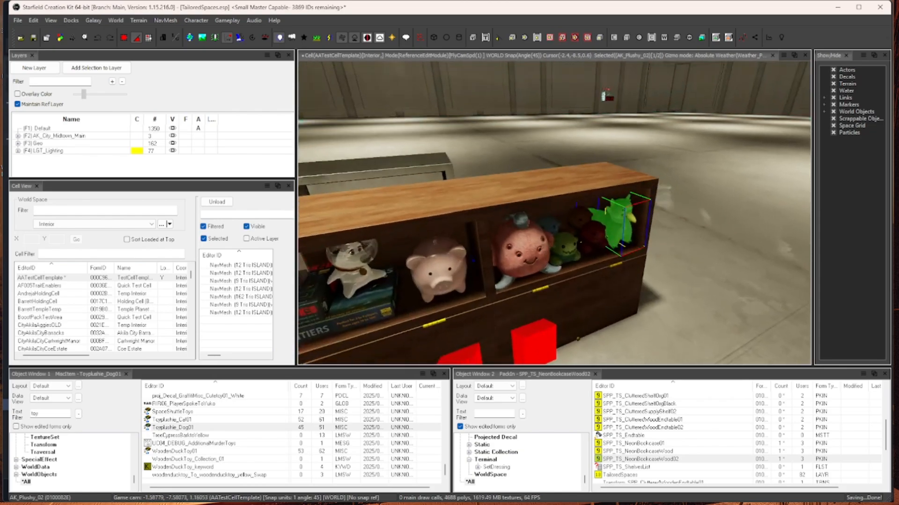
key(w)
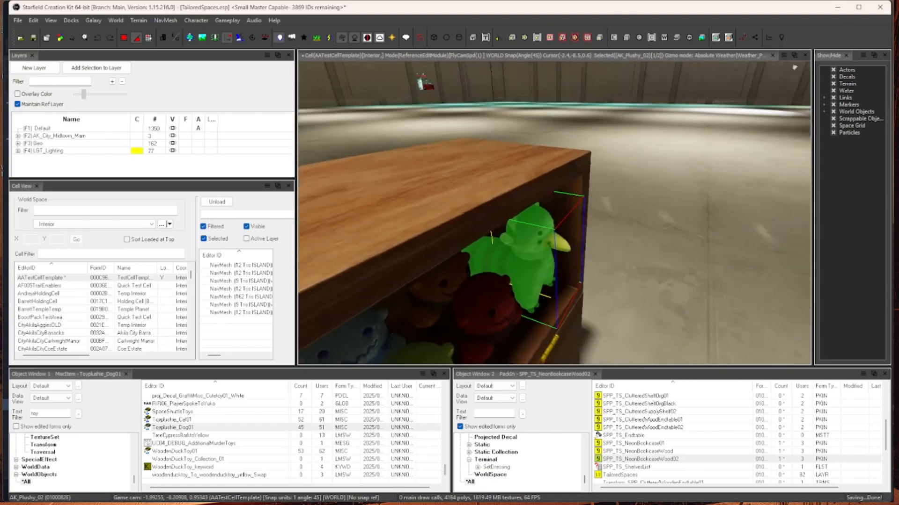
key(w)
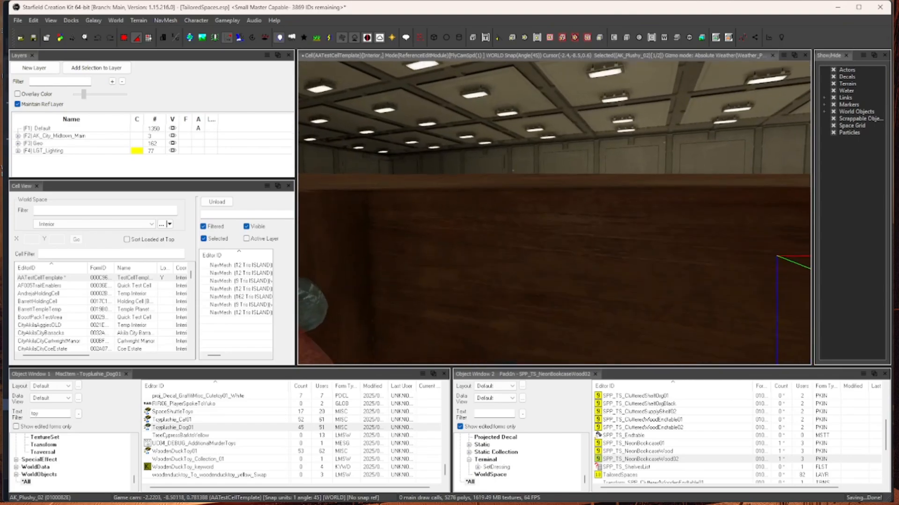
key(s)
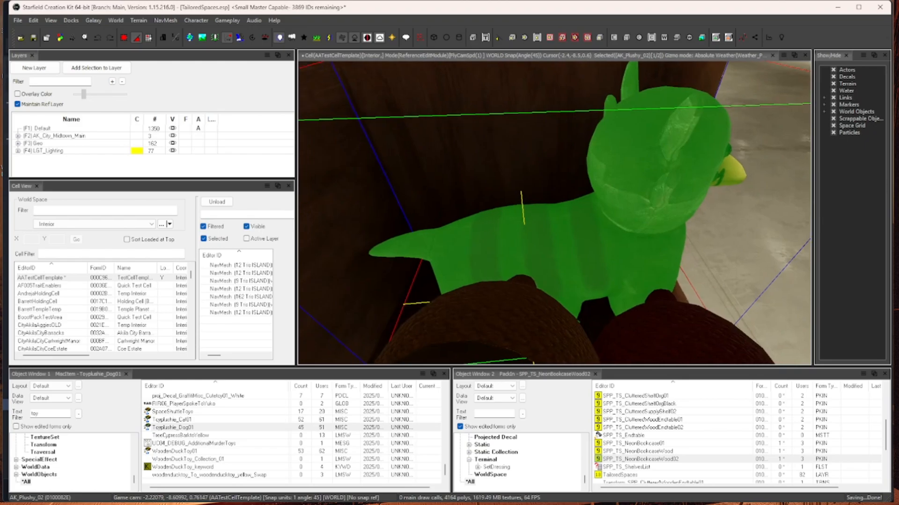
key(grave)
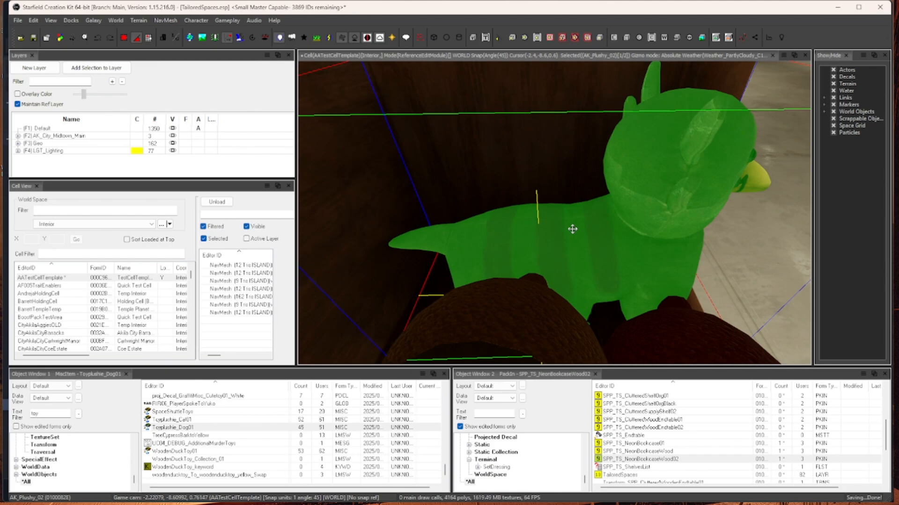
key(grave)
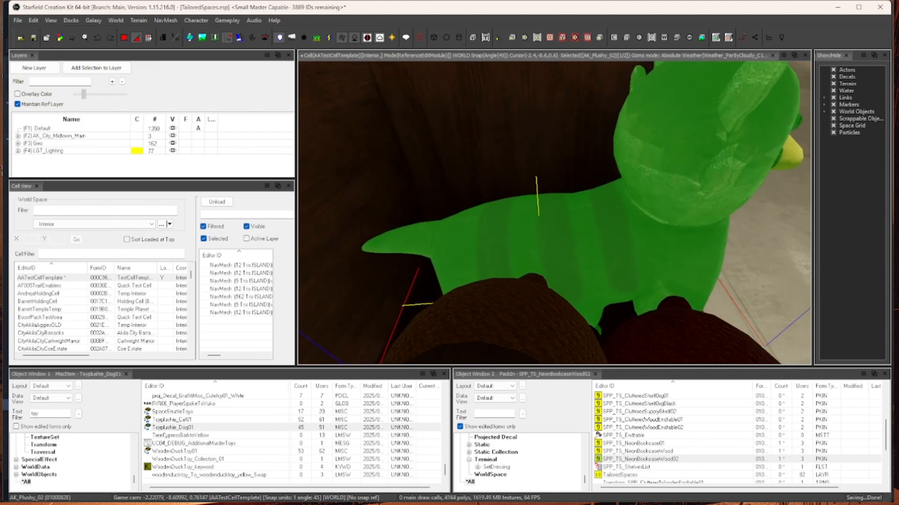
key(grave)
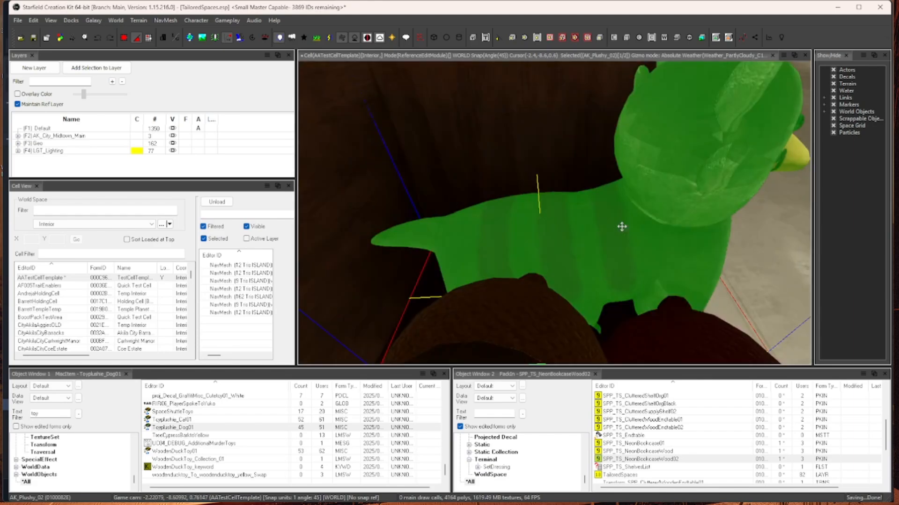
- Bring the green bird plush closer to the shelf's front edge, with its feet down on the shelf surface
key(f)
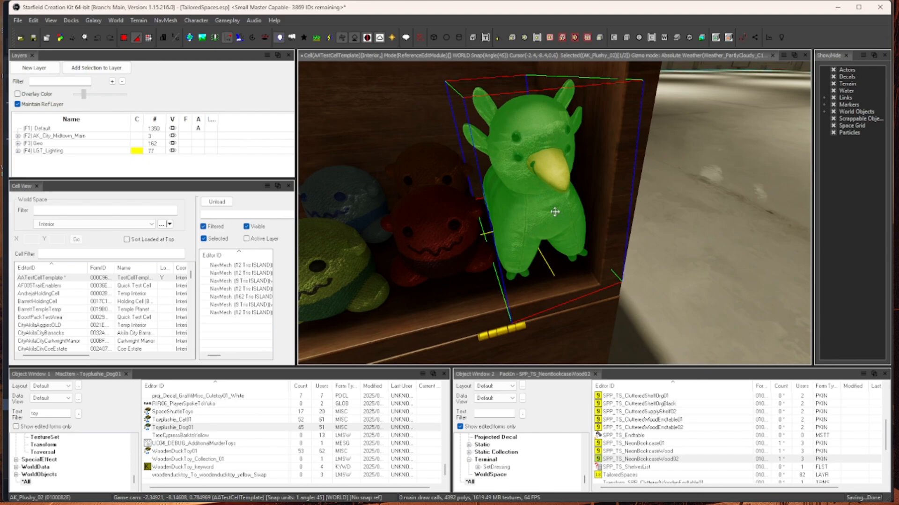
right_drag(554, 212, 532, 212)
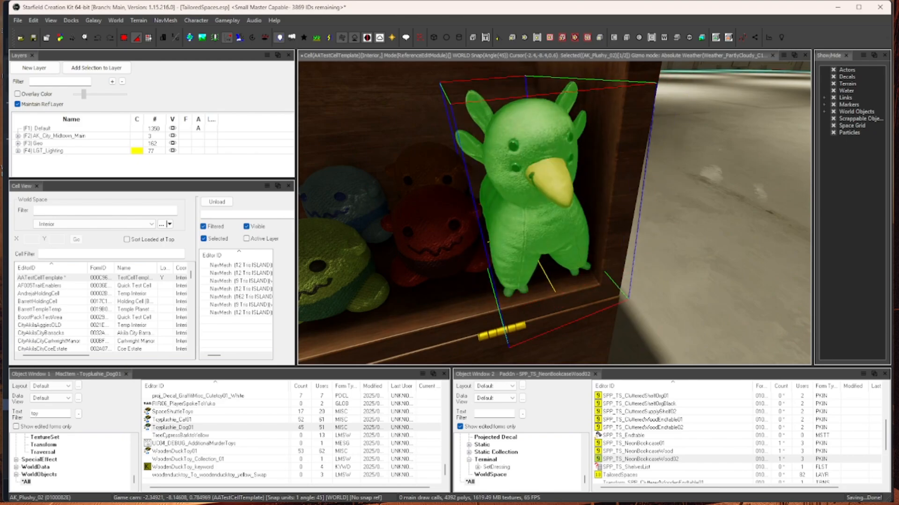
mouse_move(478, 228)
middle_down()
mouse_move(529, 228)
mouse_move(547, 216)
mouse_move(543, 248)
mouse_move(552, 258)
mouse_move(524, 187)
mouse_move(538, 196)
mouse_move(552, 239)
mouse_move(464, 218)
middle_up()
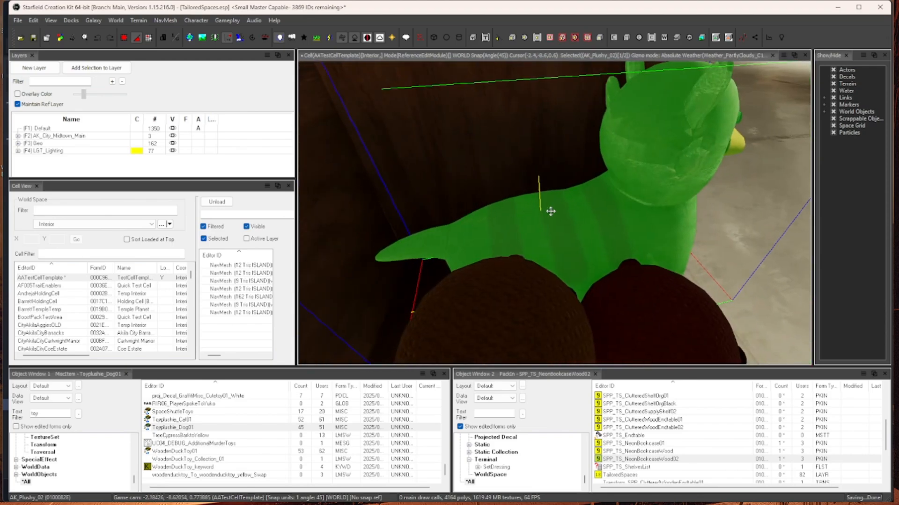
- Slide the green bird plush along the Y axis only, next to the brown and red toys
key(y)
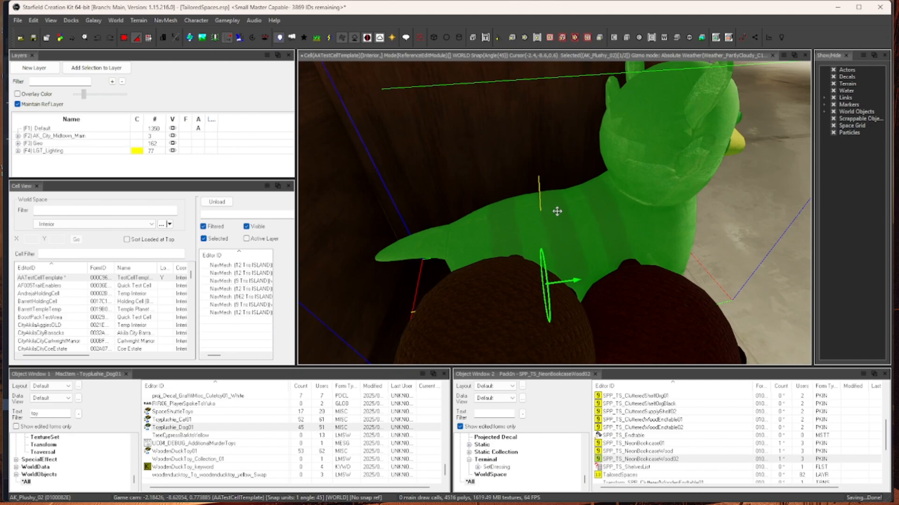
right_drag(563, 213, 580, 213)
mouse_move(580, 213)
mouse_down()
mouse_move(617, 212)
mouse_move(478, 215)
mouse_move(625, 212)
mouse_move(580, 213)
mouse_up()
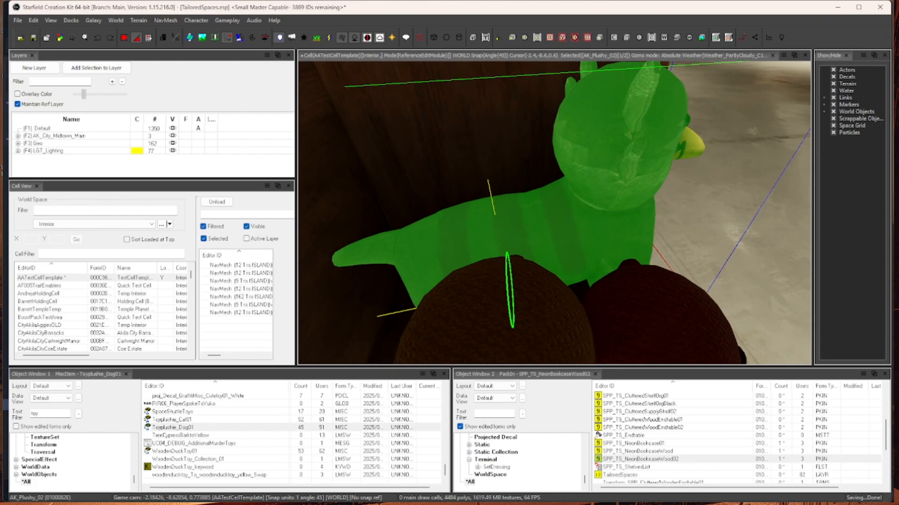
drag(505, 214, 563, 213)
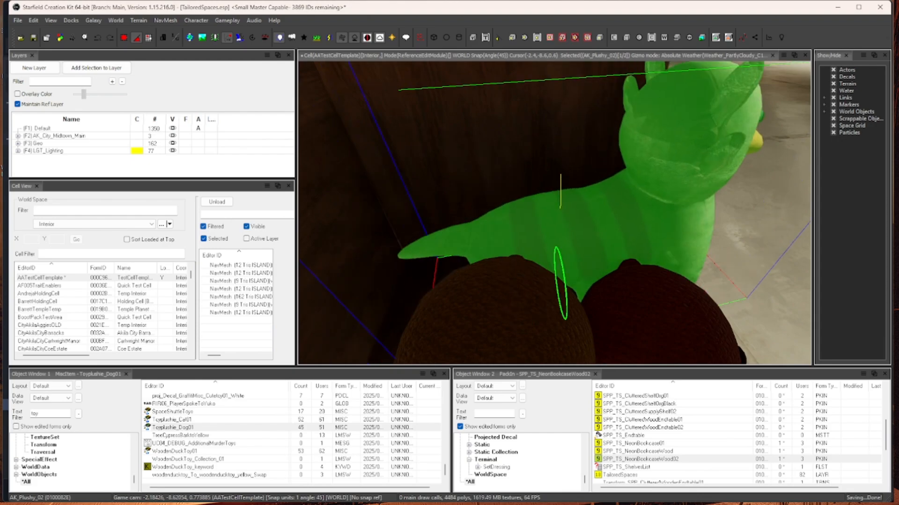
- Set the green bird plush's Y position to -8.6356 in its reference properties, using a 0.01 increment
key(f)
double_click(599, 214)
drag(485, 7, 187, 15)
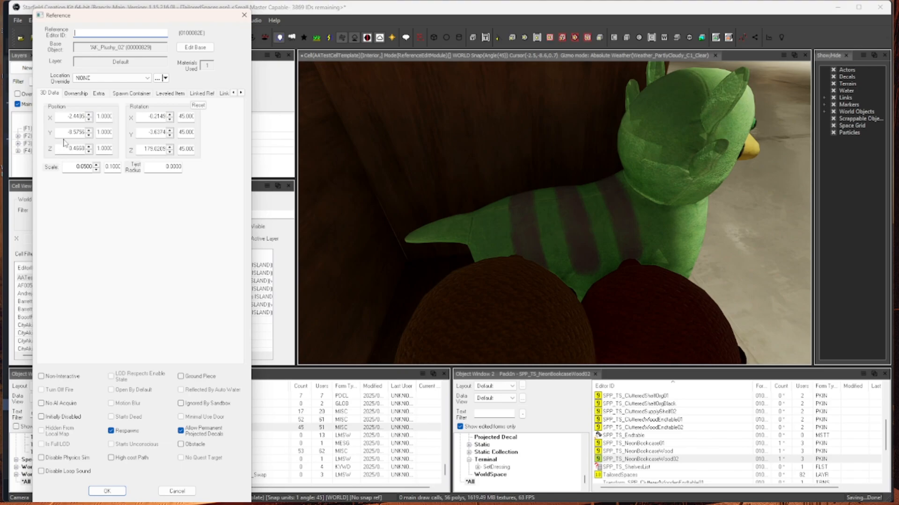
double_click(98, 132)
text(100)
click(88, 134)
click(89, 134)
click(89, 135)
click(88, 134)
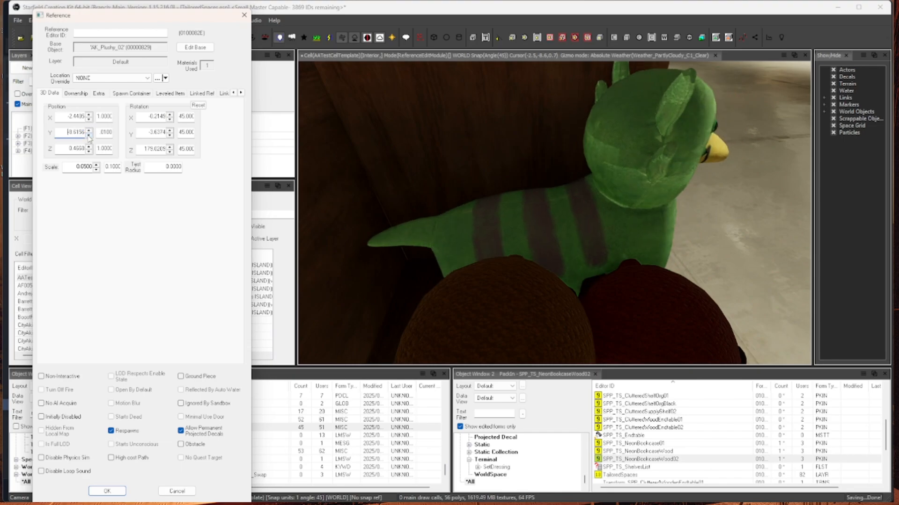
click(88, 134)
click(88, 135)
click(89, 134)
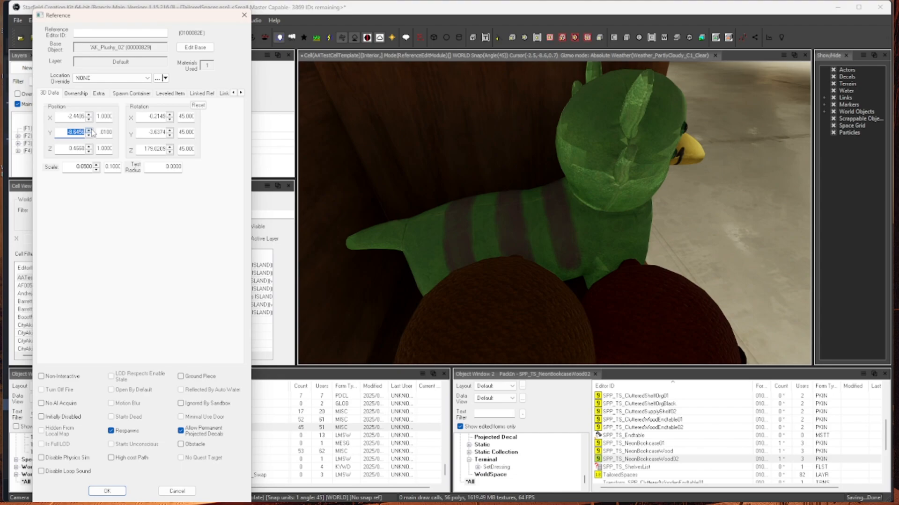
click(89, 130)
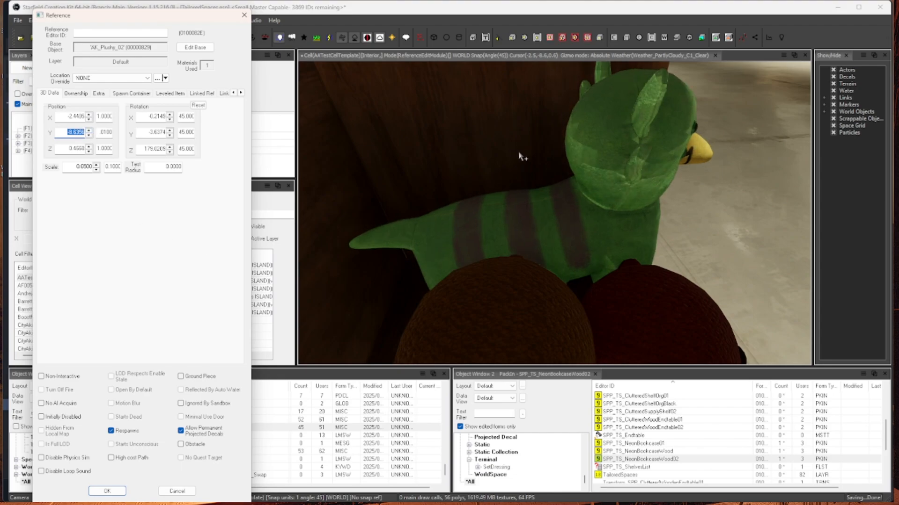
click(111, 491)
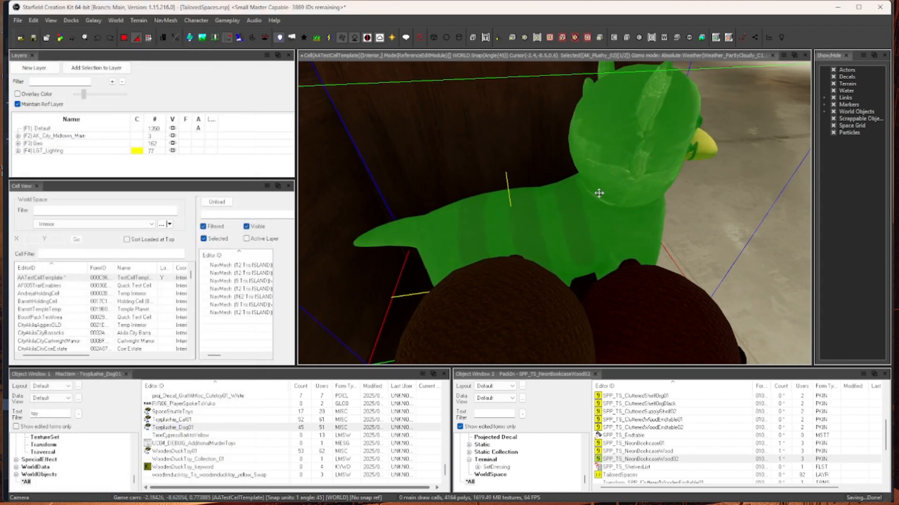
- Select the bookcase and examine the toy arrangement in its right compartment from several distances and angles
scroll(598, 193, down, 2)
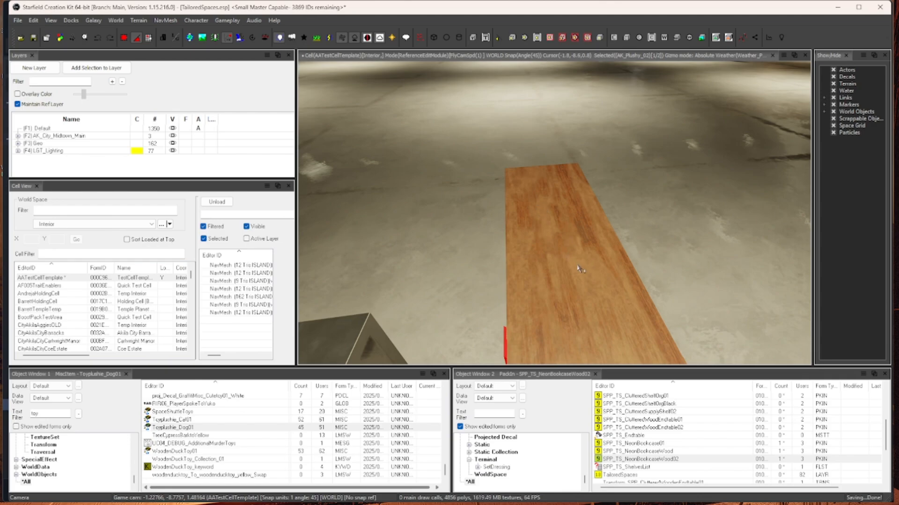
click(572, 237)
key(f)
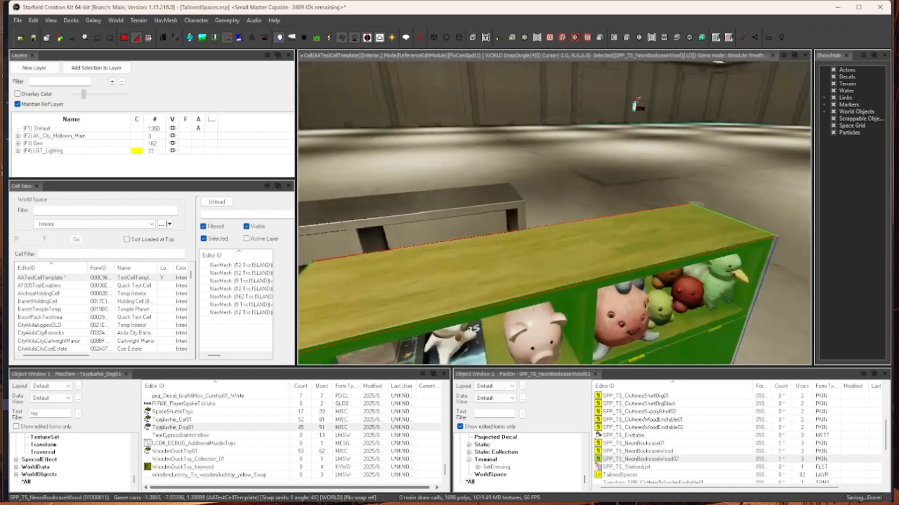
middle_drag(572, 238, 543, 243)
scroll(554, 213, up, 2)
scroll(555, 213, up, 2)
scroll(555, 213, down, 2)
scroll(554, 213, down, 2)
scroll(555, 213, down, 2)
scroll(554, 213, up, 2)
scroll(554, 213, down, 1)
middle_drag(554, 213, 571, 234)
scroll(555, 213, up, 3)
scroll(554, 213, up, 1)
key(s)
right_drag(571, 220, 571, 237)
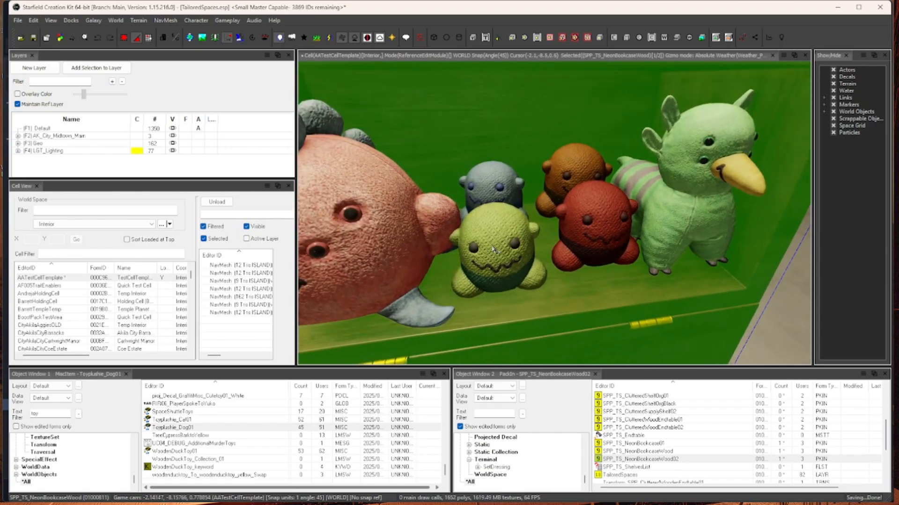
- Reposition the light green toy between the pink plush and the red toy, turning it to face the shelf's front
click(493, 250)
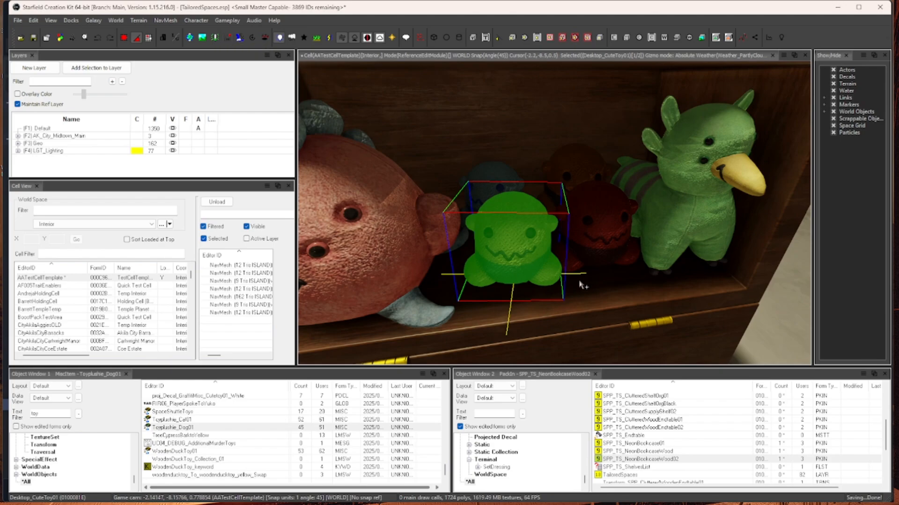
scroll(610, 246, down, 5)
scroll(610, 246, up, 5)
mouse_move(610, 247)
right_down()
mouse_move(595, 250)
mouse_move(618, 244)
mouse_move(608, 248)
right_up()
shift+middle_drag(609, 248, 607, 230)
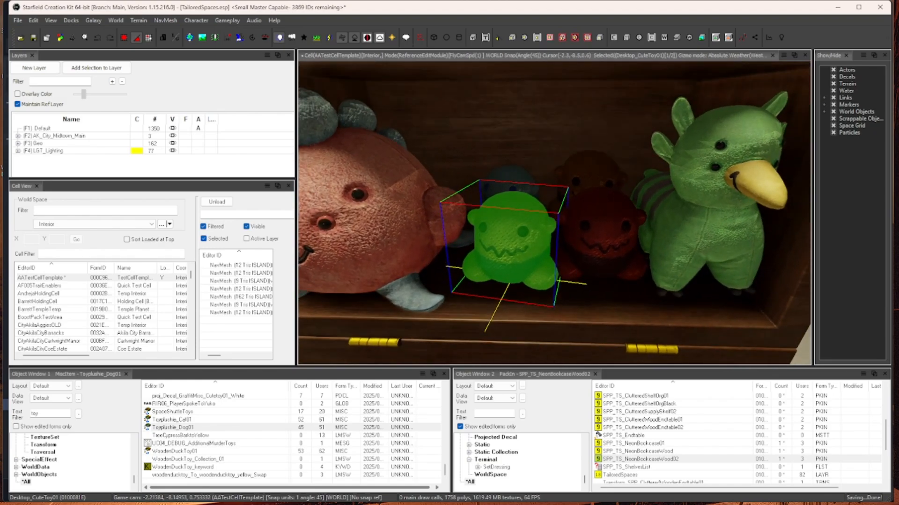
- Increase the scale of the small blue toy behind the light green toy slightly in its reference properties
mouse_move(555, 213)
right_down()
mouse_move(636, 210)
mouse_move(646, 201)
mouse_move(555, 213)
mouse_move(538, 229)
mouse_move(580, 234)
mouse_move(554, 223)
right_up()
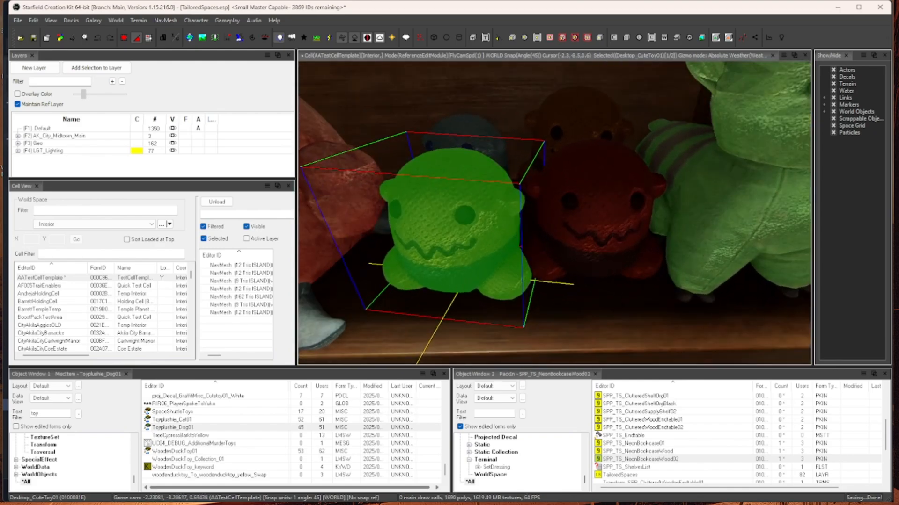
right_drag(609, 244, 609, 247)
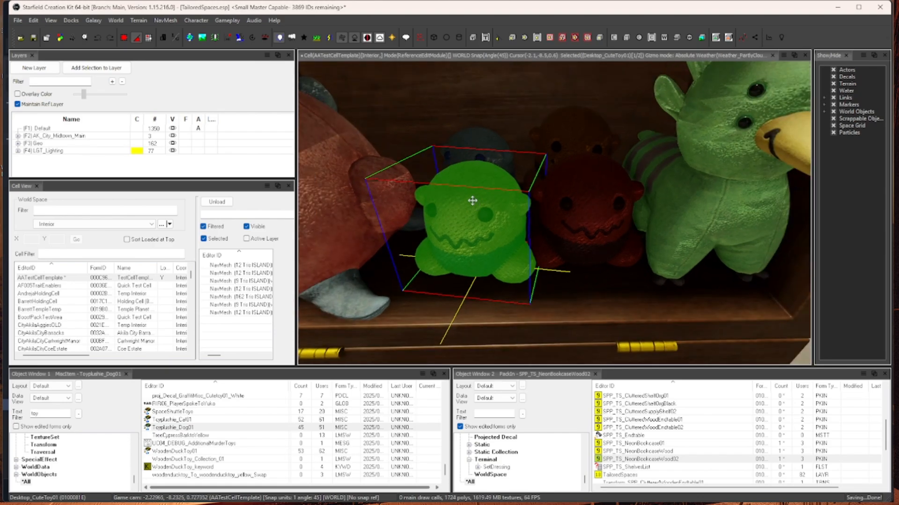
click(480, 142)
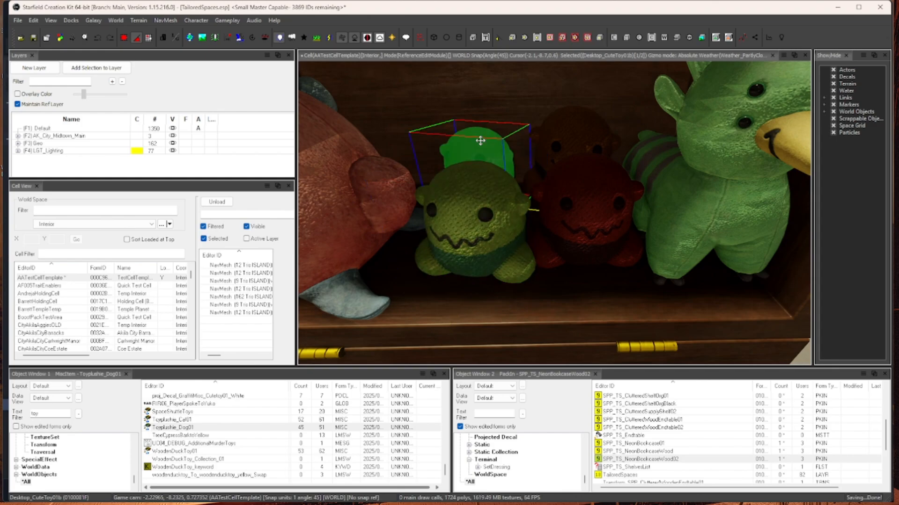
double_click(480, 141)
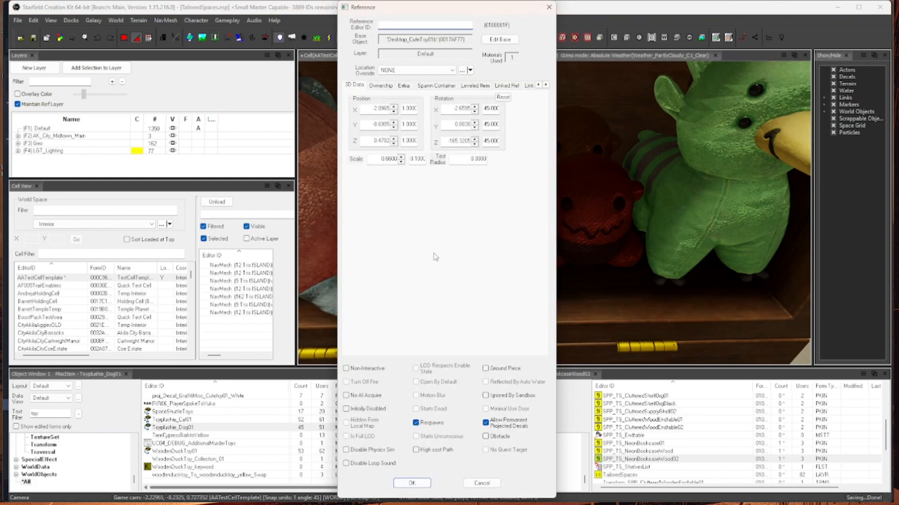
click(392, 159)
click(415, 484)
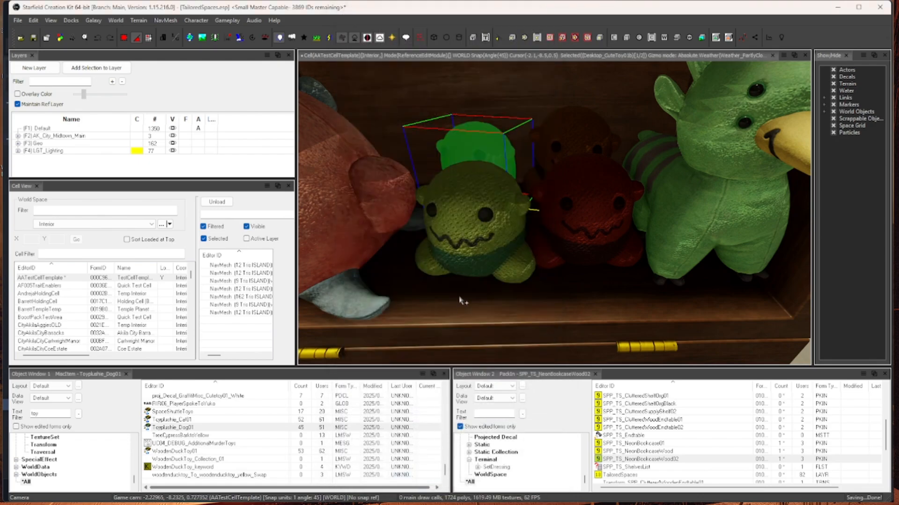
- Set the scale of the brown toy behind the red toy to 0.7 in its reference properties
click(573, 135)
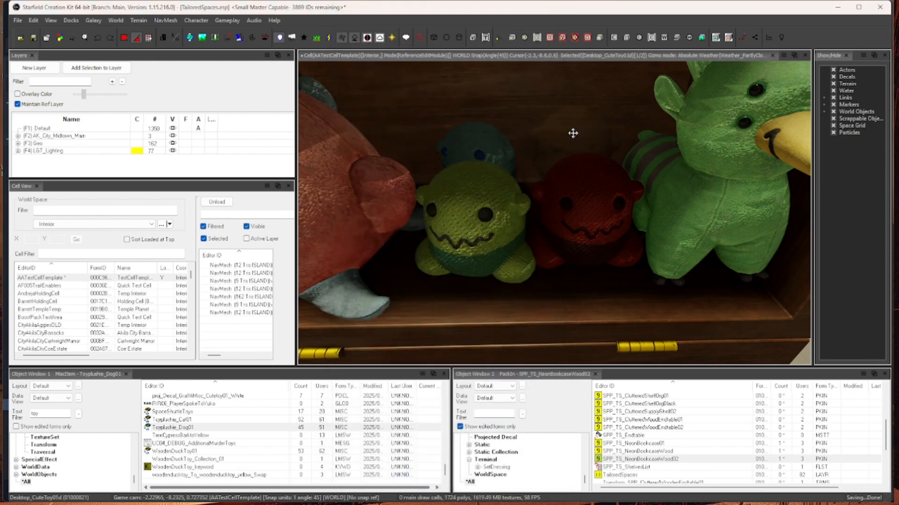
double_click(573, 133)
double_click(392, 159)
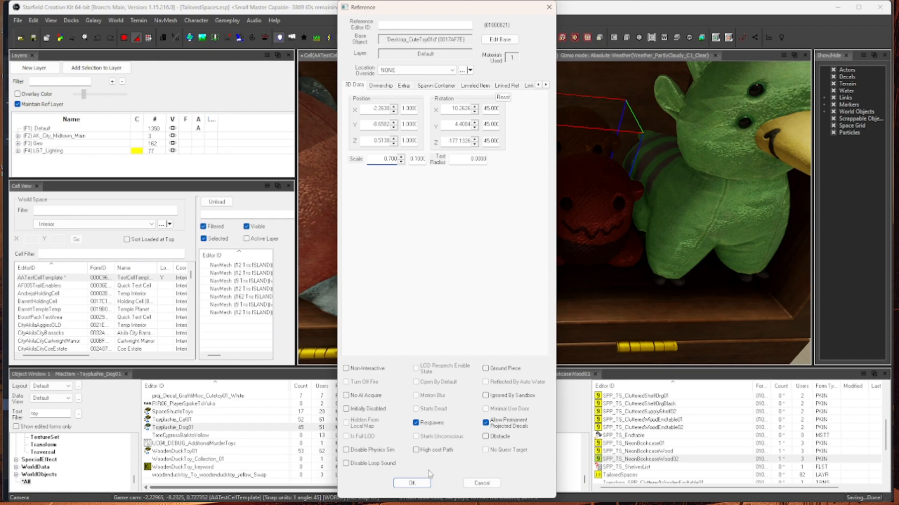
click(412, 483)
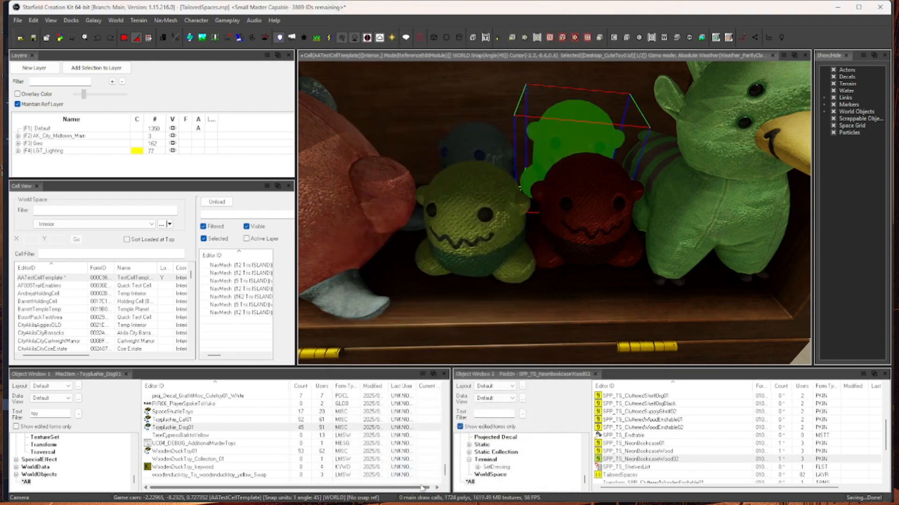
- Set the red toy's scale to 0.7 in its reference properties
click(596, 201)
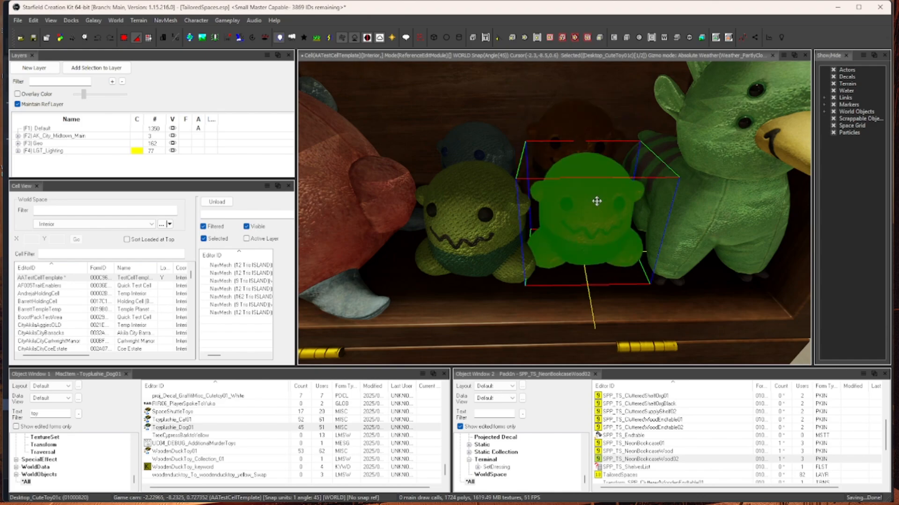
double_click(596, 202)
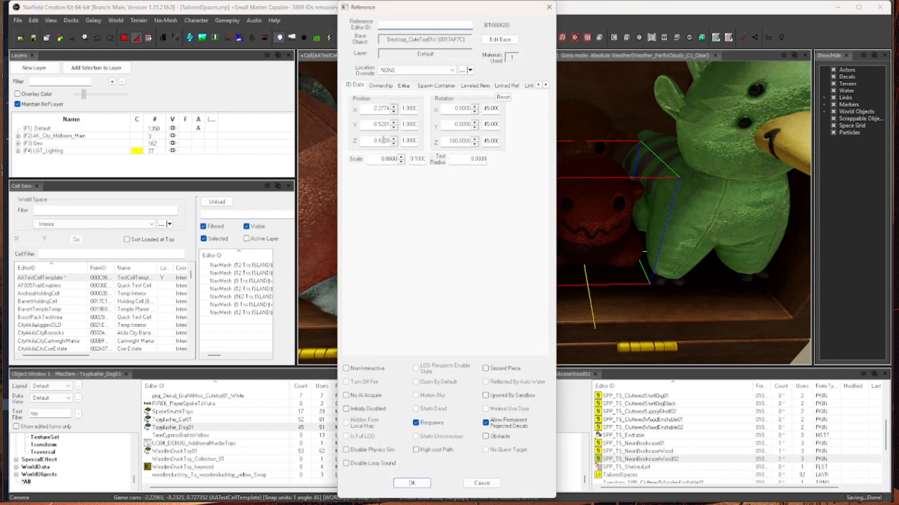
drag(397, 159, 388, 159)
text(0.0)
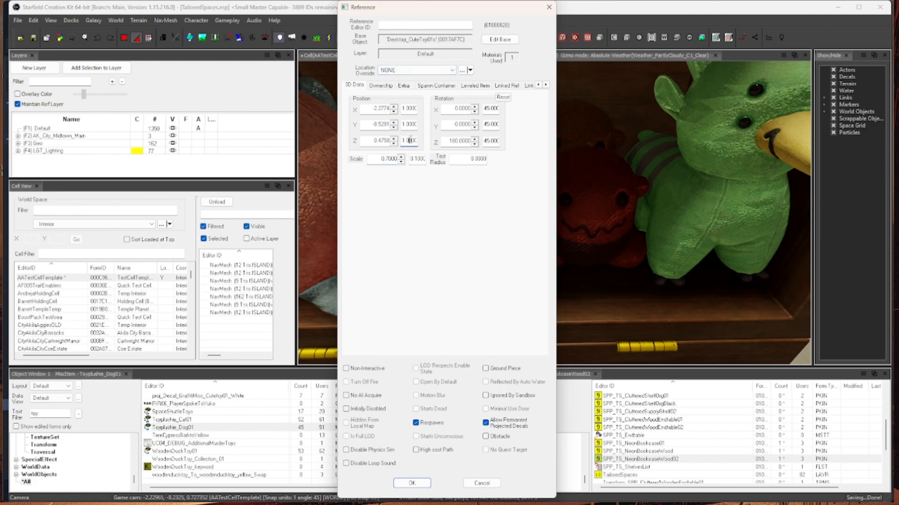
click(410, 483)
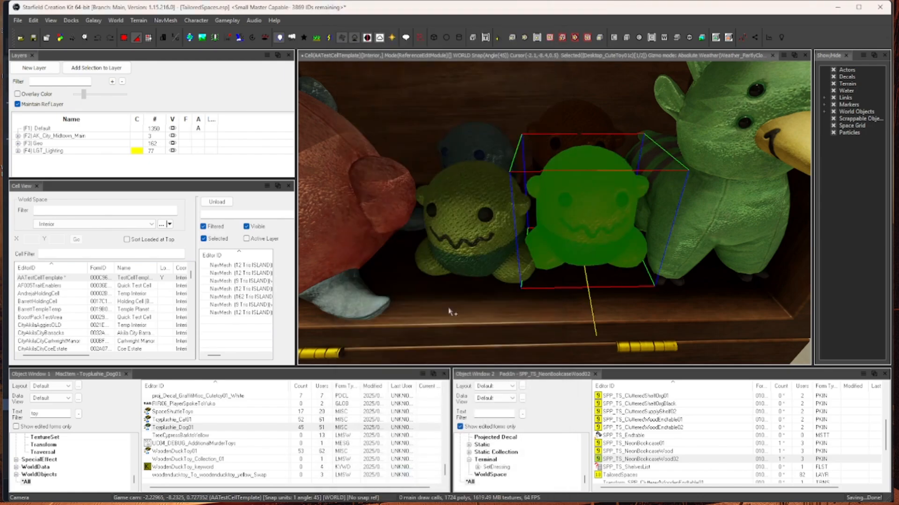
- Set the light green toy's scale to 0.7 in its reference properties
click(473, 203)
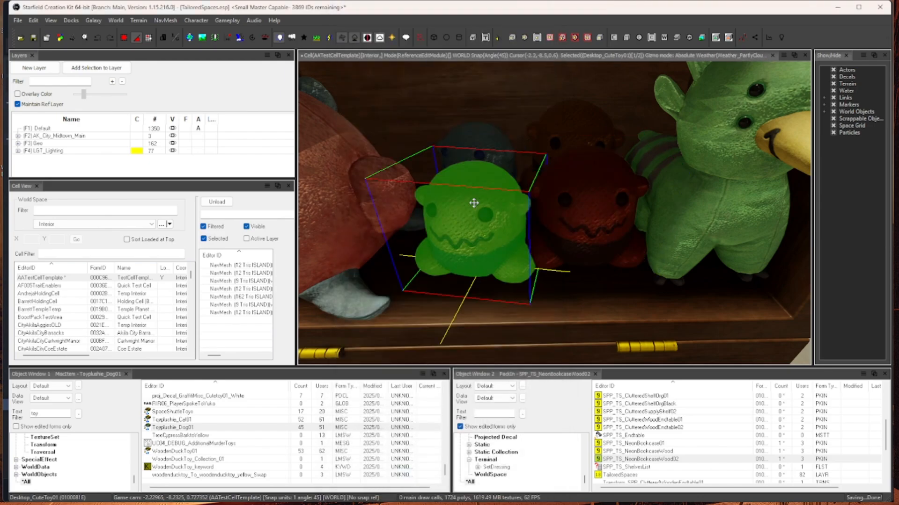
double_click(474, 203)
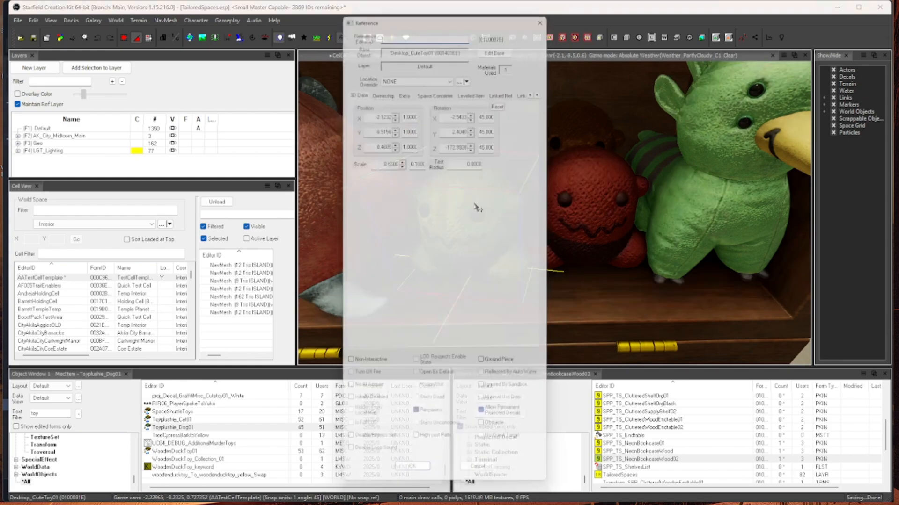
drag(391, 159, 385, 158)
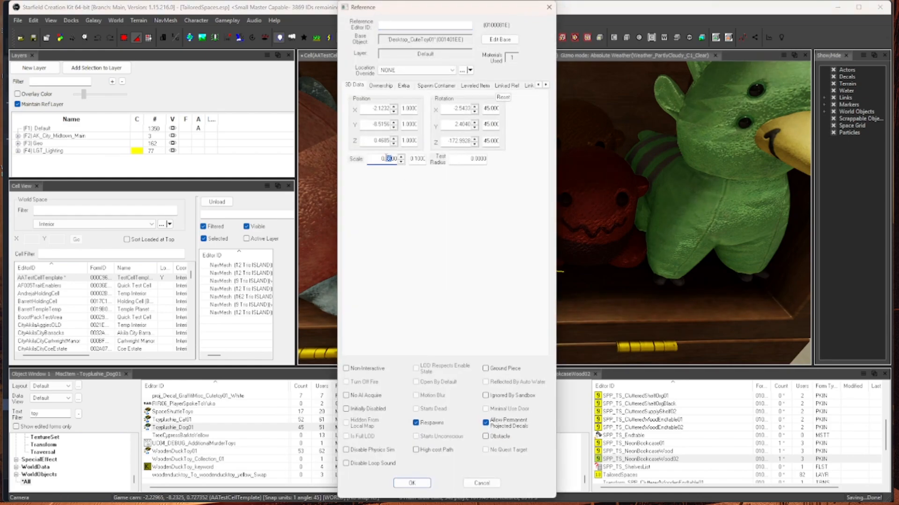
text(7)
click(416, 484)
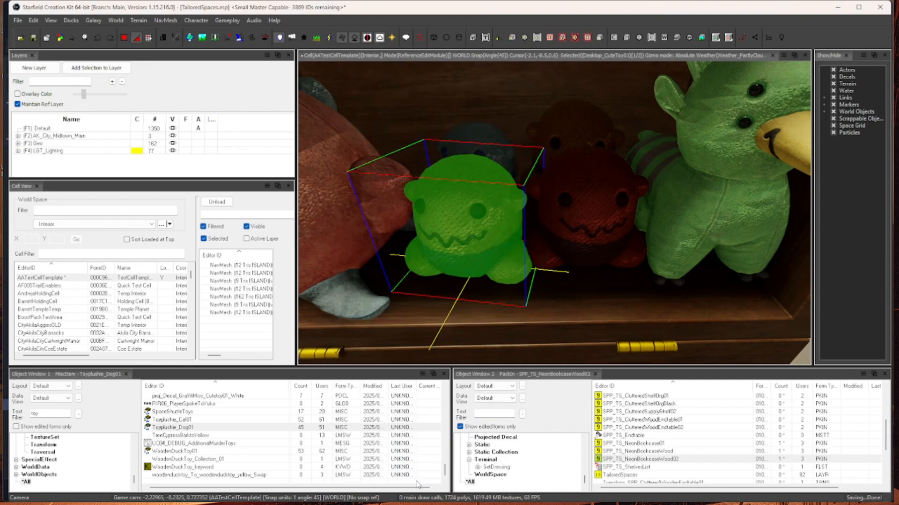
- Set the scale of the pink AK_Plushy_01 plush beside the compartment divider to 0.9 in its reference properties
scroll(548, 272, down, 1)
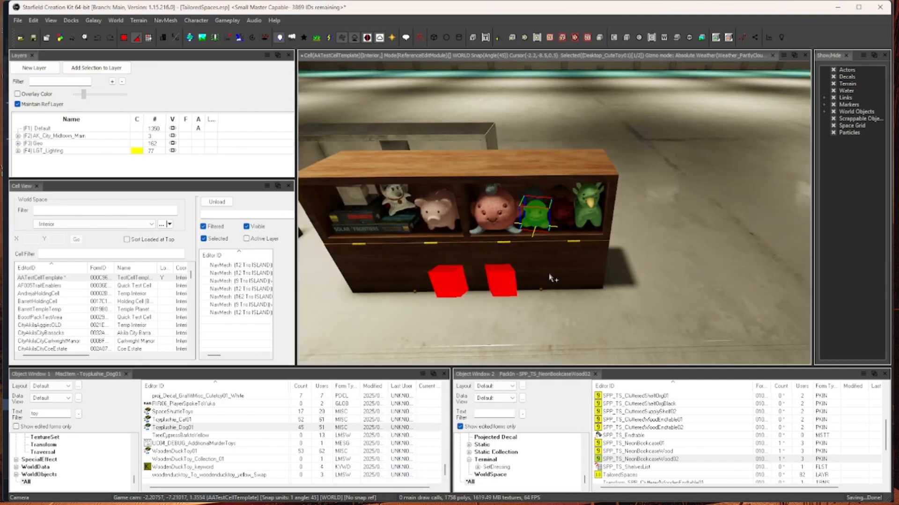
scroll(553, 272, up, 1)
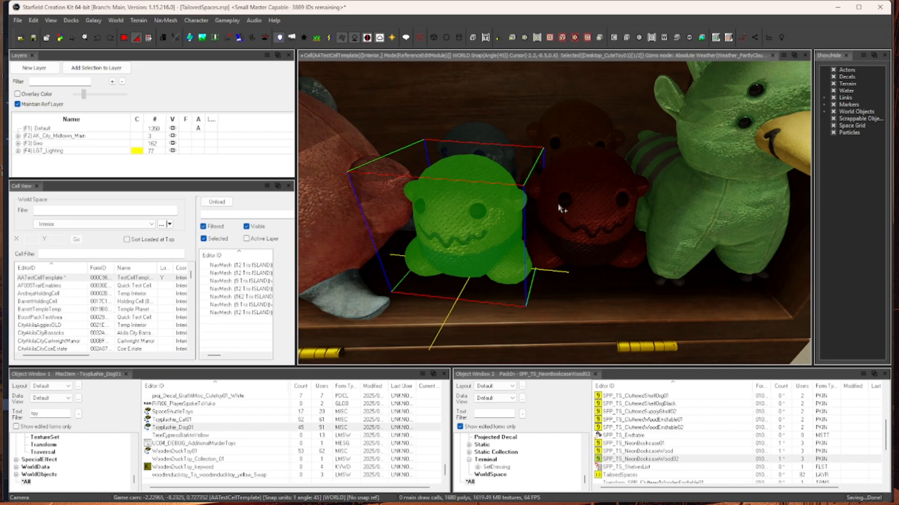
scroll(567, 169, down, 5)
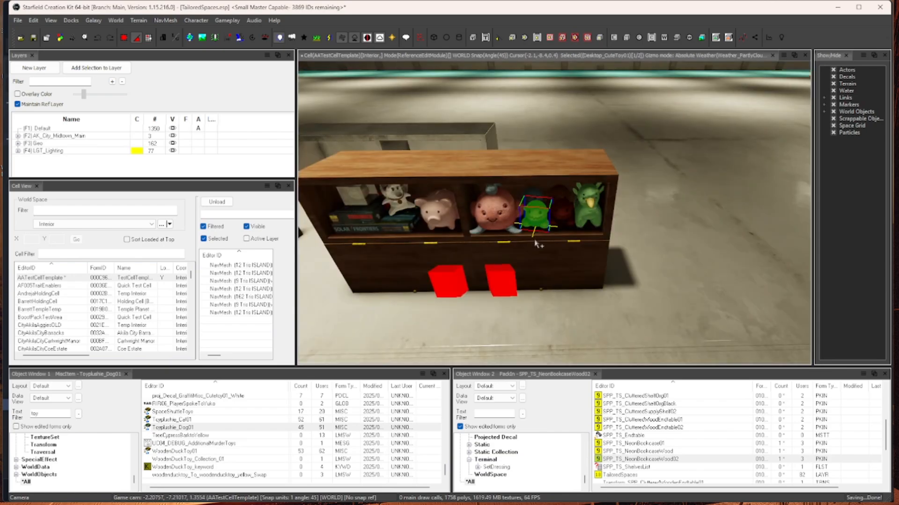
click(497, 206)
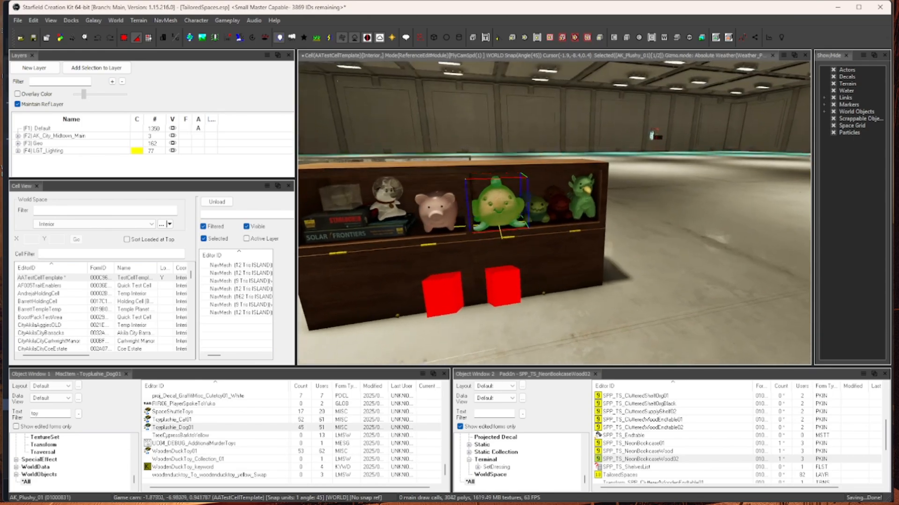
mouse_move(497, 206)
right_down()
mouse_move(450, 209)
mouse_move(445, 164)
mouse_move(447, 183)
mouse_move(492, 201)
mouse_move(461, 211)
mouse_move(485, 205)
mouse_move(461, 223)
mouse_move(487, 219)
right_up()
scroll(554, 213, up, 3)
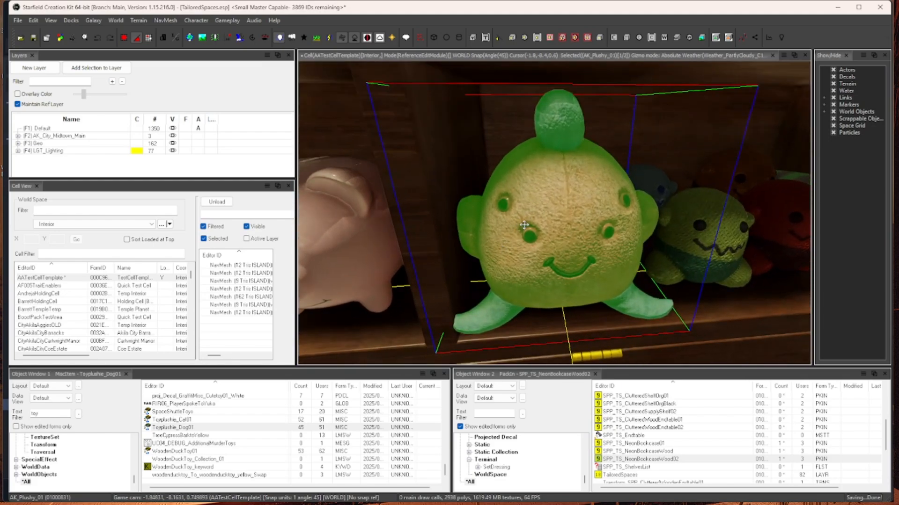
double_click(567, 222)
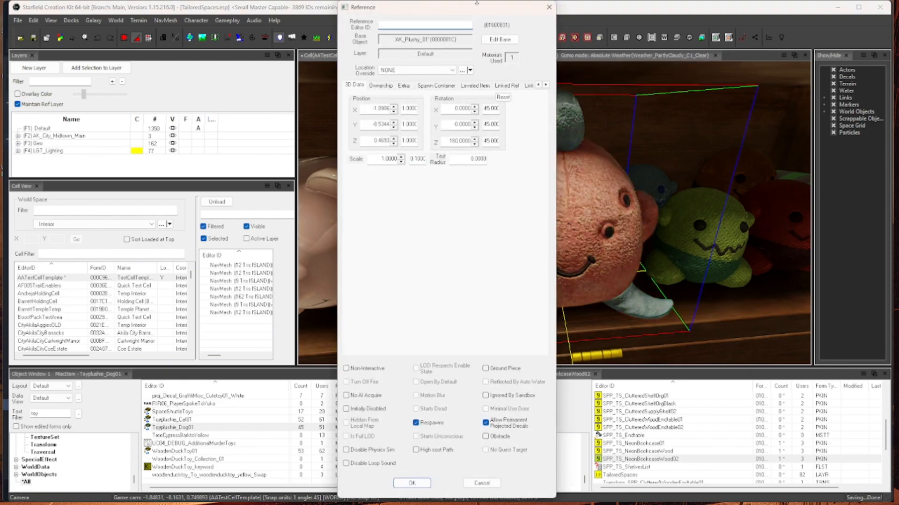
drag(498, 13, 307, 41)
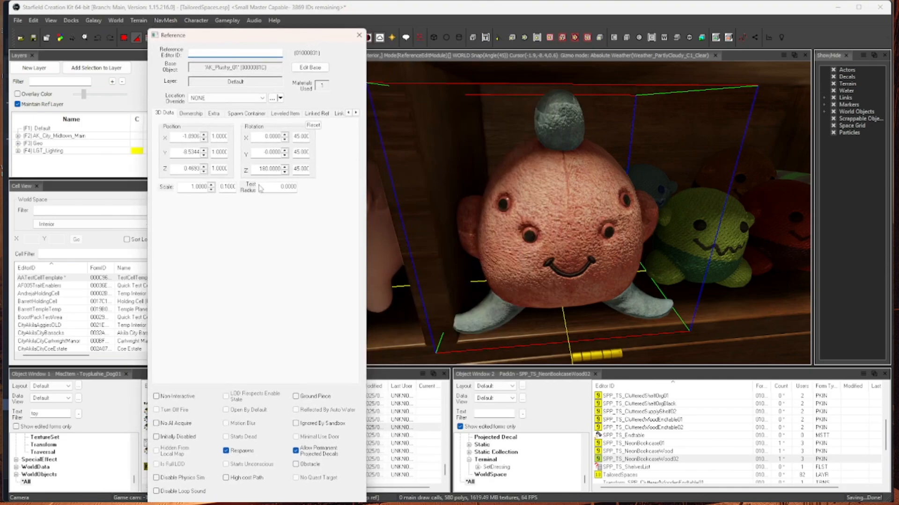
double_click(200, 186)
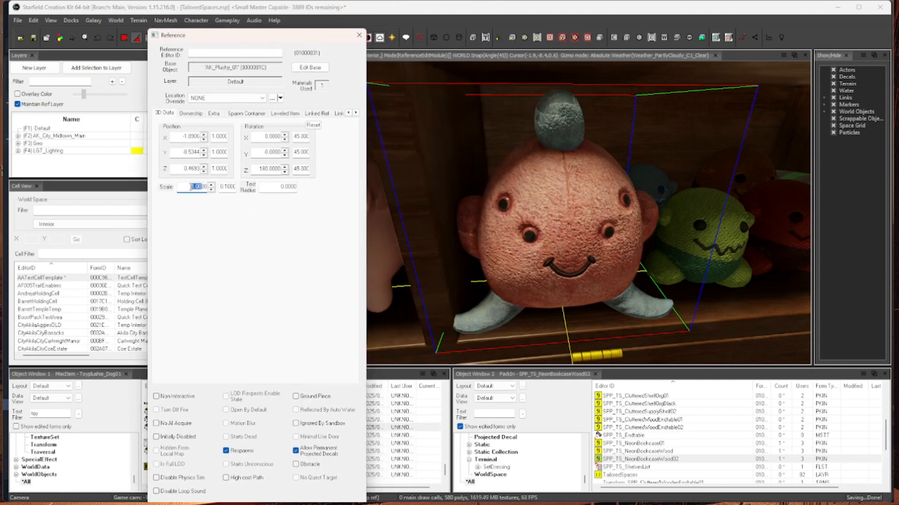
text(100)
drag(302, 37, 259, 15)
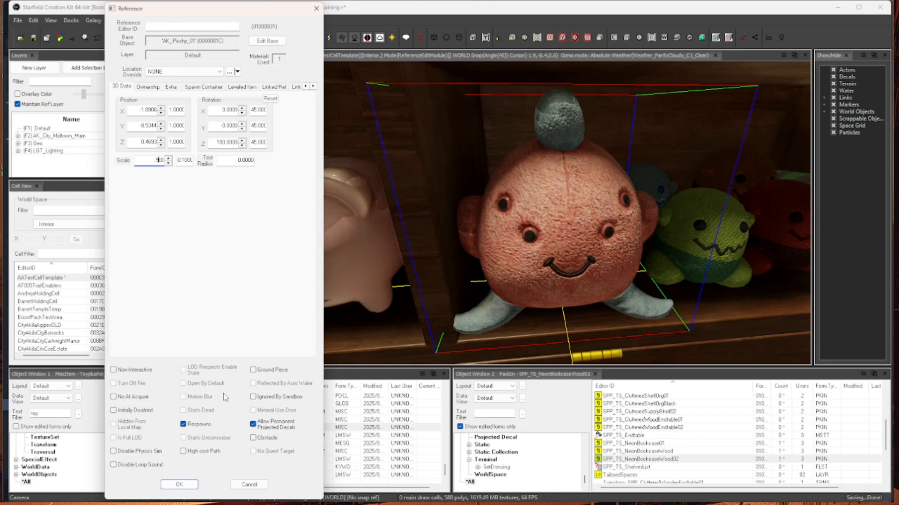
click(179, 485)
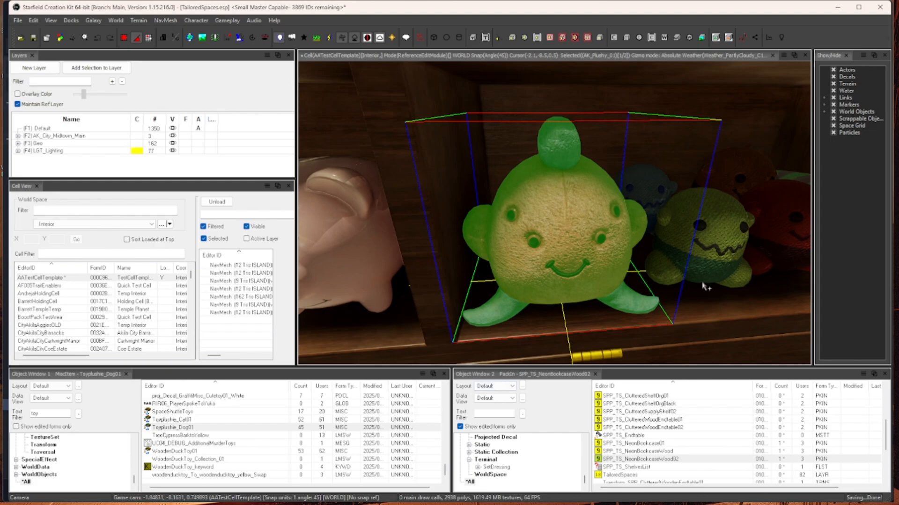
- Examine the resized plush and toys in the bookcase from both a distance and close up
scroll(724, 293, down, 5)
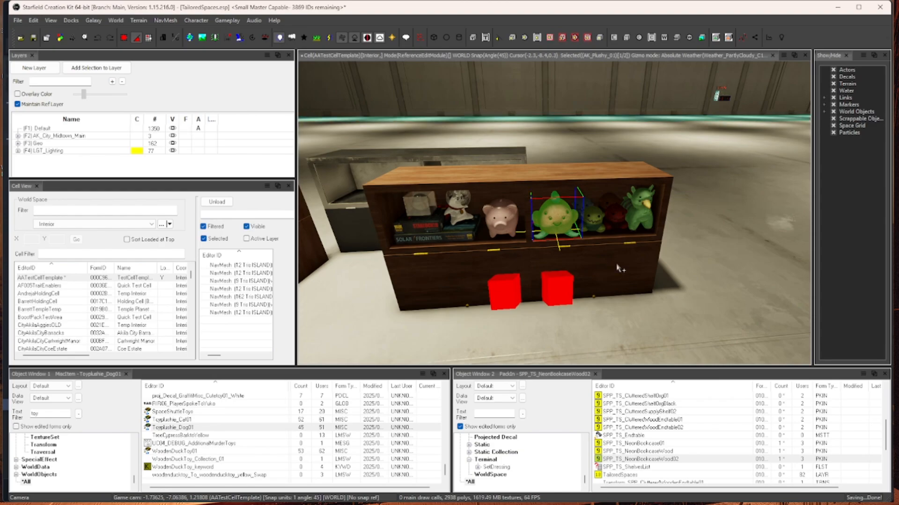
scroll(625, 269, up, 3)
scroll(624, 268, down, 3)
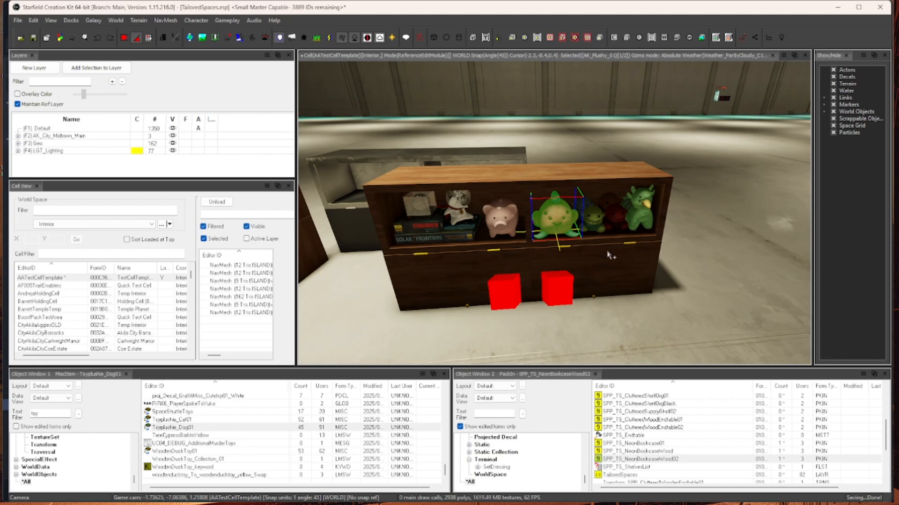
scroll(610, 255, up, 5)
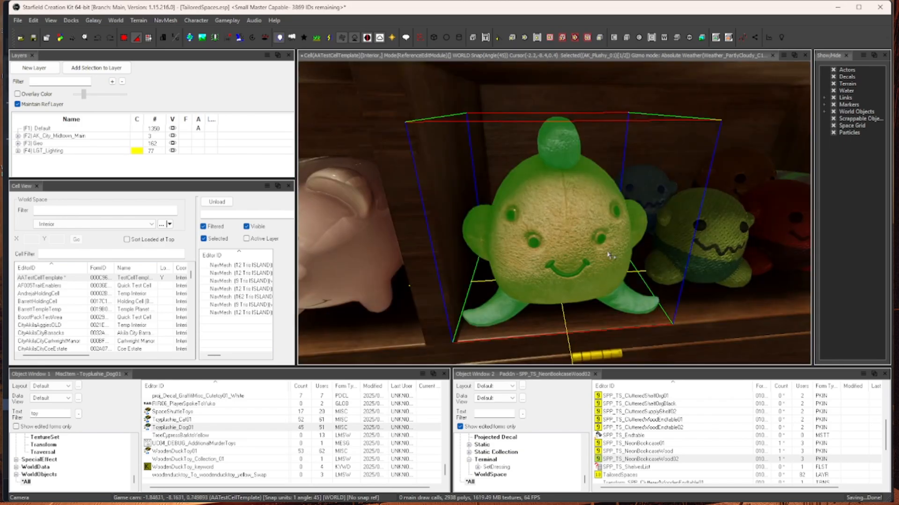
scroll(610, 255, down, 5)
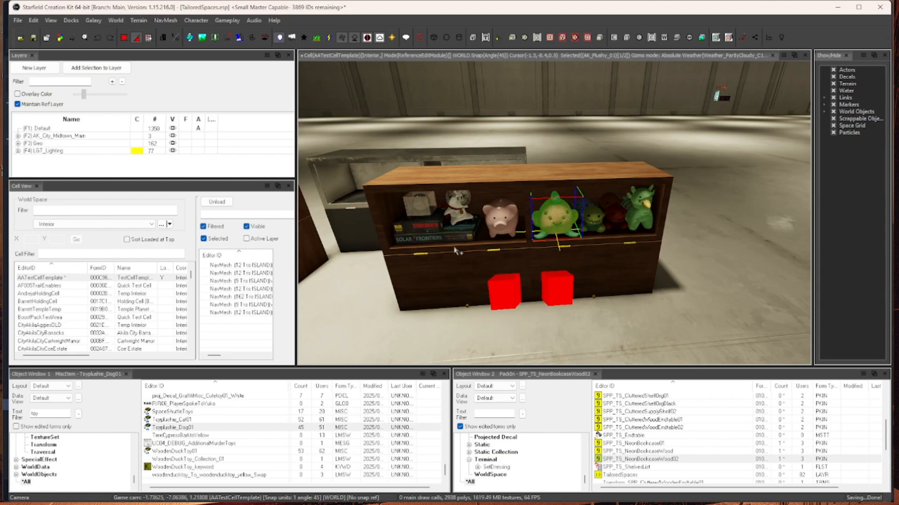
- Select the bookcase and undo its removal from the cell
click(619, 260)
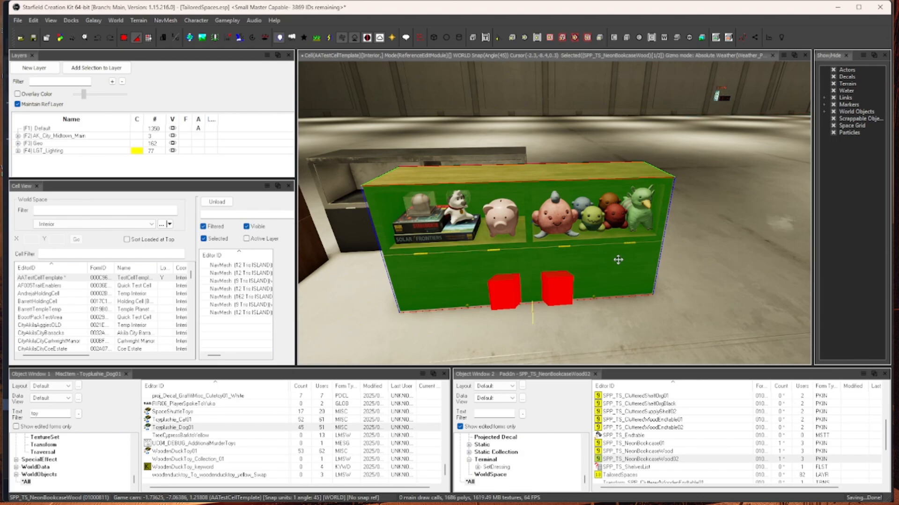
right_click(618, 261)
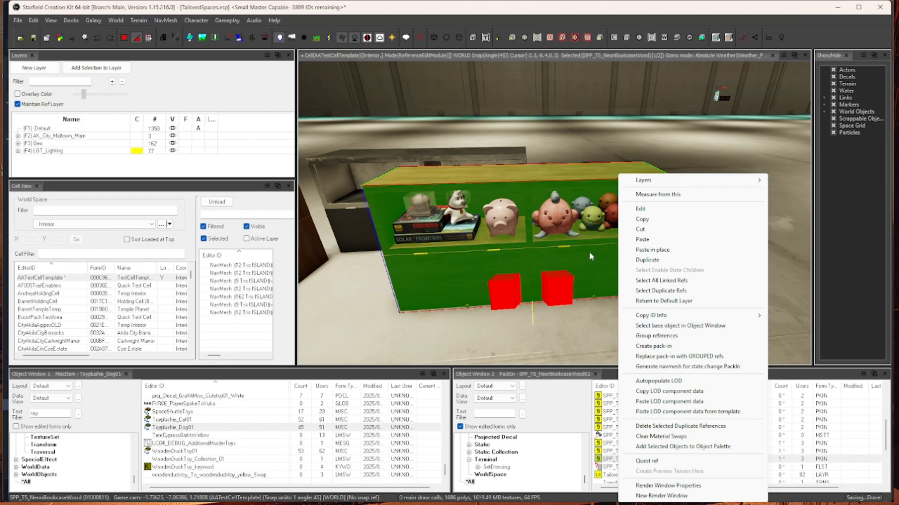
click(559, 279)
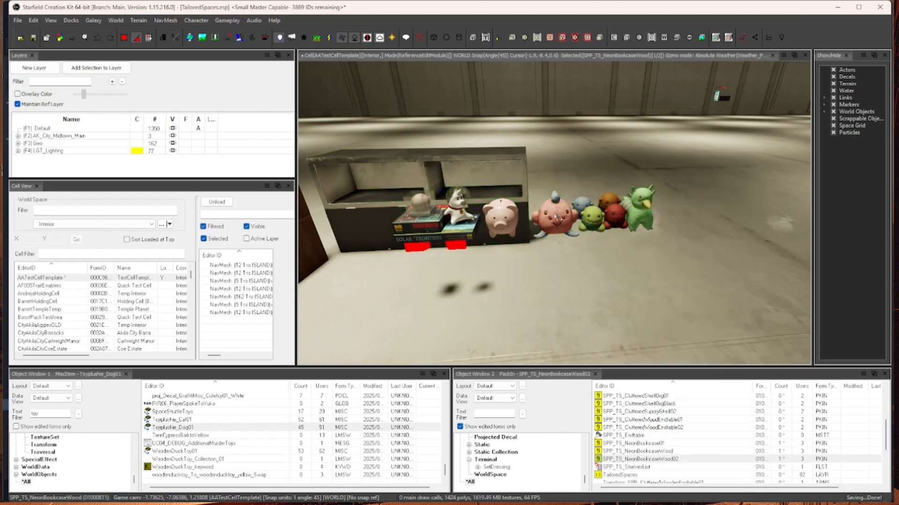
click(31, 20)
mouse_move(49, 21)
click(37, 29)
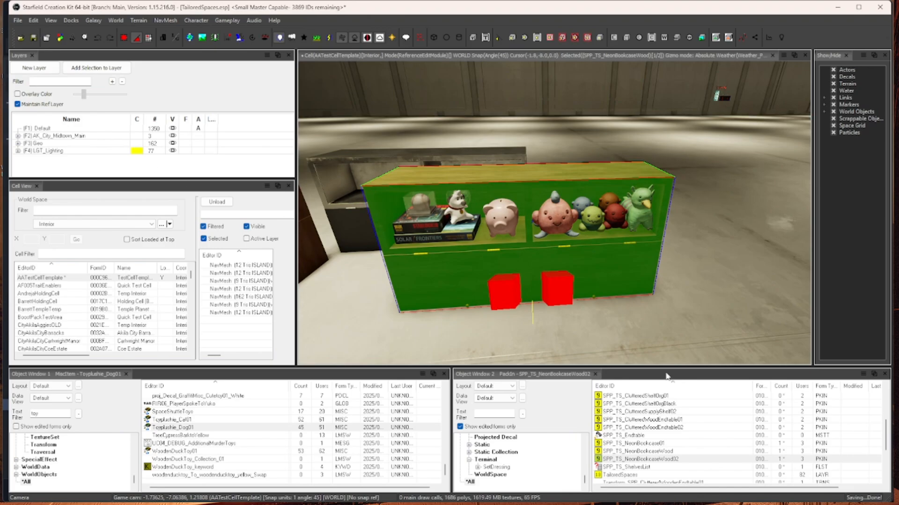
- Fragment the green-highlighted bookcase pack-in into its separate references and remove them from their containing group
right_click(617, 268)
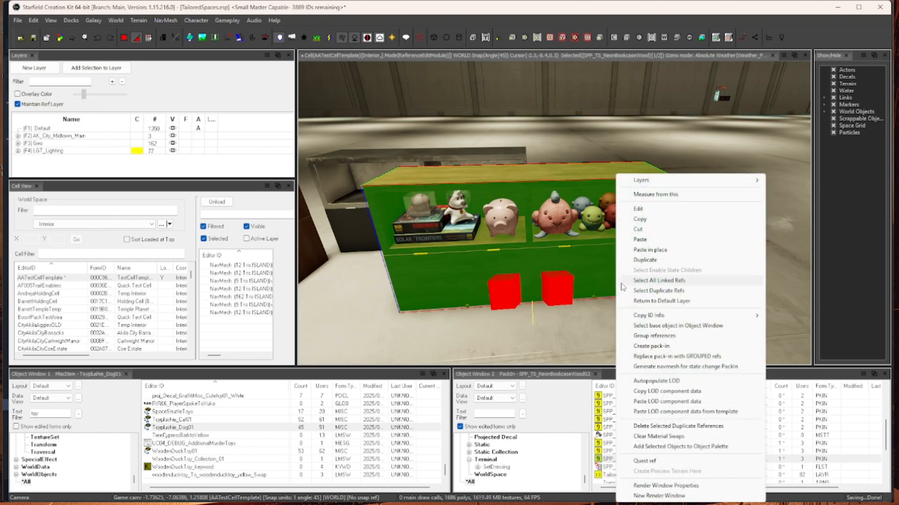
click(681, 358)
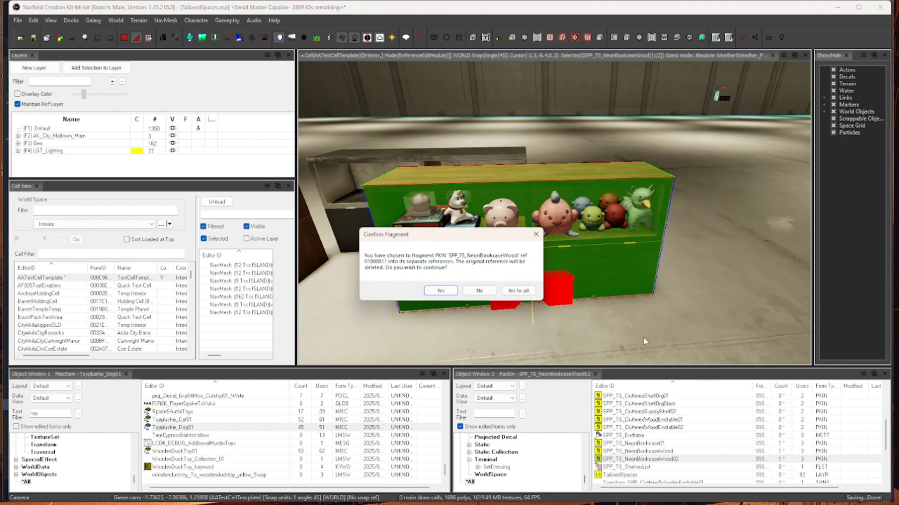
click(440, 290)
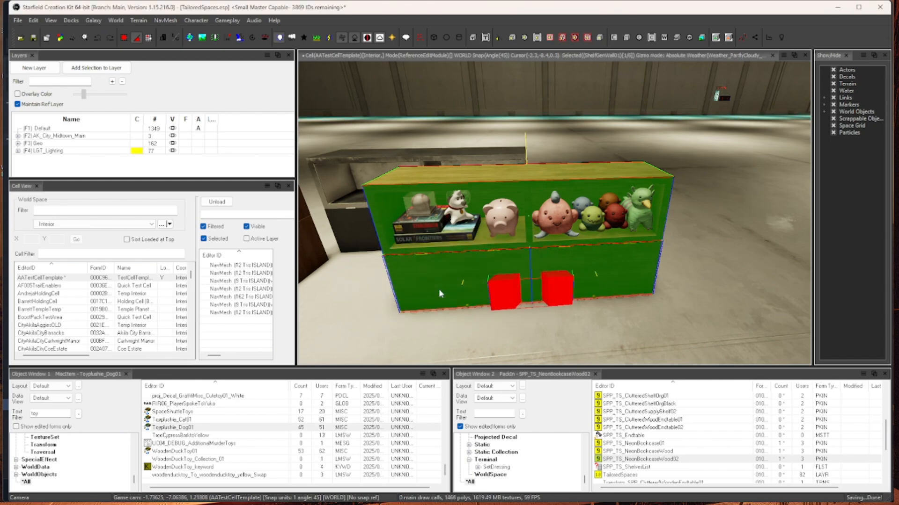
right_click(602, 259)
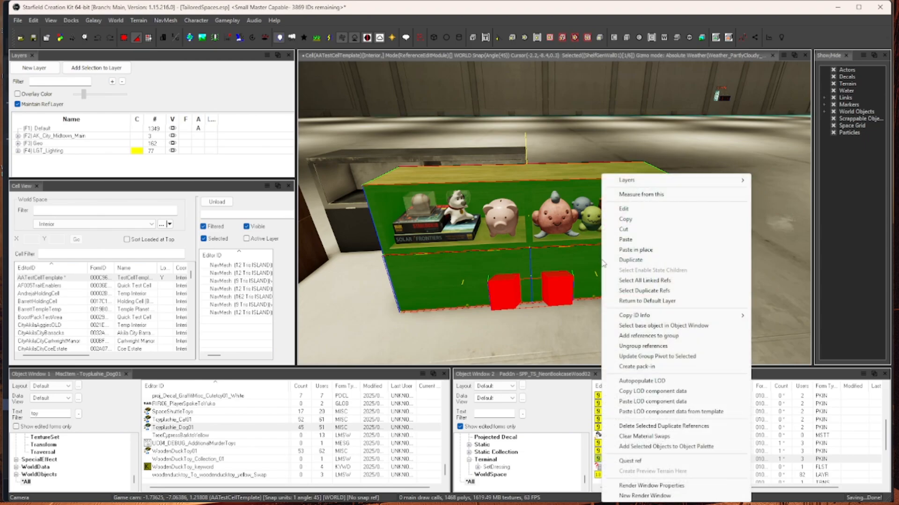
click(644, 347)
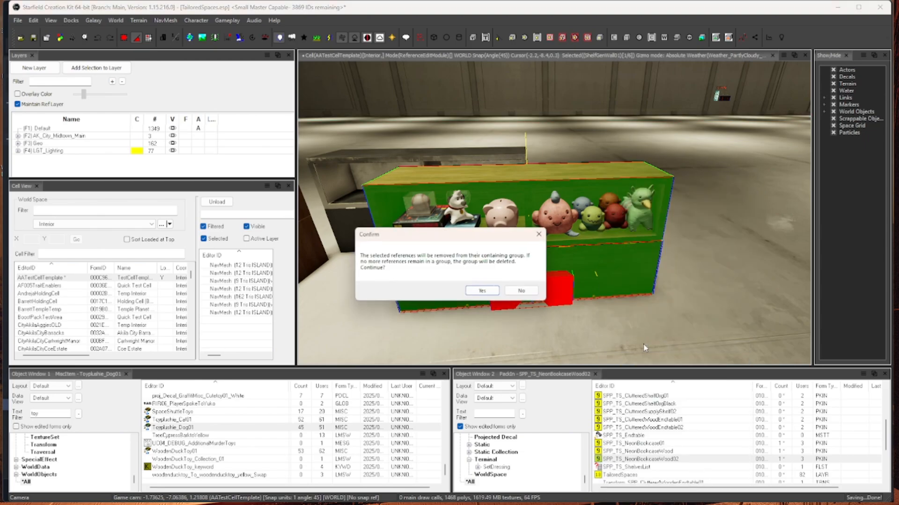
click(477, 292)
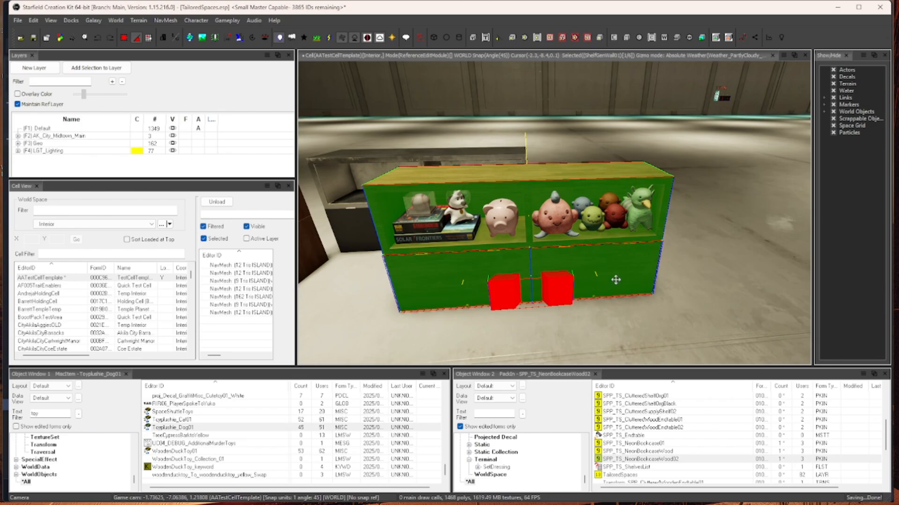
- Select the baseball display, both board games, the dog toy and the piggy bank together in the bookcase compartment
key(grave)
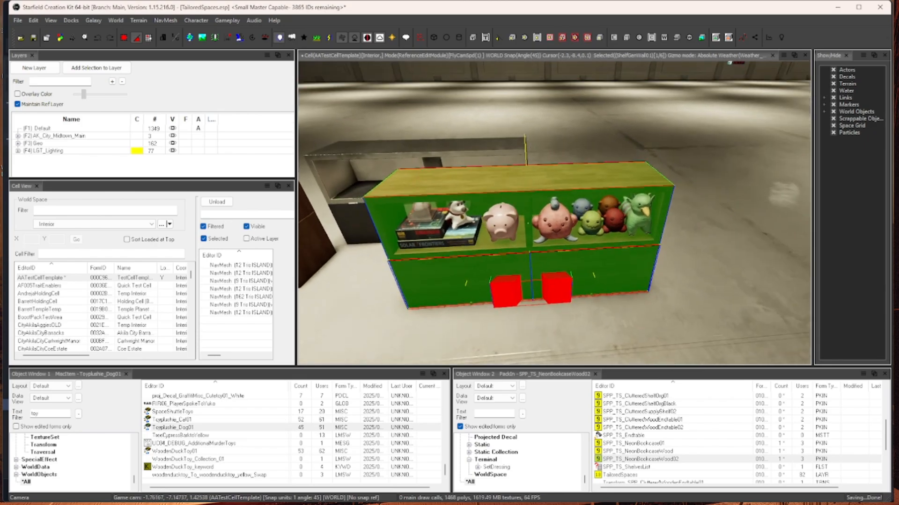
key(w)
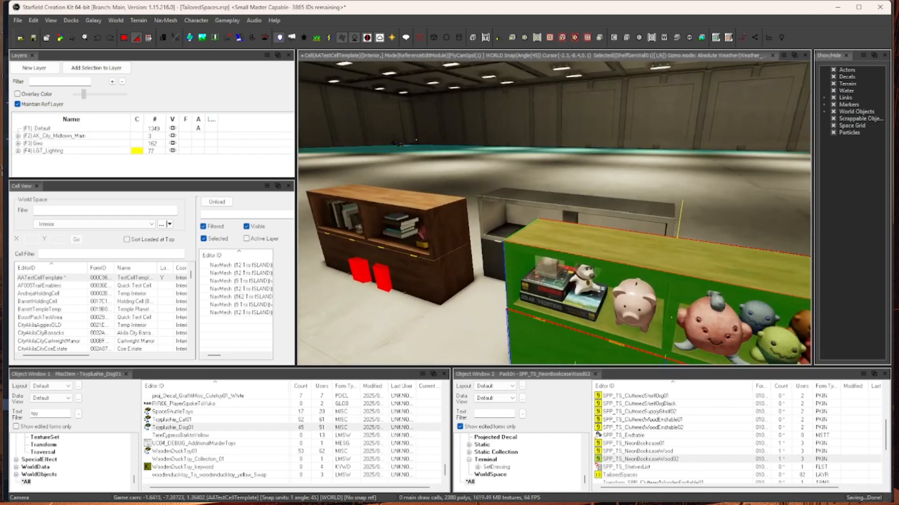
key(s)
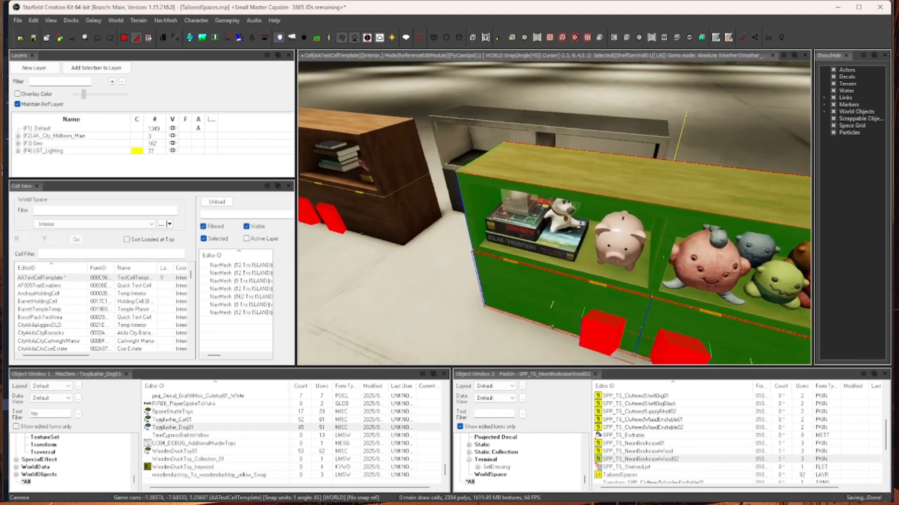
key(w)
key(w)
key(s)
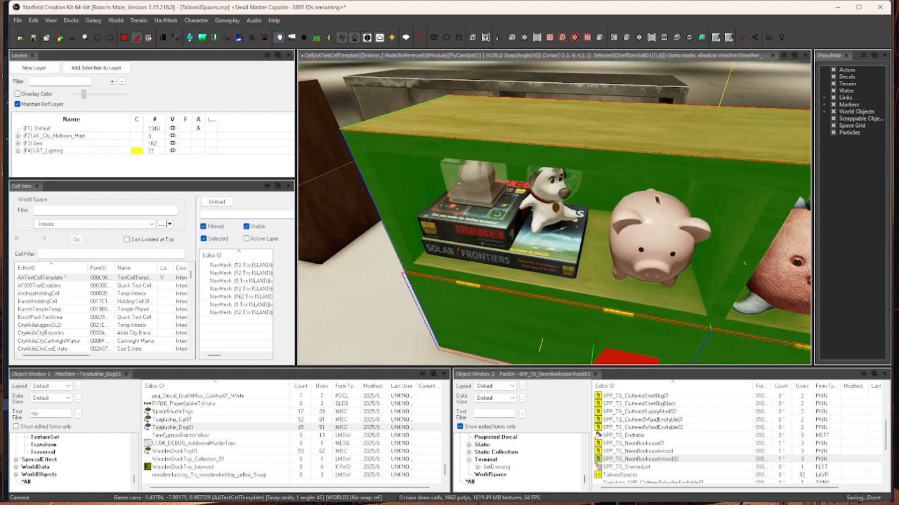
key(grave)
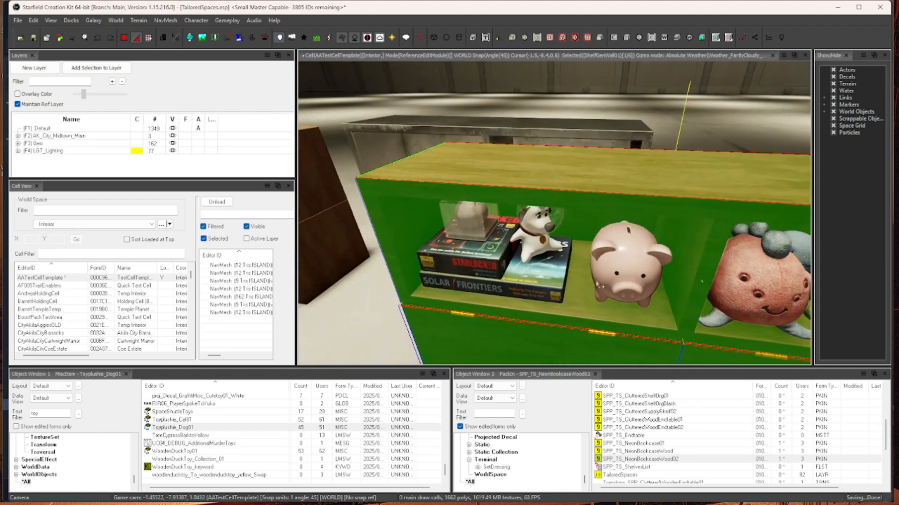
click(472, 217)
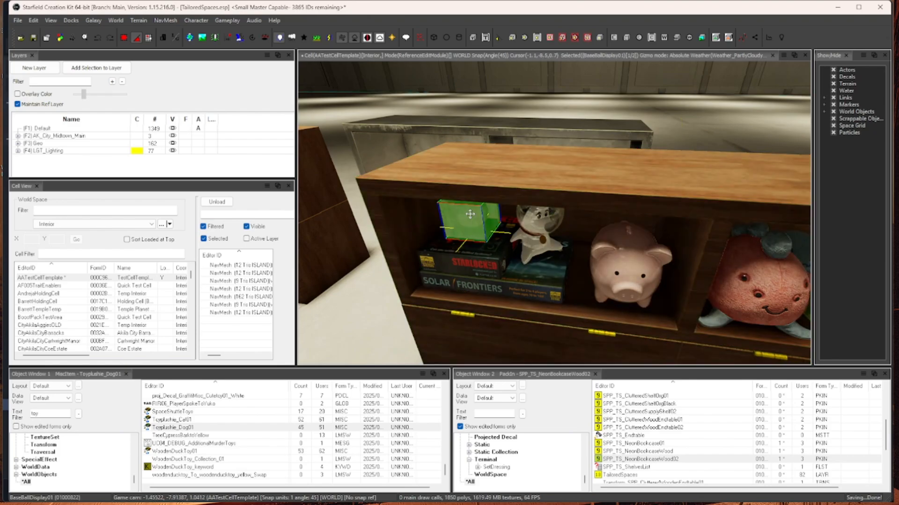
ctrl+click(483, 258)
ctrl+click(531, 280)
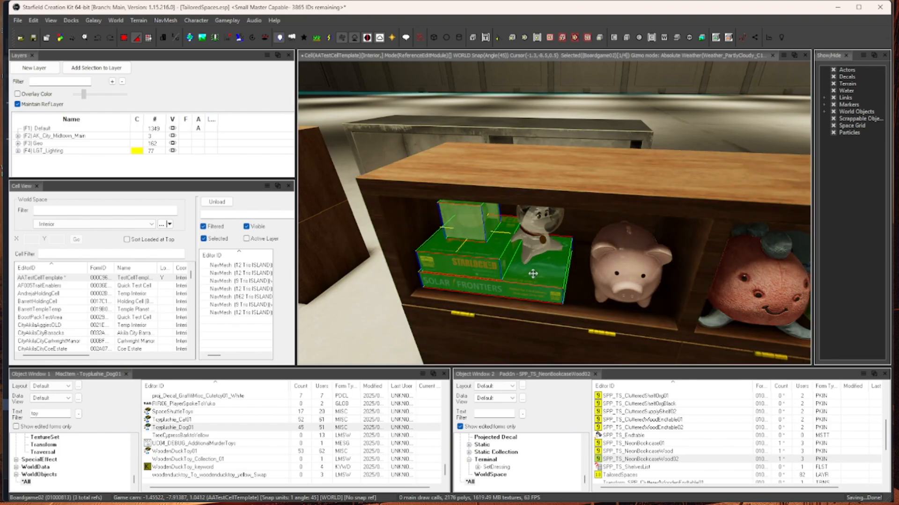
ctrl+click(545, 231)
ctrl+click(593, 250)
- Add the pink plush, the four small cute toys and the green beaked plush to the selection
scroll(604, 240, down, 3)
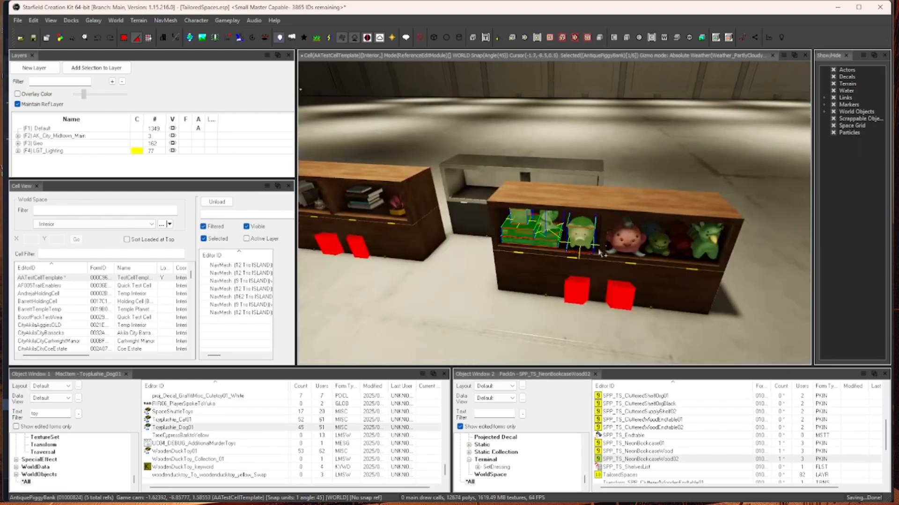
middle_drag(621, 280, 655, 268)
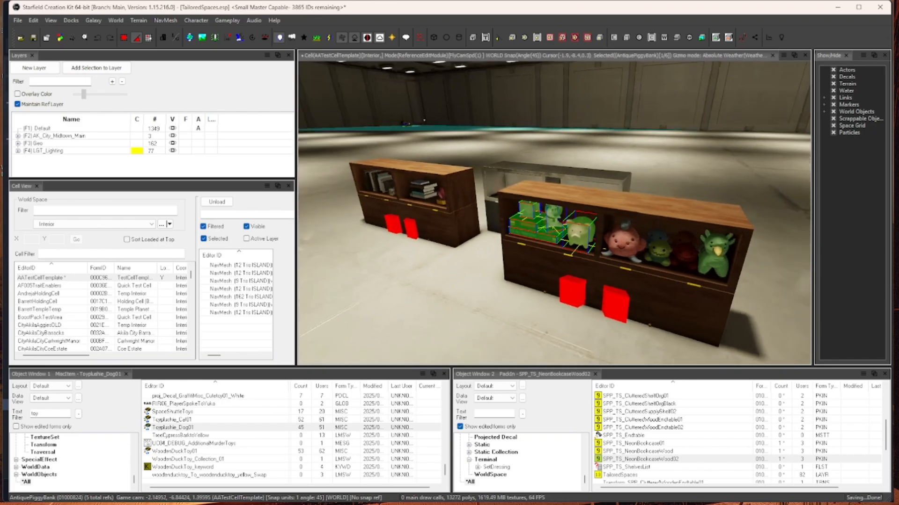
key(w)
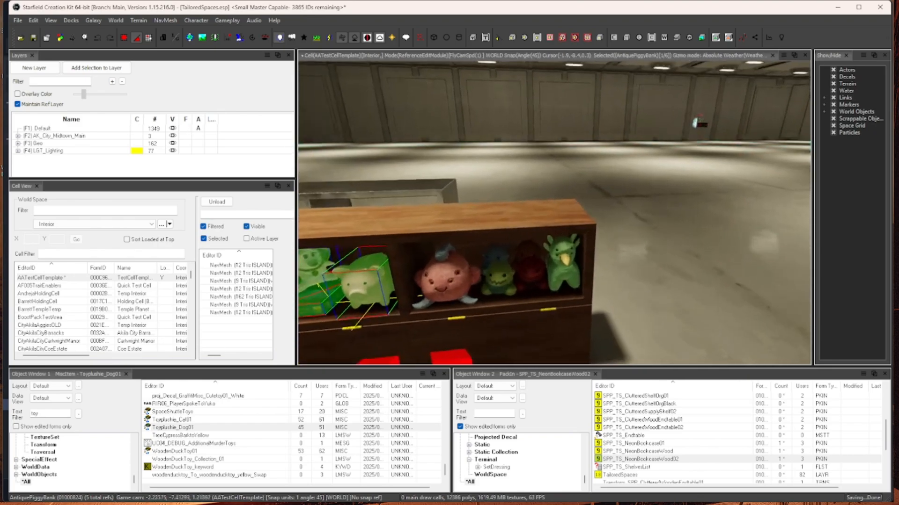
key(w)
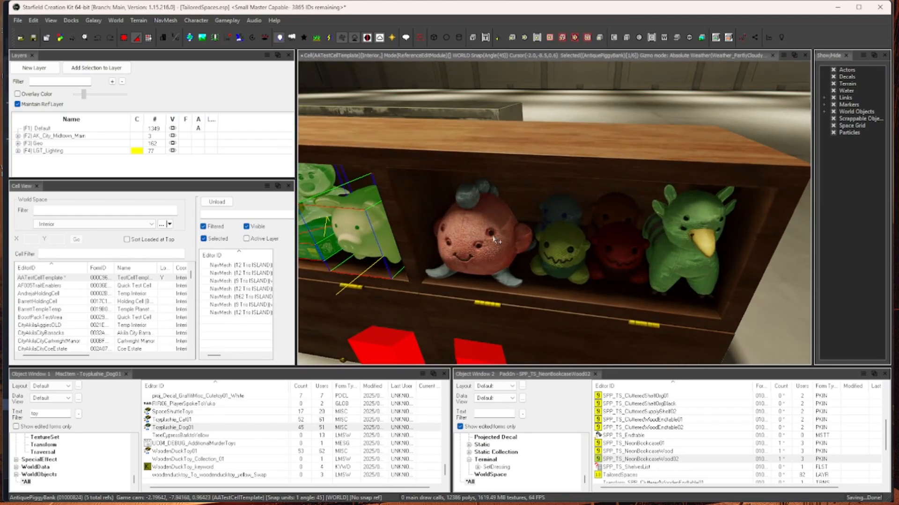
ctrl+click(493, 236)
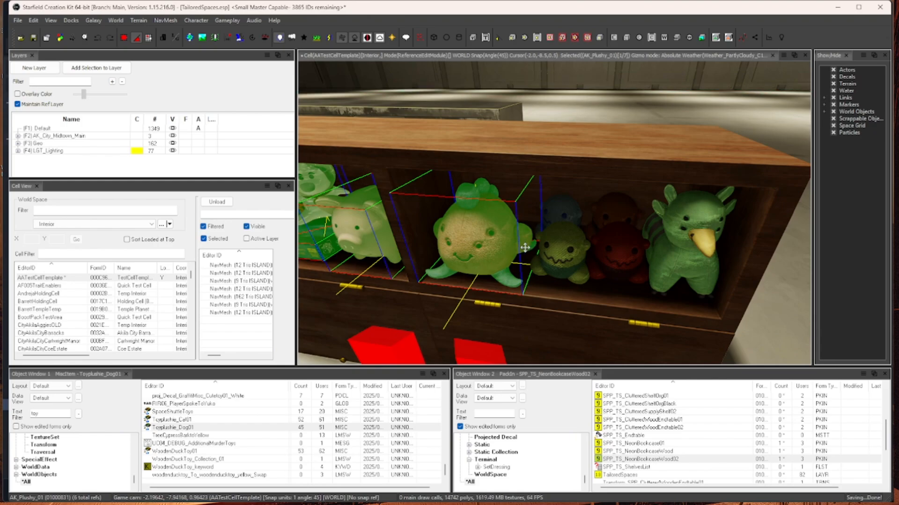
click(555, 244)
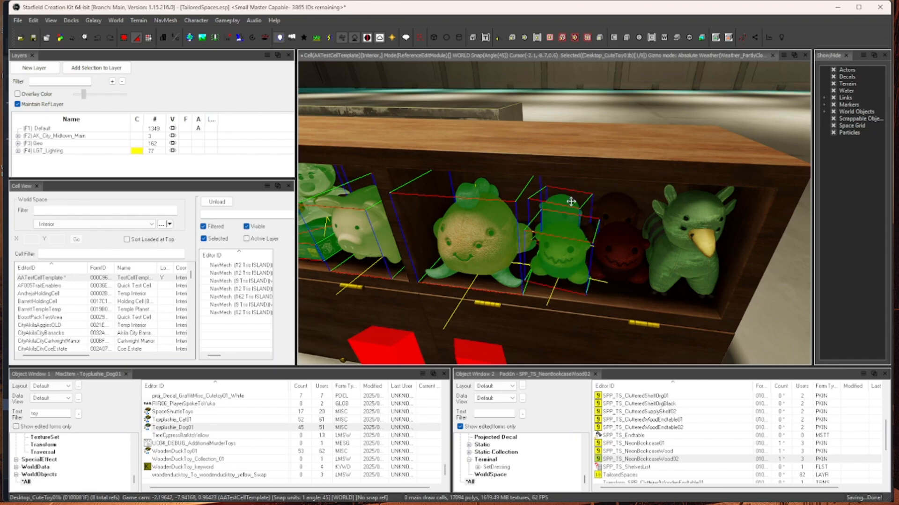
ctrl+click(625, 236)
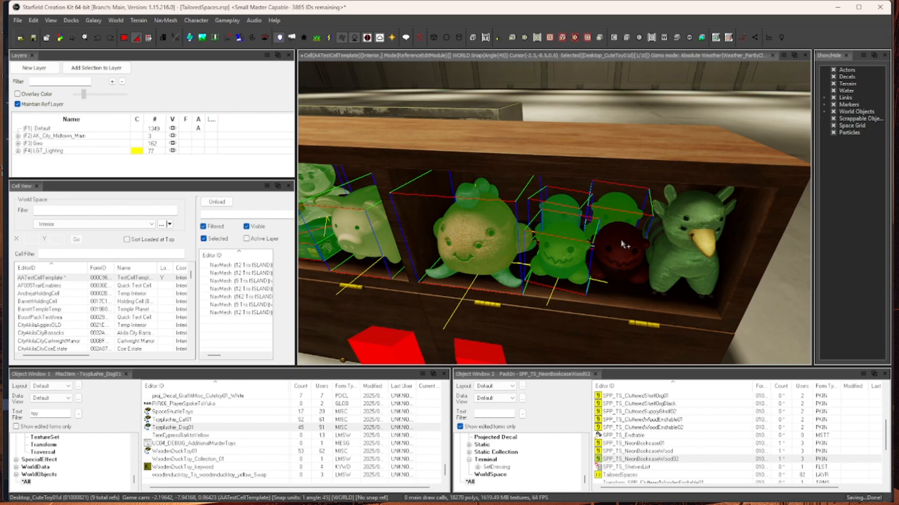
ctrl+click(622, 242)
ctrl+click(678, 265)
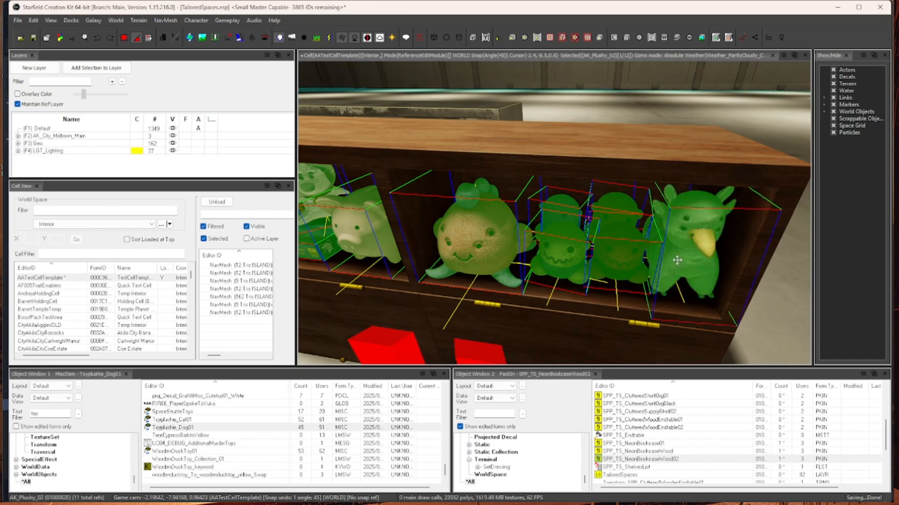
- Add both cabinet doors, the upper and lower bookcase shells and the red OutpostGroupPackinDummy marker to the selection
ctrl+click(537, 329)
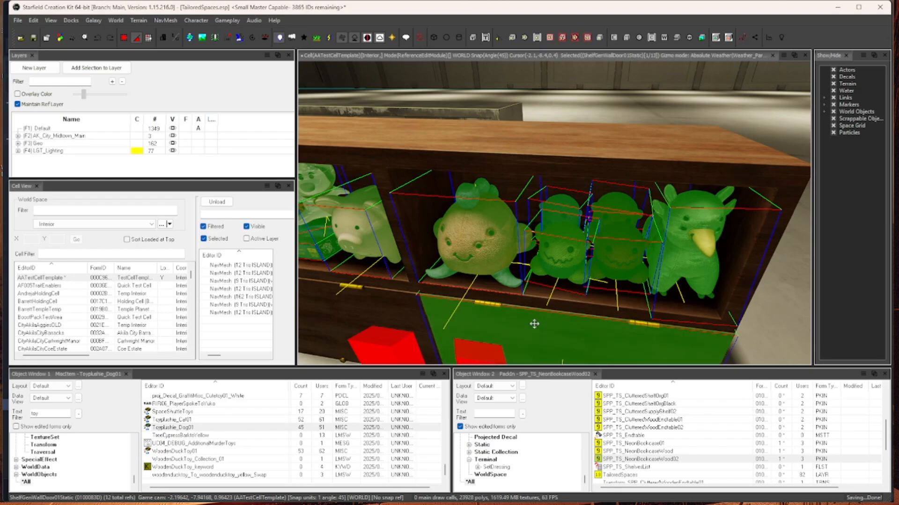
ctrl+click(405, 303)
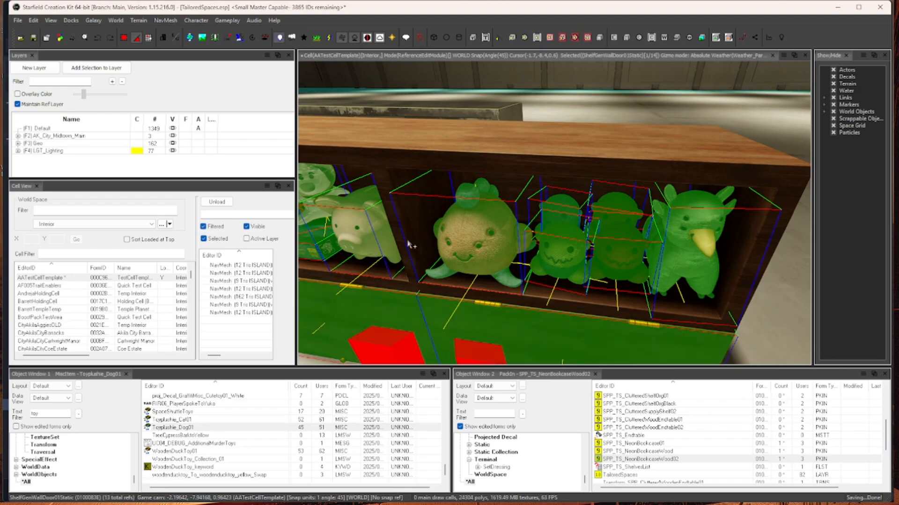
ctrl+click(392, 163)
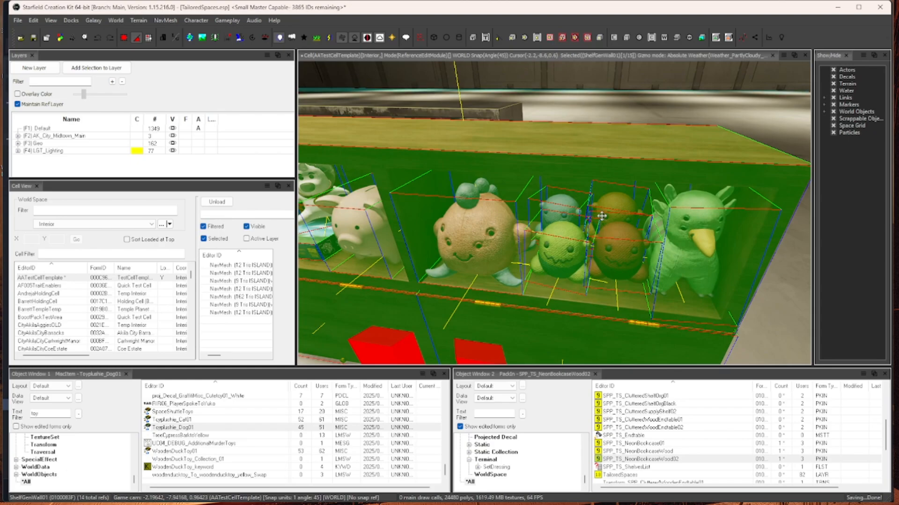
scroll(605, 237, down, 3)
middle_drag(463, 288, 482, 281)
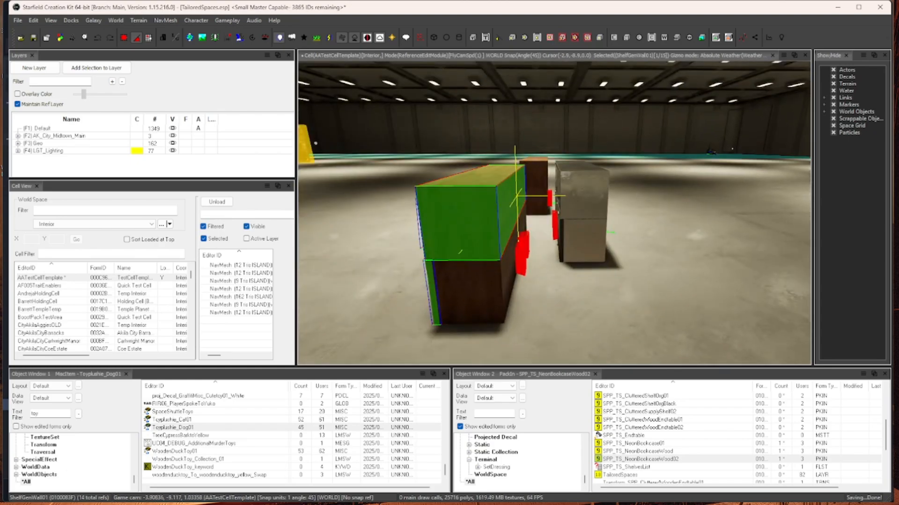
ctrl+click(480, 294)
right_drag(480, 291, 454, 294)
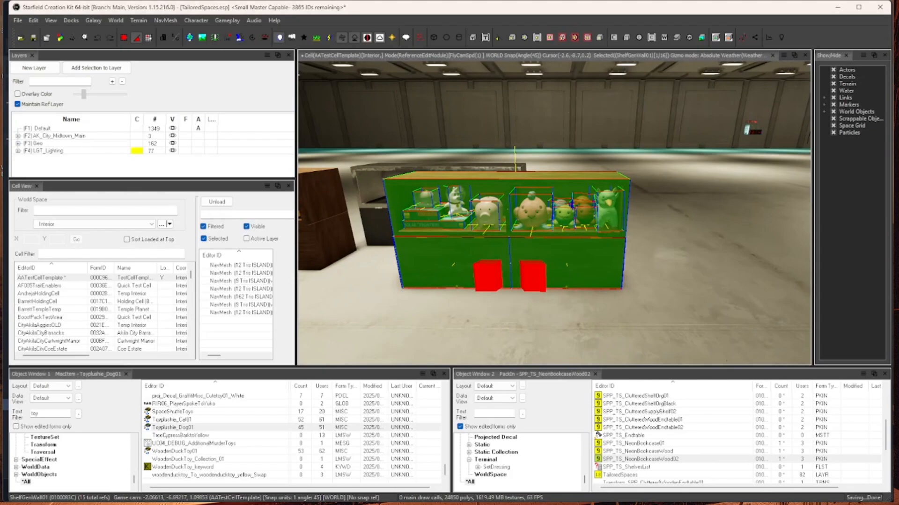
middle_drag(454, 293, 428, 283)
scroll(429, 282, up, 3)
scroll(527, 296, up, 5)
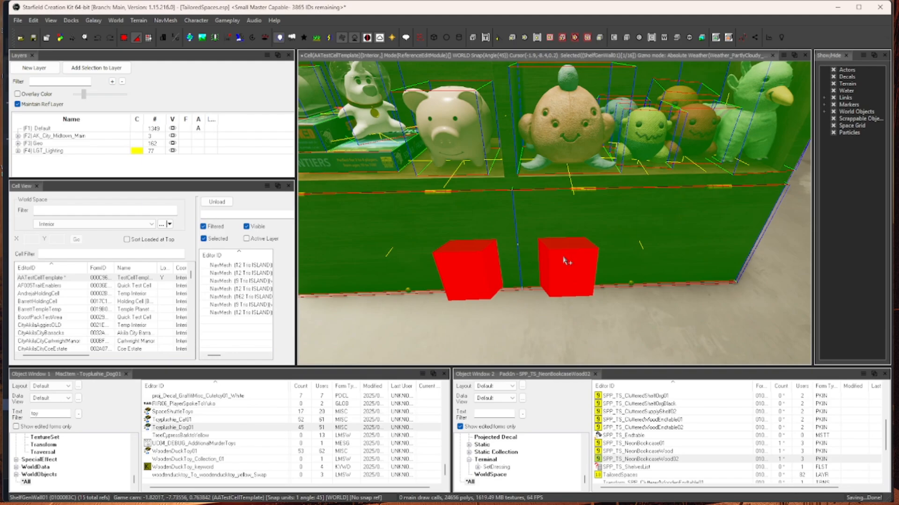
click(563, 257)
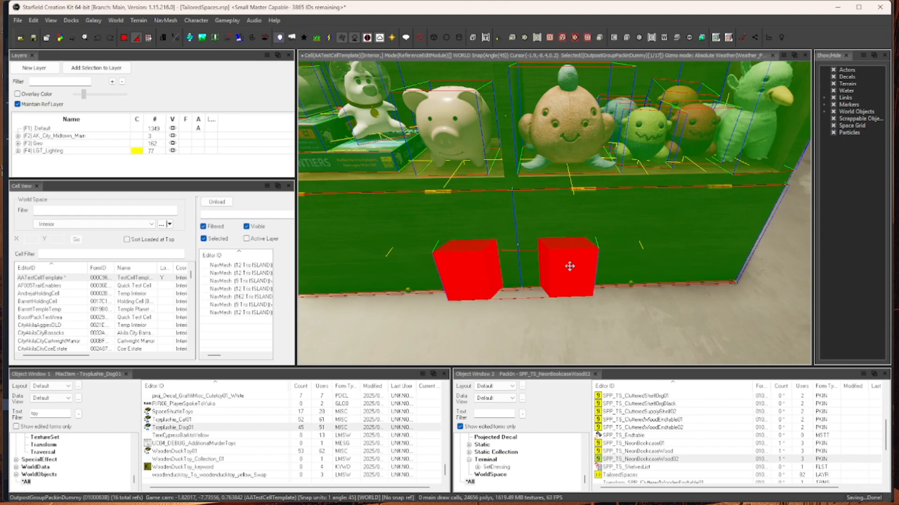
- Create a pack-in from the selected references with the editor ID SPP_TS_NeonBookcaseStuffies
right_click(570, 266)
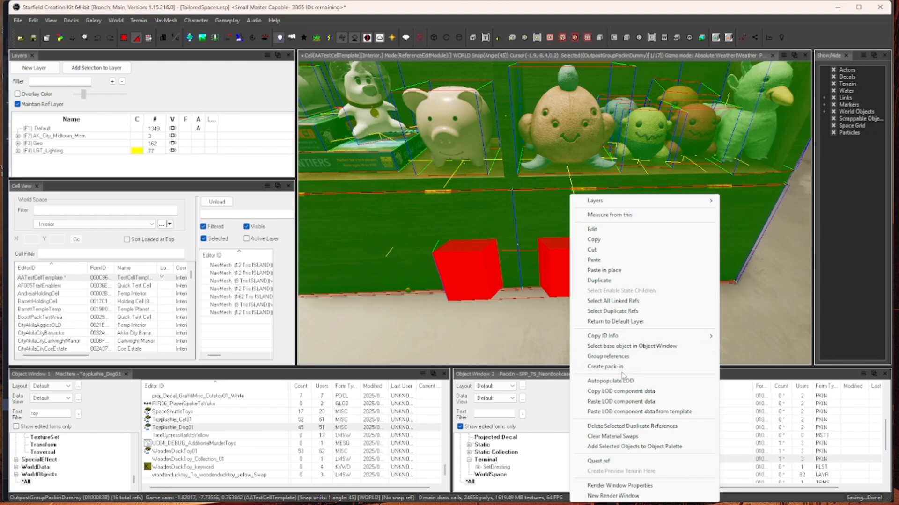
click(608, 367)
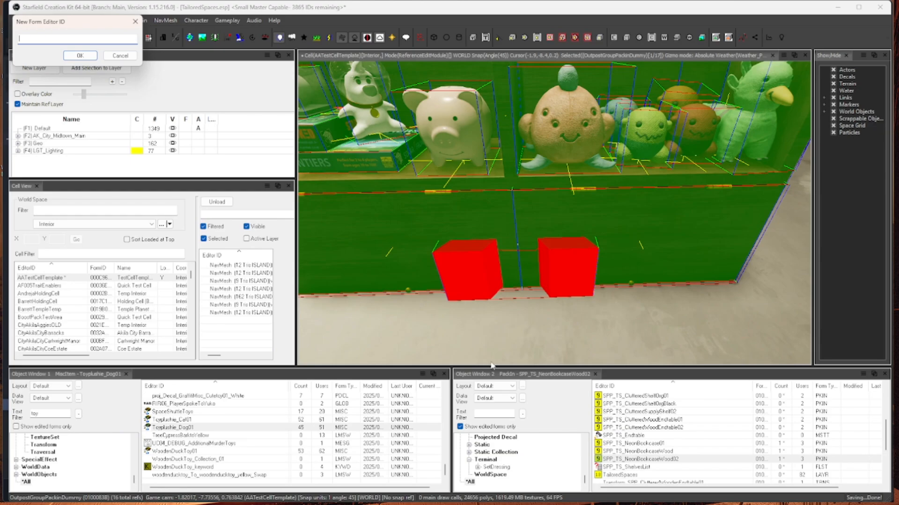
text(SPP_TS_)
text(NeonBookcaseStuffed)
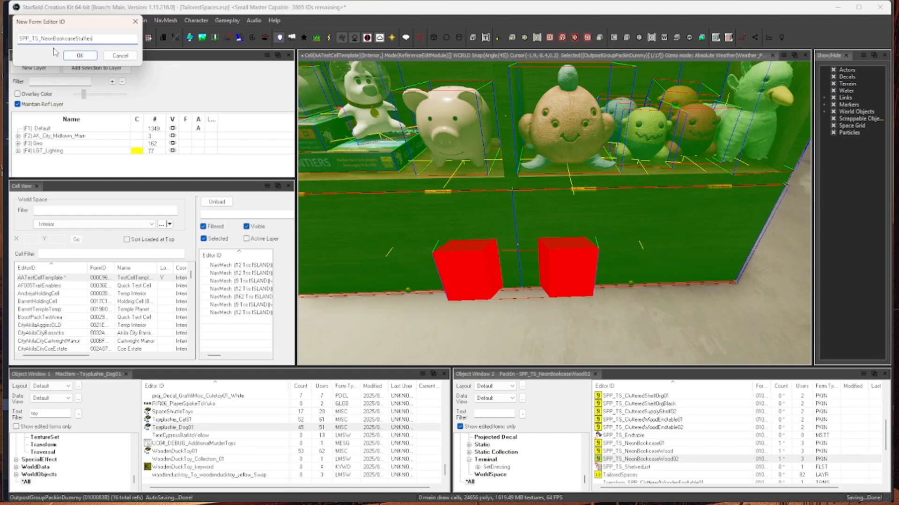
click(77, 55)
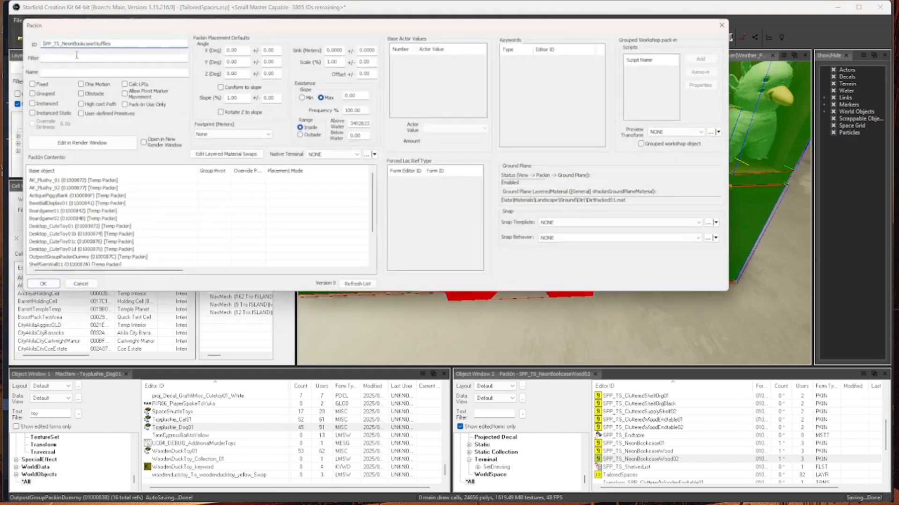
- Name the pack-in "Neon Bookcase Stuffies" and make it Instanced Static
click(58, 71)
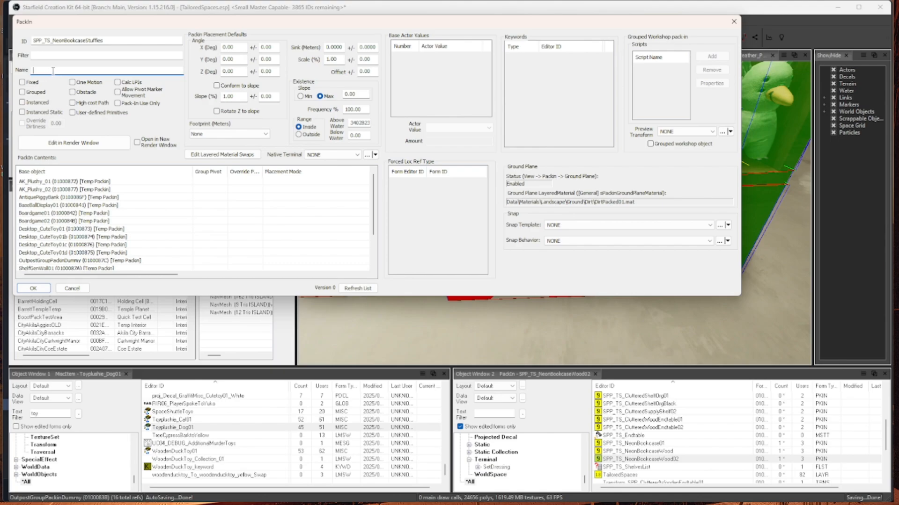
text(Neon Bookcase Stuffies)
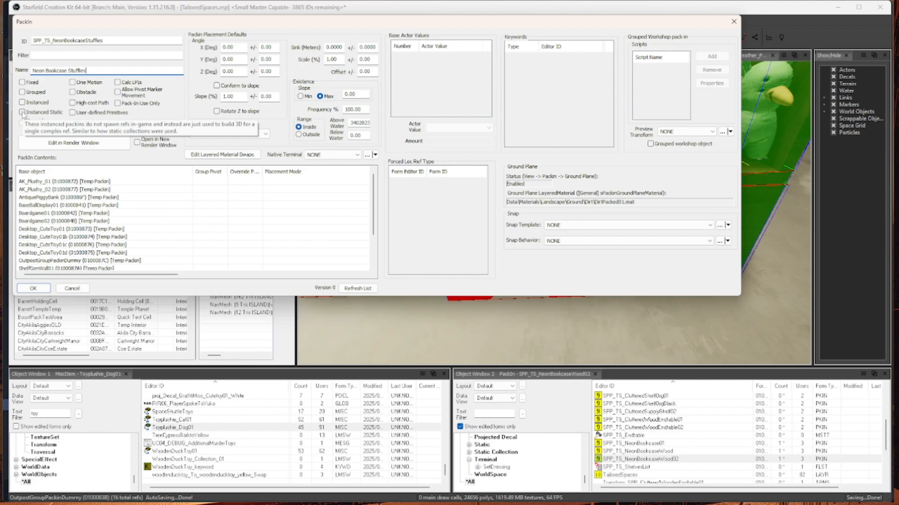
click(22, 112)
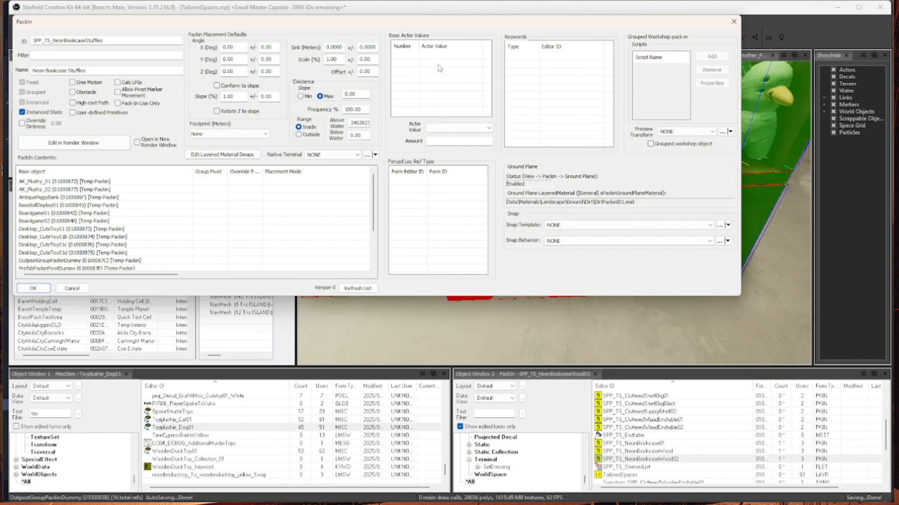
- Add the base actor value OutpostNoSnappedGroundIntersection to the pack-in with a value of 1
right_click(439, 69)
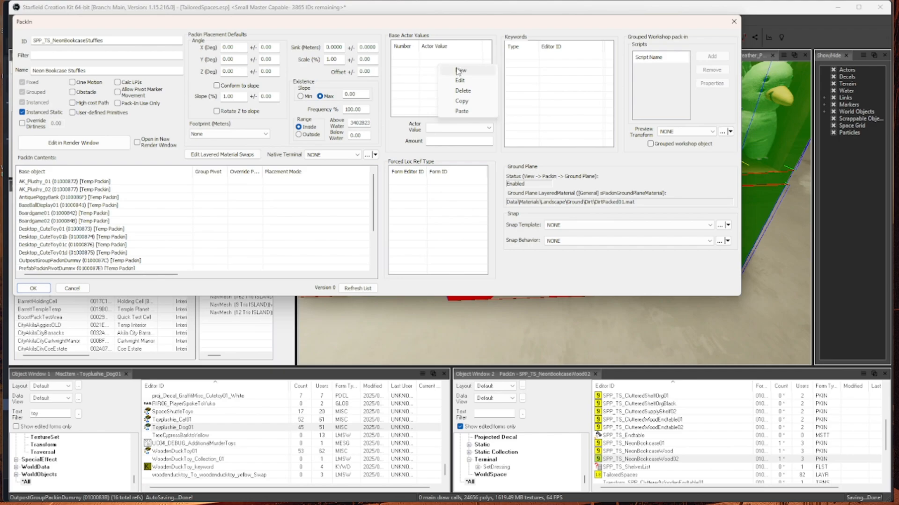
click(458, 70)
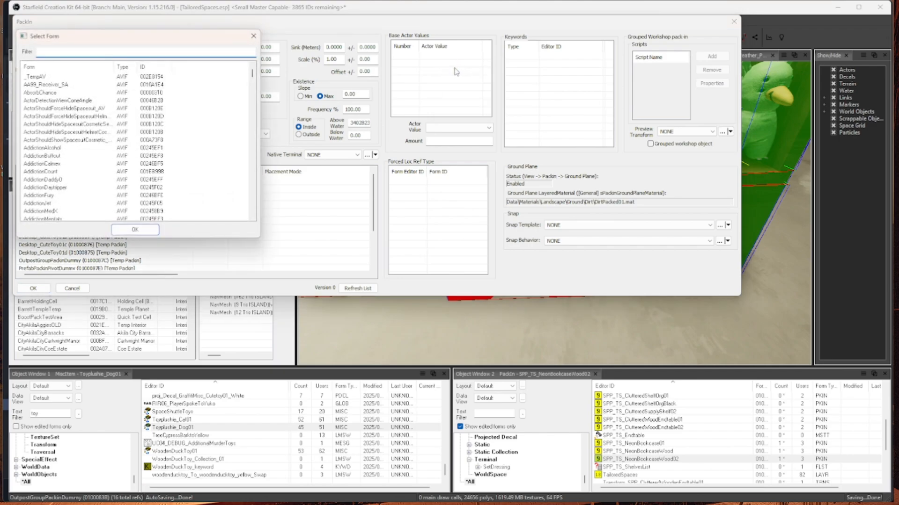
text(outpost)
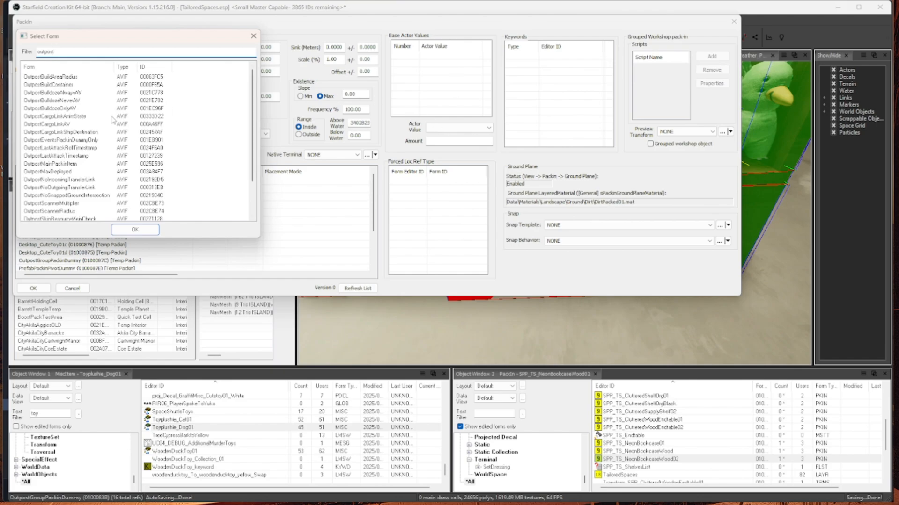
click(78, 196)
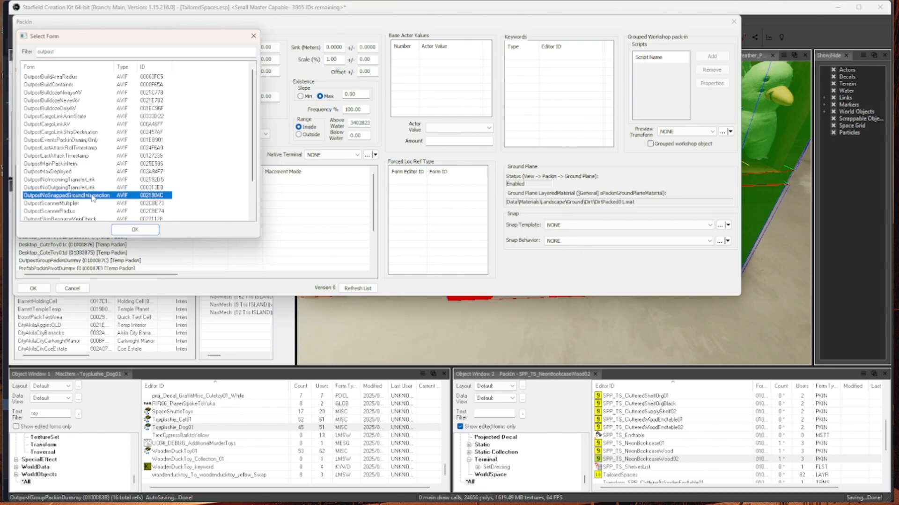
click(135, 229)
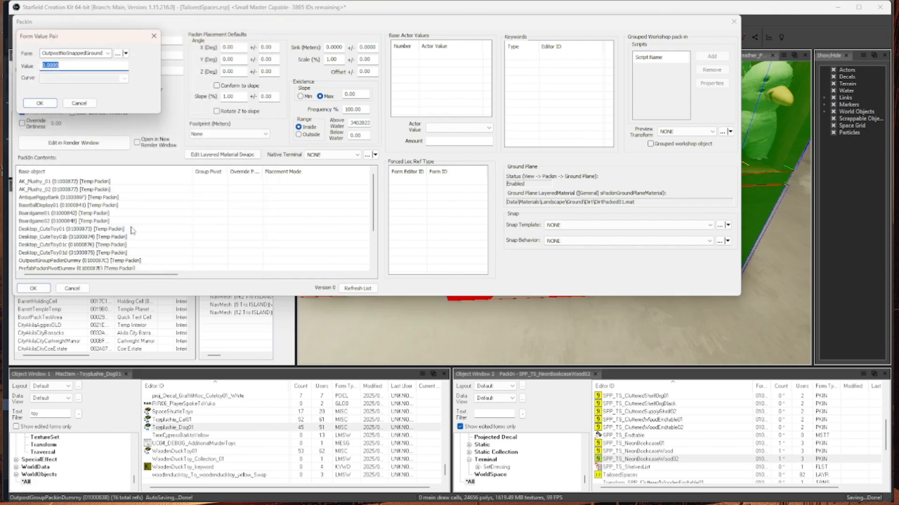
text(1.)
click(40, 103)
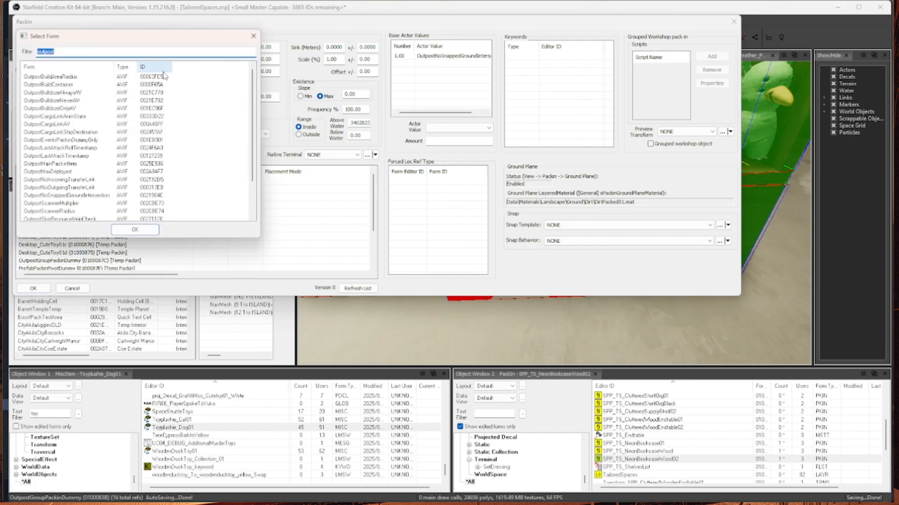
- Add the base actor value WorkshopPlacementAllowWaterAV to the pack-in with a value of 1.0
text(workshop)
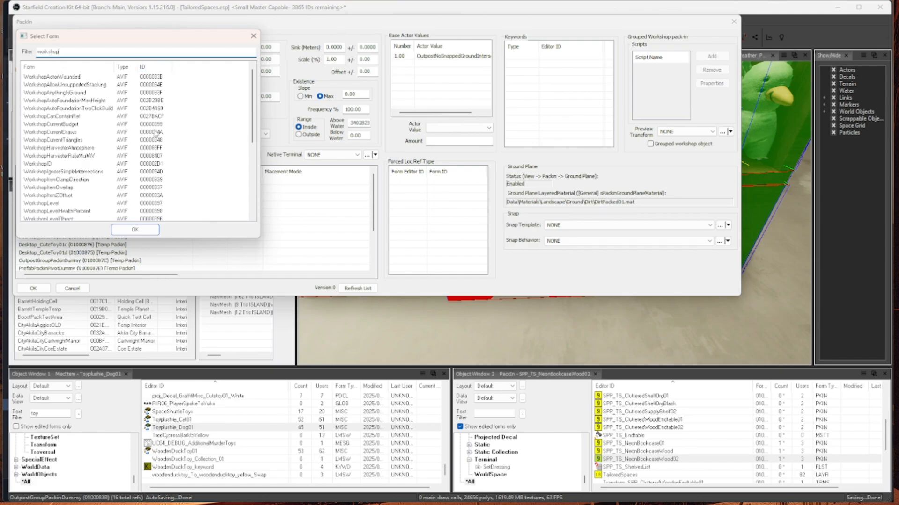
scroll(91, 143, down, 1)
scroll(88, 157, down, 1)
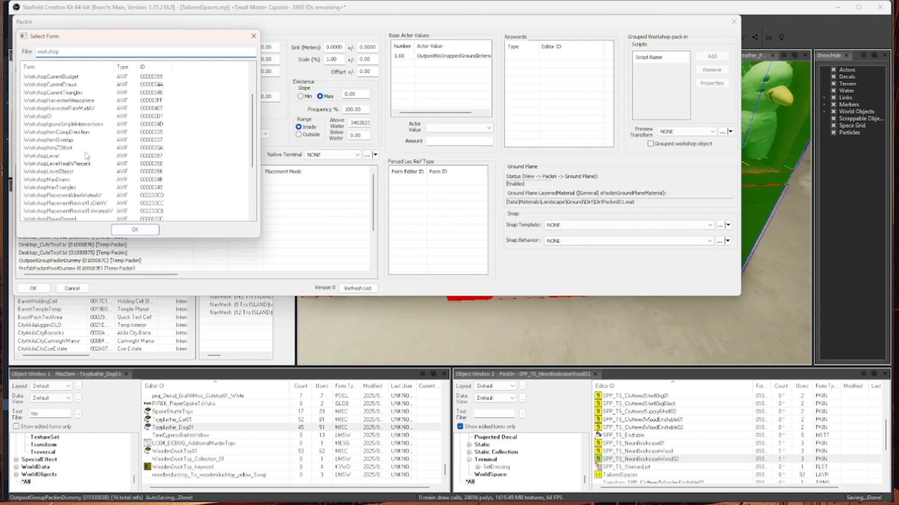
click(77, 196)
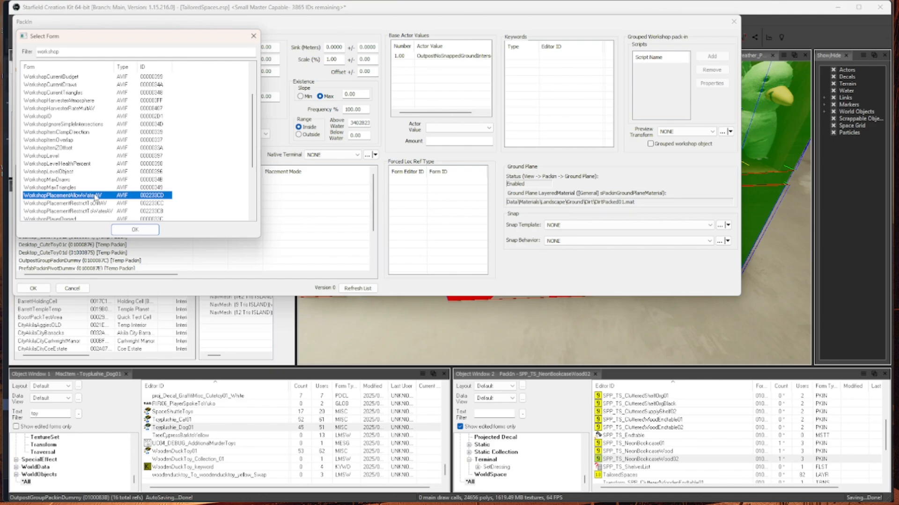
click(135, 231)
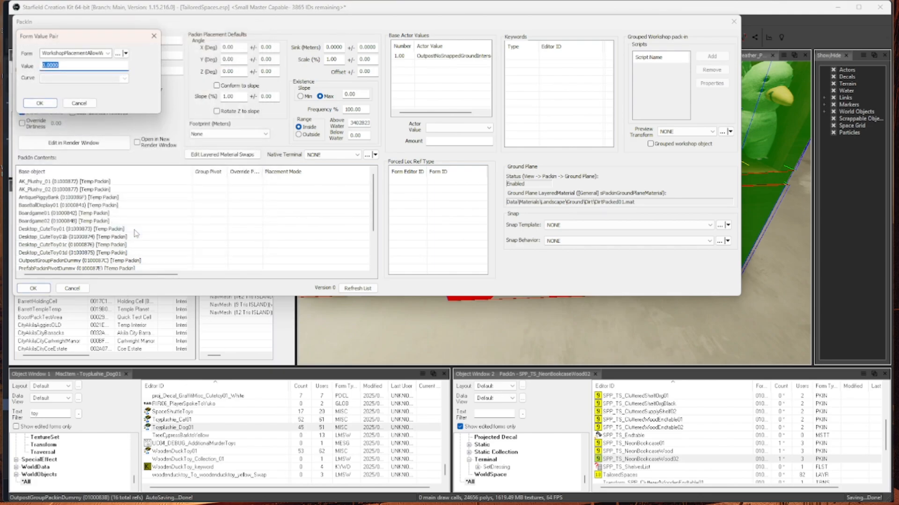
text(1.0)
click(40, 103)
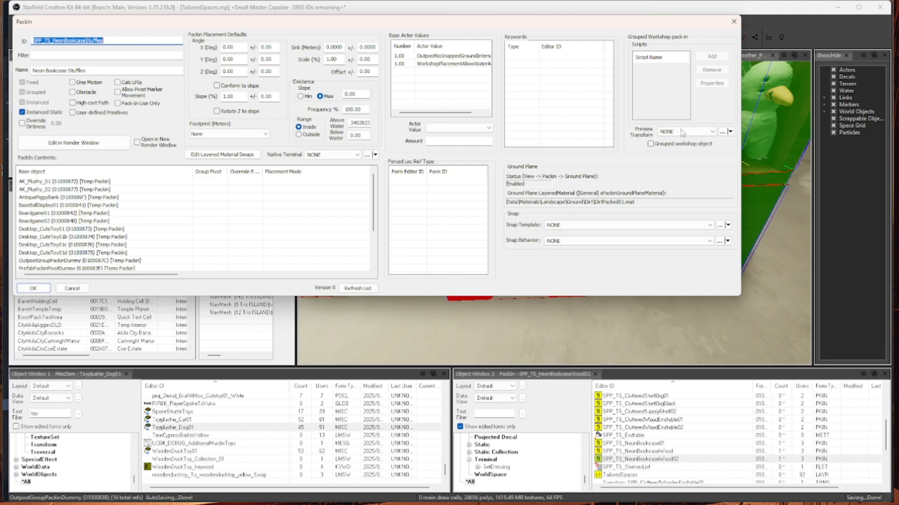
- Set the pack-in's preview transform to Outpost_PlacementTransform_180 and save the pack-in
click(713, 133)
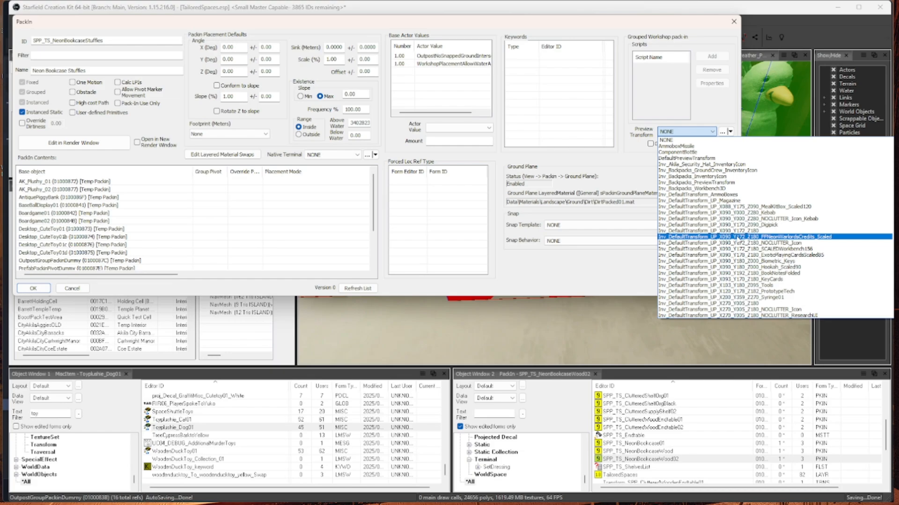
scroll(736, 238, down, 1)
text(ost_BasketLids01)
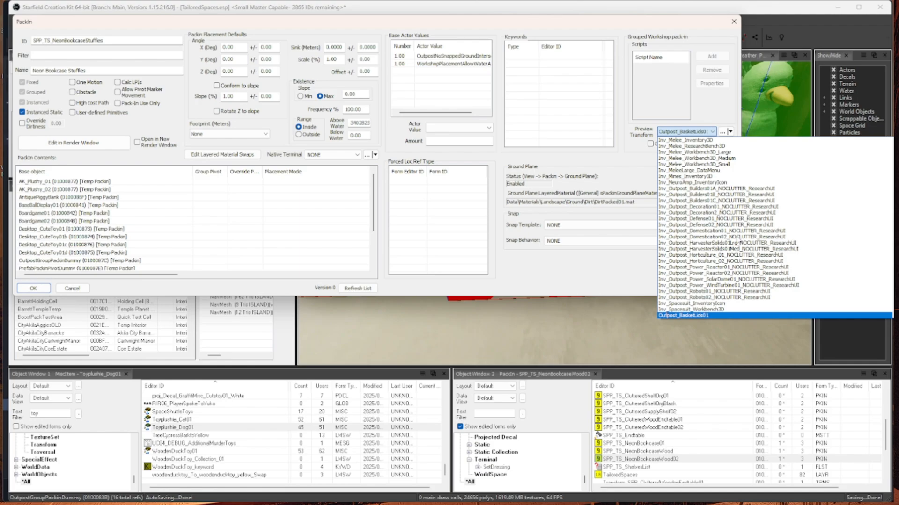
scroll(801, 291, down, 6)
scroll(790, 266, down, 15)
scroll(790, 266, down, 8)
scroll(790, 266, up, 2)
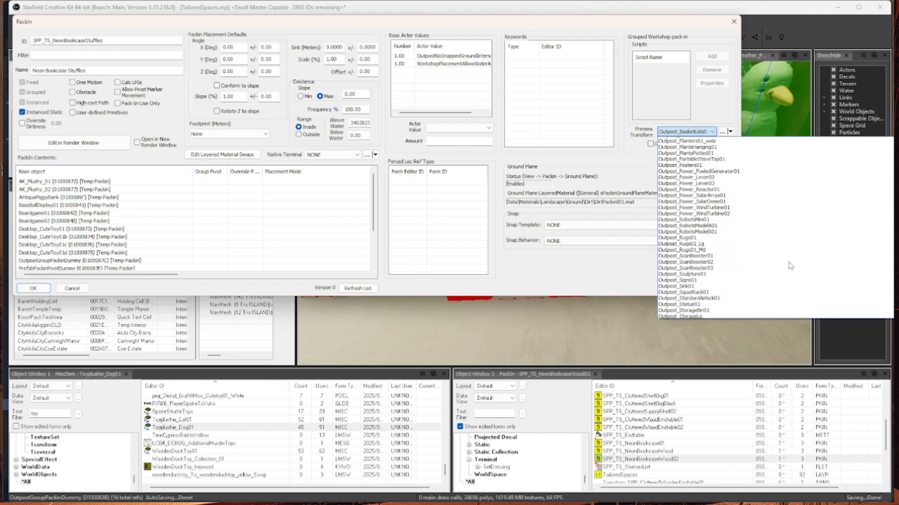
scroll(790, 266, up, 2)
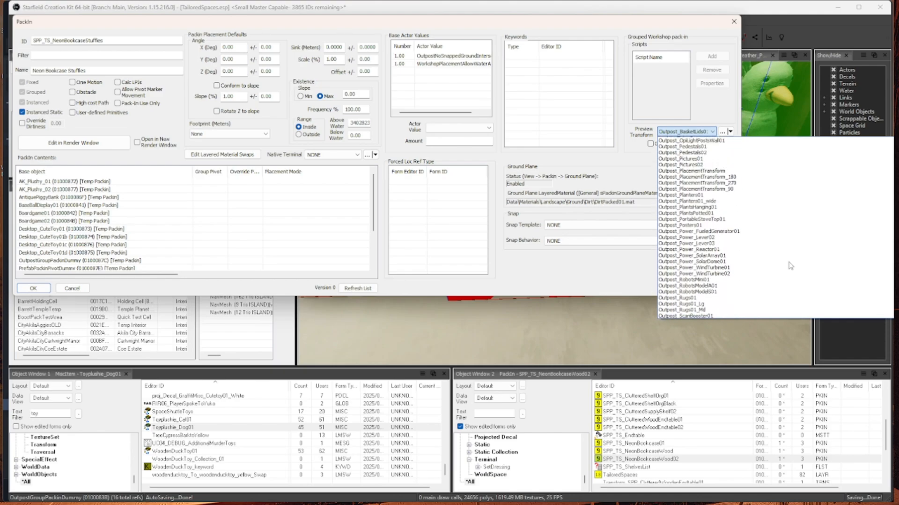
click(698, 177)
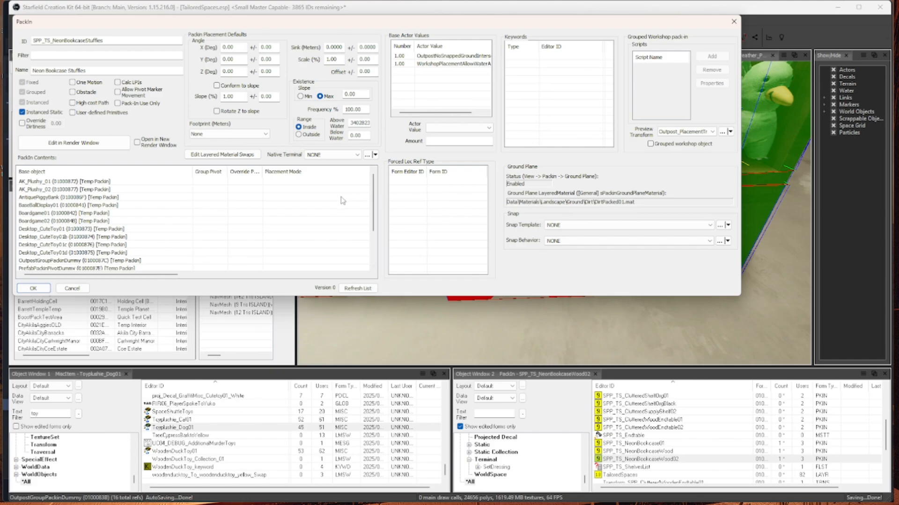
click(32, 289)
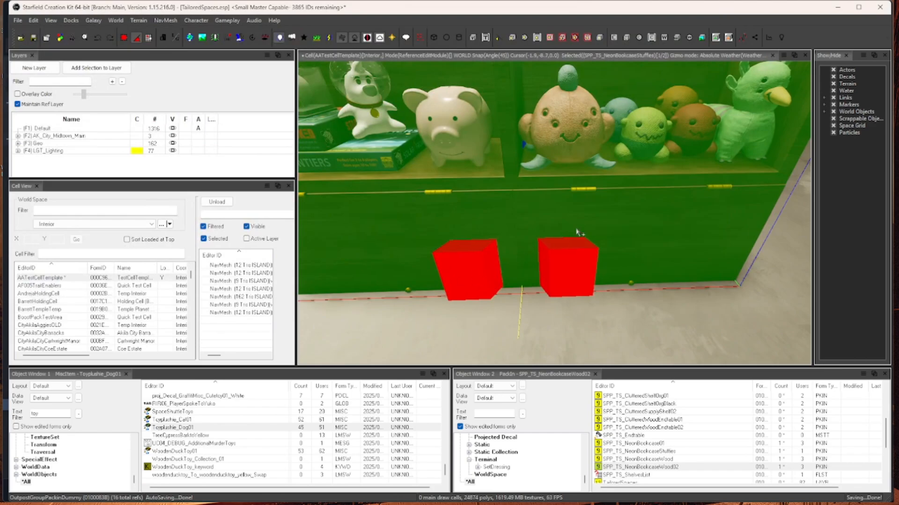
- Cut the finished stuffies bookcase and the neighbouring SPP_TS_NeonBookcaseWood02 bookcase out of the test cell
key(f)
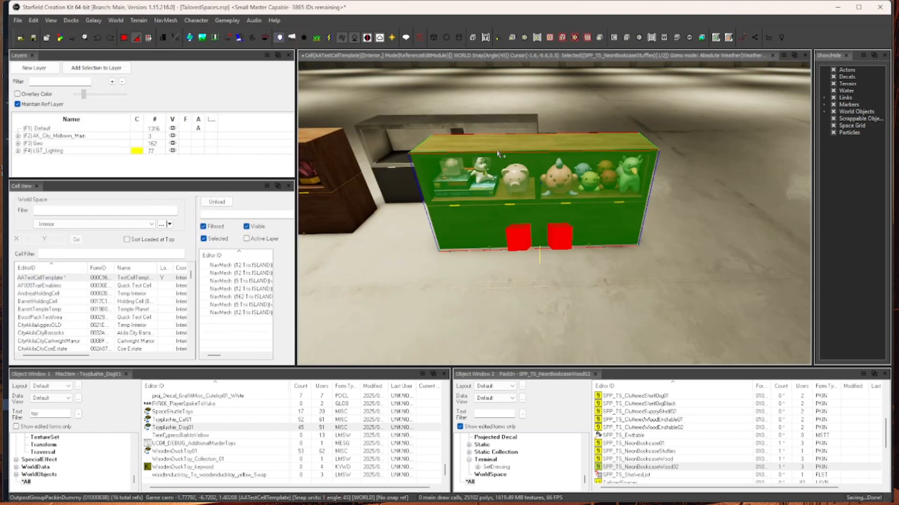
right_drag(540, 189, 562, 182)
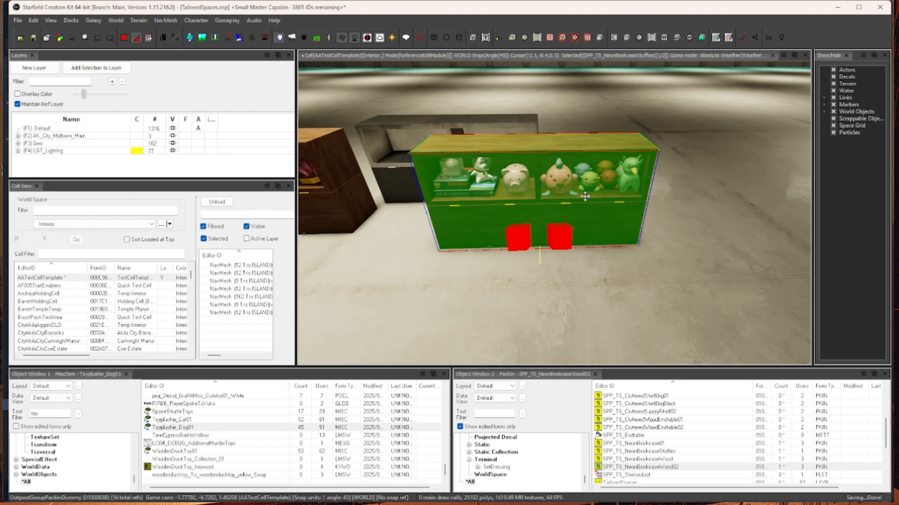
right_click(550, 199)
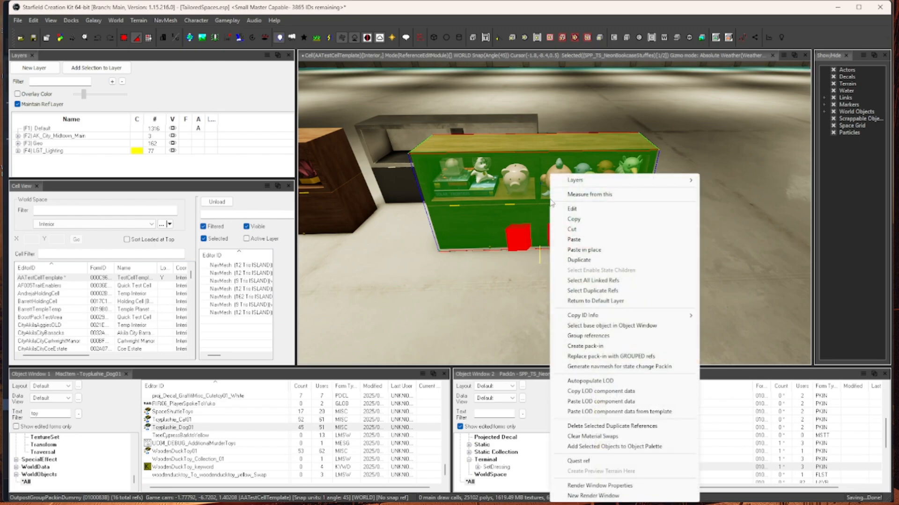
click(572, 229)
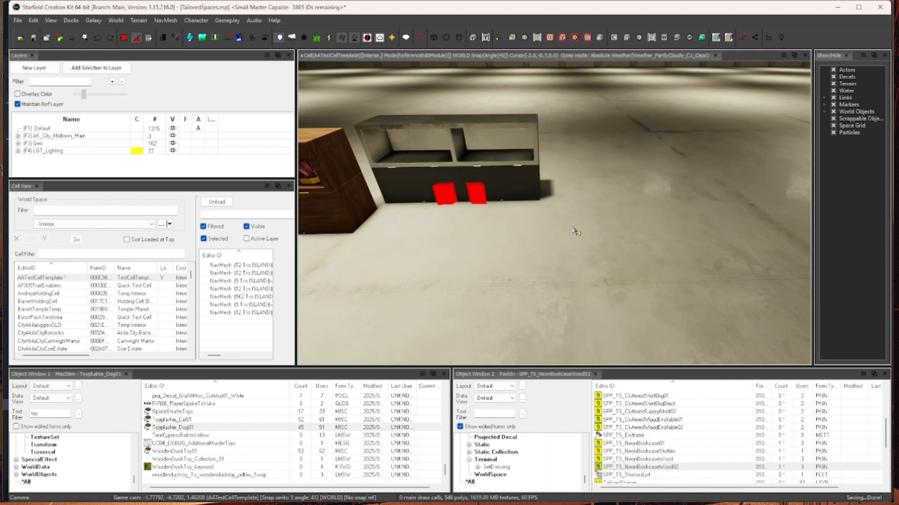
click(348, 205)
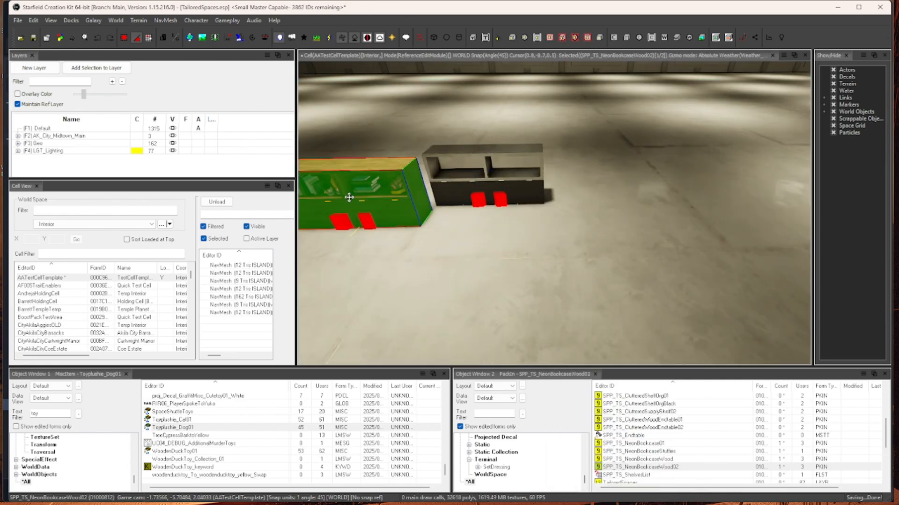
right_click(349, 206)
click(380, 229)
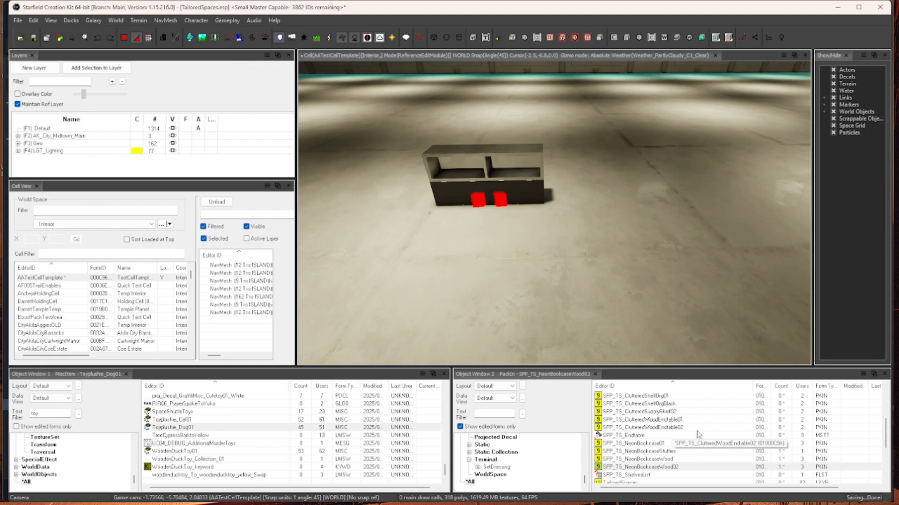
- Show the Transform forms in Object Window 1 and clear its "toy" text filter
scroll(68, 457, up, 1)
scroll(68, 458, up, 10)
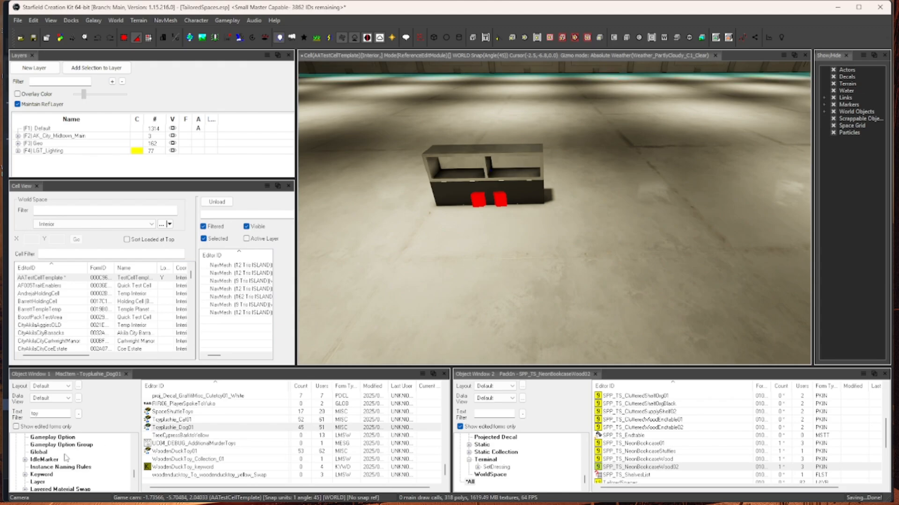
scroll(66, 458, up, 10)
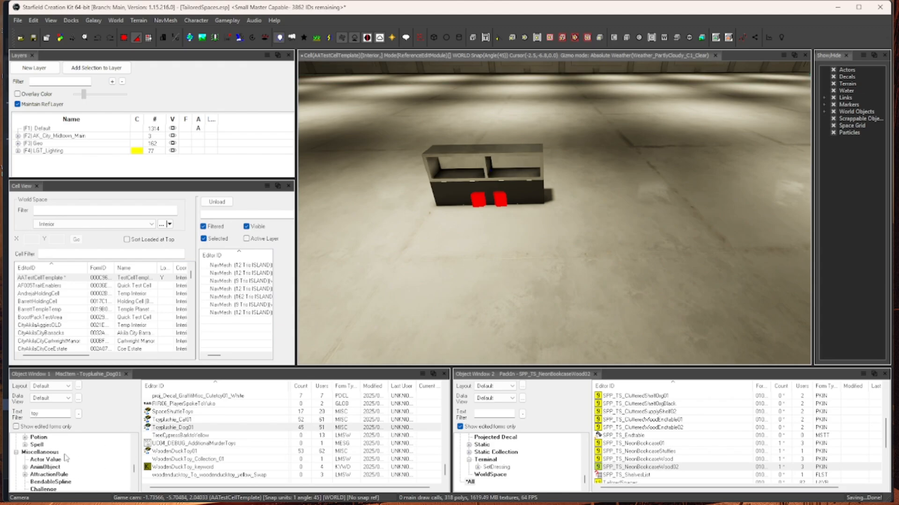
scroll(66, 458, down, 10)
scroll(65, 457, down, 2)
click(47, 467)
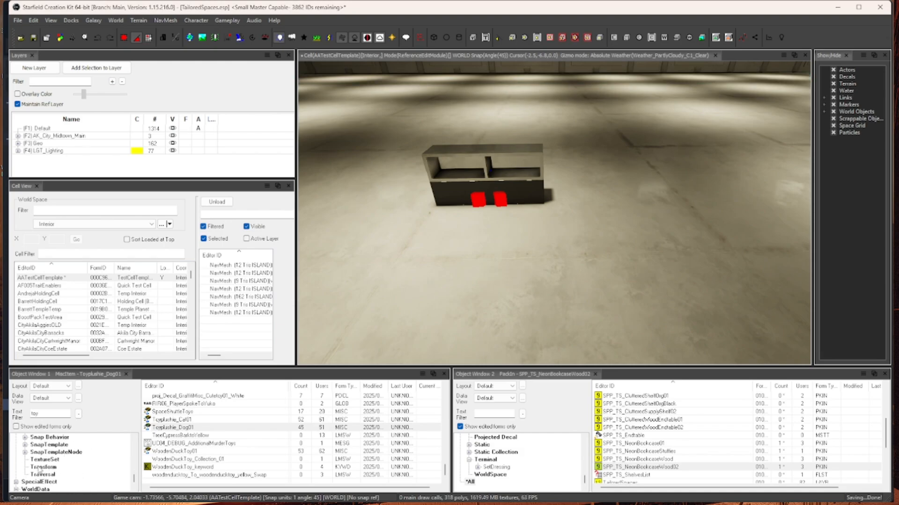
click(50, 414)
key(BackSpace)
key(BackSpace)
key(BackSpace)
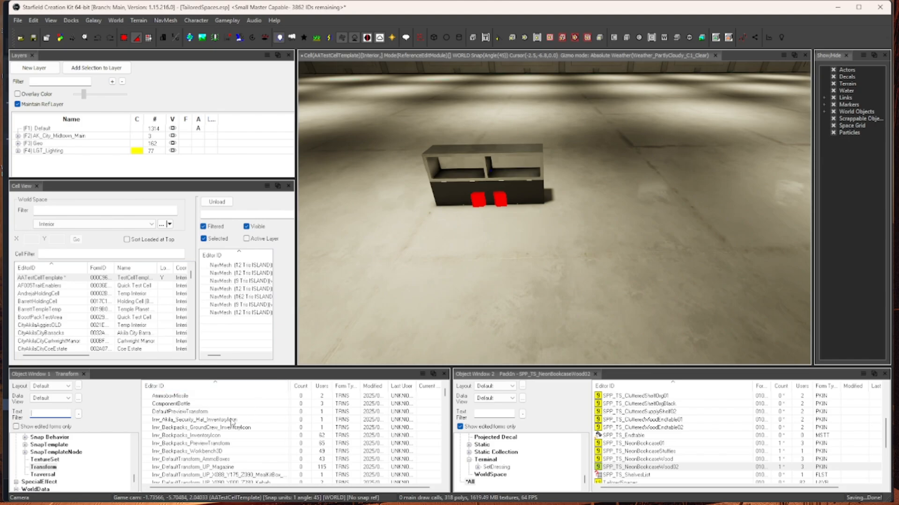
- Create a new transform form with the ID Transform_SPP_TS_NeonBookcaseStuffies
right_click(231, 420)
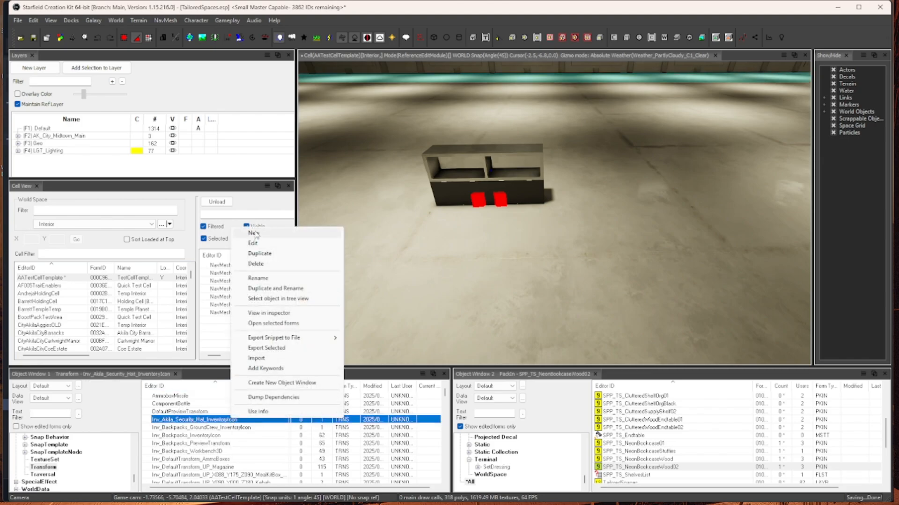
click(253, 233)
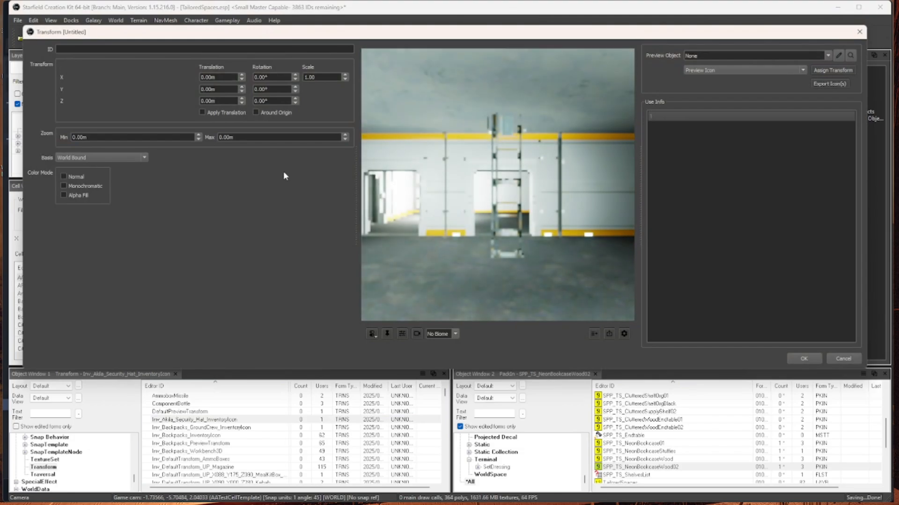
click(201, 51)
text(Transform)
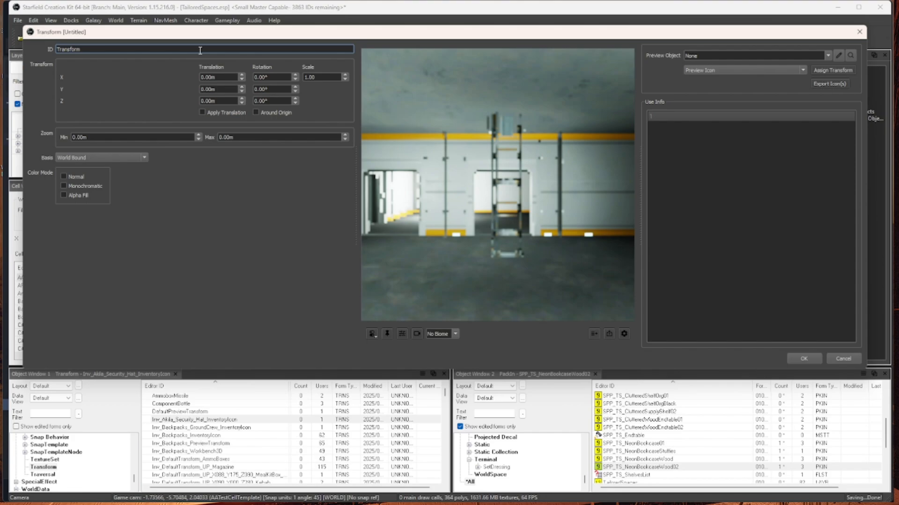
scroll(678, 448, down, 1)
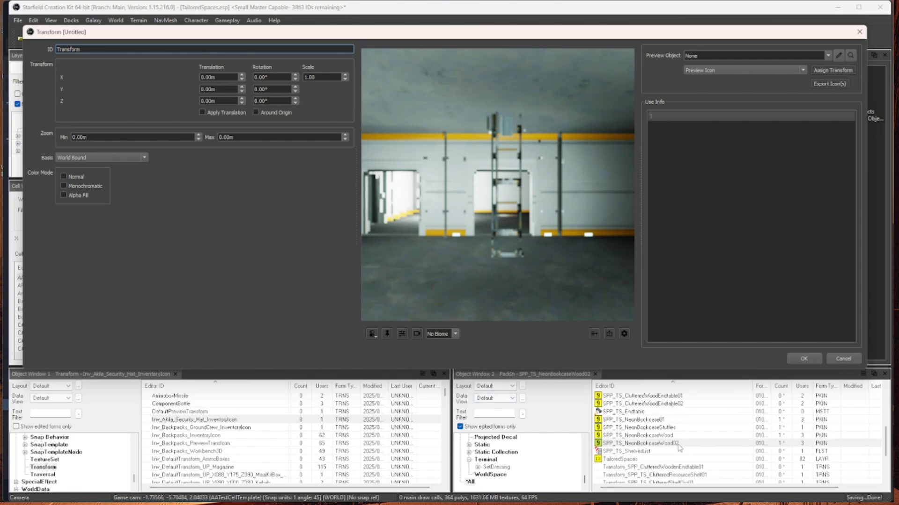
scroll(698, 444, down, 2)
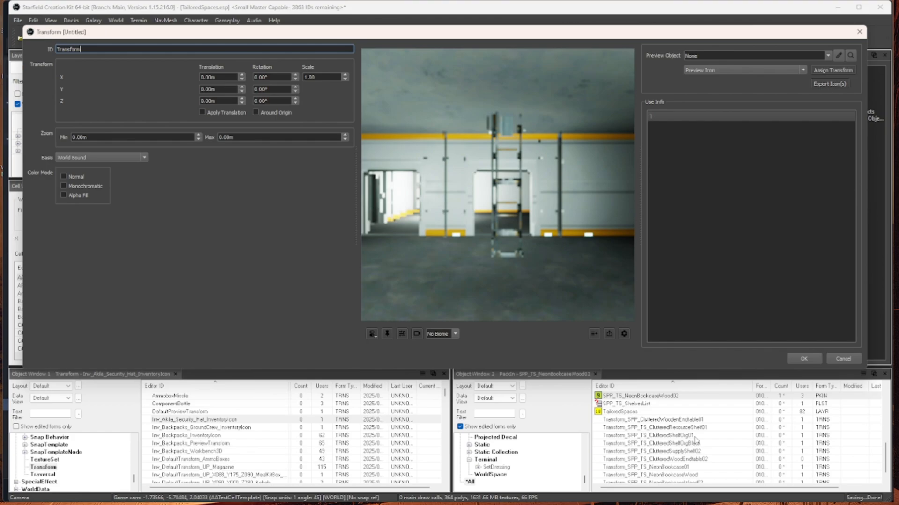
text(Transform_SPP)
text(_TS)
text(_Neon)
text(Bookca)
text(se)
text(P)
text(Stuffies)
- Choose SPP_TS_NeonBookcaseStuffies as the preview object of the new transform
click(828, 57)
text(spp)
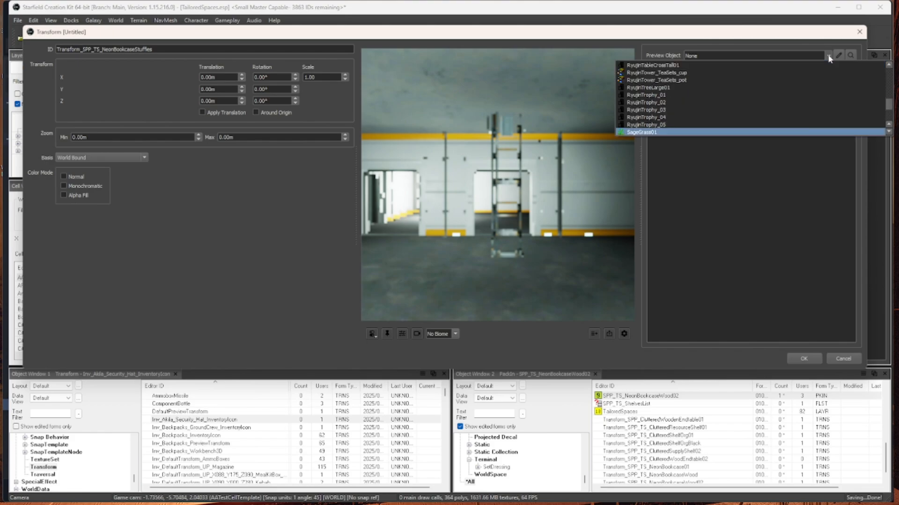
scroll(798, 99, down, 2)
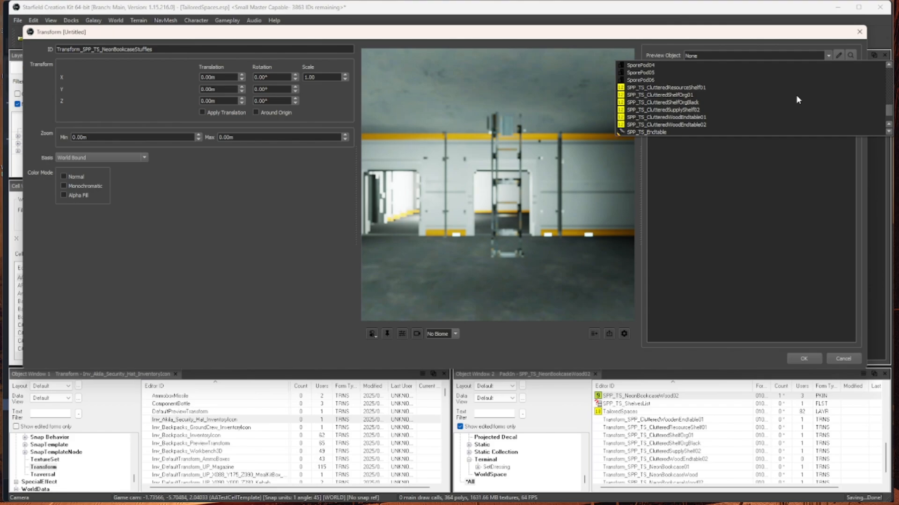
scroll(735, 103, down, 1)
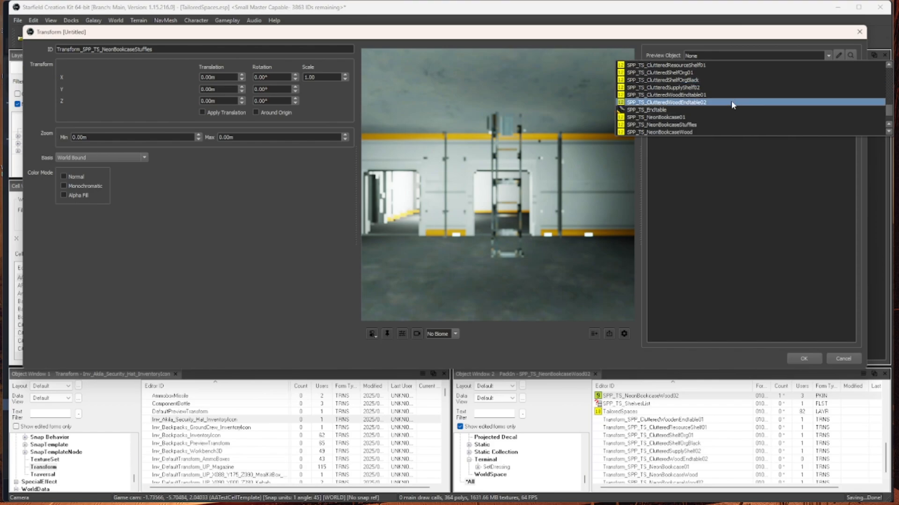
click(654, 125)
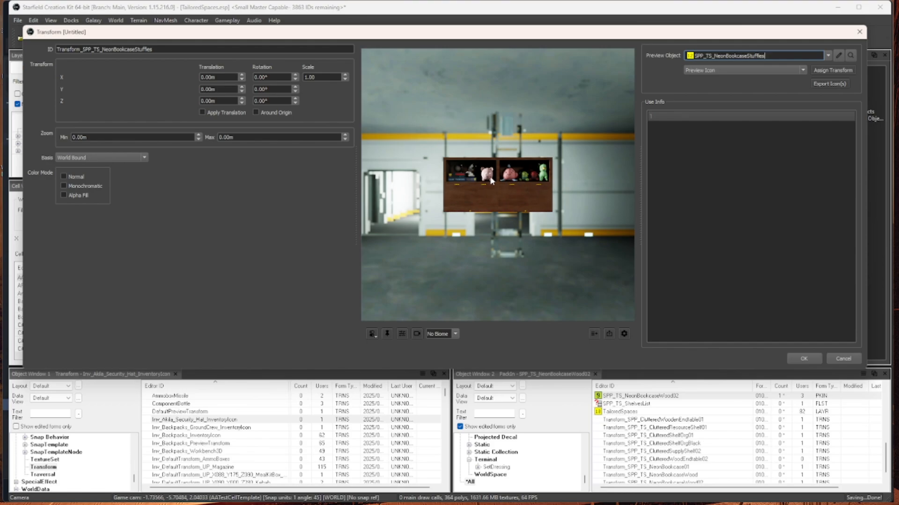
- Try a Z rotation of 90° on the transform and remove it again
click(256, 101)
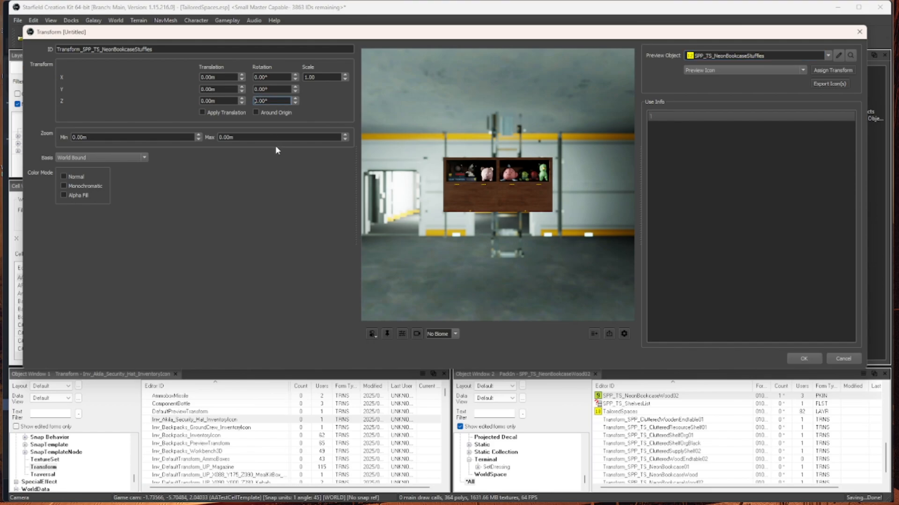
text(90)
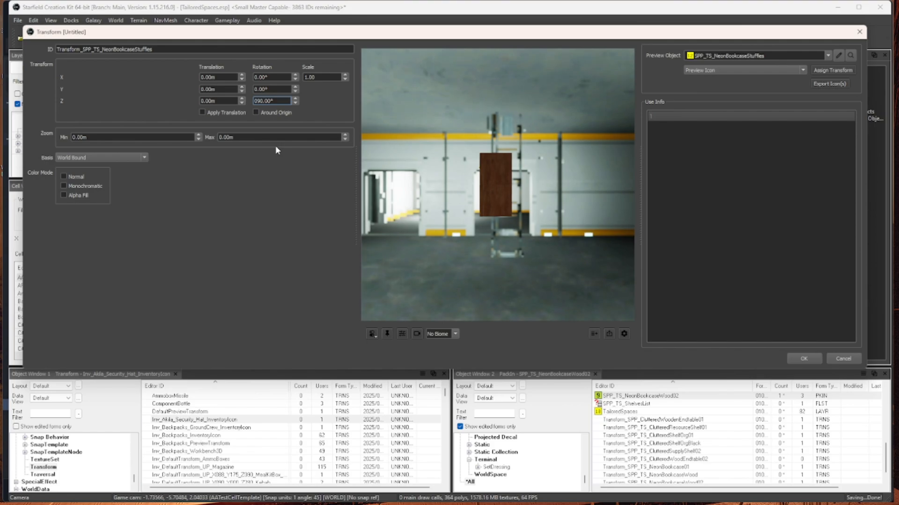
key(BackSpace)
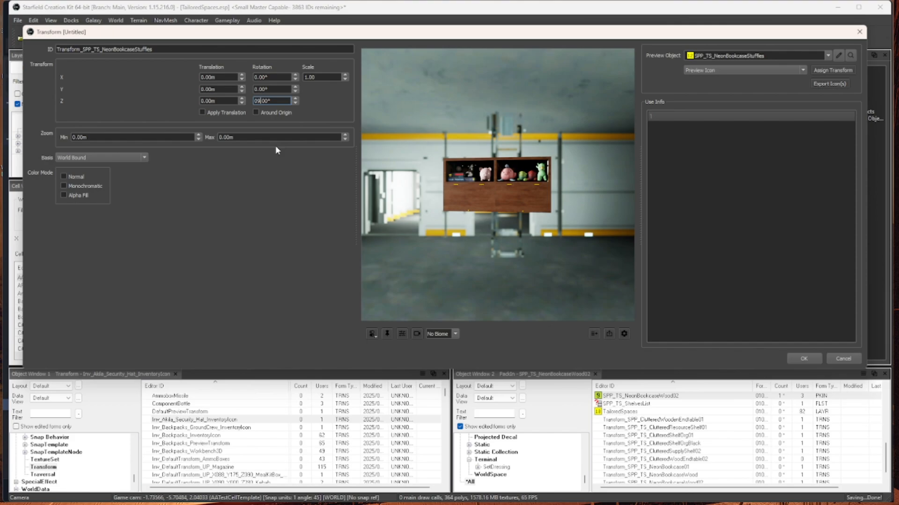
key(BackSpace)
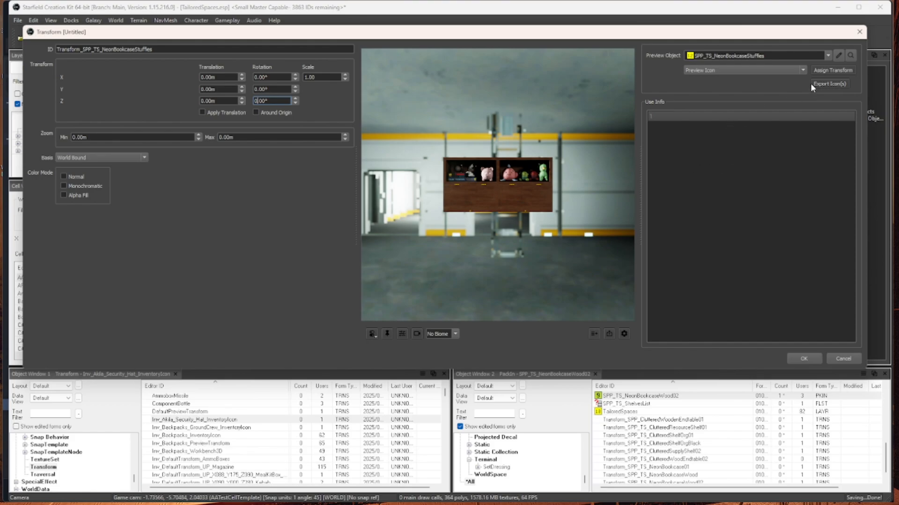
- Assign the transform to the preview object as its preview icon and save the transform form
click(826, 70)
click(803, 359)
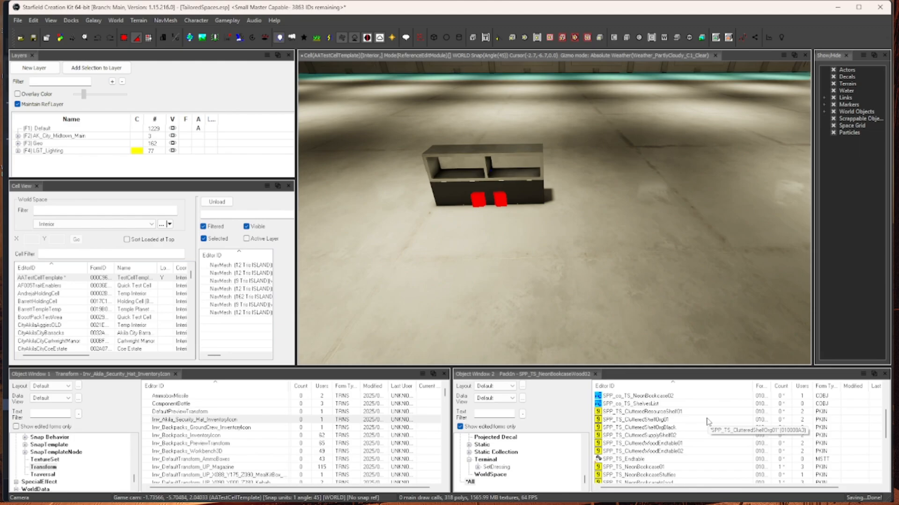
- Inspect the SPP_TS_NeonBookcaseStuffies pack-in and set its Preview Transform to Transform_SPP_TS_NeonBookcaseStuffies
scroll(707, 422, down, 1)
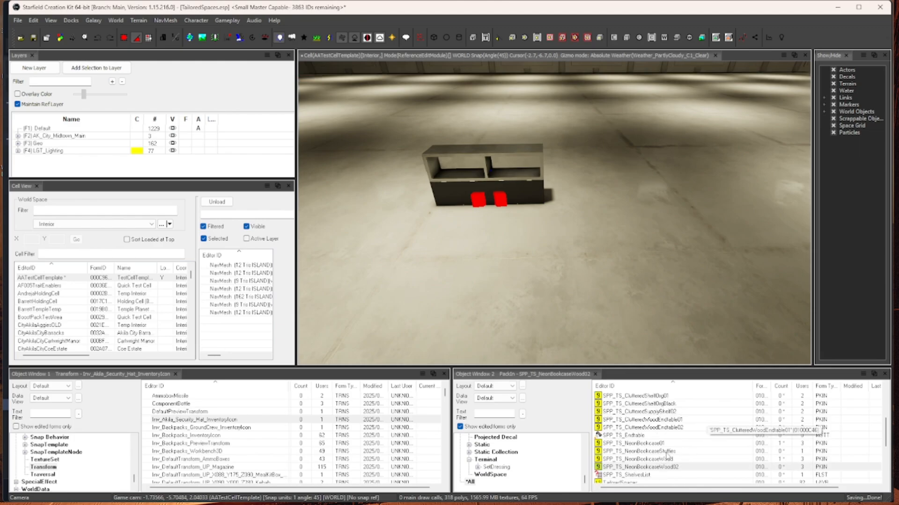
click(641, 452)
right_click(640, 452)
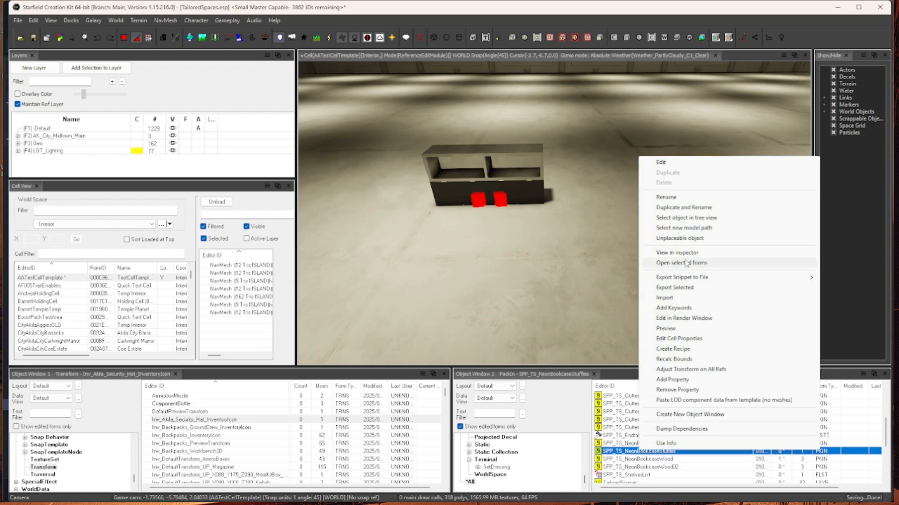
click(670, 253)
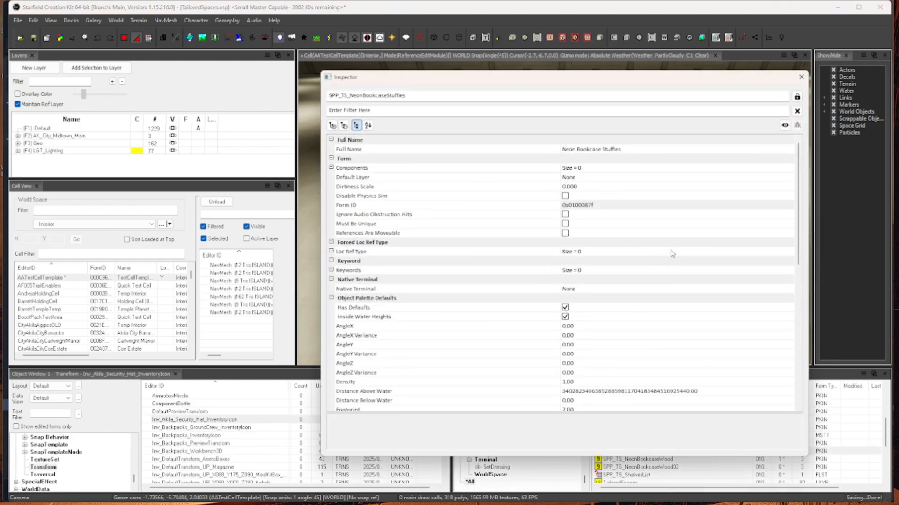
scroll(667, 277, down, 15)
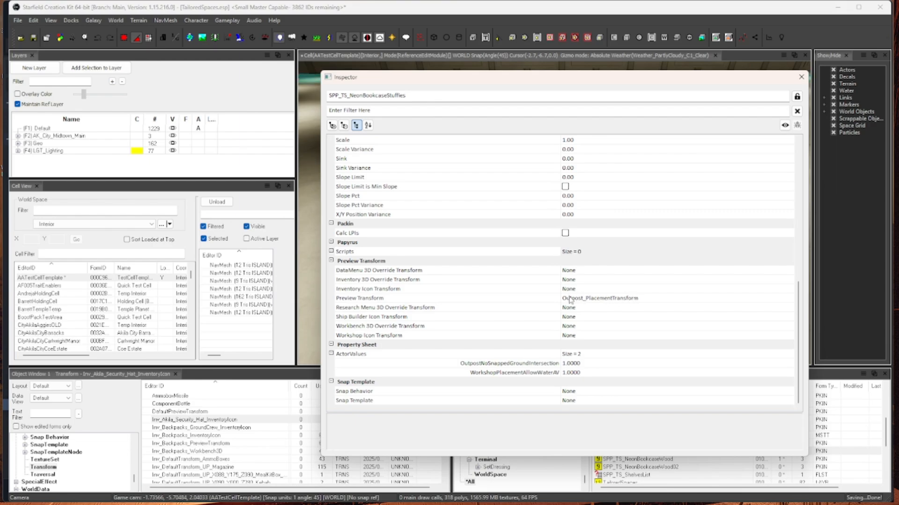
click(627, 300)
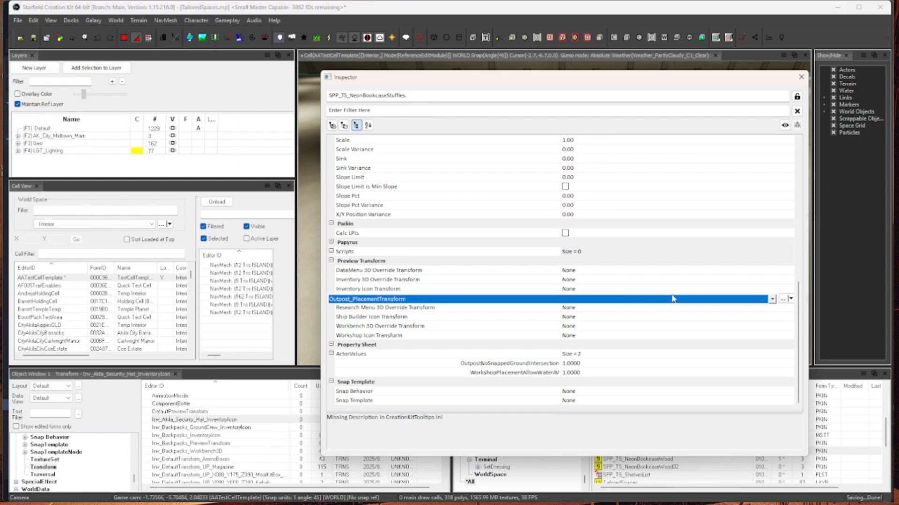
click(772, 299)
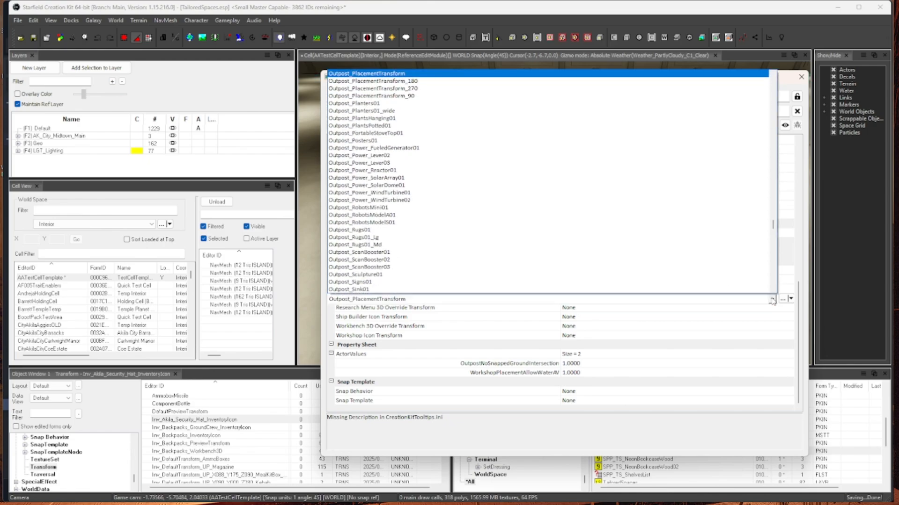
key(s)
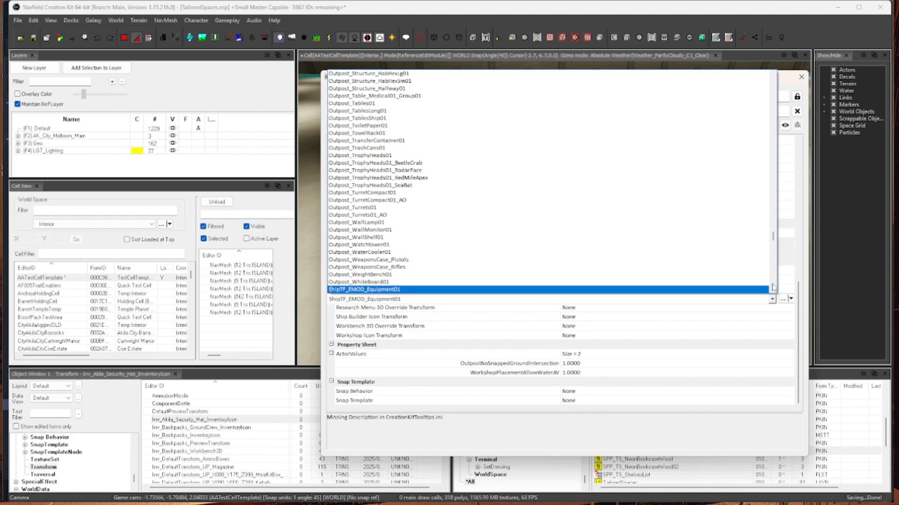
scroll(773, 291, down, 1)
drag(773, 241, 772, 283)
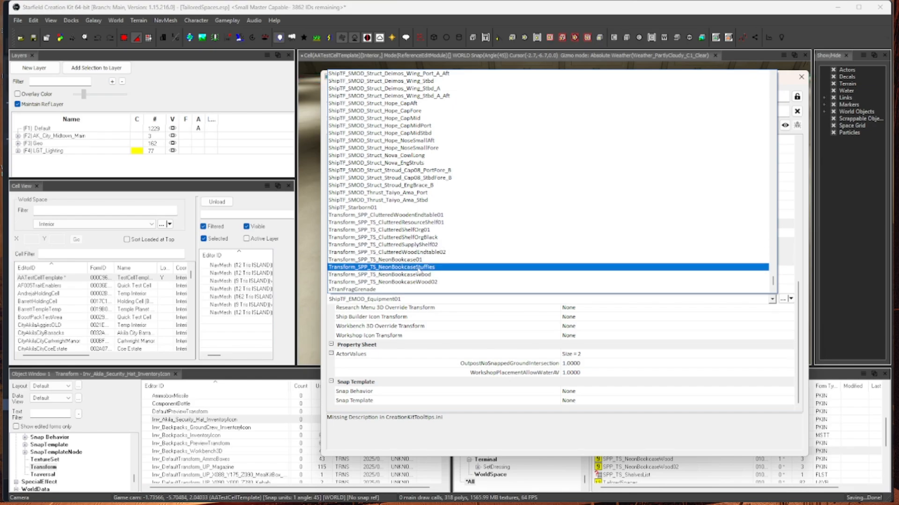
click(413, 268)
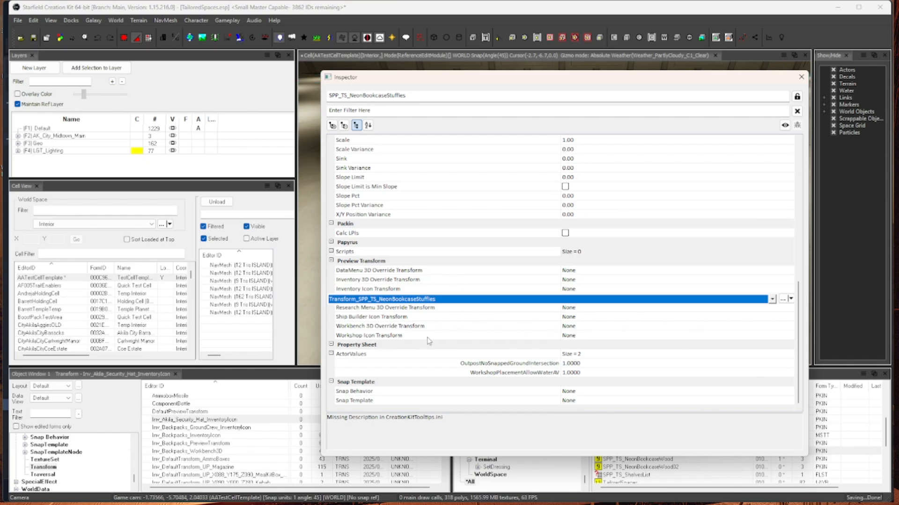
- Set the pack-in's Workshop Icon Transform to Transform_SPP_TS_NeonBookcaseStuffies and close the inspector
click(684, 337)
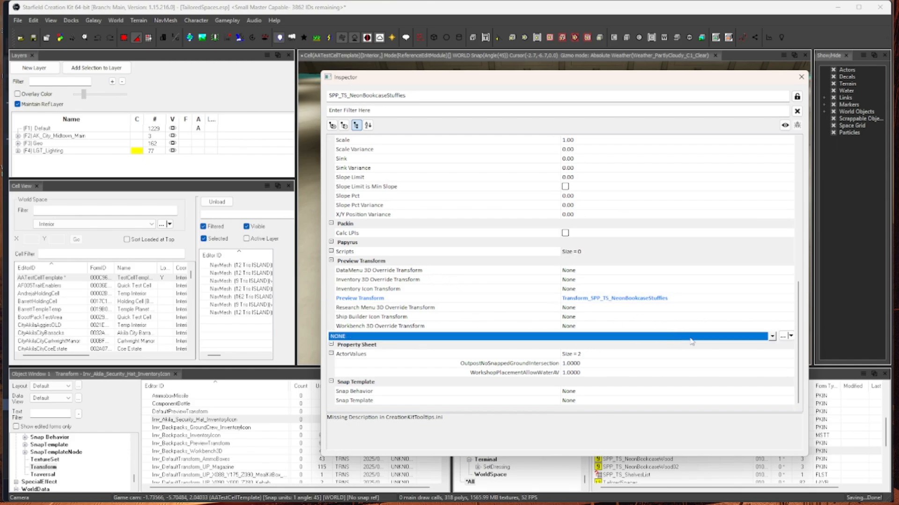
click(772, 337)
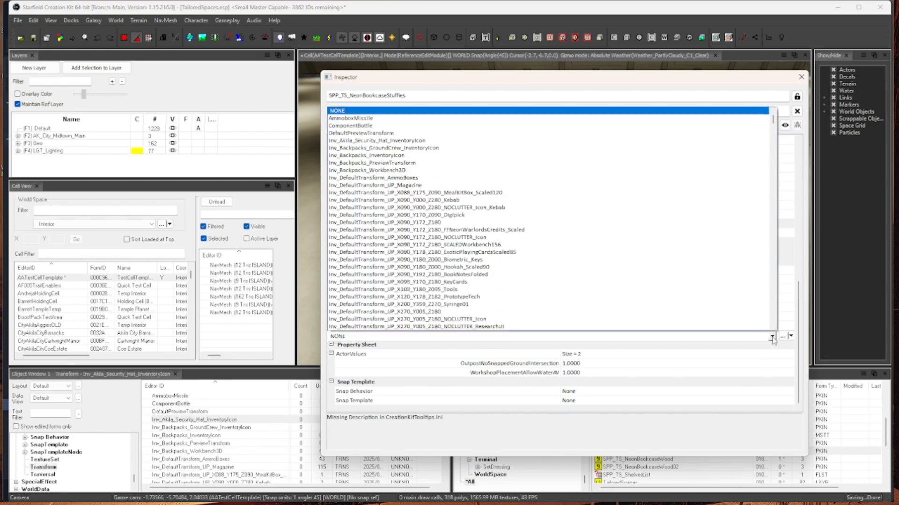
key(s)
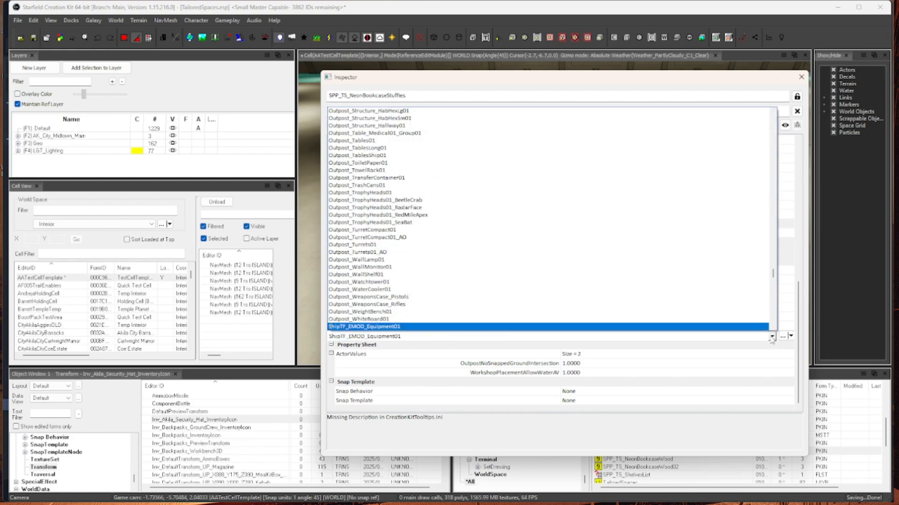
drag(773, 274, 773, 318)
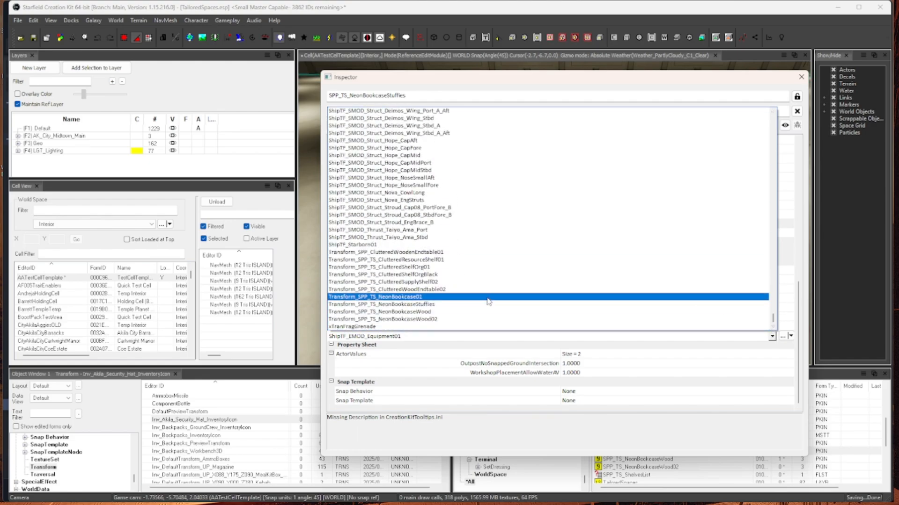
click(389, 305)
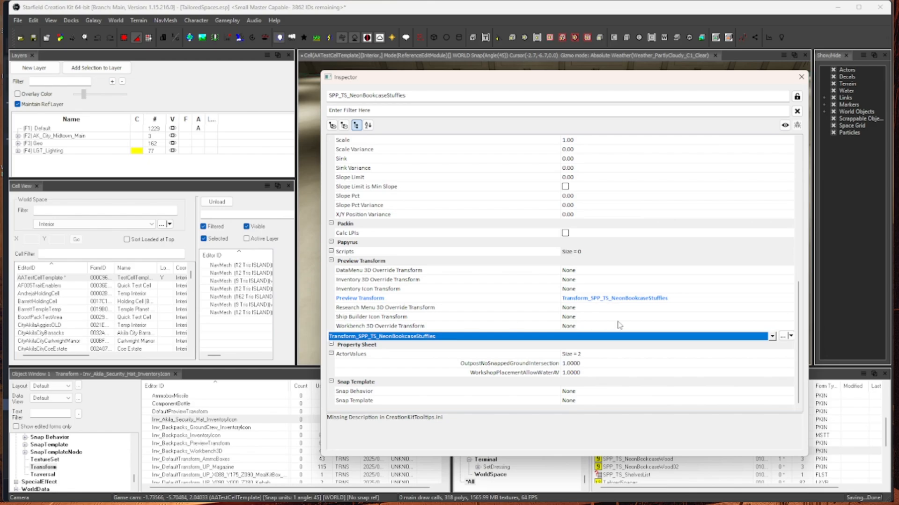
click(640, 263)
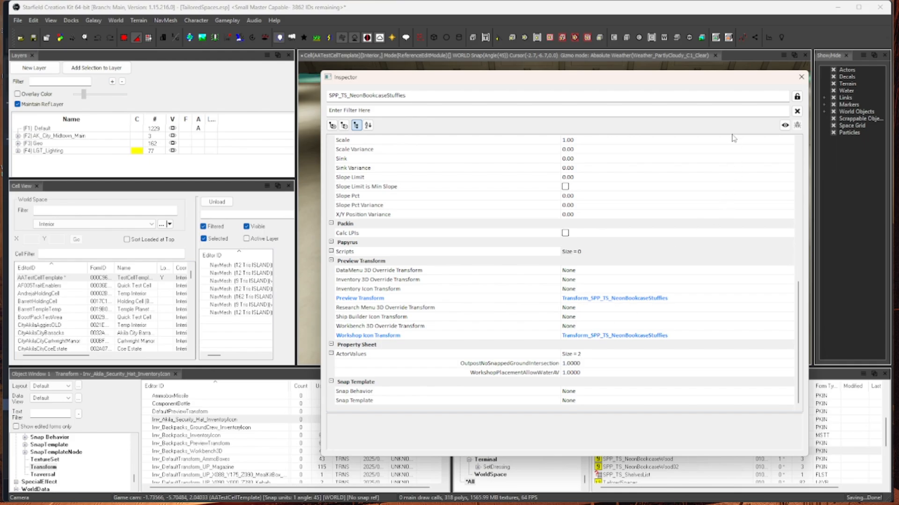
click(801, 78)
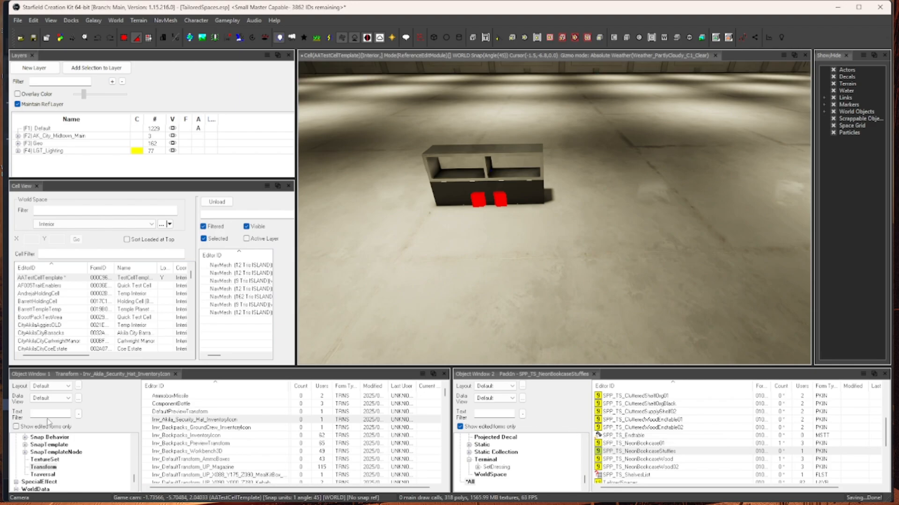
- Show the Constructible Object forms in Object Window 1
scroll(98, 471, up, 1)
scroll(98, 470, up, 10)
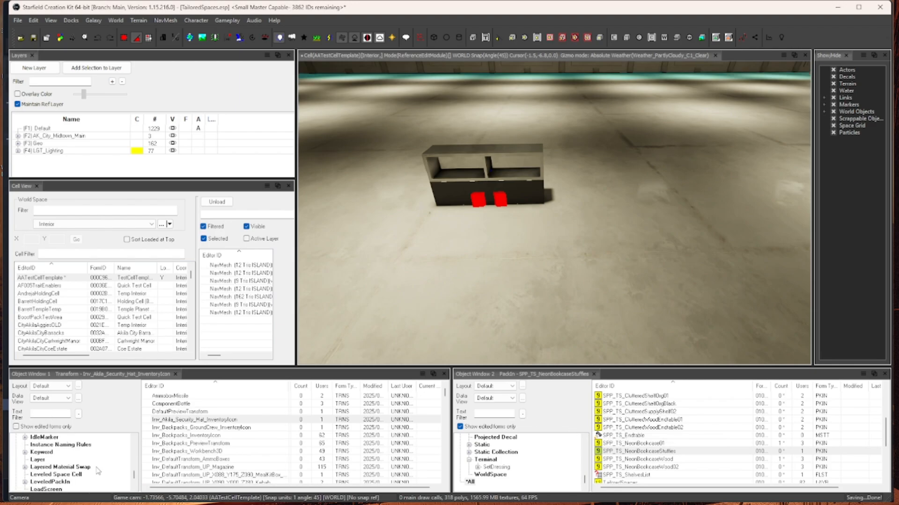
scroll(98, 470, up, 8)
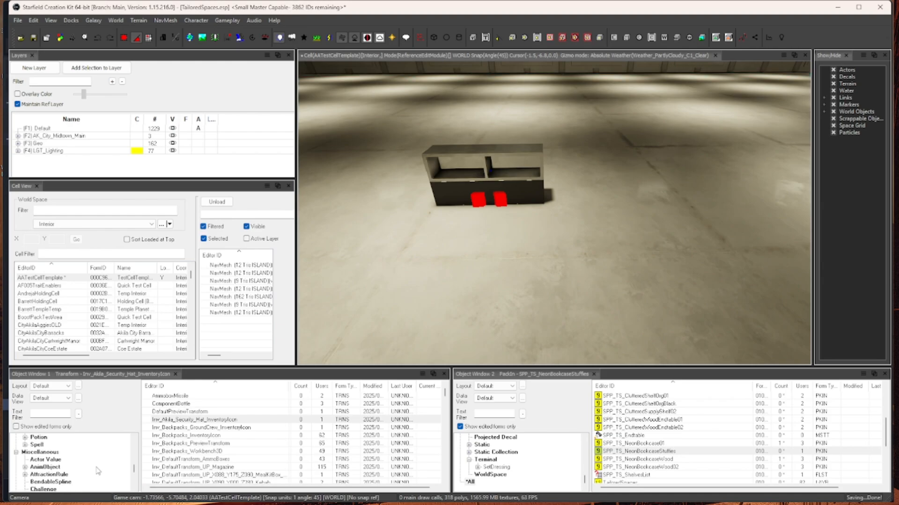
scroll(98, 470, up, 8)
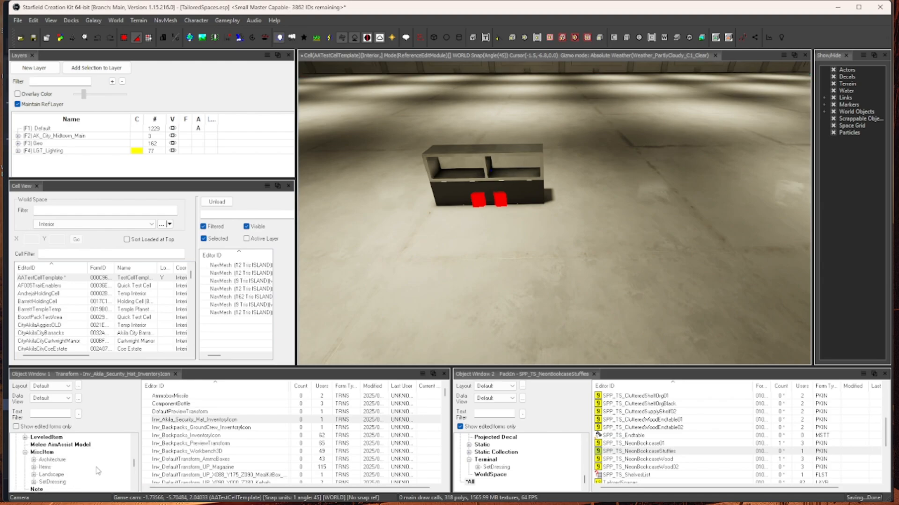
scroll(98, 471, up, 2)
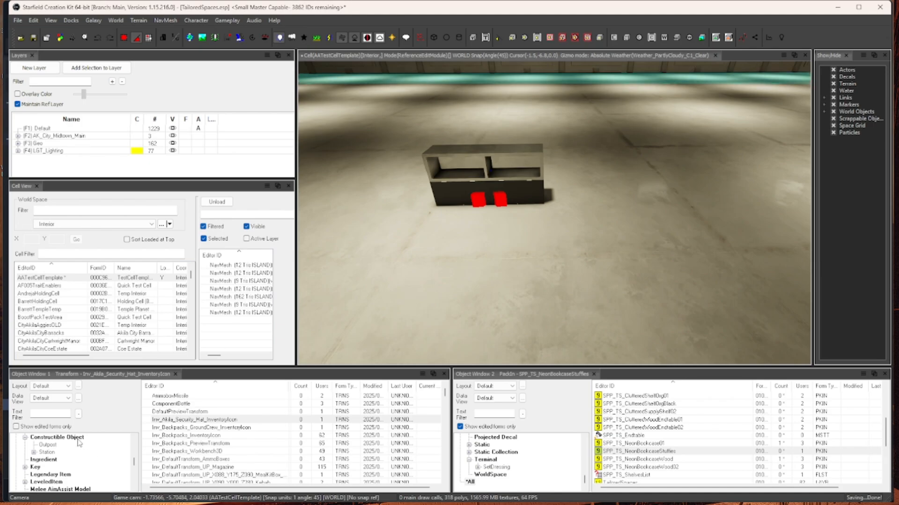
click(61, 437)
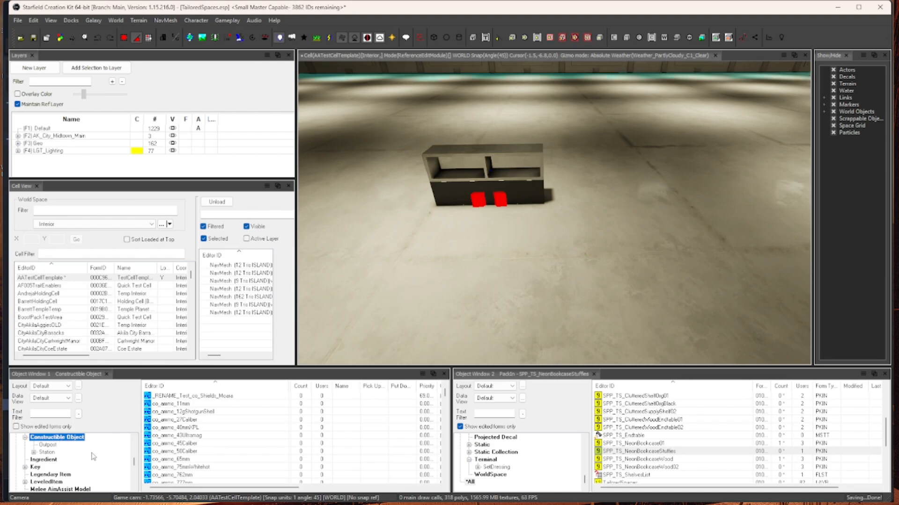
- Create a new constructible object with the ID SPP_co_TS_NeonBookcaseStuffies
right_click(222, 427)
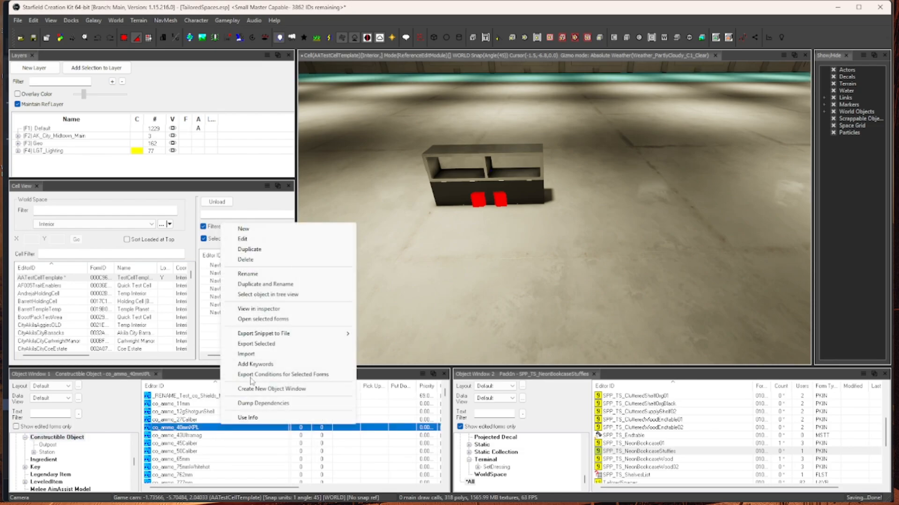
click(242, 230)
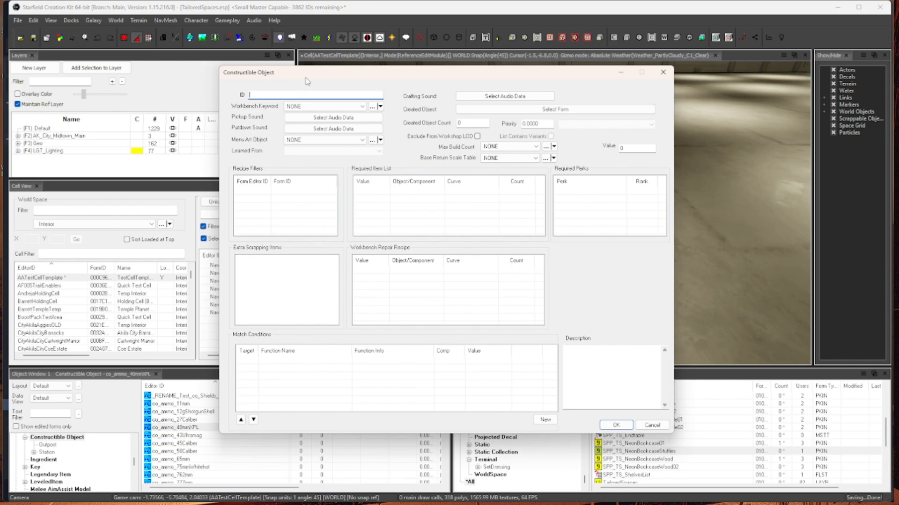
text(SPP_co_T)
text(S_NeonBo)
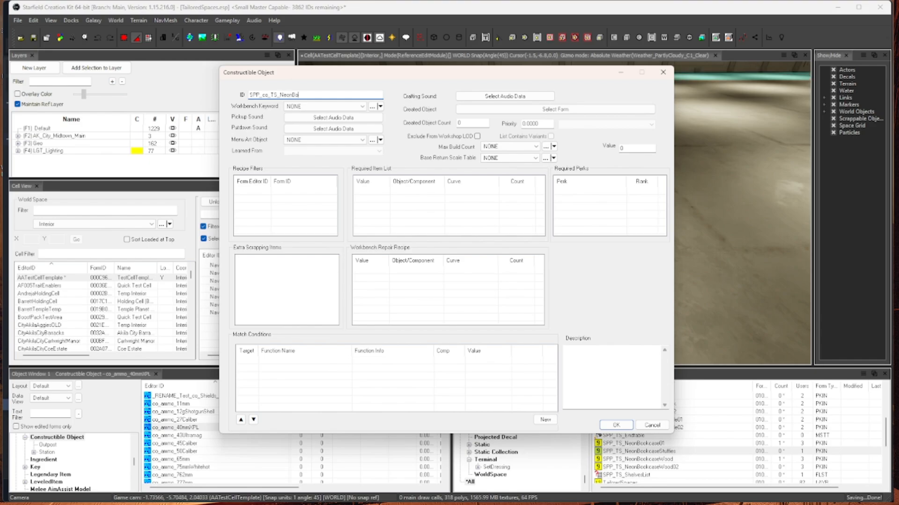
text(okcaseStuffe)
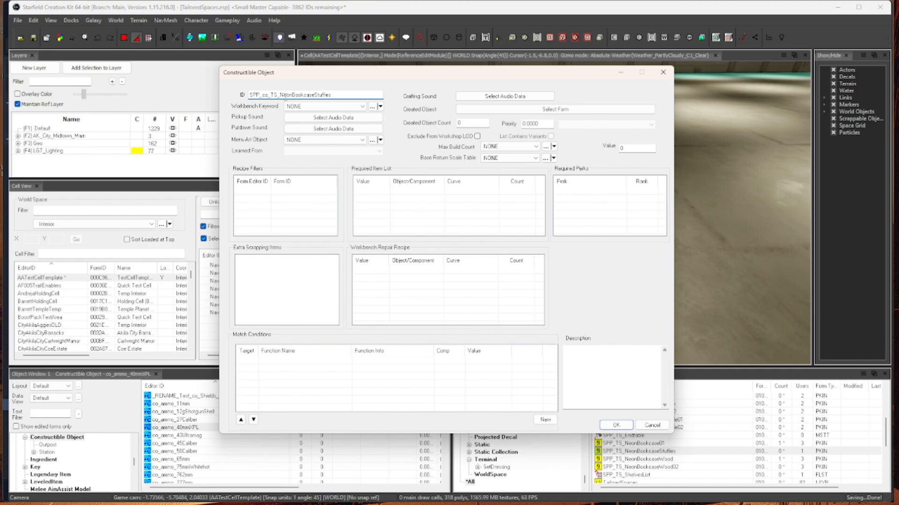
- Set the constructible object's Created Object to the SPP_TS_NeonBookcaseStuffies pack-in
click(557, 109)
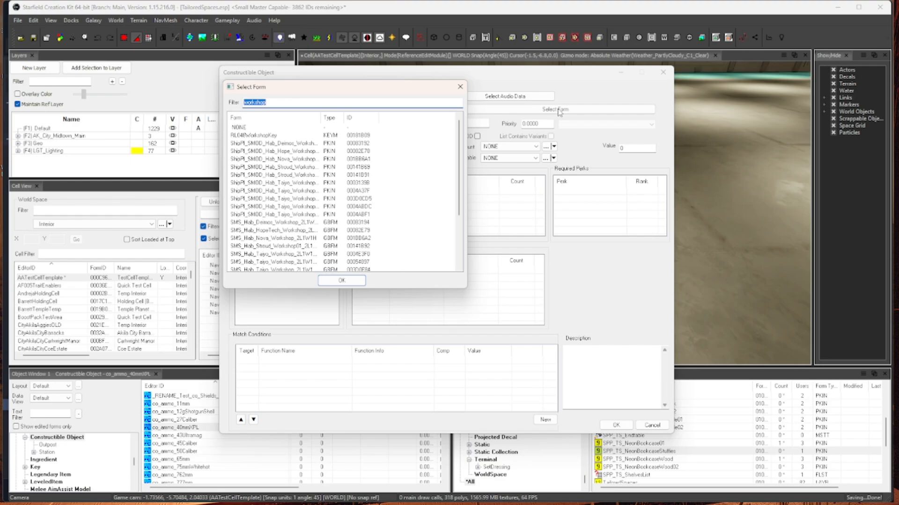
text(spp)
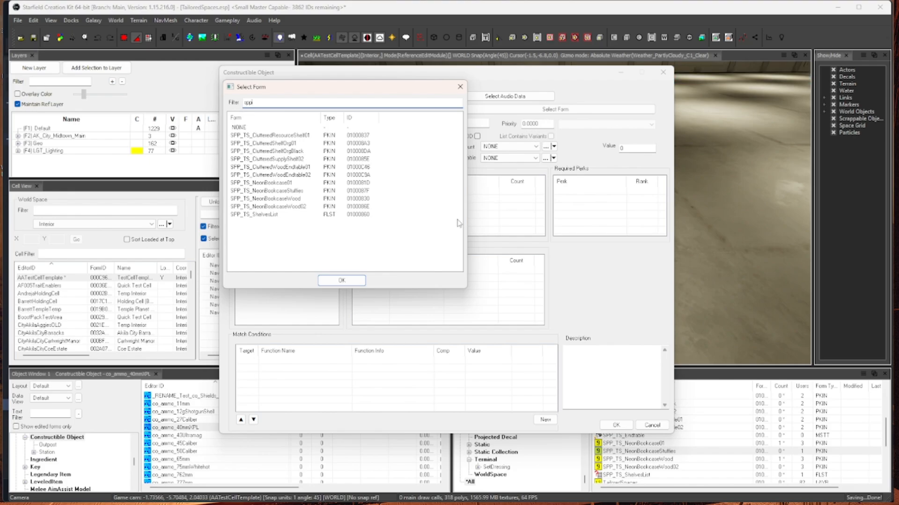
click(279, 192)
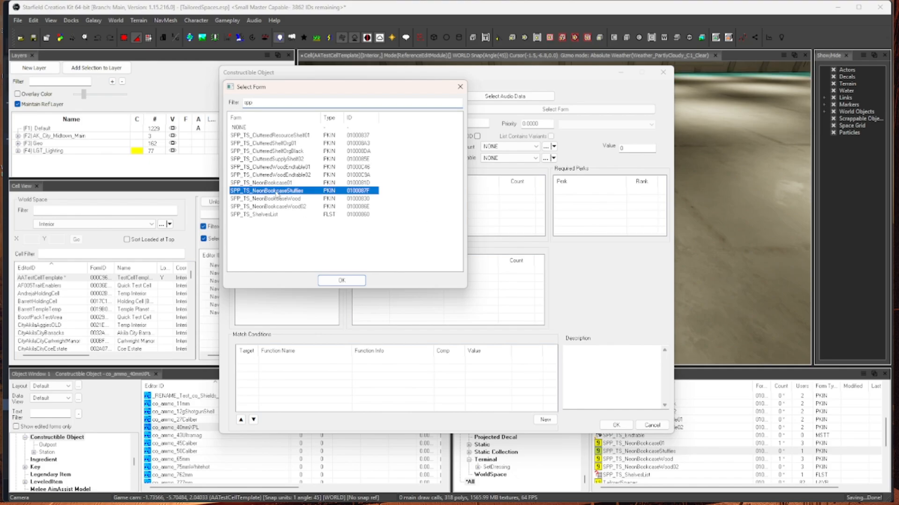
click(342, 281)
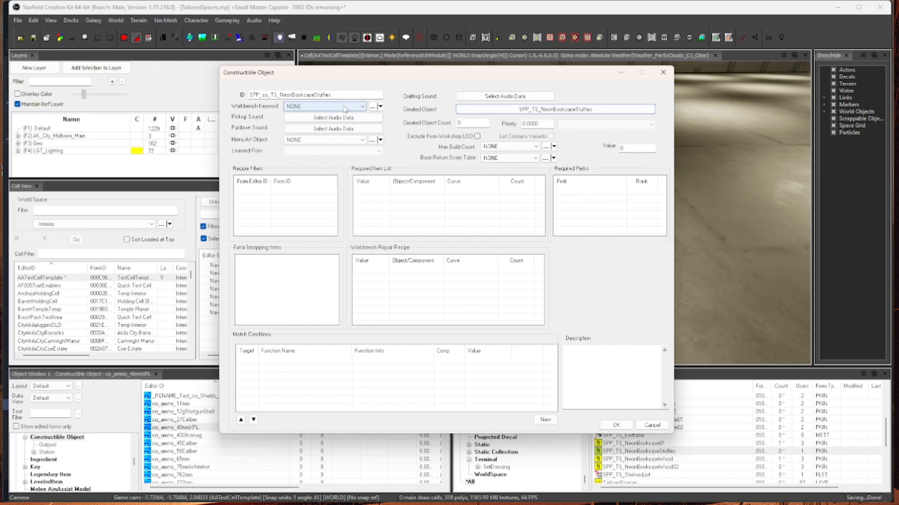
- Set the constructible object's Workbench Keyword to OutpostCategoryFurniture
click(363, 107)
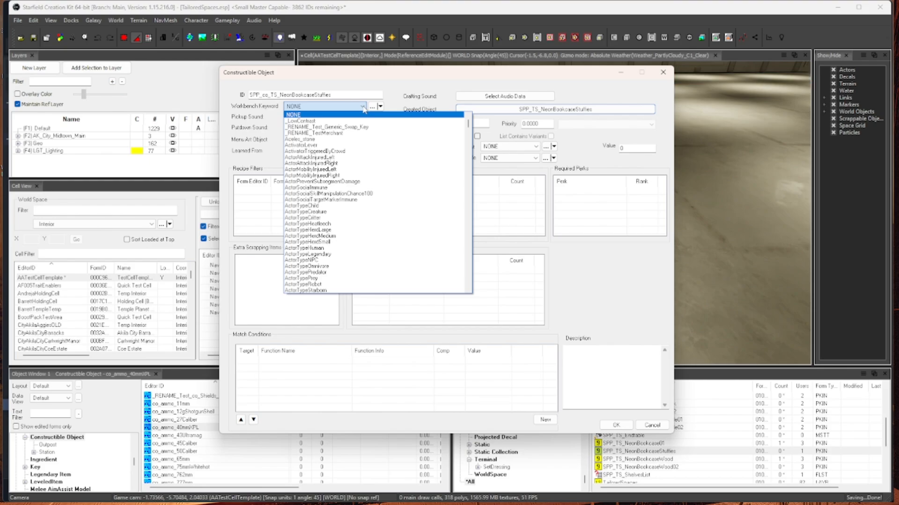
text(ou)
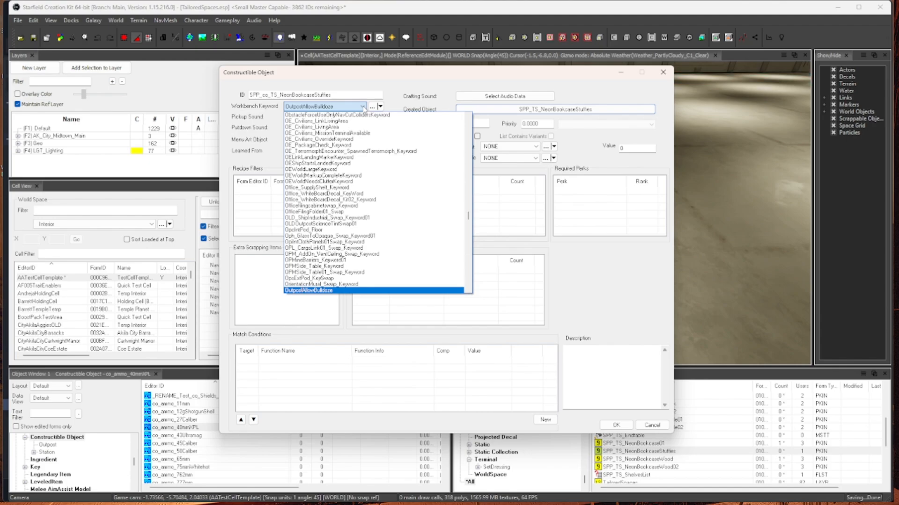
scroll(347, 218, down, 3)
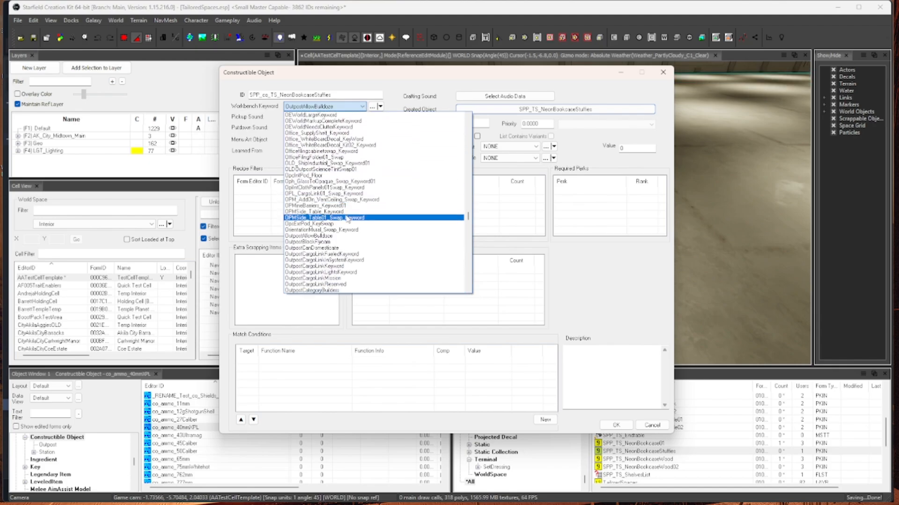
scroll(348, 218, down, 3)
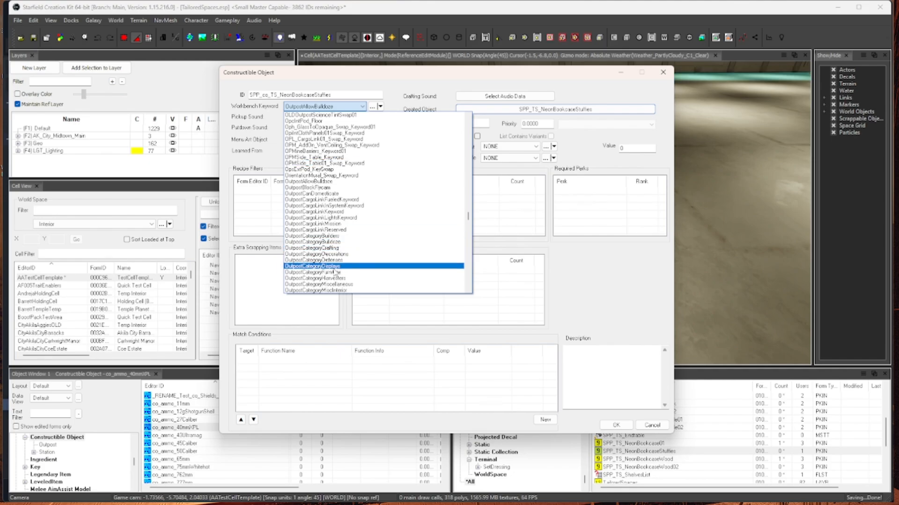
click(319, 273)
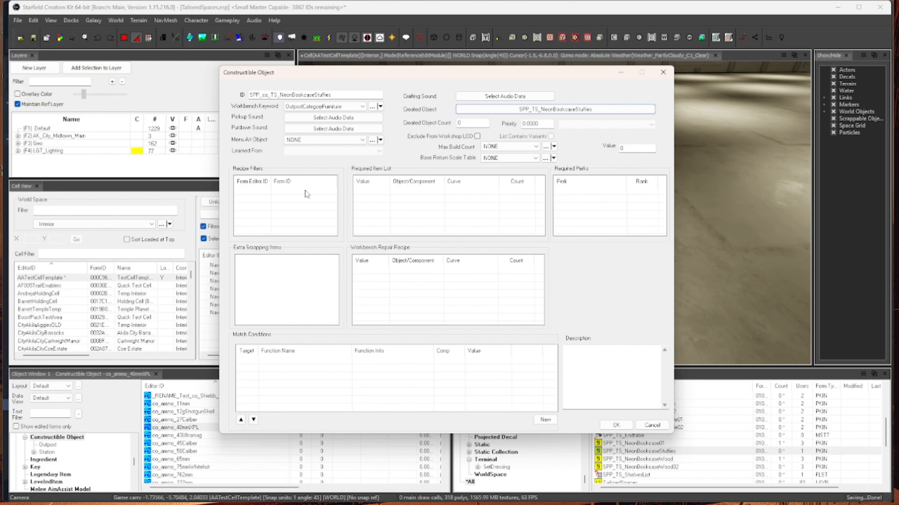
- Assign the audio event UI_Outpost_Item_Generic_3_MD_Up as the Pickup Sound
click(342, 120)
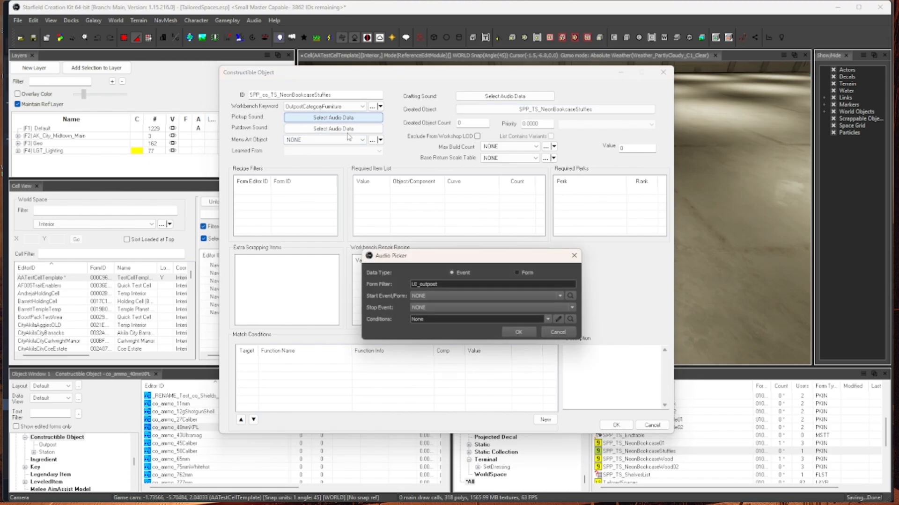
click(484, 295)
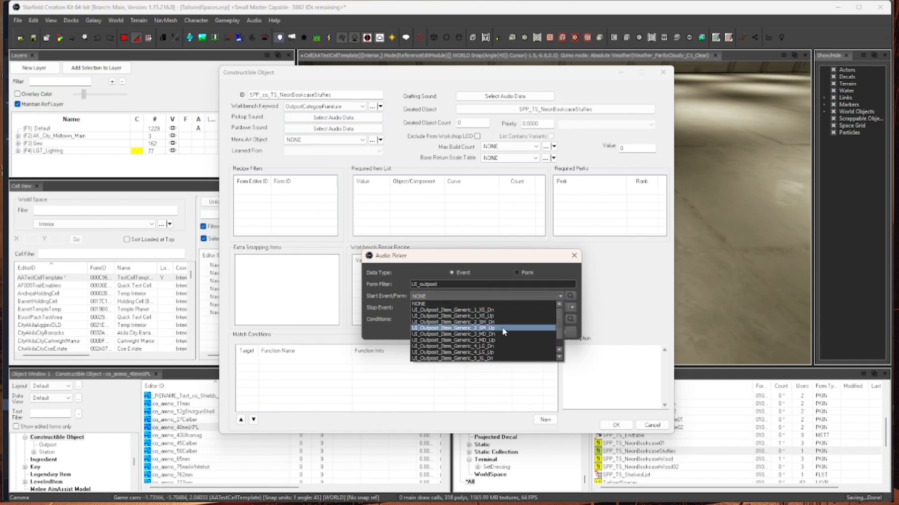
click(471, 340)
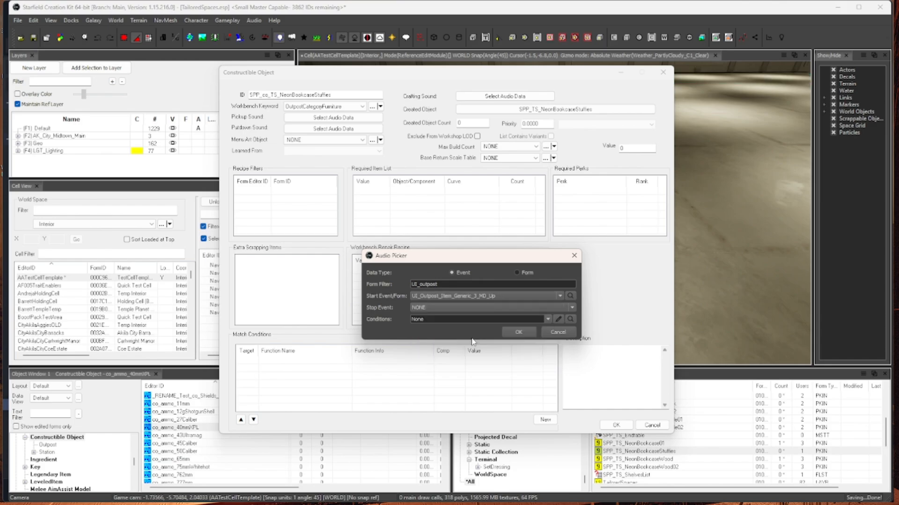
click(515, 333)
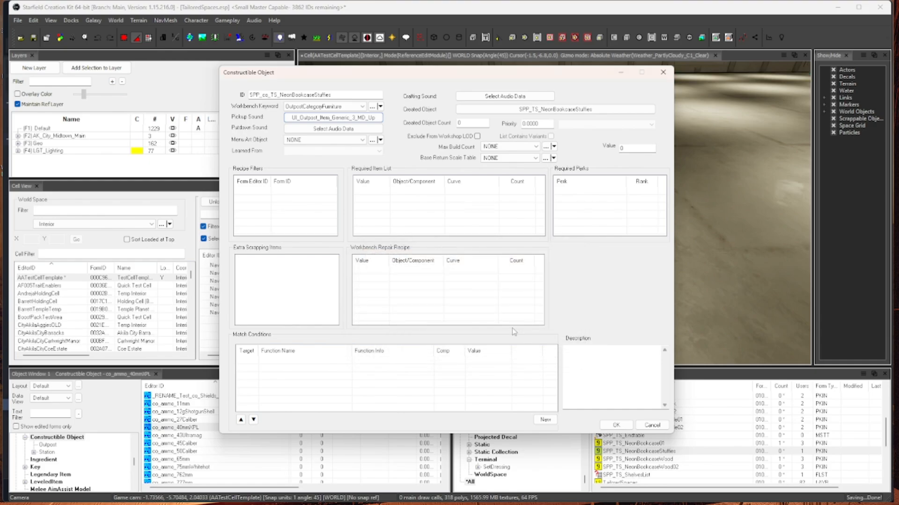
- Assign the audio event UI_Outpost_Item_Generic_3_MD_Dn as the Putdown Sound
click(360, 131)
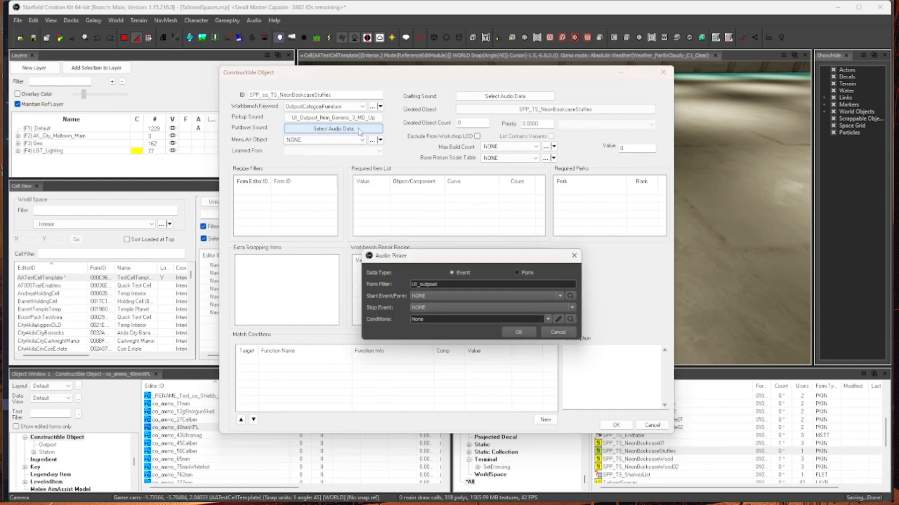
click(457, 296)
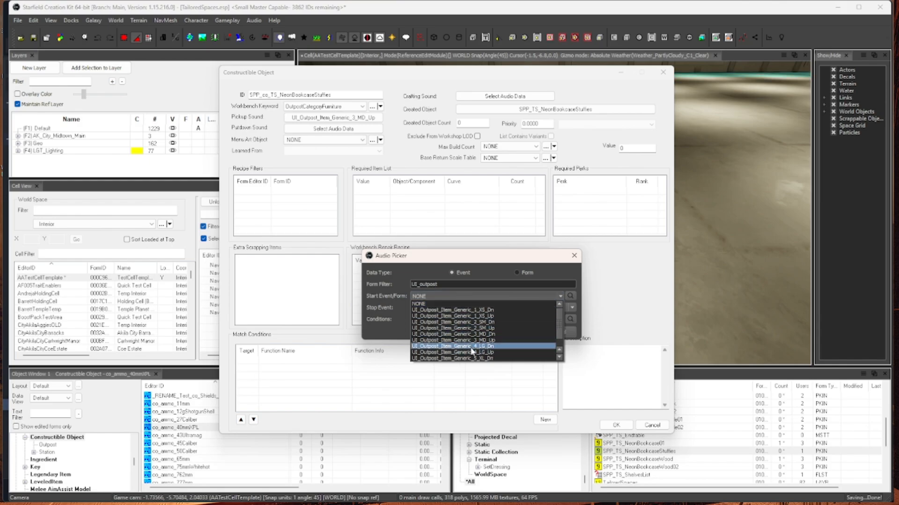
click(482, 334)
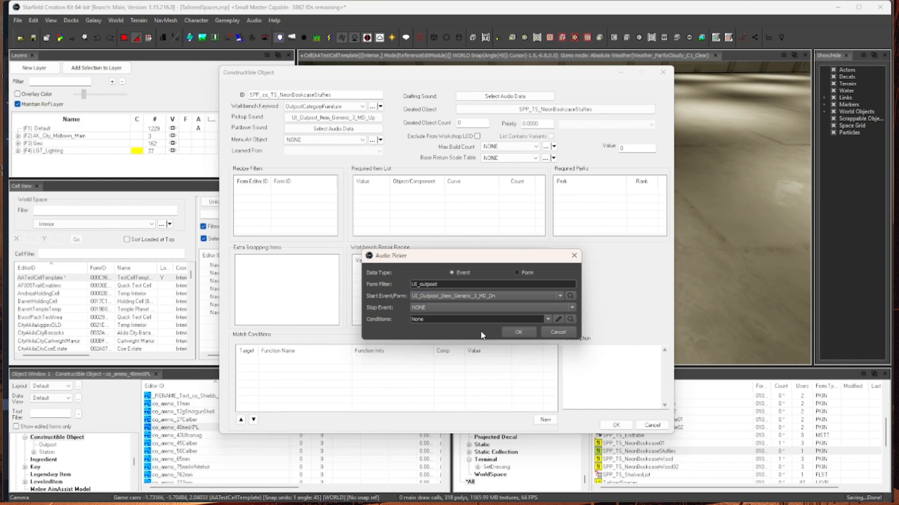
click(519, 333)
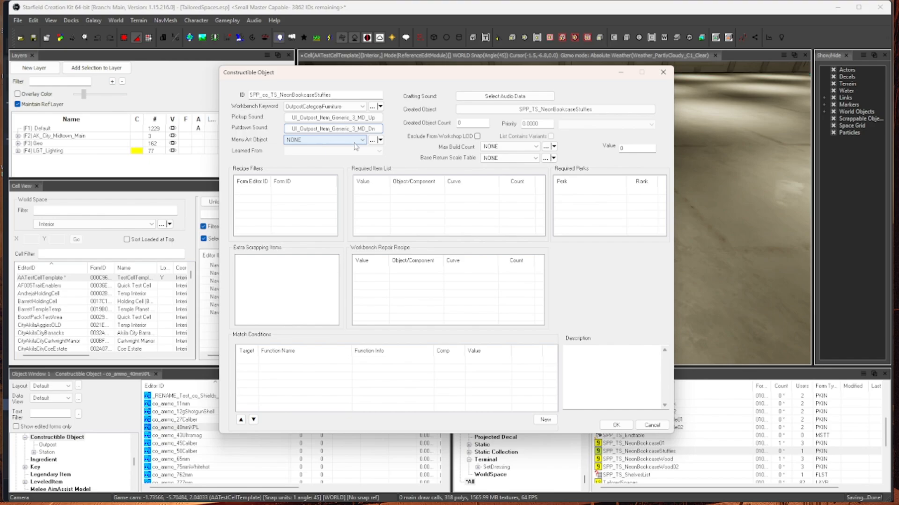
- Set the Created Object Count to 1 and the Priority to 1.75
click(463, 123)
key(BackSpace)
text(1)
drag(540, 126, 522, 129)
text(1.75)
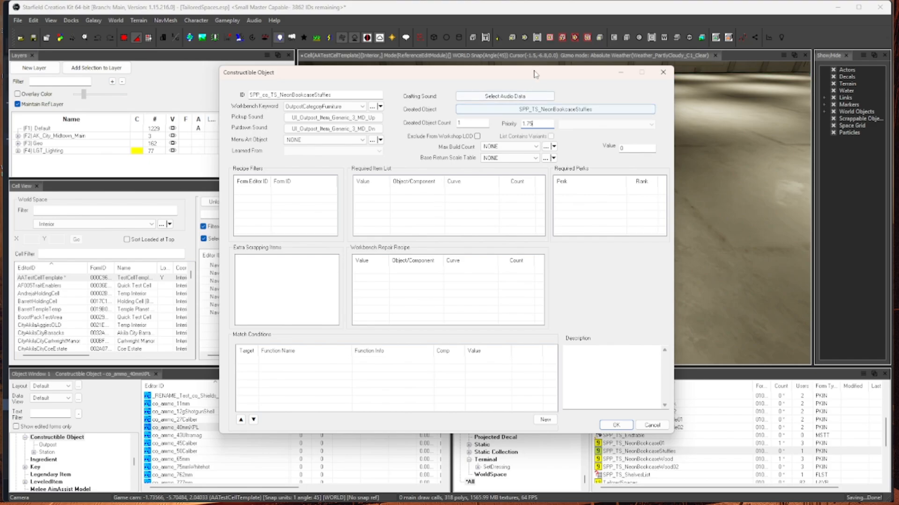
- Add ResOrgCommonStructural with a value of 2 to the Required Item List
drag(549, 75, 485, 70)
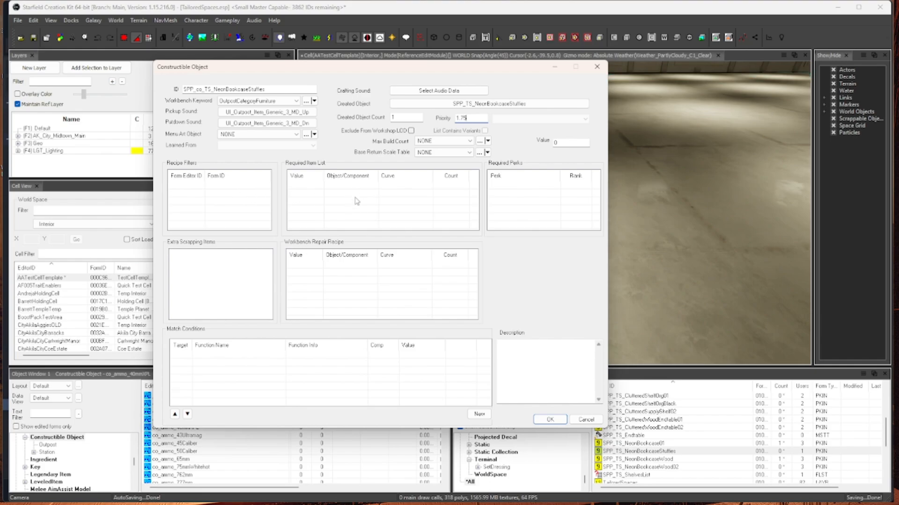
right_click(367, 198)
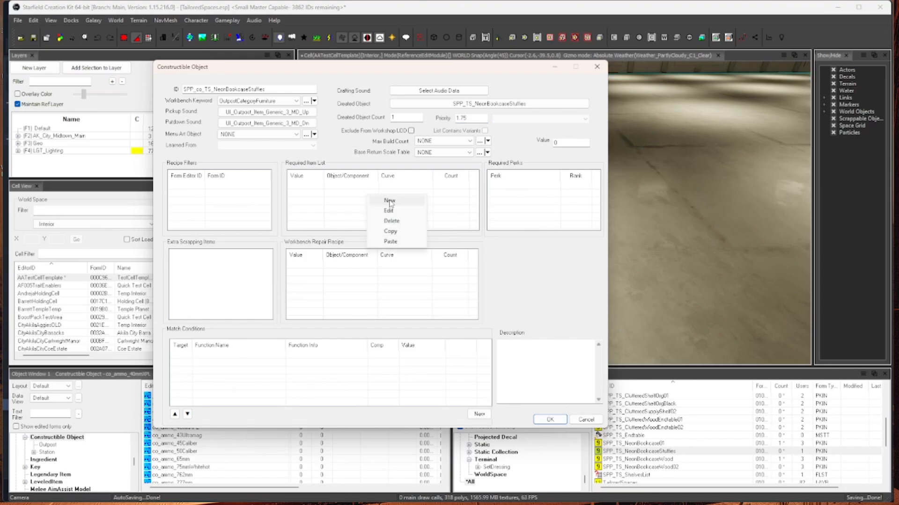
click(389, 200)
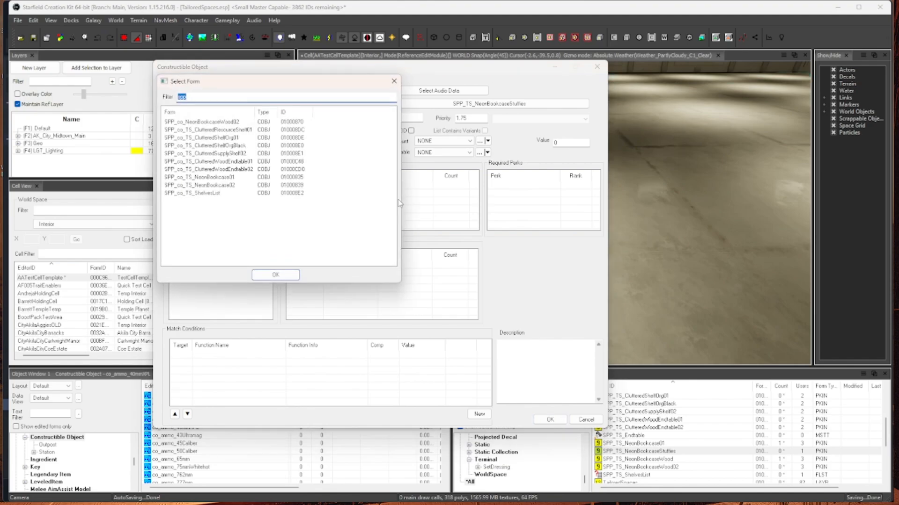
text(re)
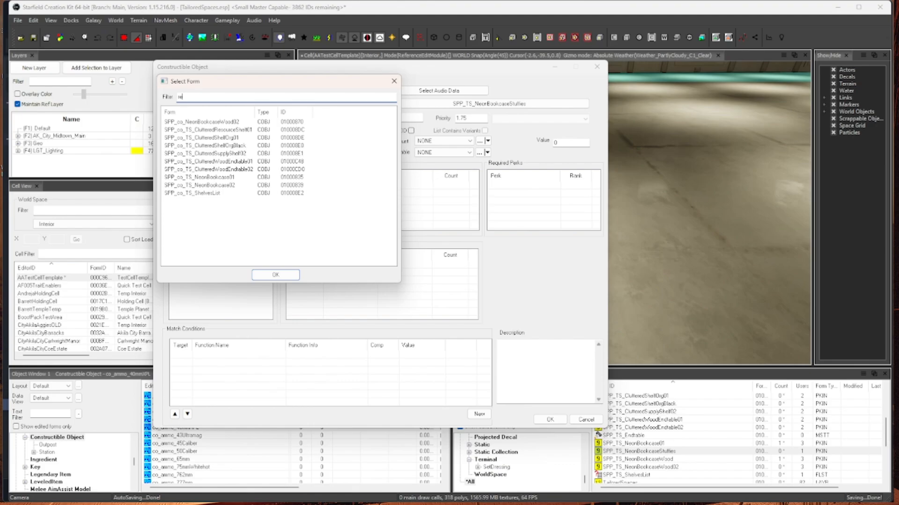
text(sorg)
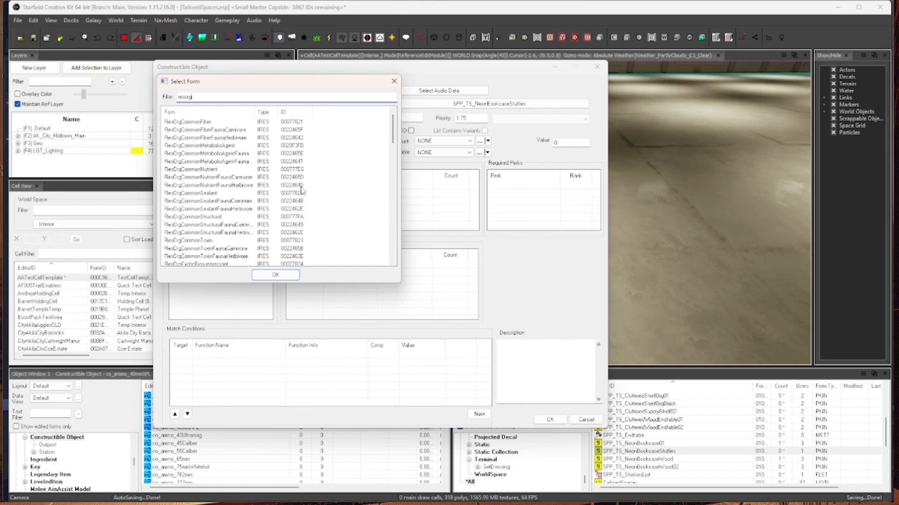
click(215, 218)
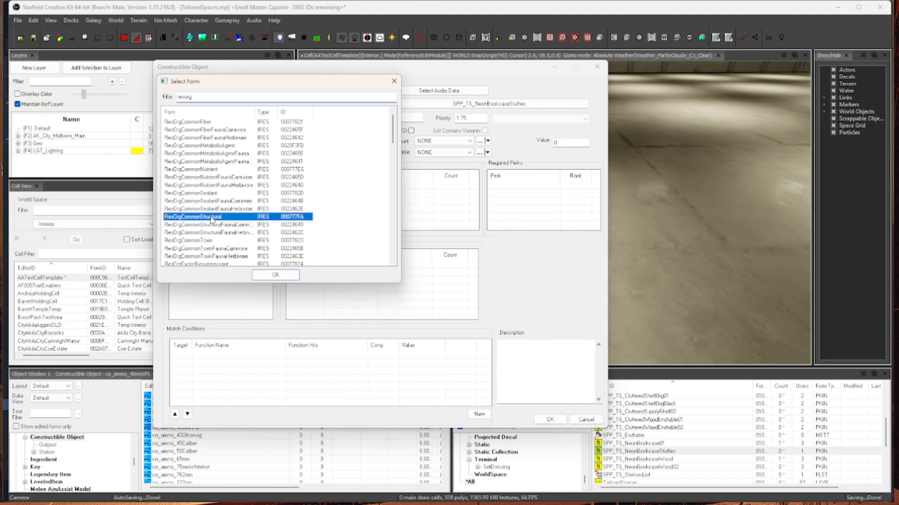
click(275, 275)
text(2)
click(188, 148)
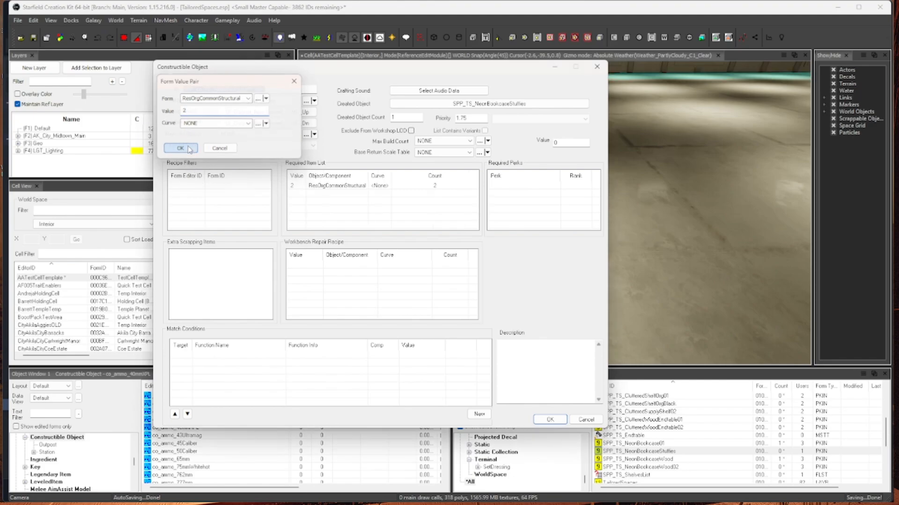
- Add ResInorgCommonAluminum with a value of 1 to the Required Item List
right_click(351, 206)
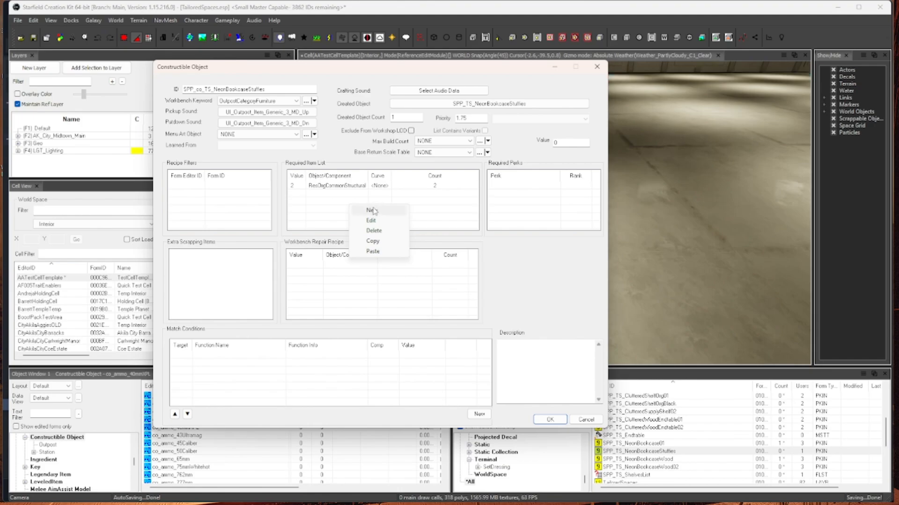
click(373, 210)
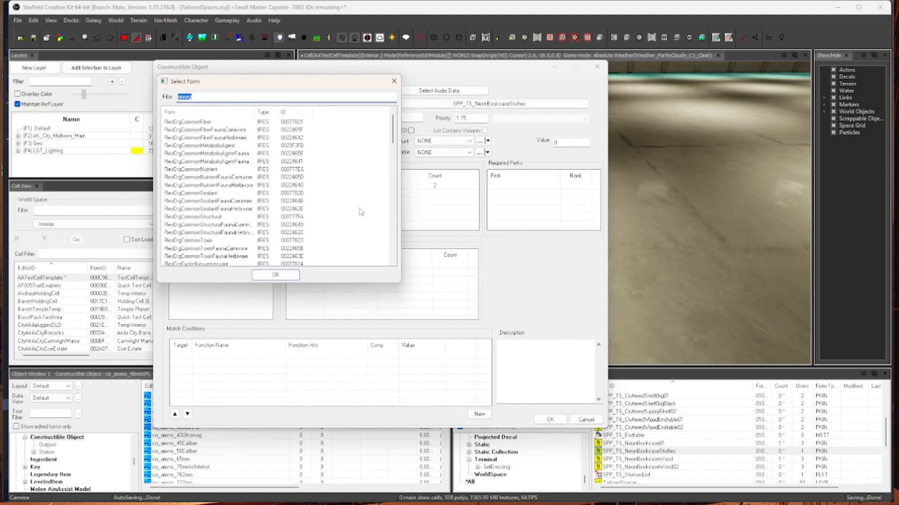
text(res)
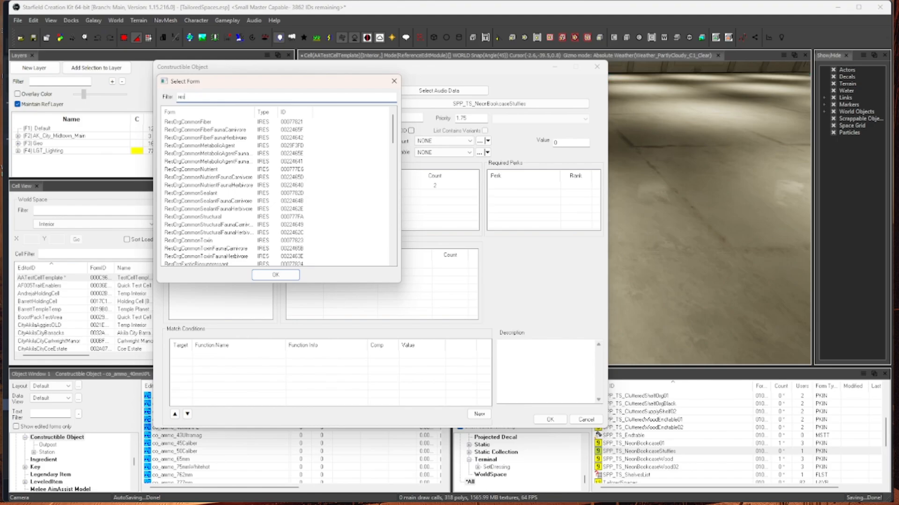
text(inorg)
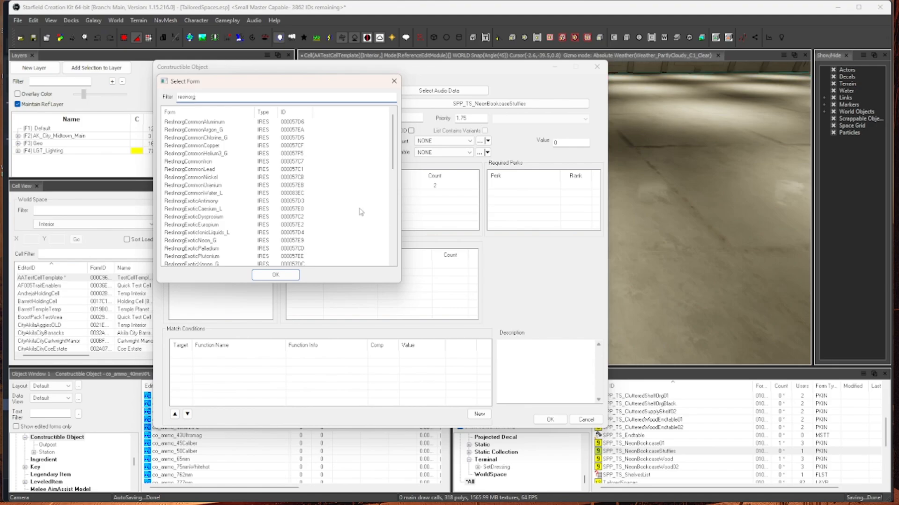
click(215, 124)
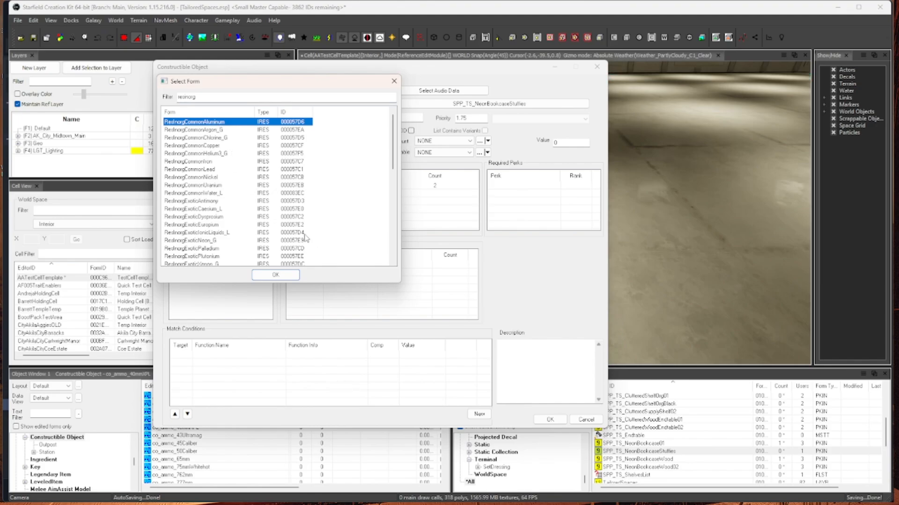
click(275, 274)
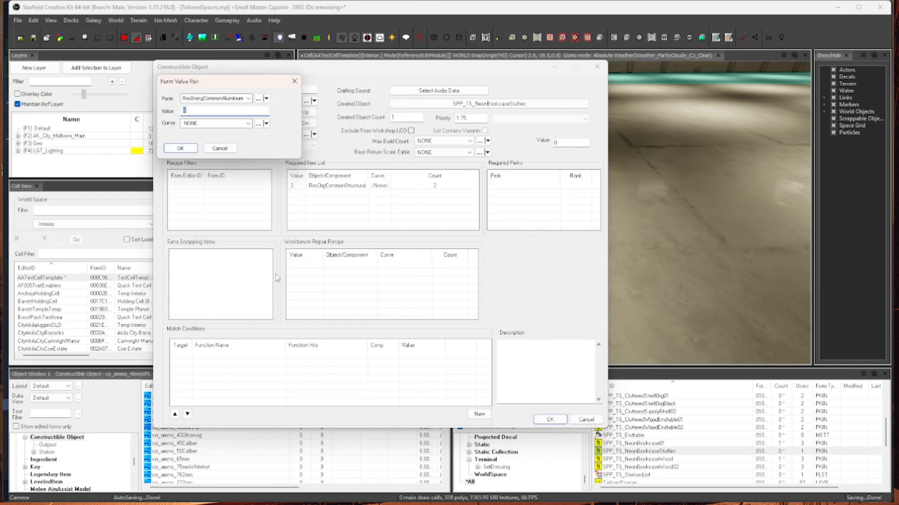
text(1)
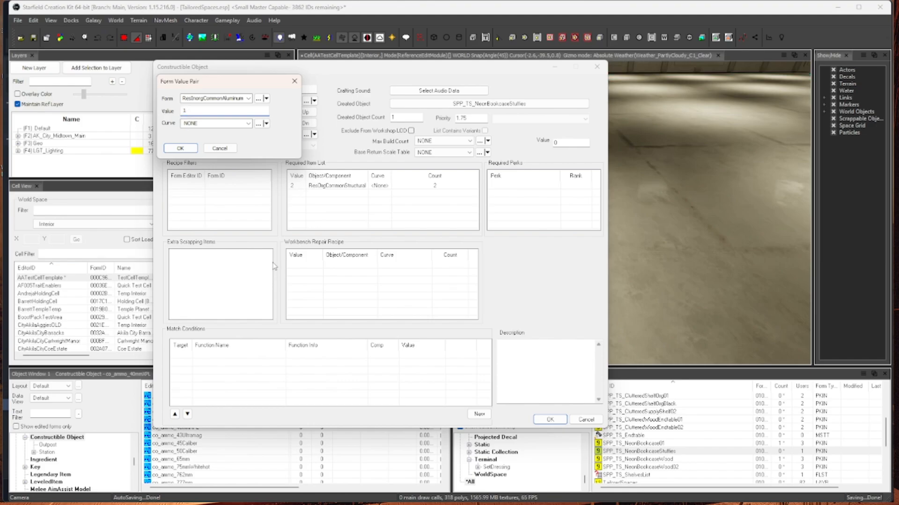
click(187, 150)
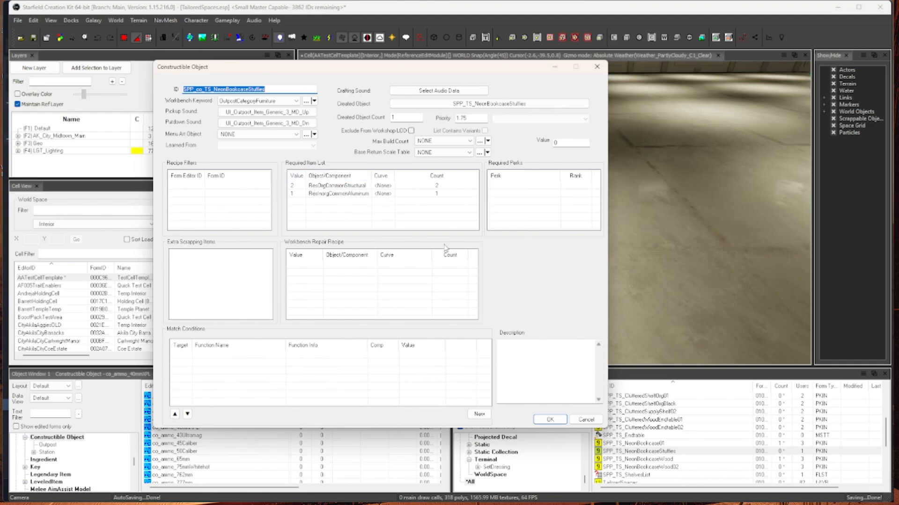
- Enter a description naming the owner's handle followed by "stuffed animal bookcase", ignore the spelling suggestion, and accept the constructible object
click(526, 352)
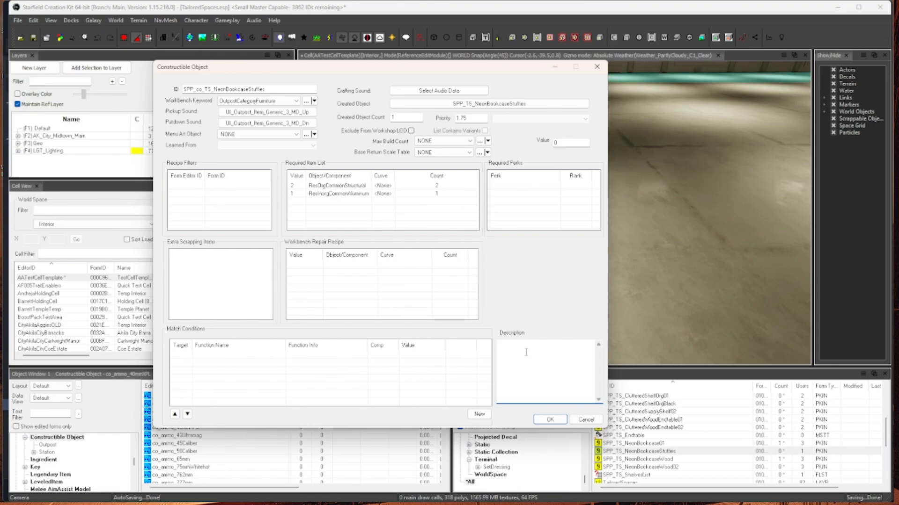
text(Selma)
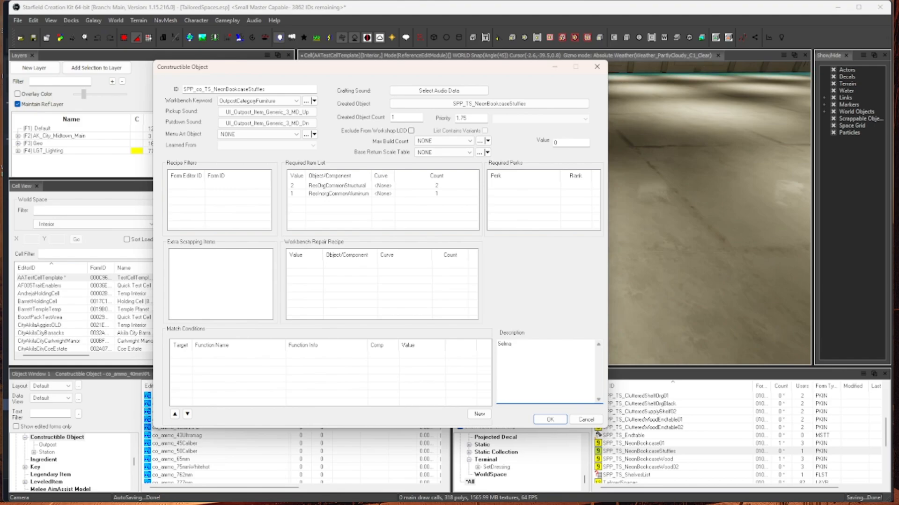
text(kw)
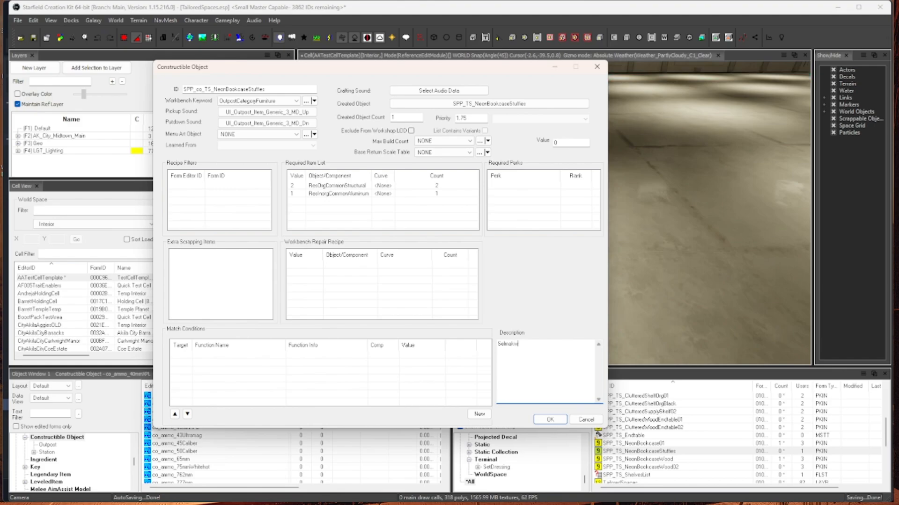
text(101)
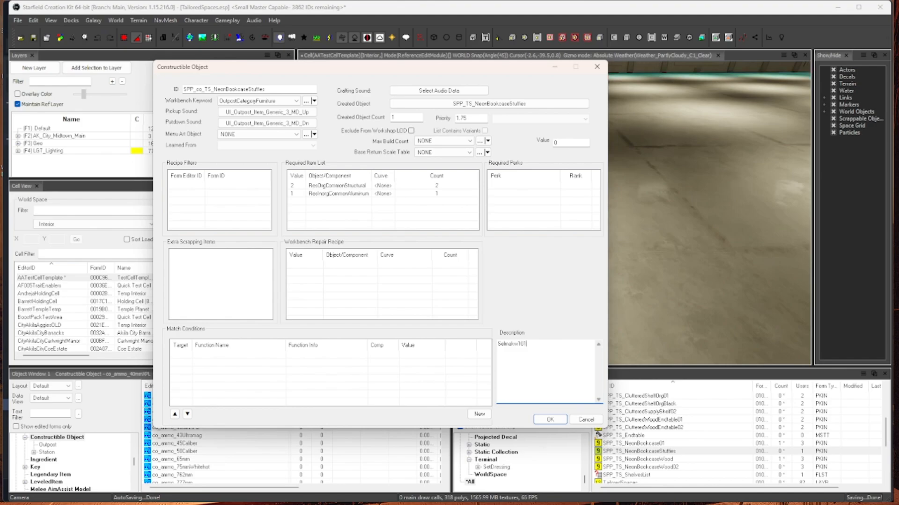
text('s stuffed animal bookcase)
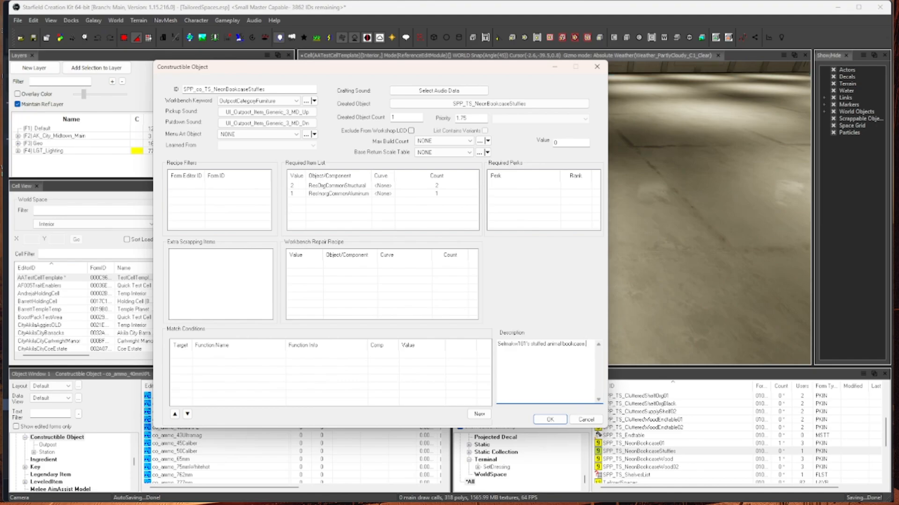
click(559, 421)
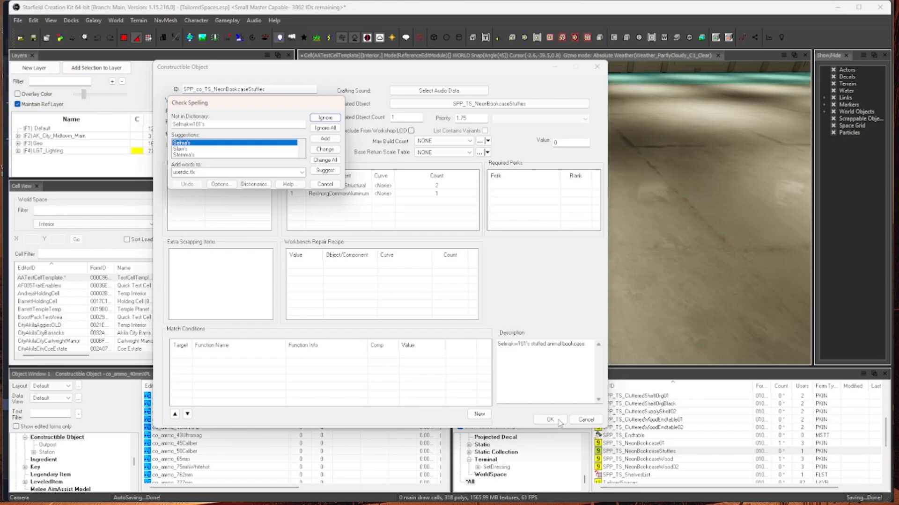
click(326, 119)
click(550, 421)
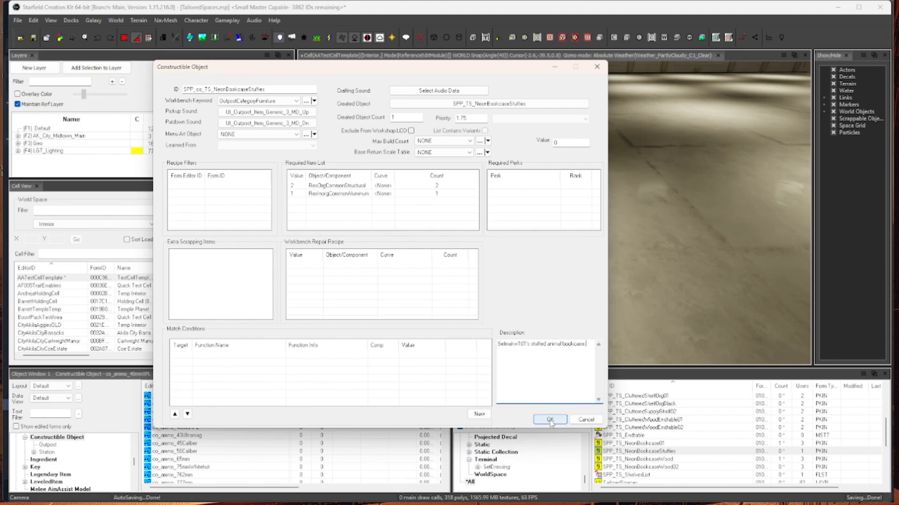
click(550, 420)
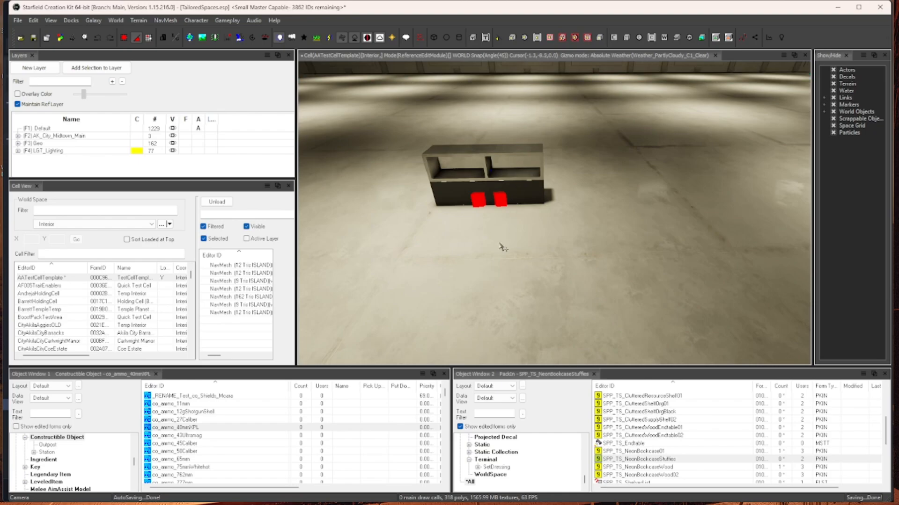
- Cut the placed SPP_TS_NeonBookcase01 bookcase out of the test cell
click(518, 187)
right_click(519, 187)
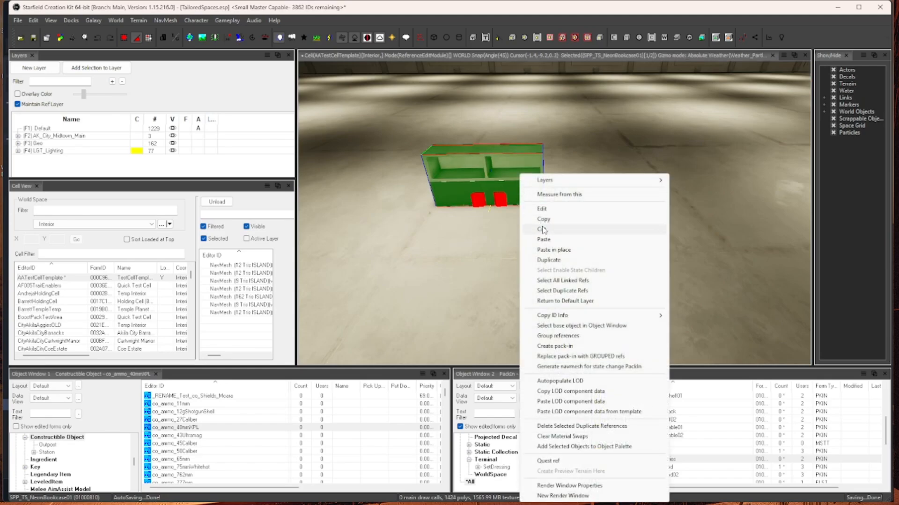
click(543, 230)
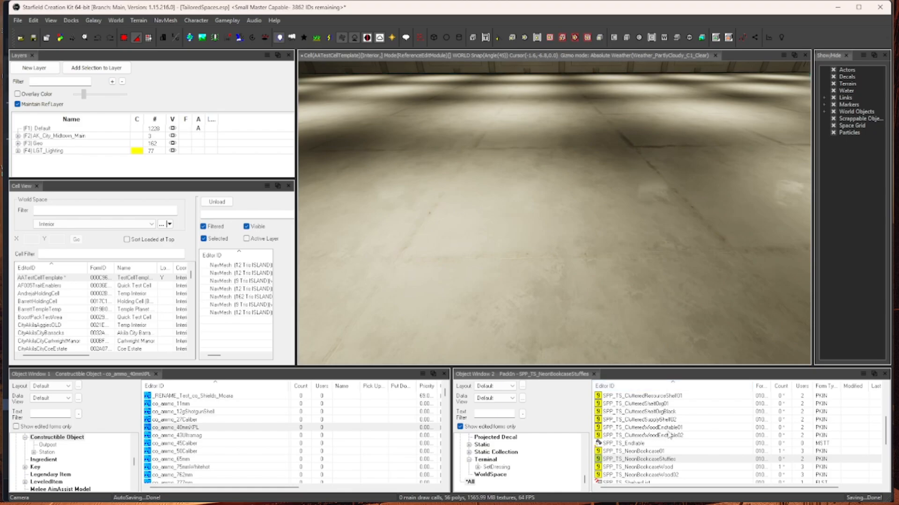
- Add the constructible object SPP_co_TS_NeonBookcaseStuffies to the SPP_TS_ShelvesList form list
scroll(682, 436, down, 1)
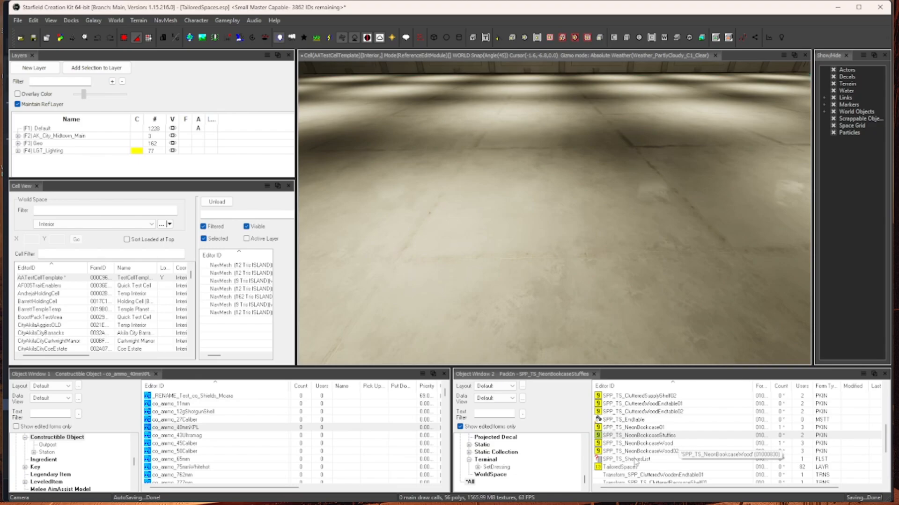
double_click(636, 460)
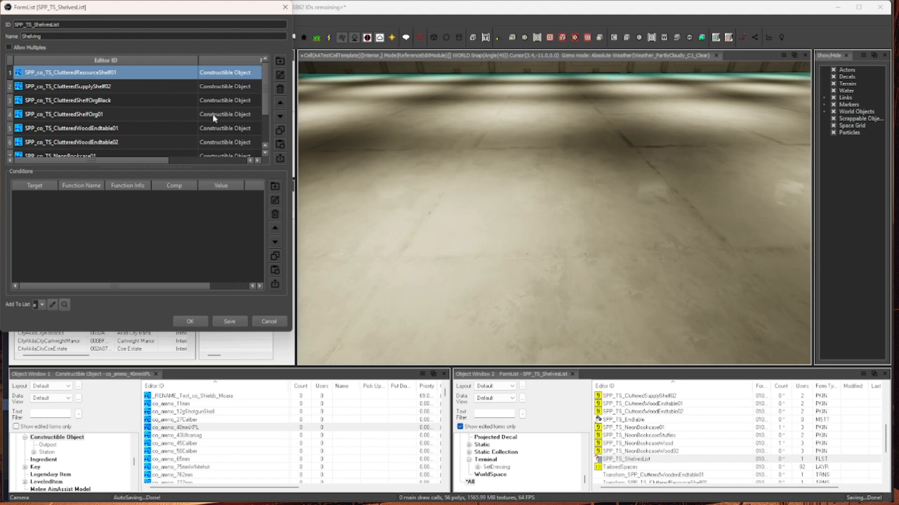
scroll(162, 94, down, 1)
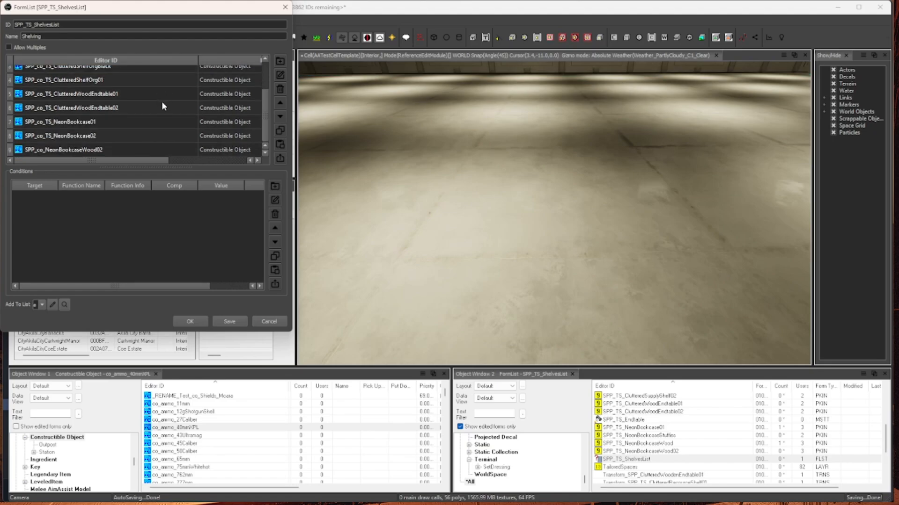
scroll(161, 101, up, 1)
scroll(162, 102, down, 1)
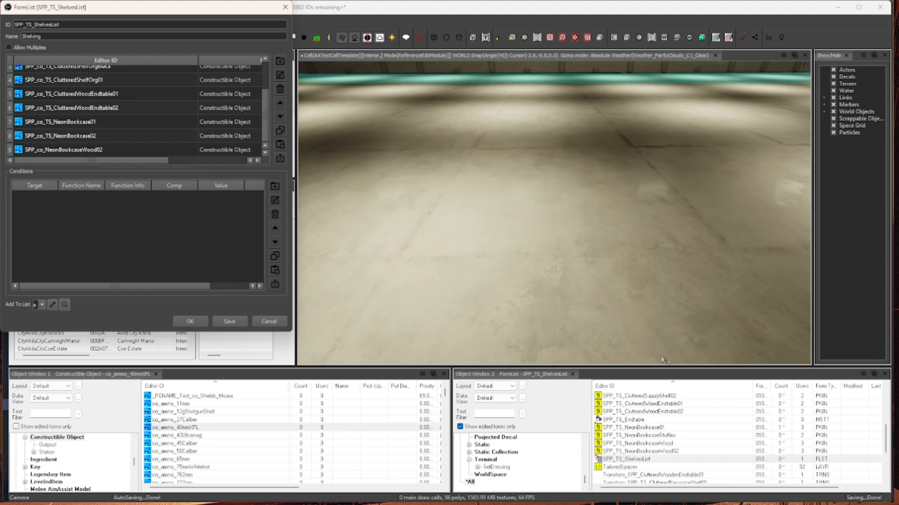
scroll(645, 451, up, 5)
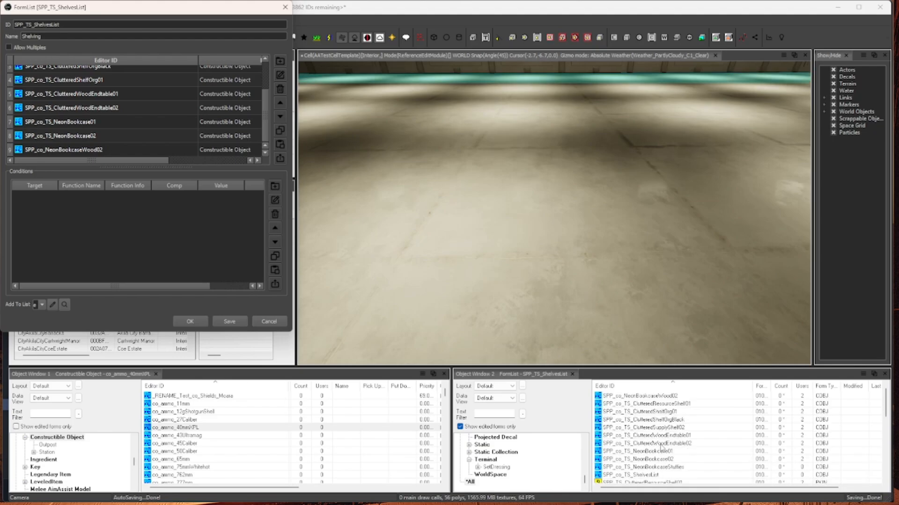
drag(641, 467, 155, 130)
drag(265, 106, 264, 125)
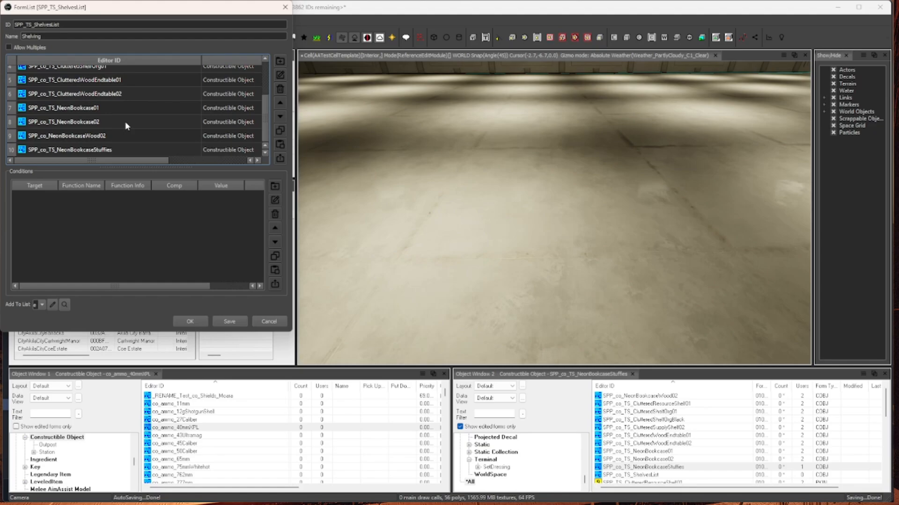
- Move SPP_co_TS_NeonBookcaseStuffies above SPP_co_NeonBookcaseWood02 in the shelving form list and save the list
scroll(125, 123, up, 1)
scroll(125, 123, up, 1)
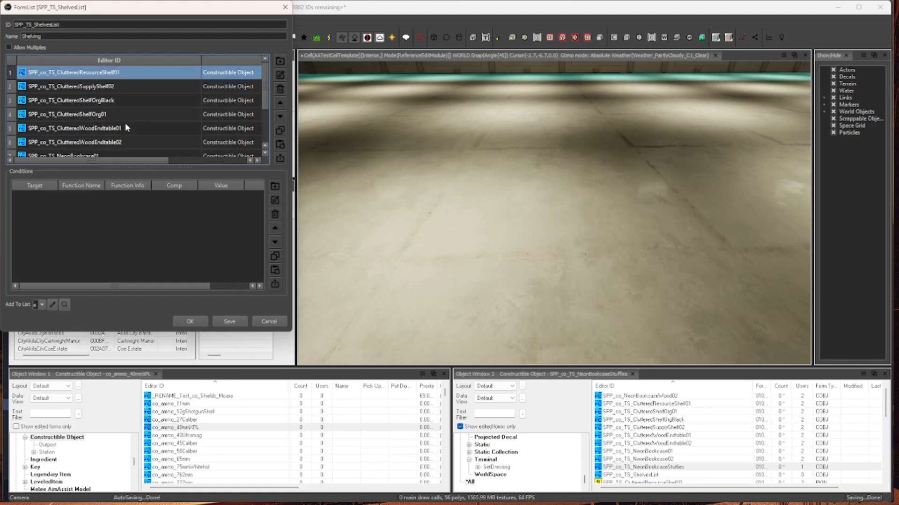
scroll(125, 127, down, 2)
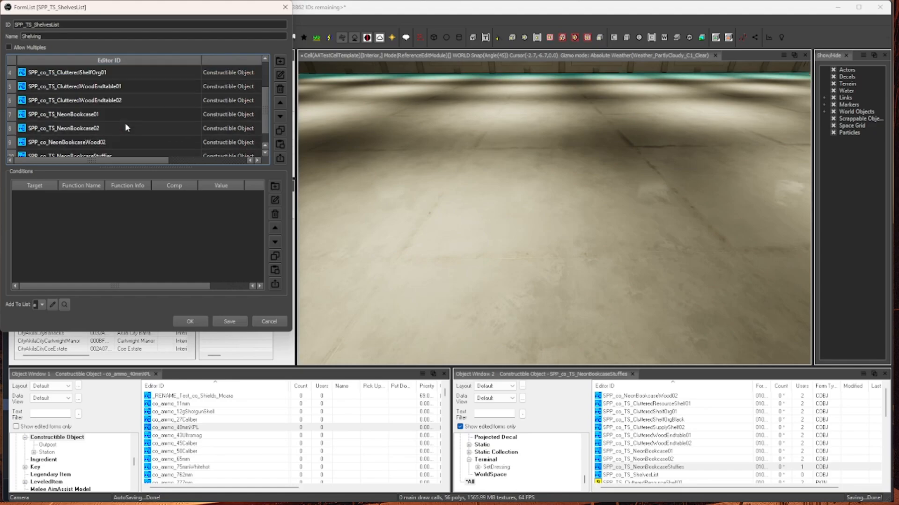
click(86, 151)
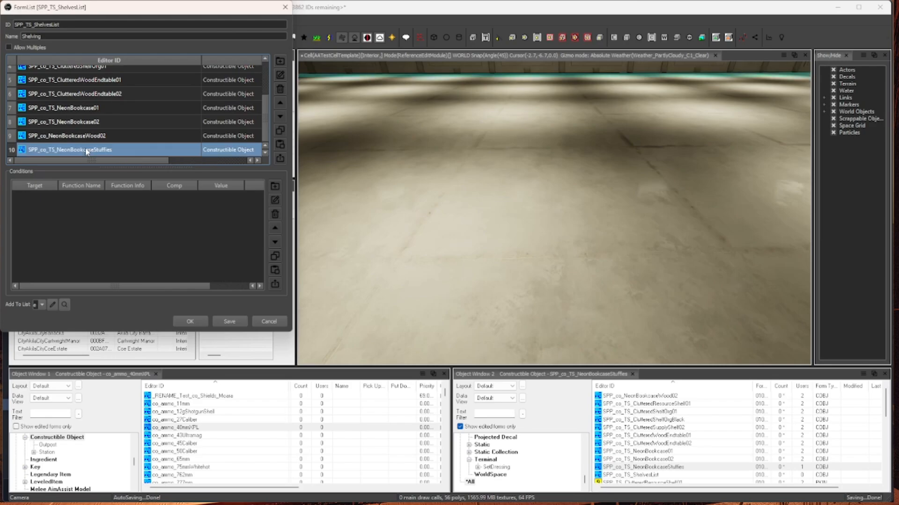
click(278, 103)
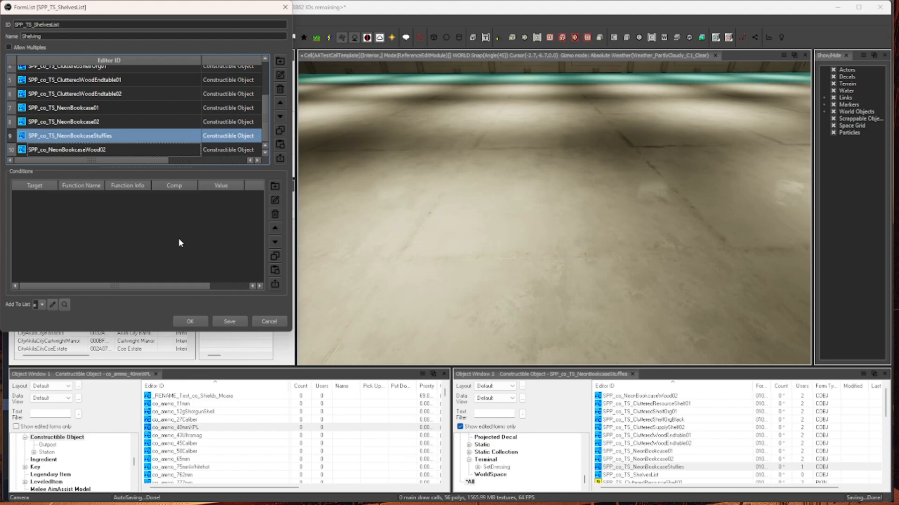
click(231, 322)
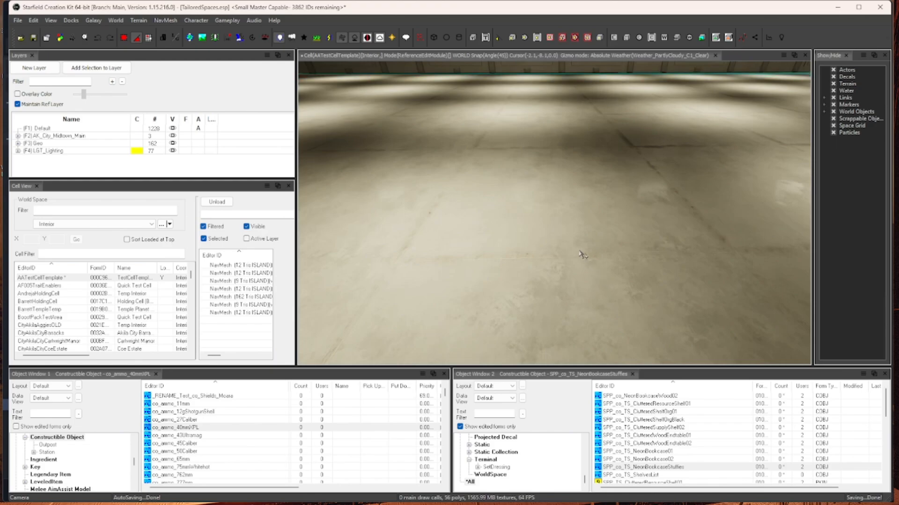
- Review the settings of the constructible object SPP_co_TS_ShelvesList and close it
scroll(679, 444, down, 1)
scroll(680, 443, up, 1)
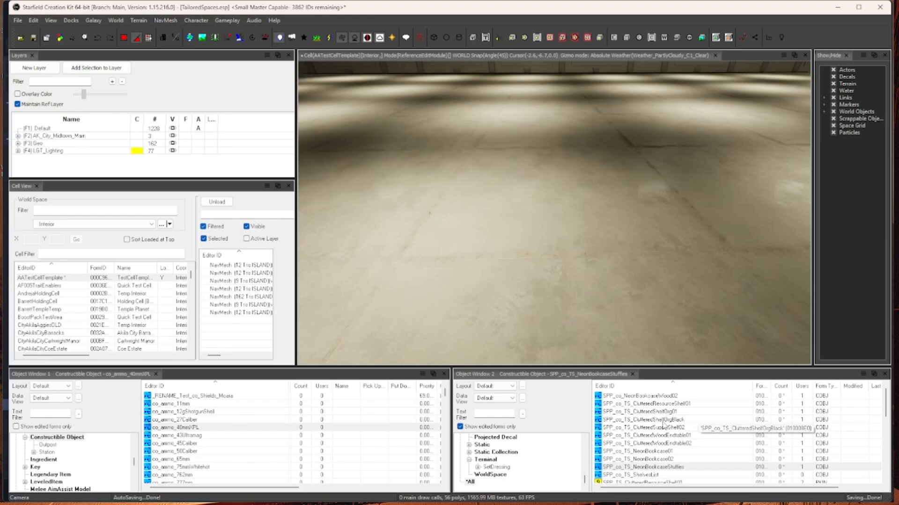
double_click(639, 476)
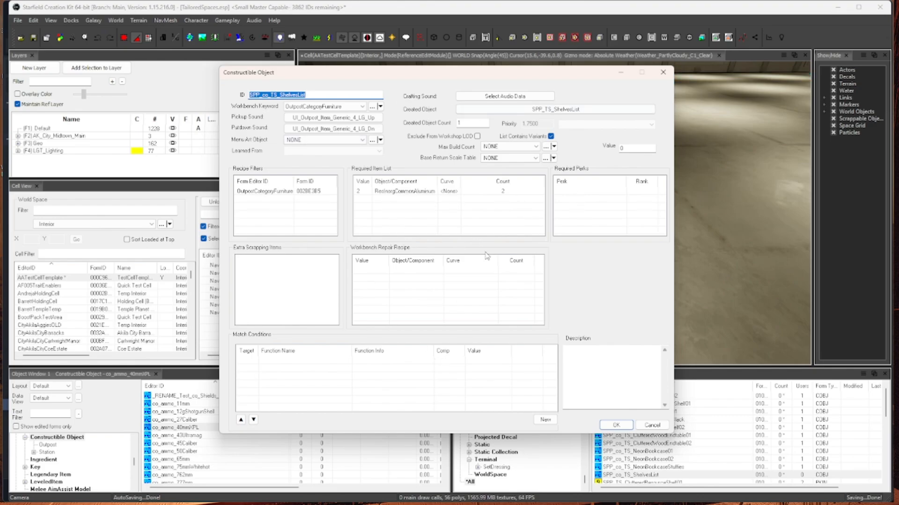
click(615, 426)
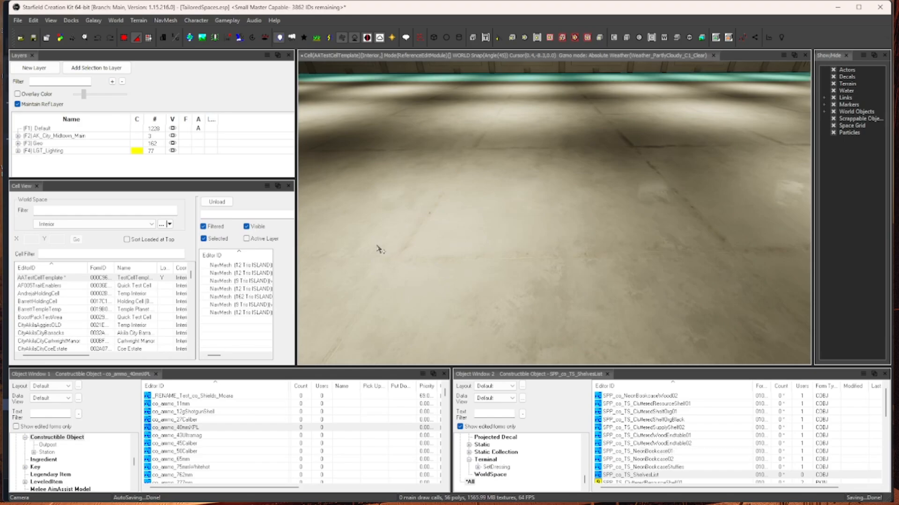
- Save the plugin and convert the active file to a Full Master, overwriting the existing TailoredSpaces.esm
click(19, 21)
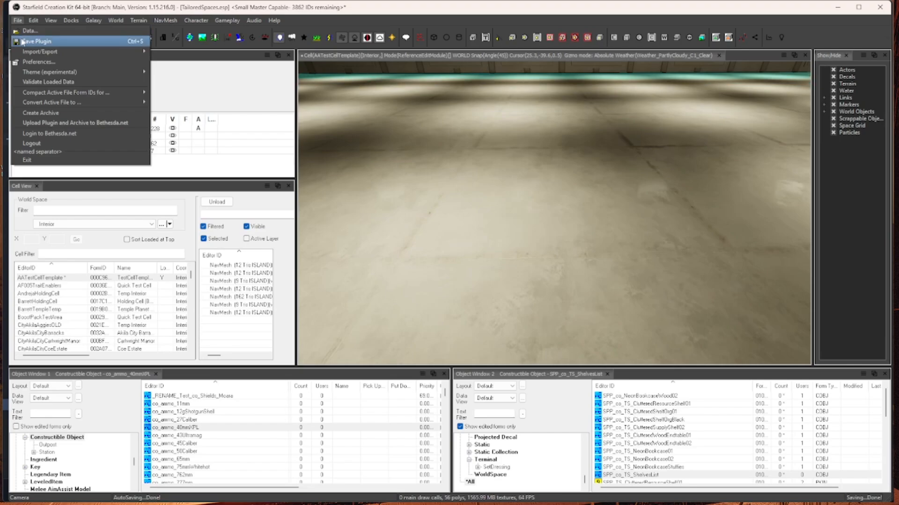
click(23, 42)
click(18, 21)
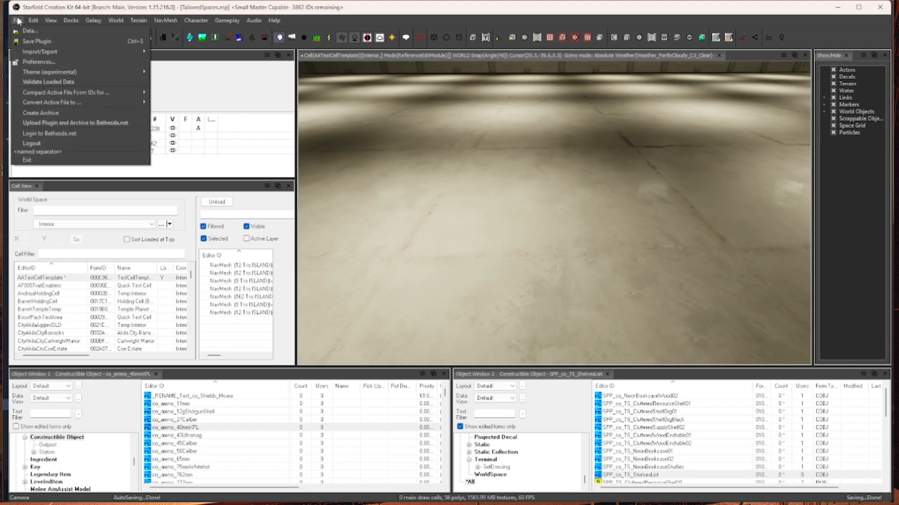
mouse_move(75, 103)
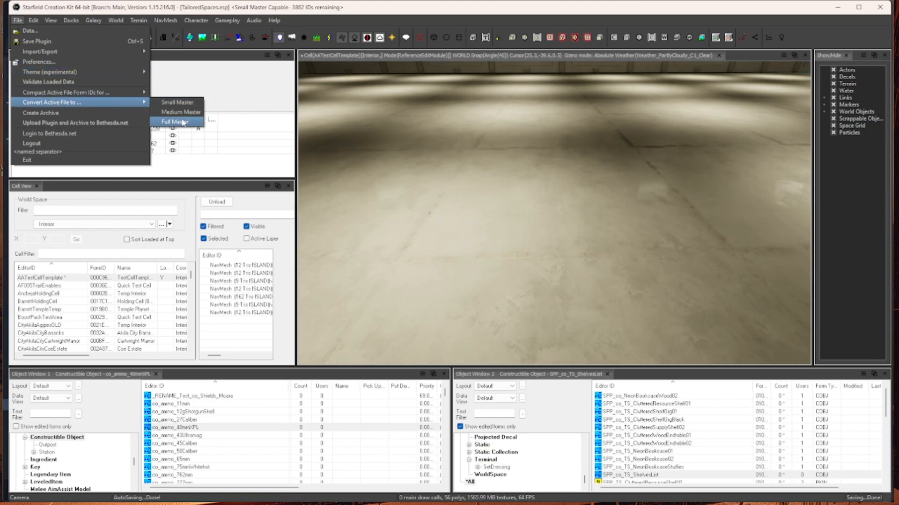
click(183, 123)
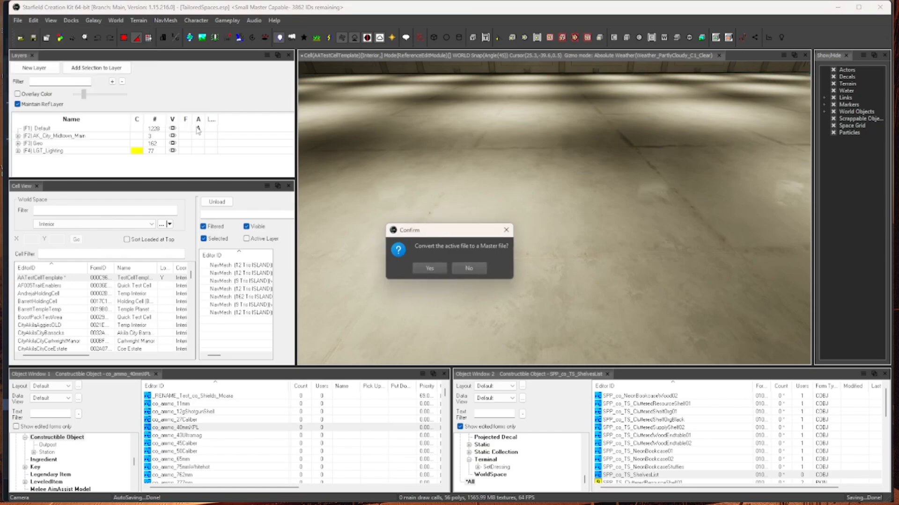
click(430, 268)
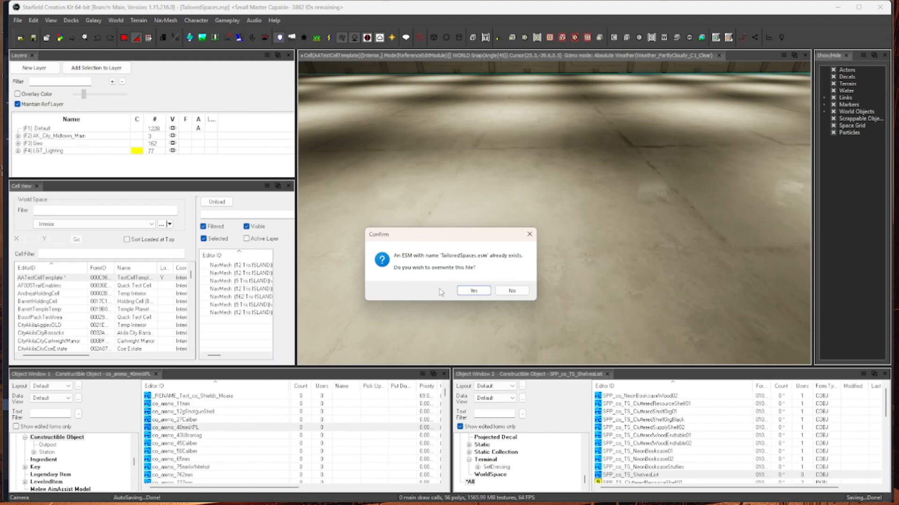
click(477, 292)
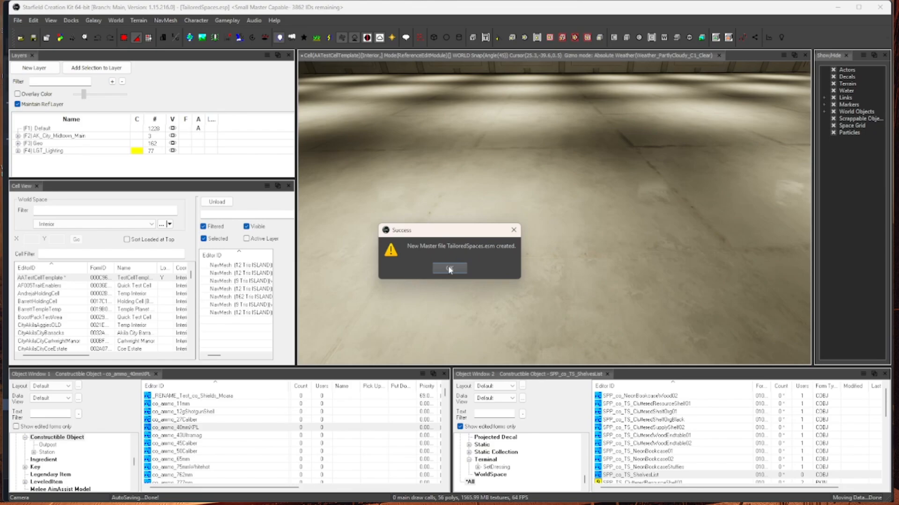
click(449, 269)
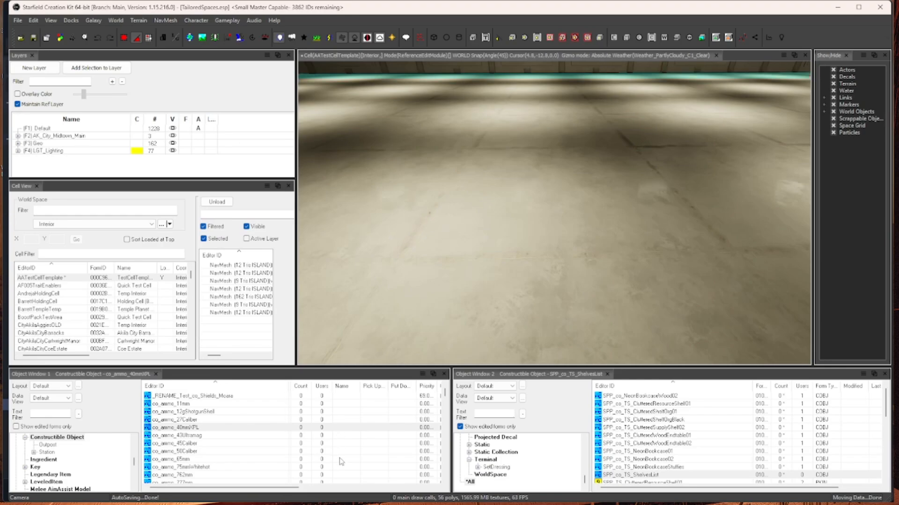
- Switch to Steam and launch Starfield from the game library
mouse_move(484, 497)
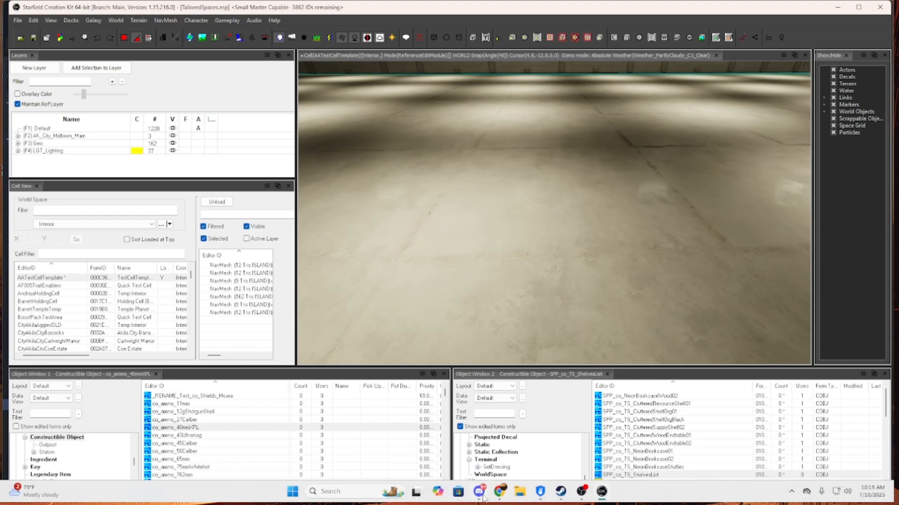
click(561, 491)
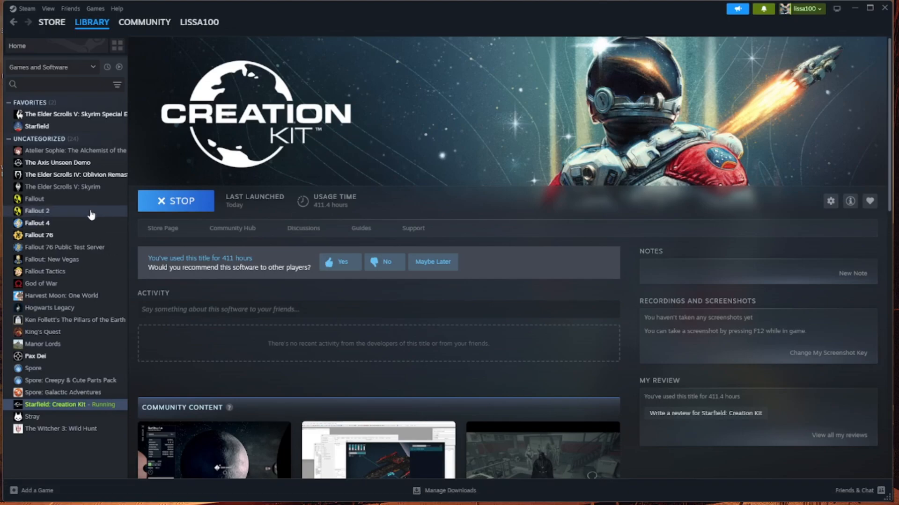
click(37, 126)
click(182, 202)
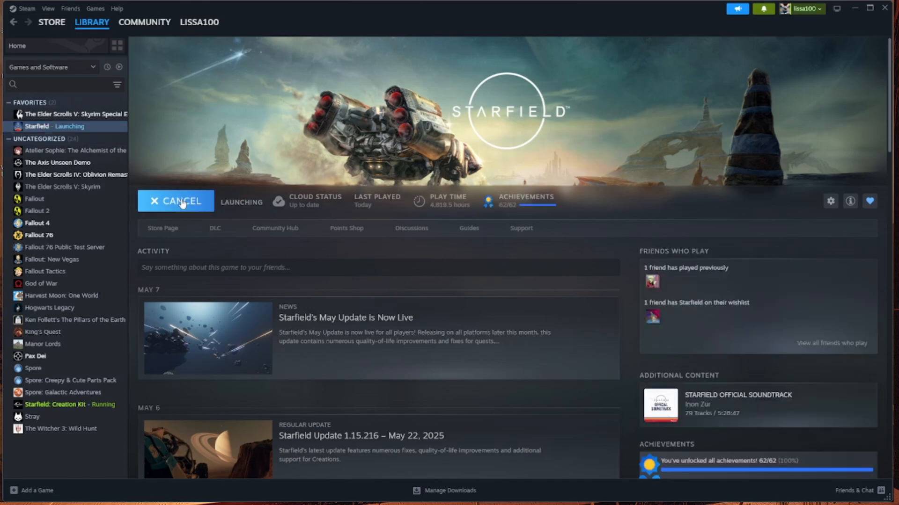